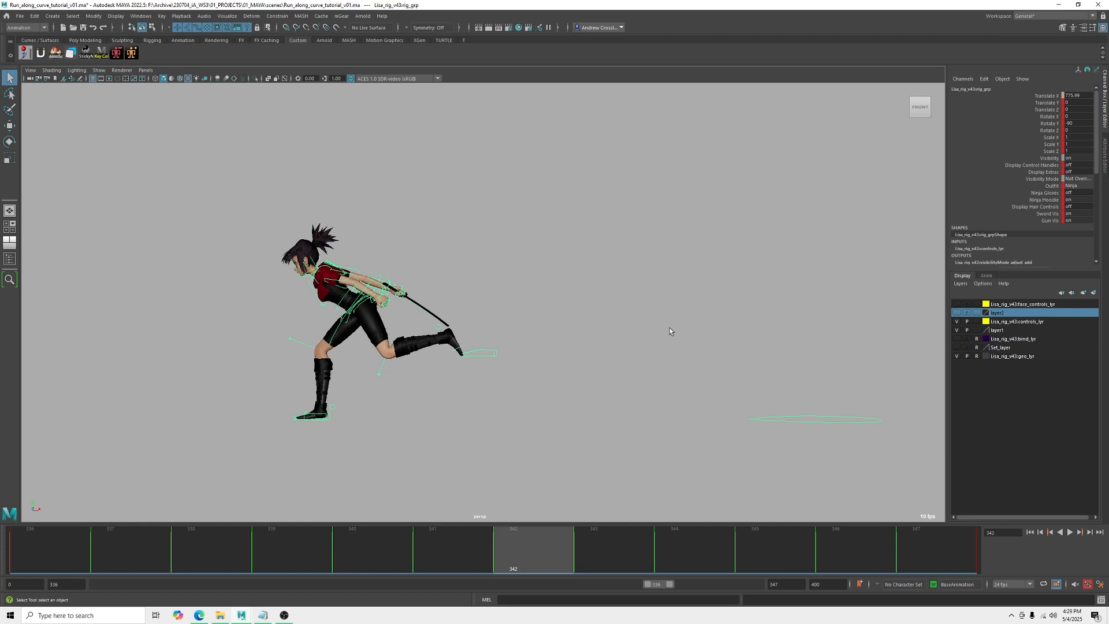
- Play back the character's run cycle and stop it
left_click(1070, 533)
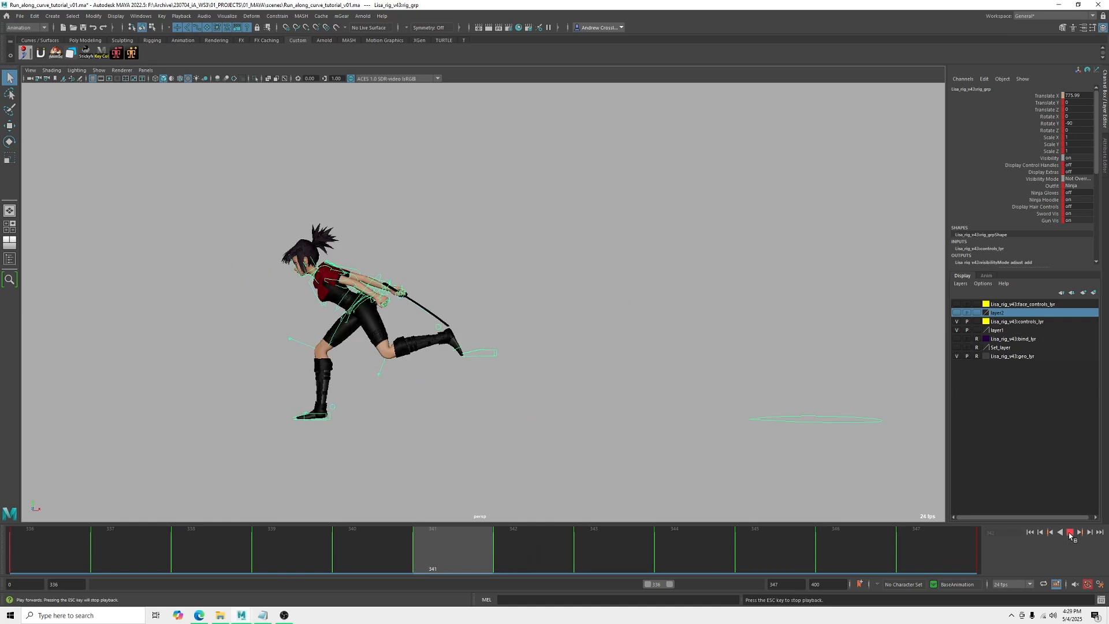
left_click(1069, 533)
- Isolate the rig group's Translate X curve in the Graph Editor and frame its keys around frames 336 to 347
left_click_drag(761, 390, 815, 470)
key("space")
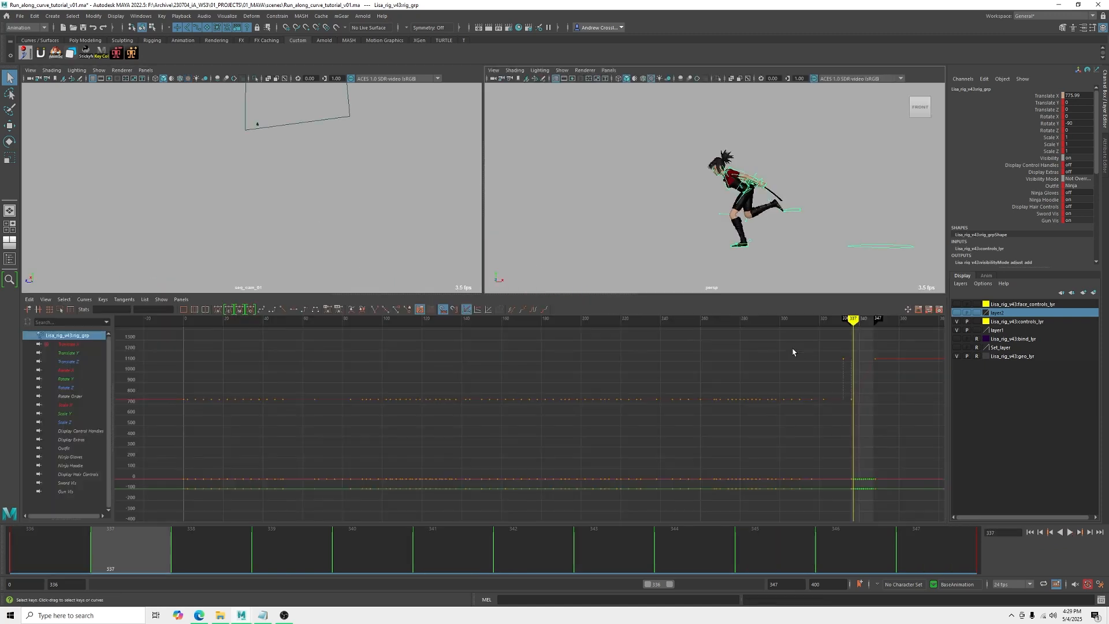
middle_click_drag(883, 362, 594, 401, "alt")
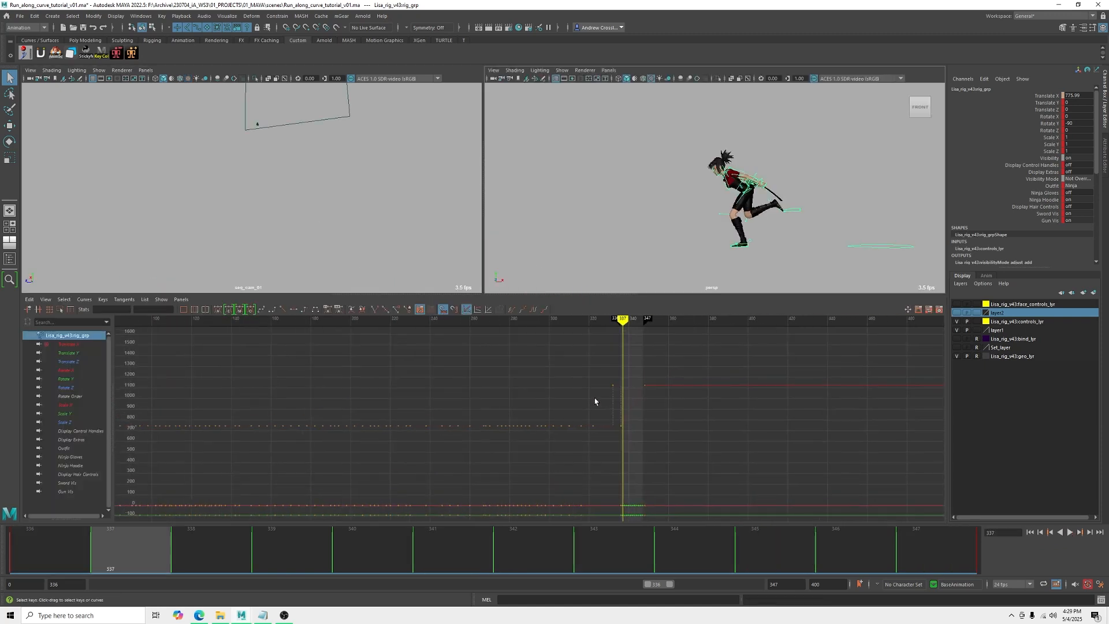
right_click_drag(595, 401, 624, 401, "alt+shift")
middle_click_drag(759, 387, 478, 423, "alt")
right_click_drag(477, 422, 560, 417, "alt")
middle_click_drag(560, 417, 465, 336, "alt")
left_click(65, 345)
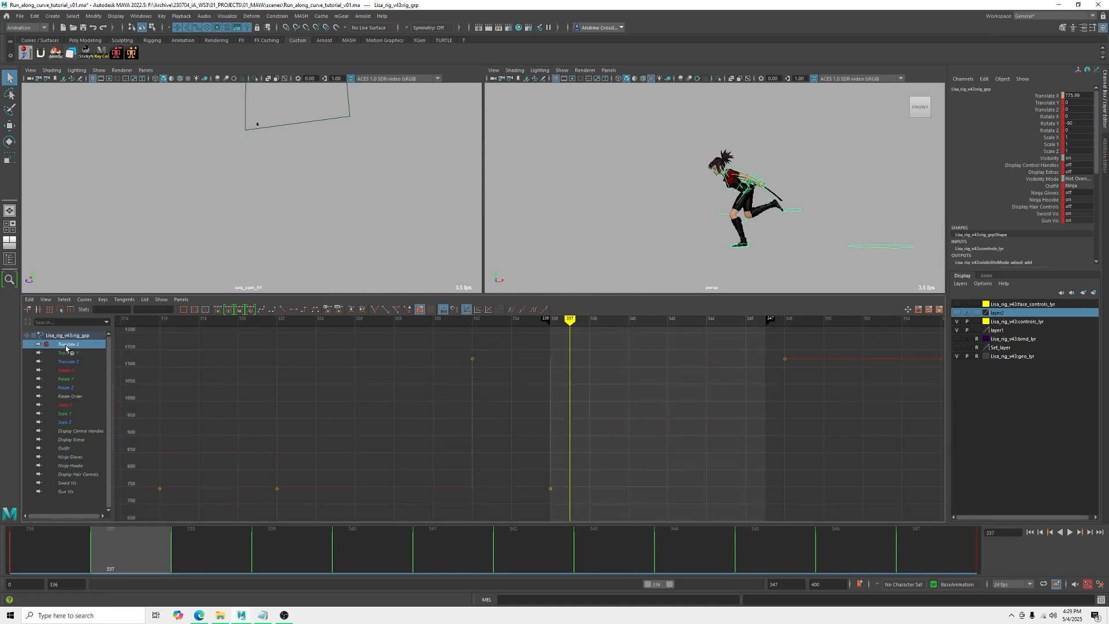
middle_click_drag(698, 443, 640, 443, "alt")
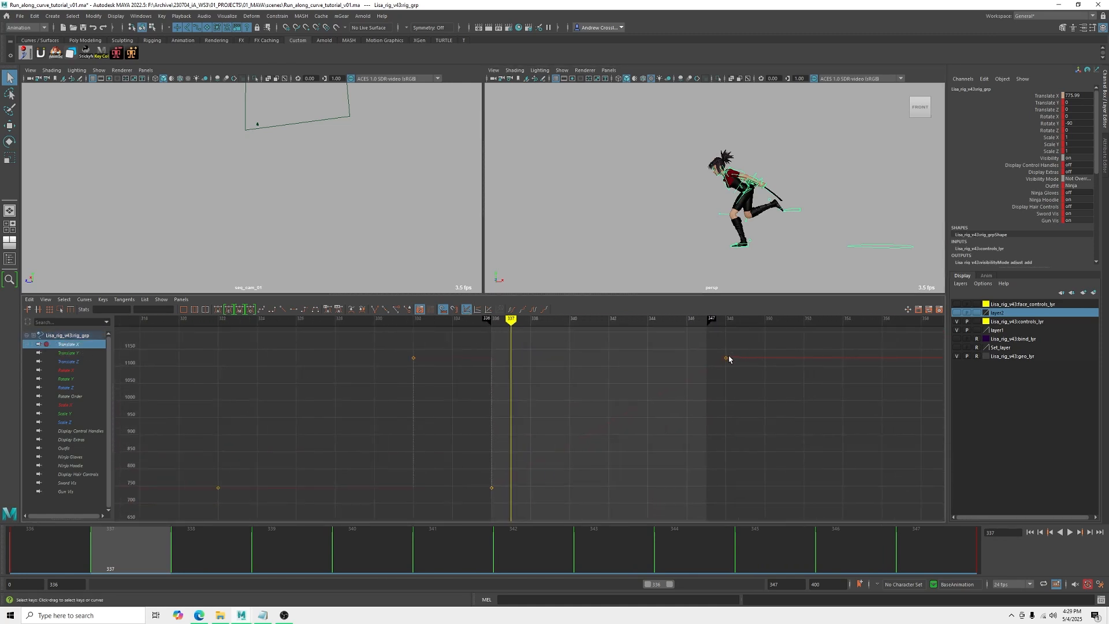
- Unmute the Translate X channel of the rig group
key("w")
left_click(1045, 96)
right_click(1045, 95)
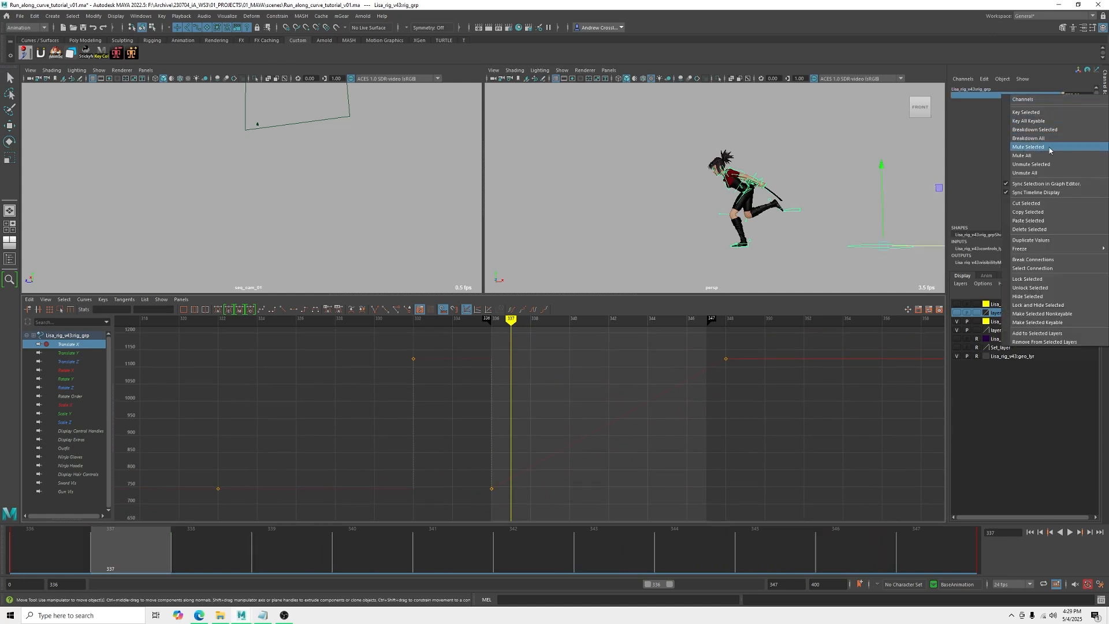
left_click(1033, 164)
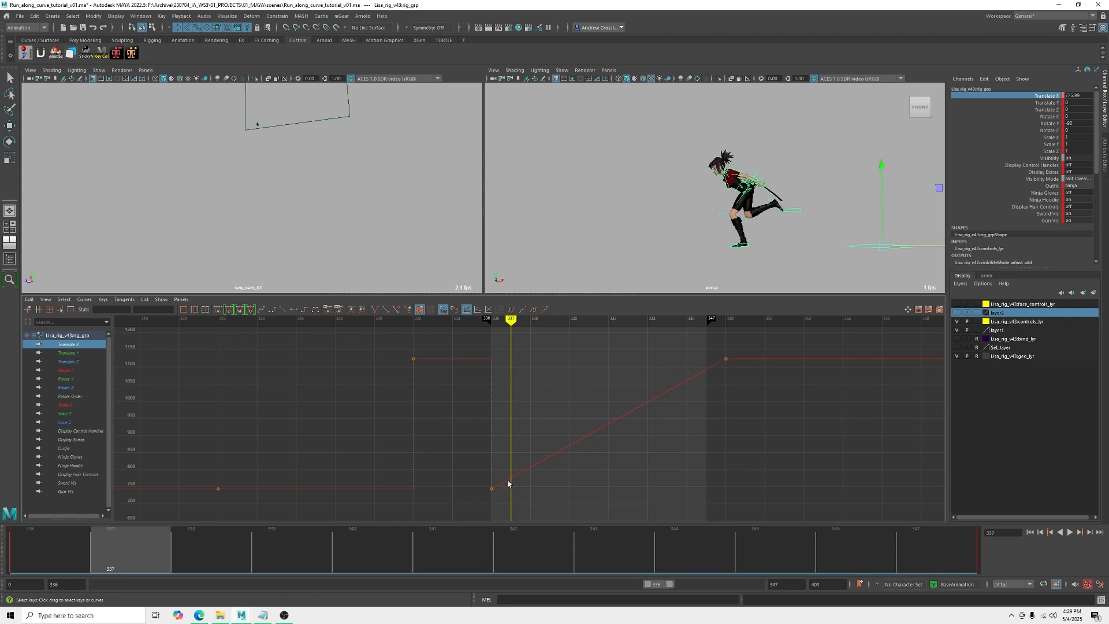
- Play the travelling run in an enlarged perspective view with the rig controls hidden, and return to the multi-panel layout after stopping
left_click(1068, 532)
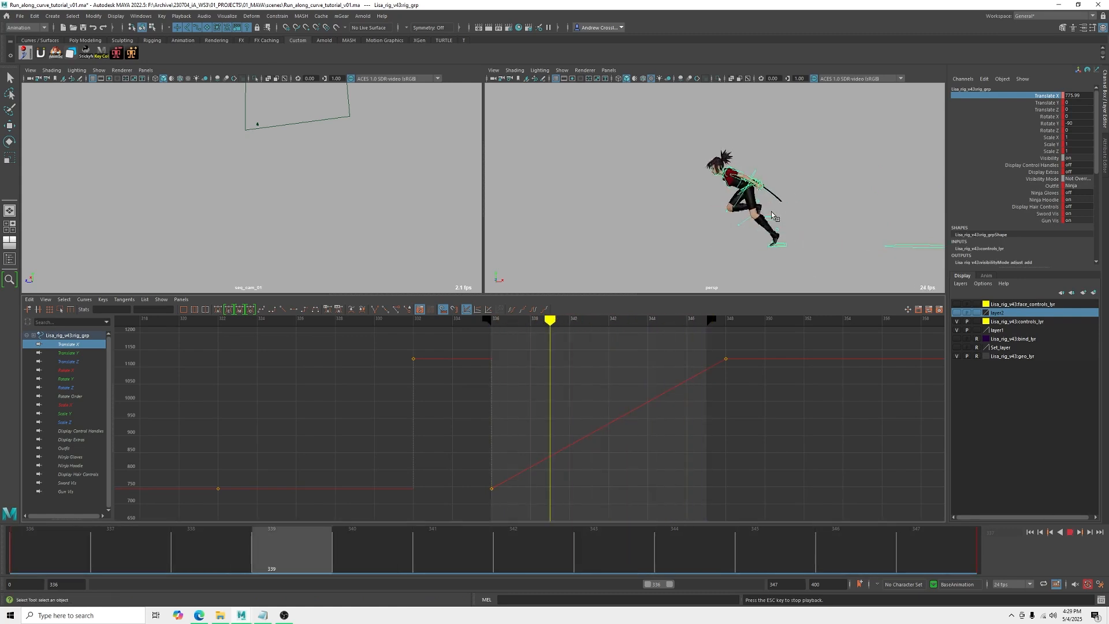
key("space")
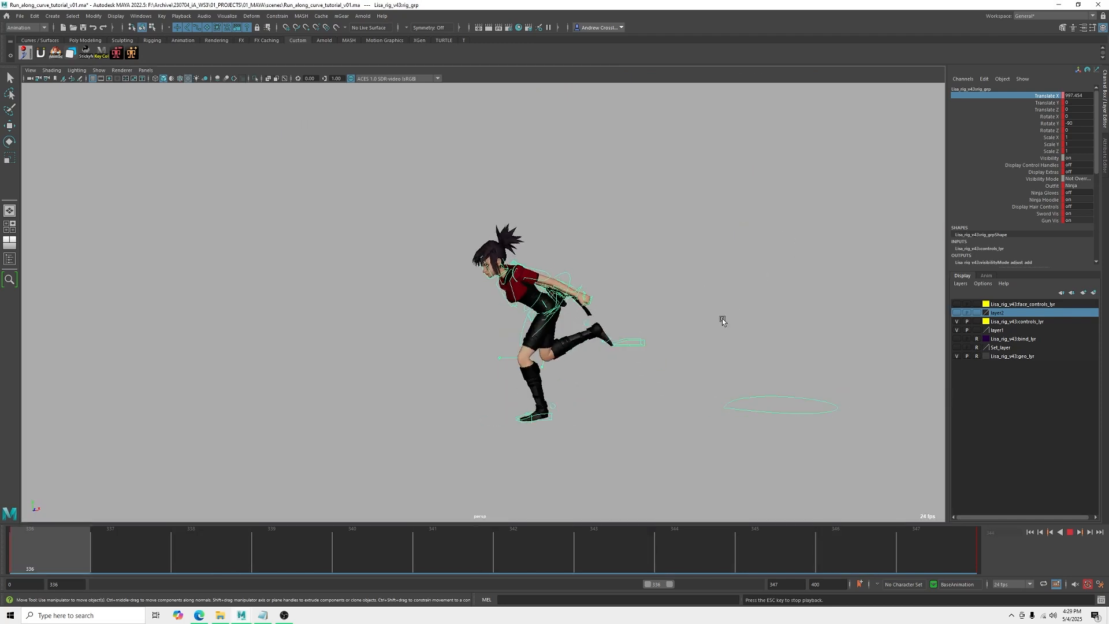
middle_click_drag(697, 333, 692, 313, "alt")
left_click_drag(692, 313, 762, 313, "alt")
key("alt+1")
mouse_move(629, 324)
left_mouse_down("alt")
mouse_move(710, 345)
mouse_move(592, 352)
mouse_move(636, 342)
left_mouse_up("alt")
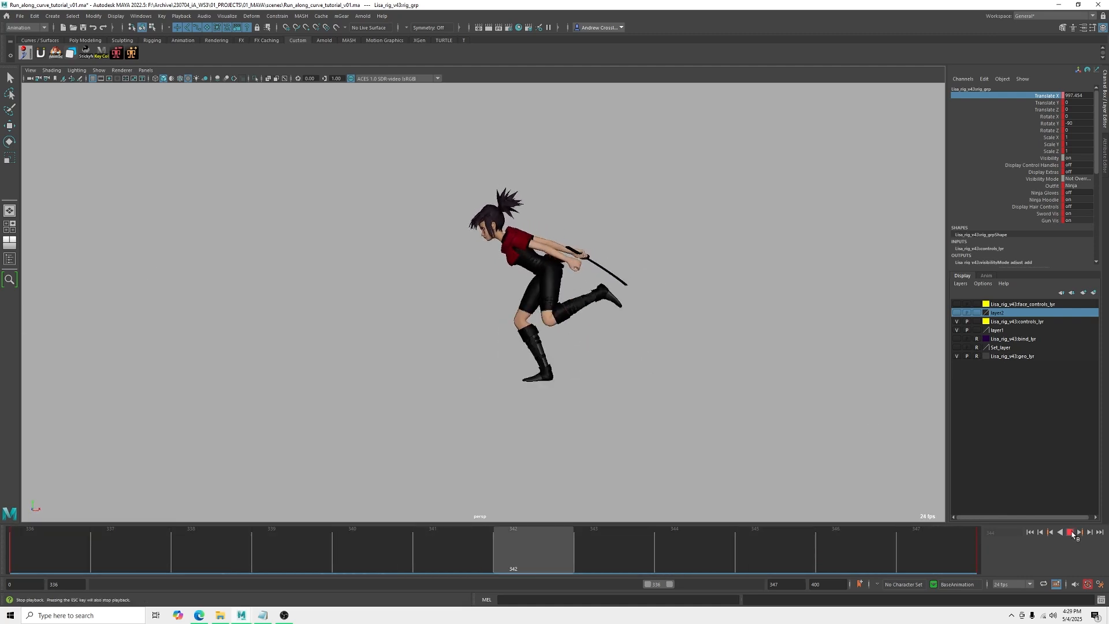
left_click(1071, 534)
key("space")
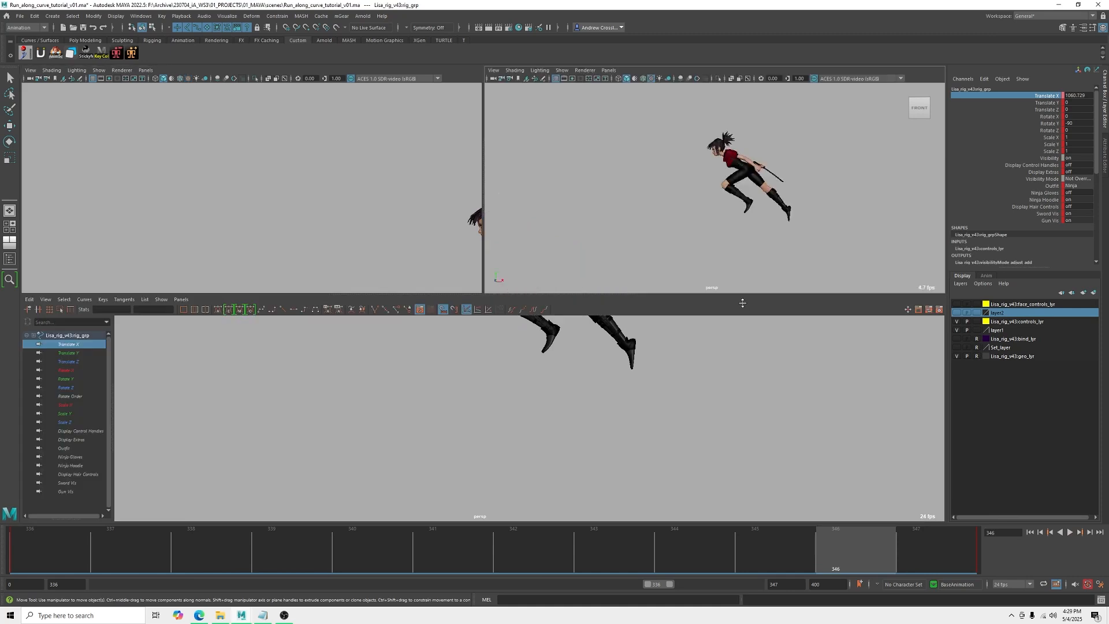
- Mute the rig group's Translate X channel and play back the run to check it
right_click(1048, 96)
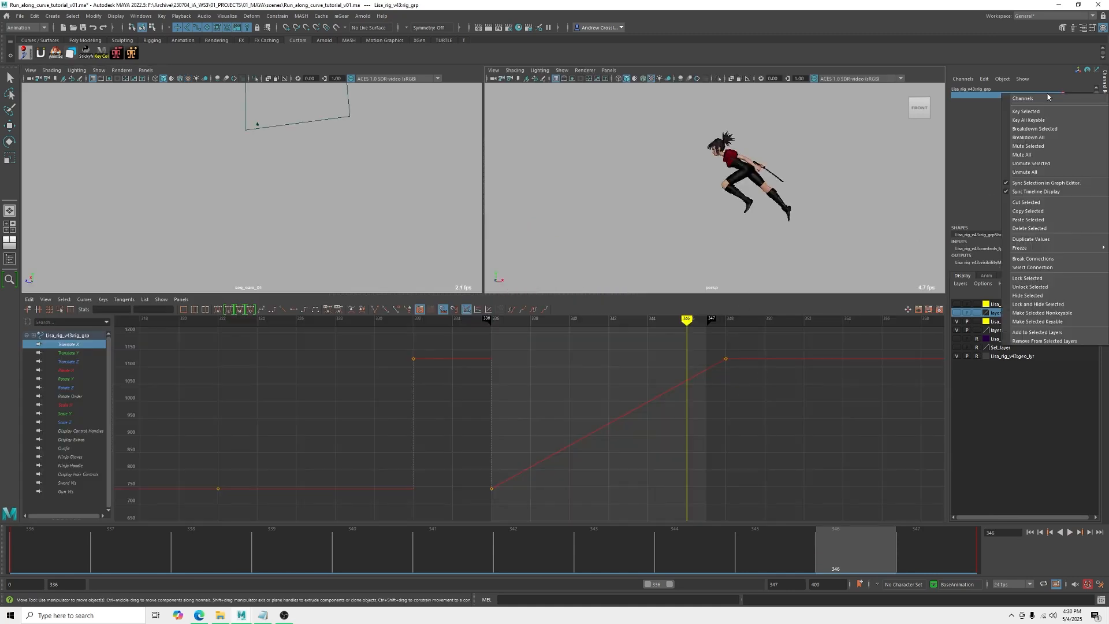
left_click(1045, 147)
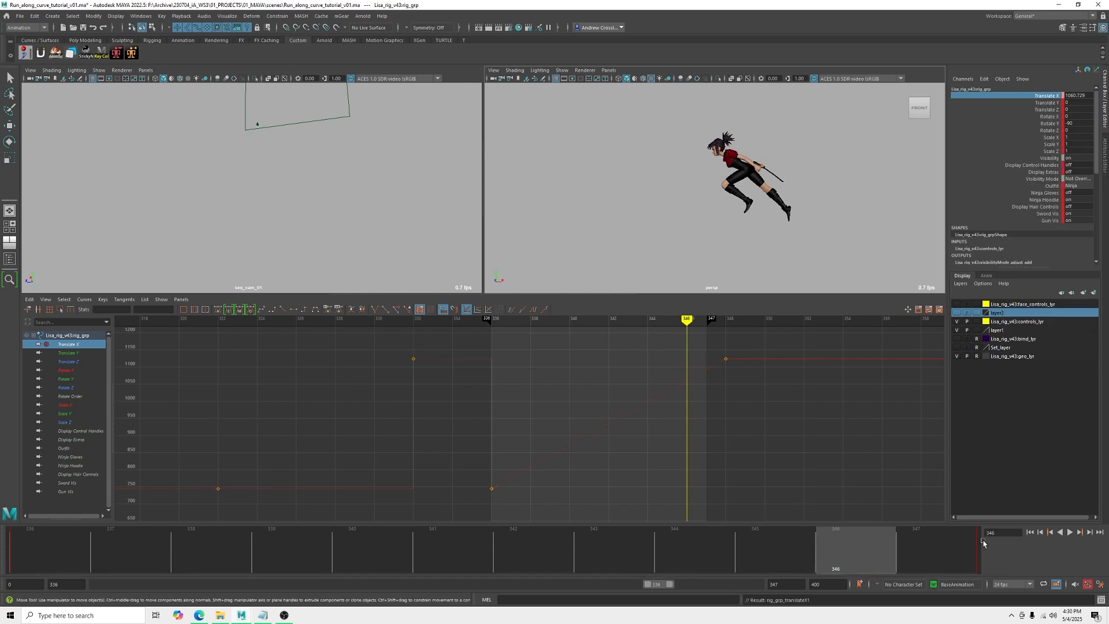
left_click(1070, 532)
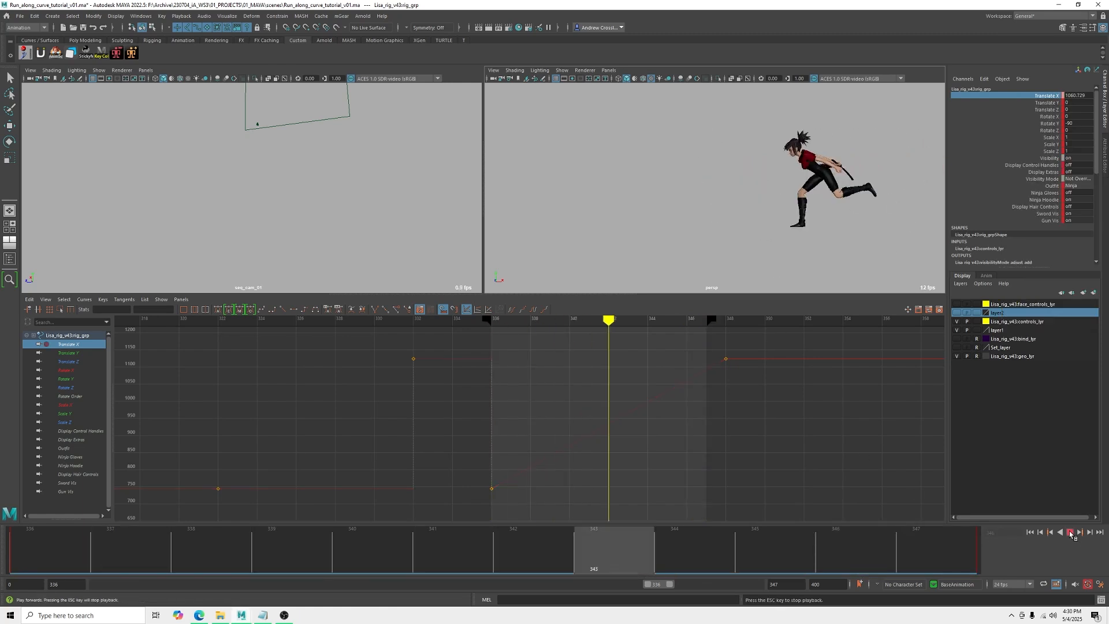
left_click(1070, 532)
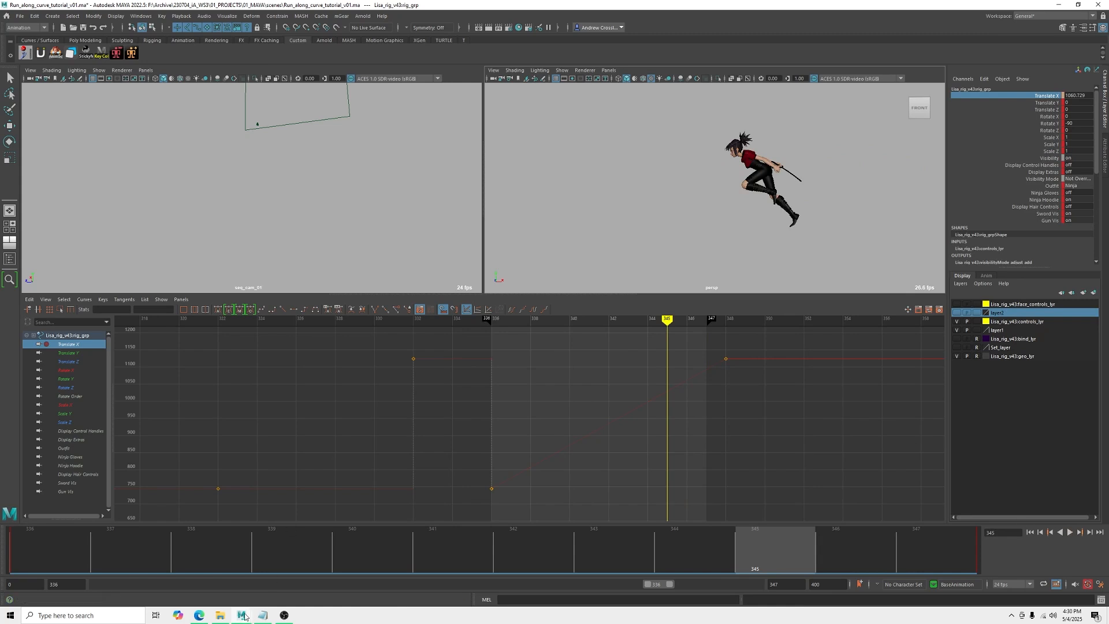
- Switch to the Run_along_curve_tutorial_B_v01 scene and play its animation from the top view
mouse_move(245, 615)
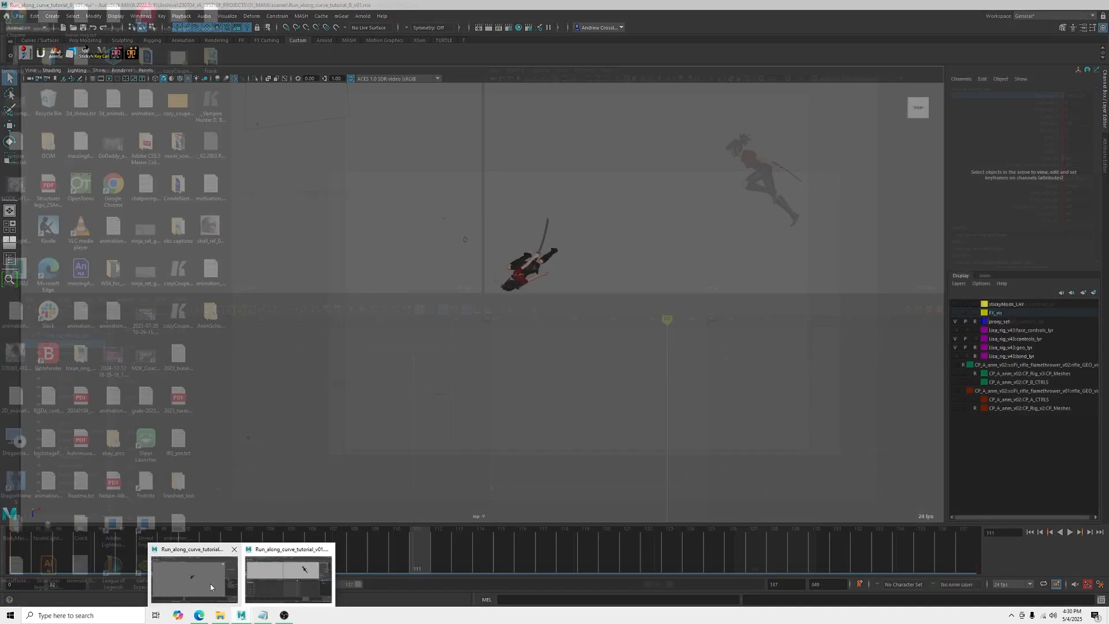
left_click(286, 590)
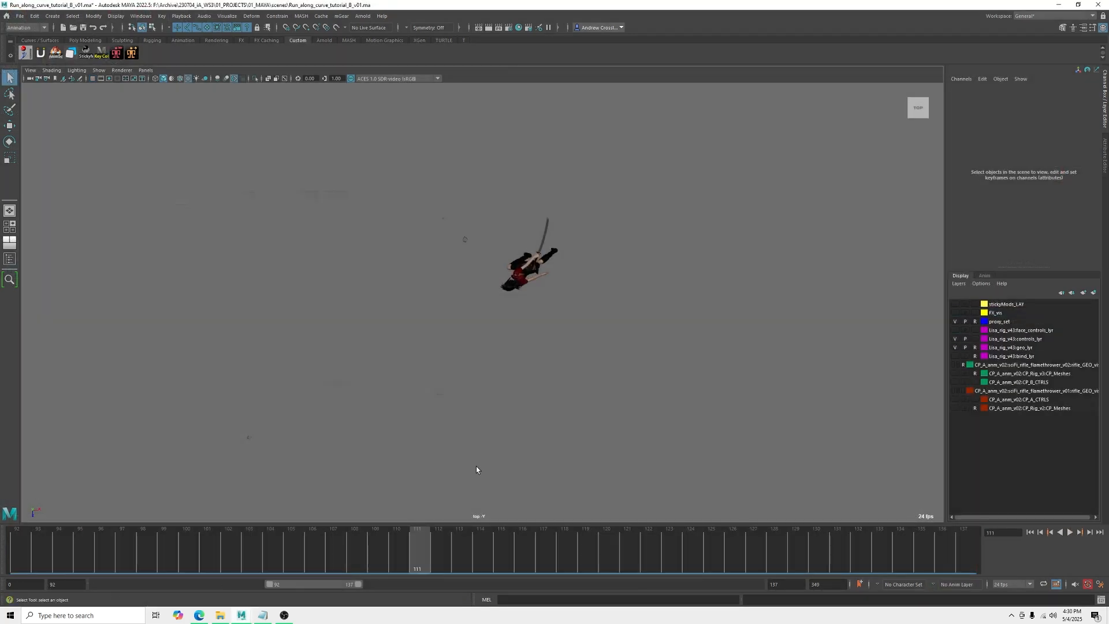
left_click(1070, 532)
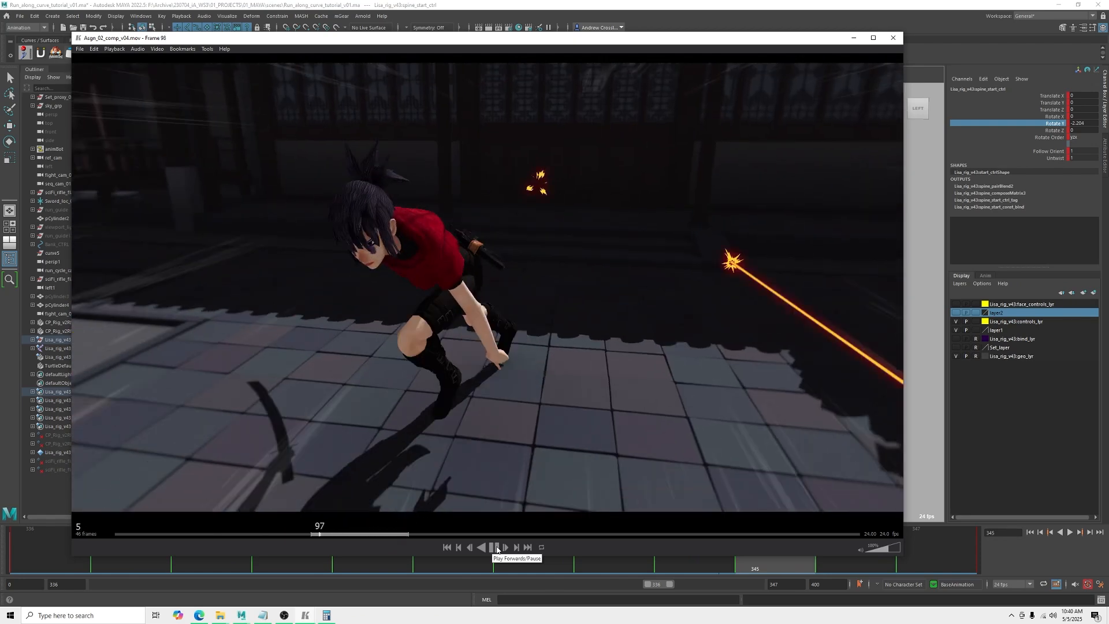
- Pause the Asgn_02_comp_v04.mov clip and scrub forward to frame 112
left_click(496, 548)
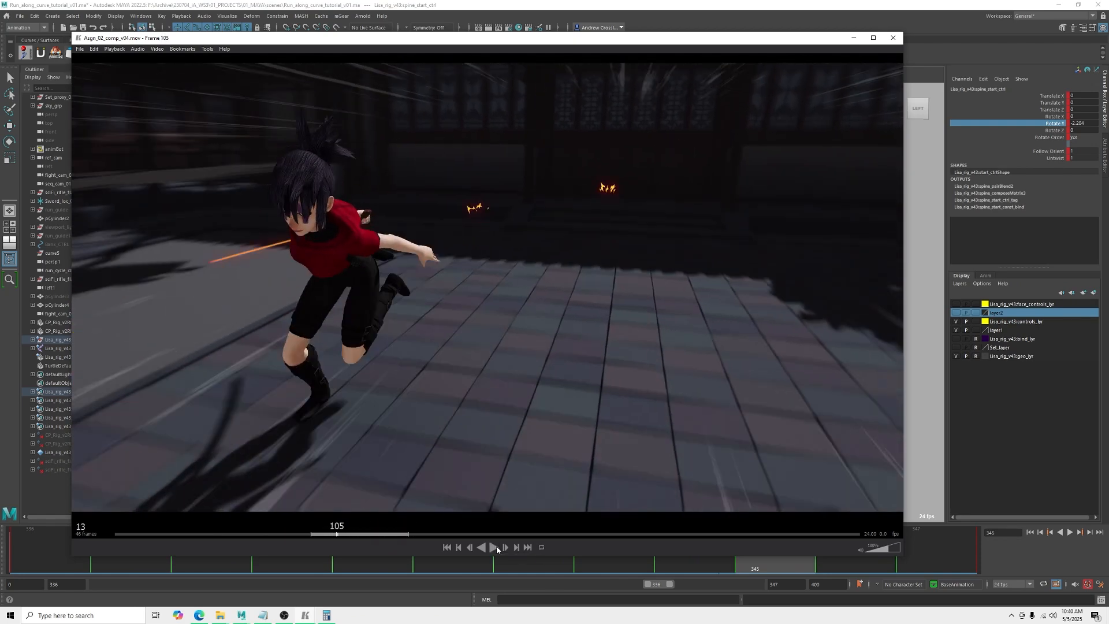
left_click_drag(443, 364, 500, 359)
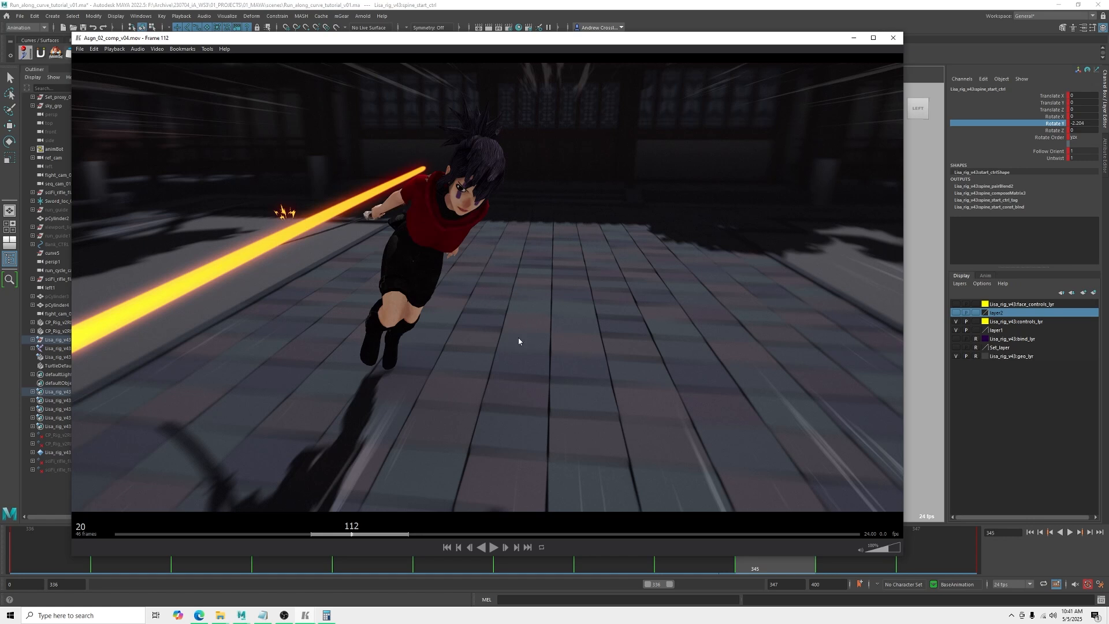
- Return to the Maya run scene and play back the run cycle, stopping at frame 342
left_click(583, 3)
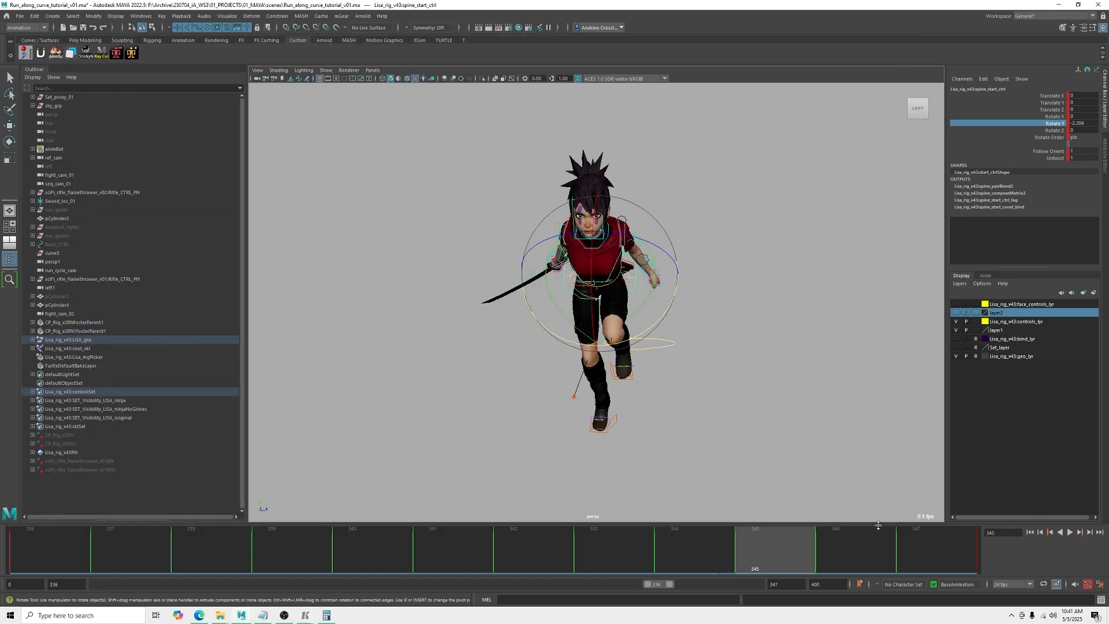
left_click(1070, 533)
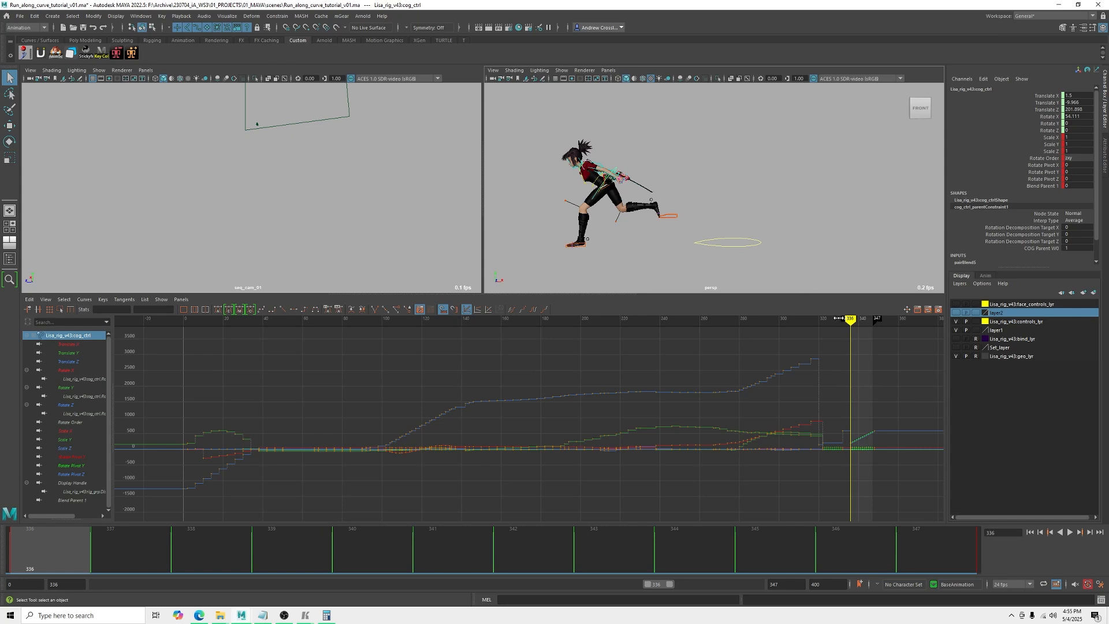
key("alt+v")
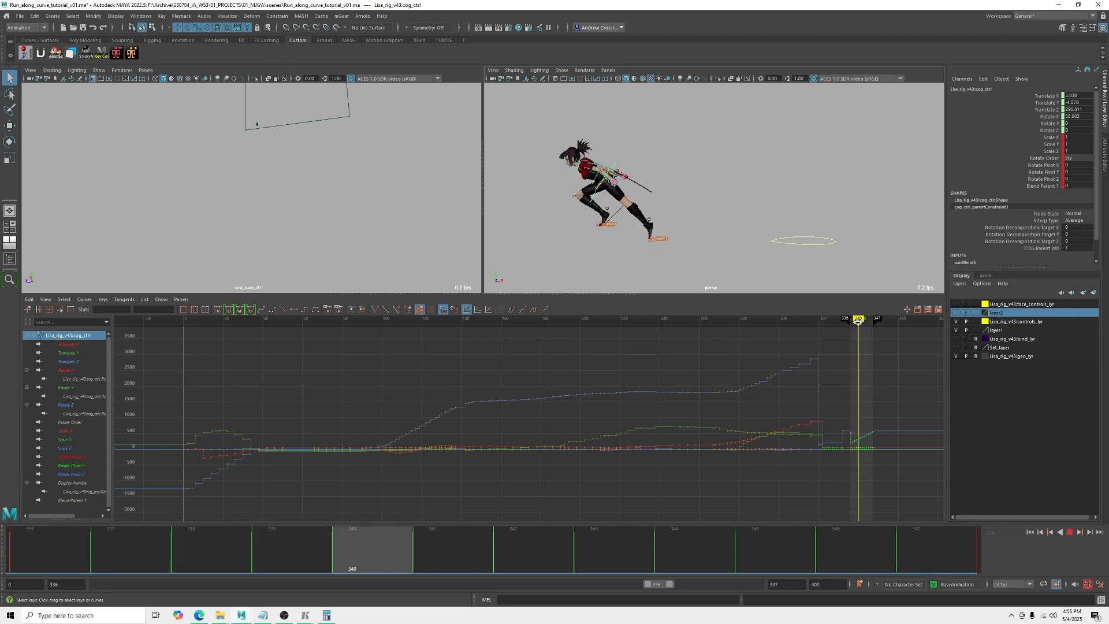
key("alt+v")
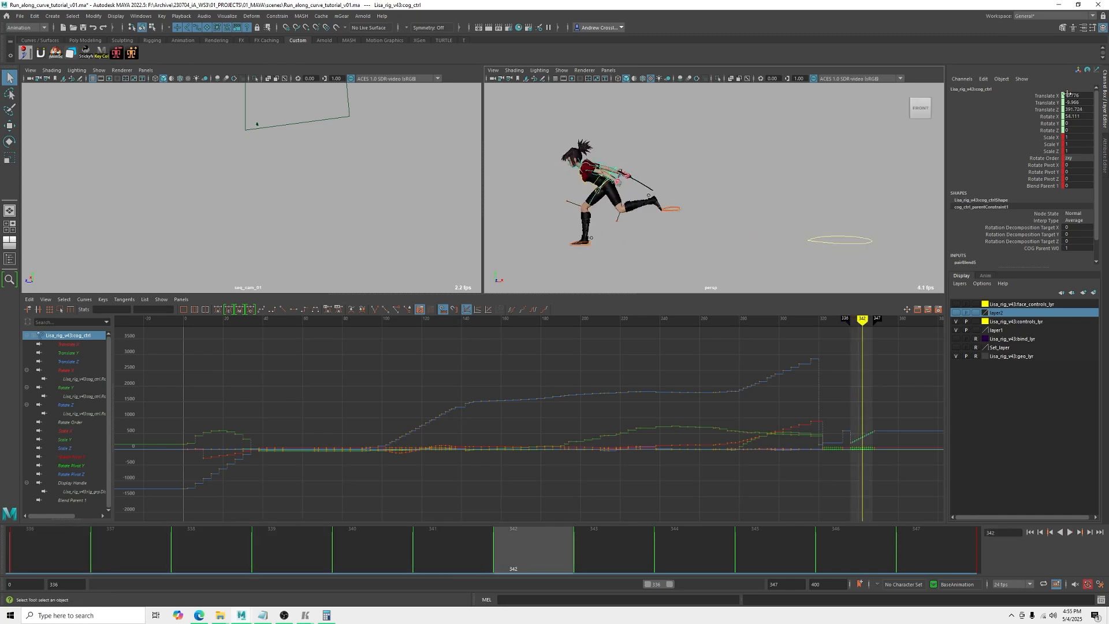
- Show cog_ctrl's Translate Z curve and copy its value at frame 342 into Calculator as the start of a subtraction
left_click(1041, 110)
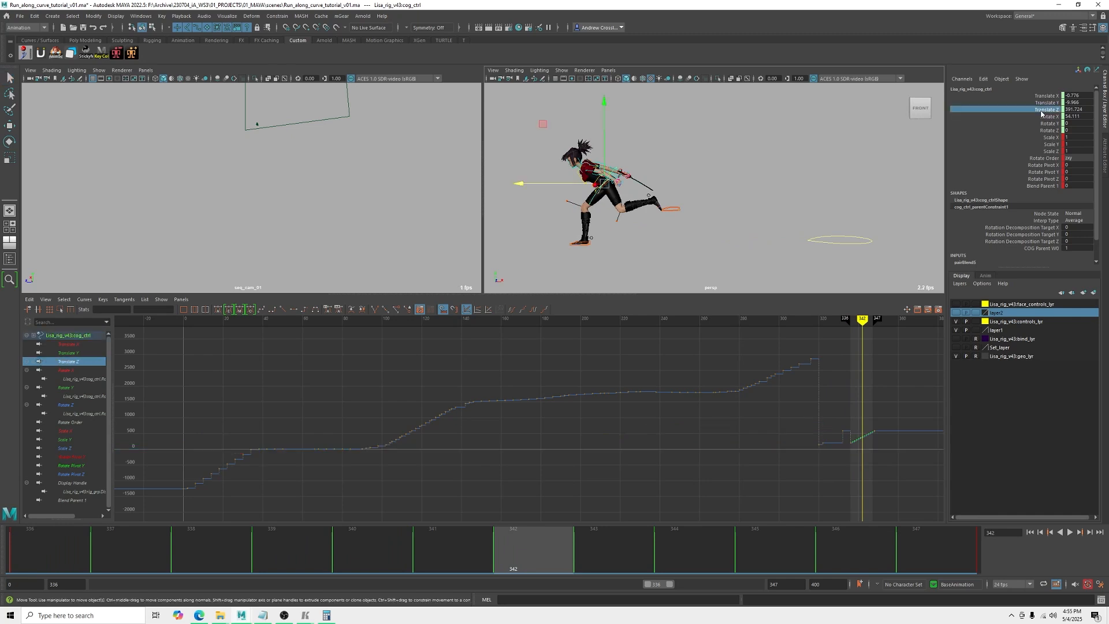
middle_click_drag(857, 421, 632, 409, "alt")
scroll(671, 431, "up", 4)
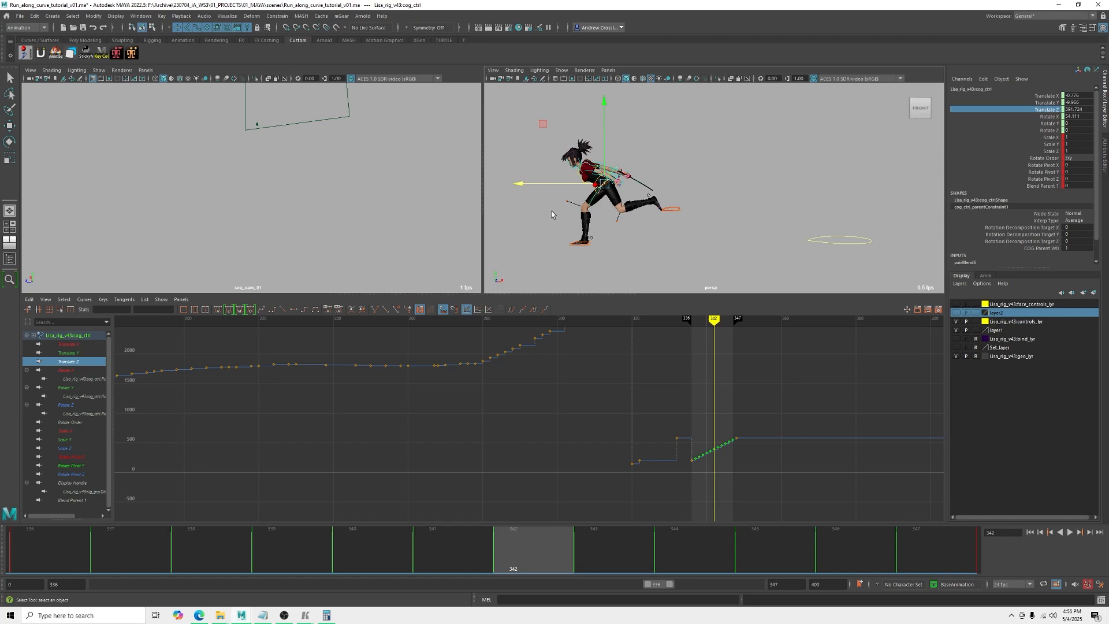
left_click(1088, 110)
key("ctrl+c")
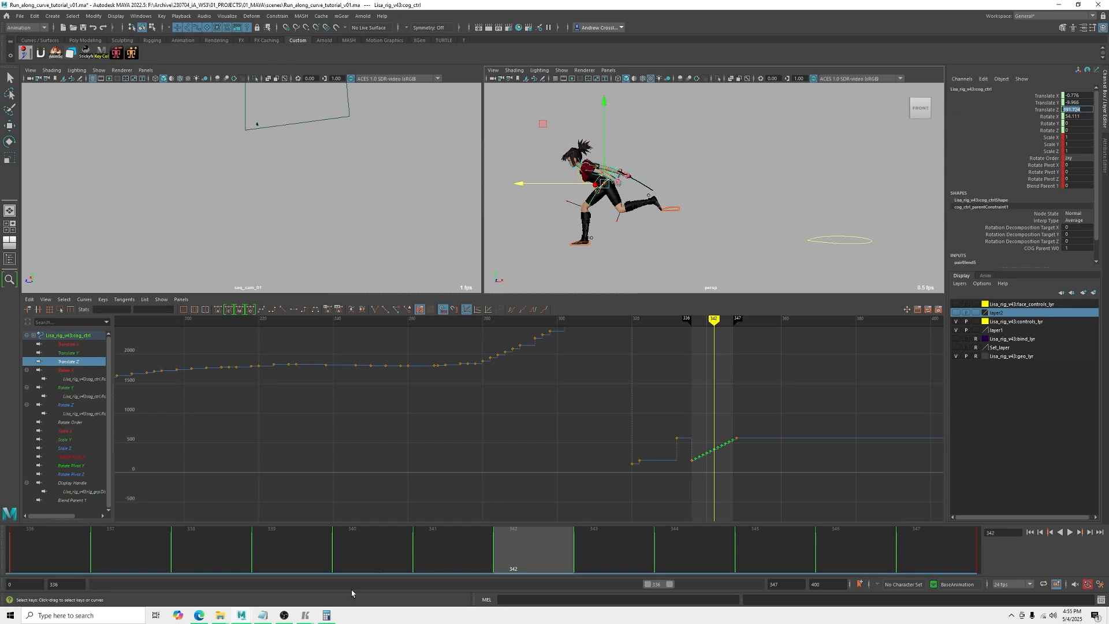
left_click(326, 615)
key("ctrl+v")
- Copy cog_ctrl's Translate Z value at frame 336 into Calculator and subtract it from the frame 342 value
left_click_drag(714, 322, 692, 329)
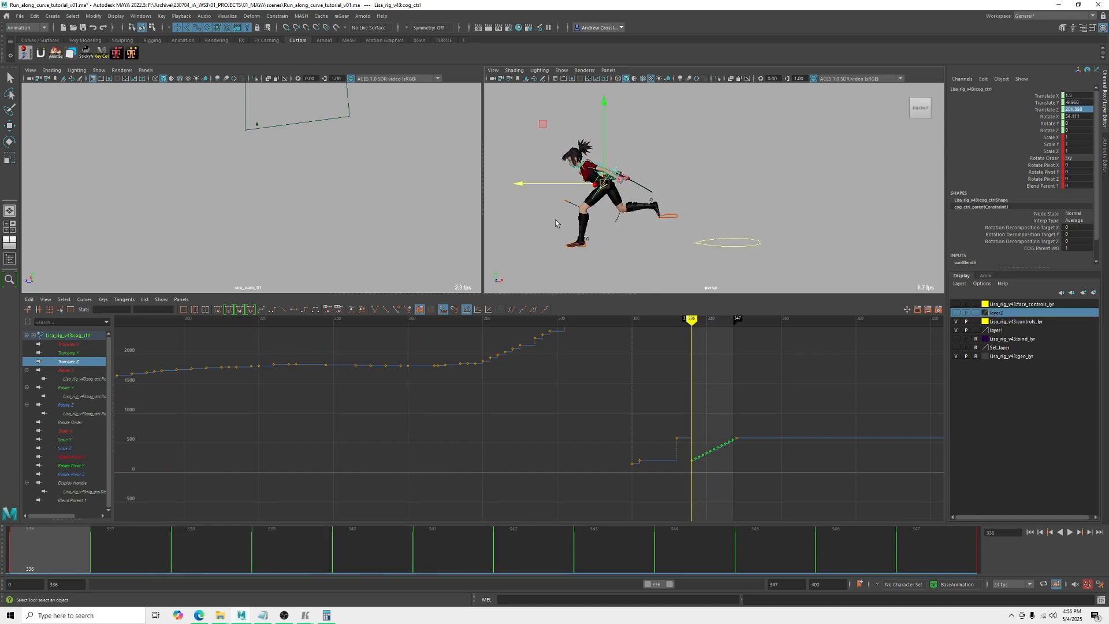
double_click(1077, 110)
key("ctrl+c")
key("alt+Tab")
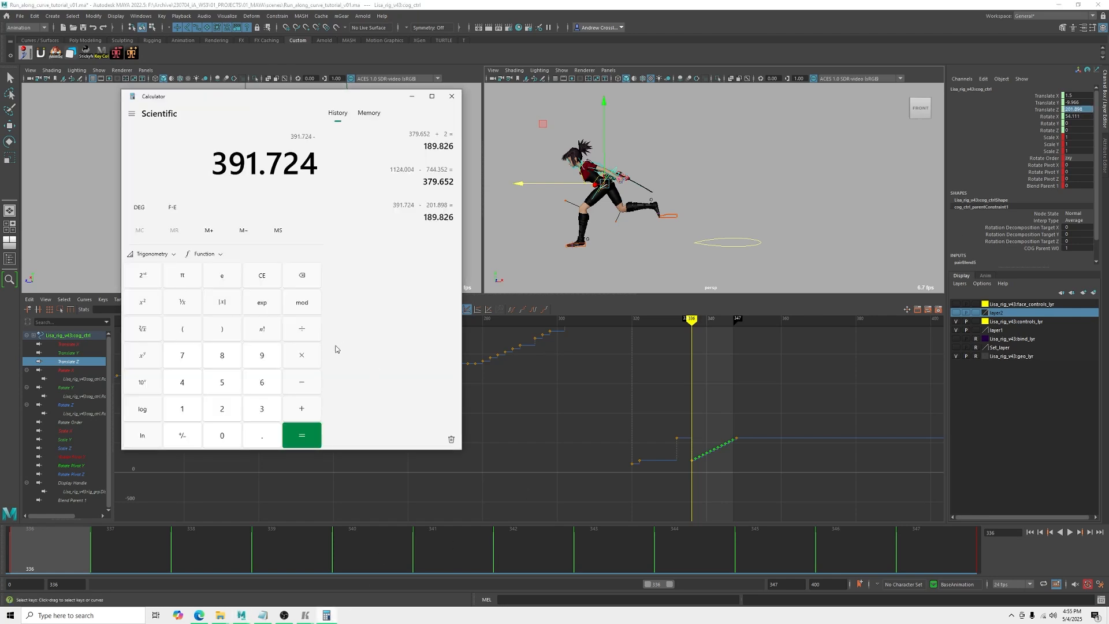
key("ctrl+v")
left_click(301, 435)
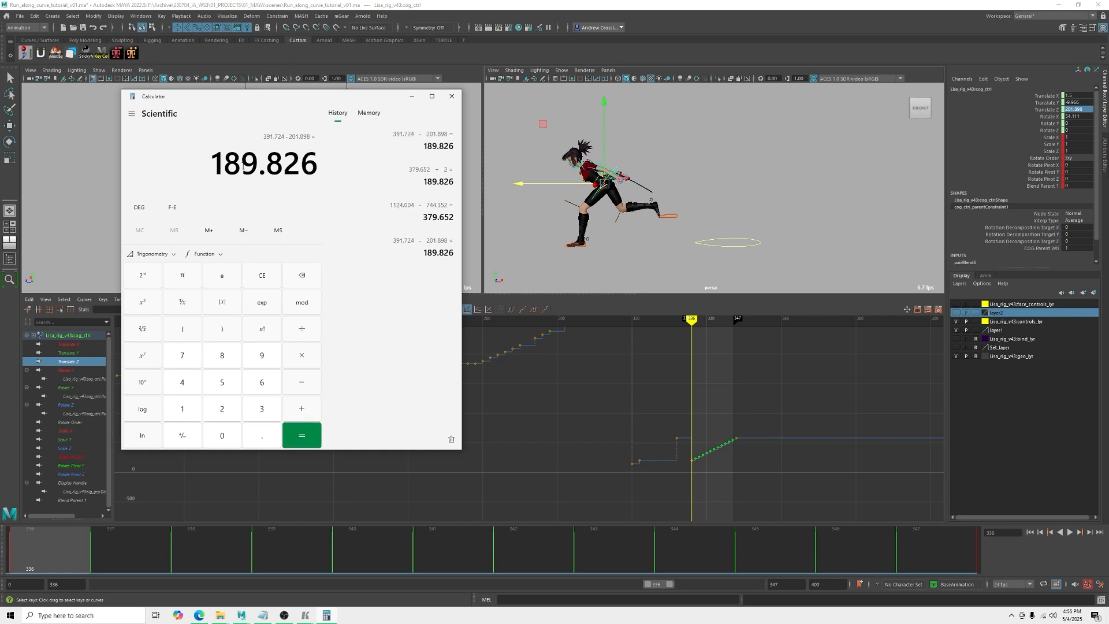
left_click_drag(230, 167, 312, 166)
left_click(325, 173)
- Select the rig group control and play back the run, stopping at frame 340
left_click_drag(779, 239, 743, 258)
key("q")
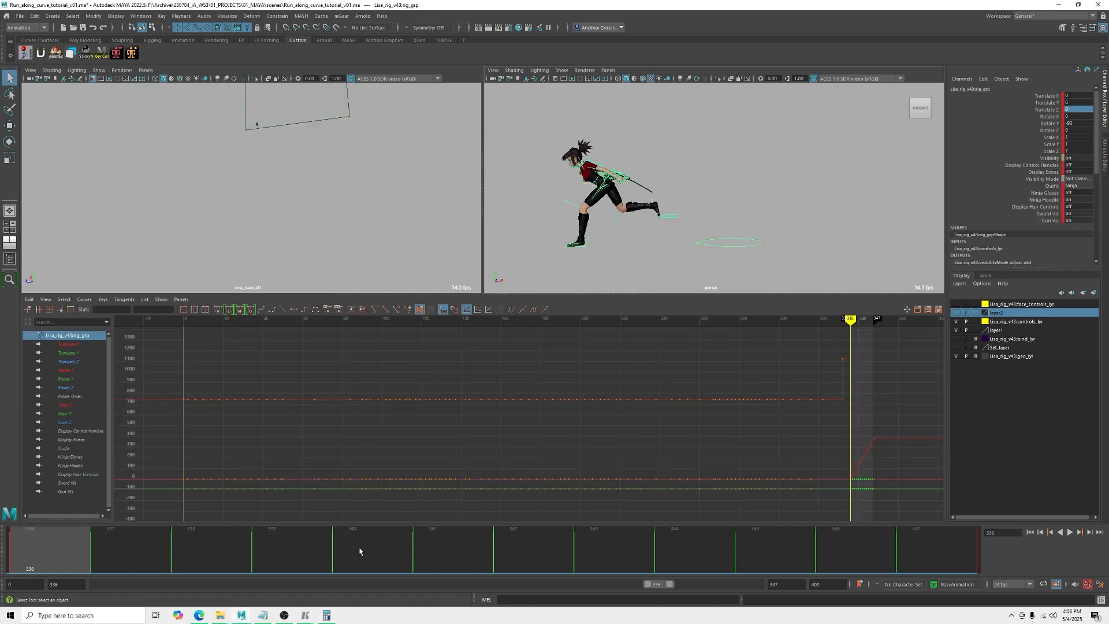
mouse_move(326, 616)
left_click(1069, 533)
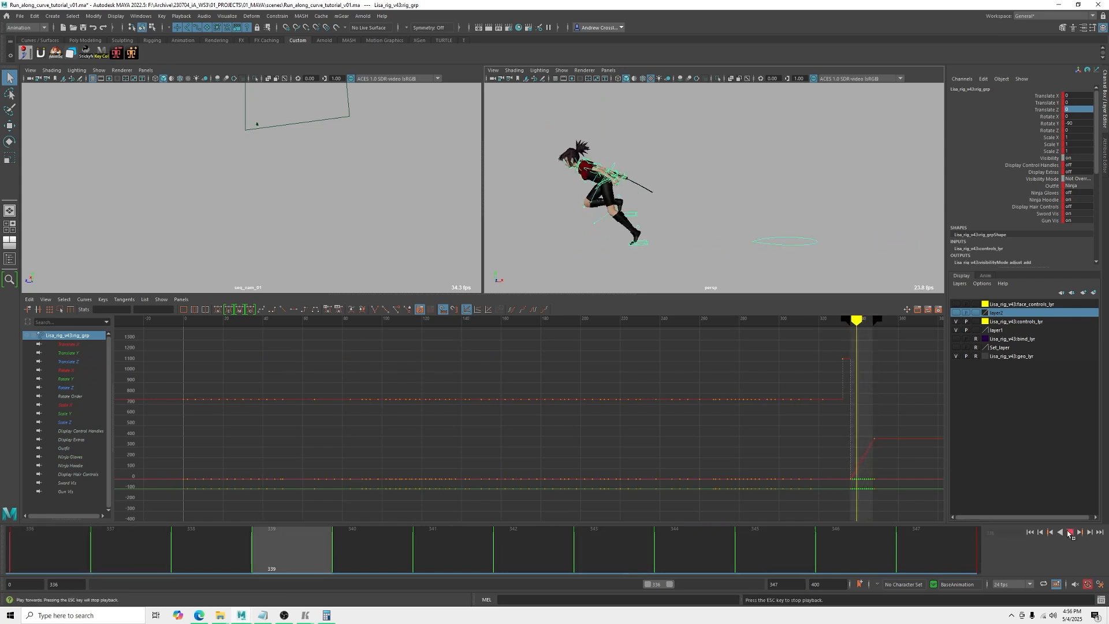
left_click(1070, 533)
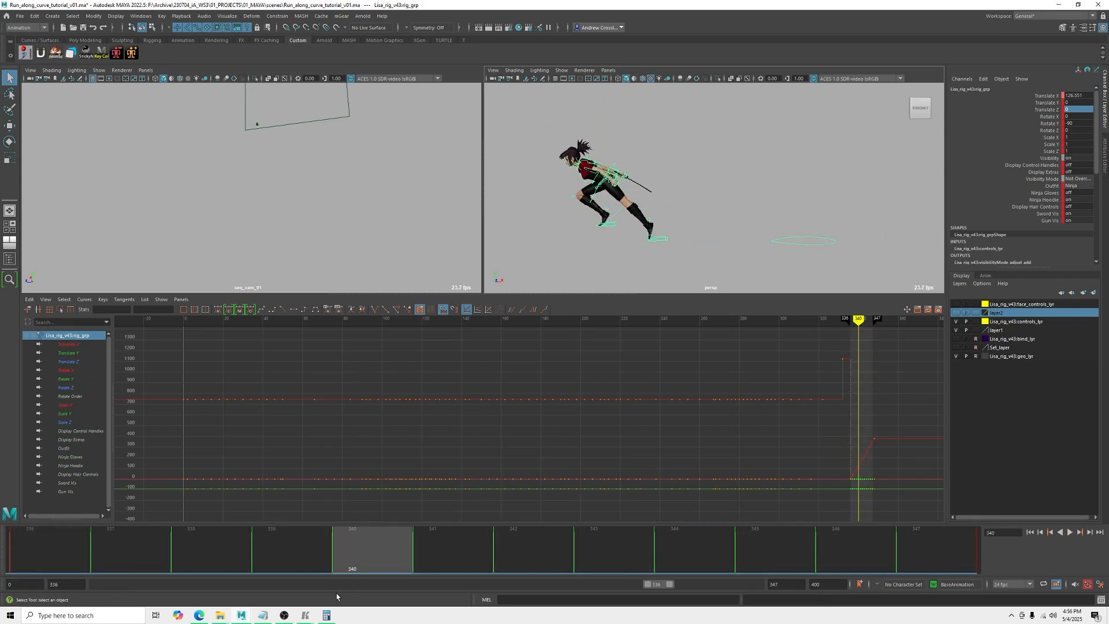
- Multiply the calculated distance of 189.826 by 2 in Calculator and select the result
left_click(327, 615)
left_click(302, 357)
left_click(225, 410)
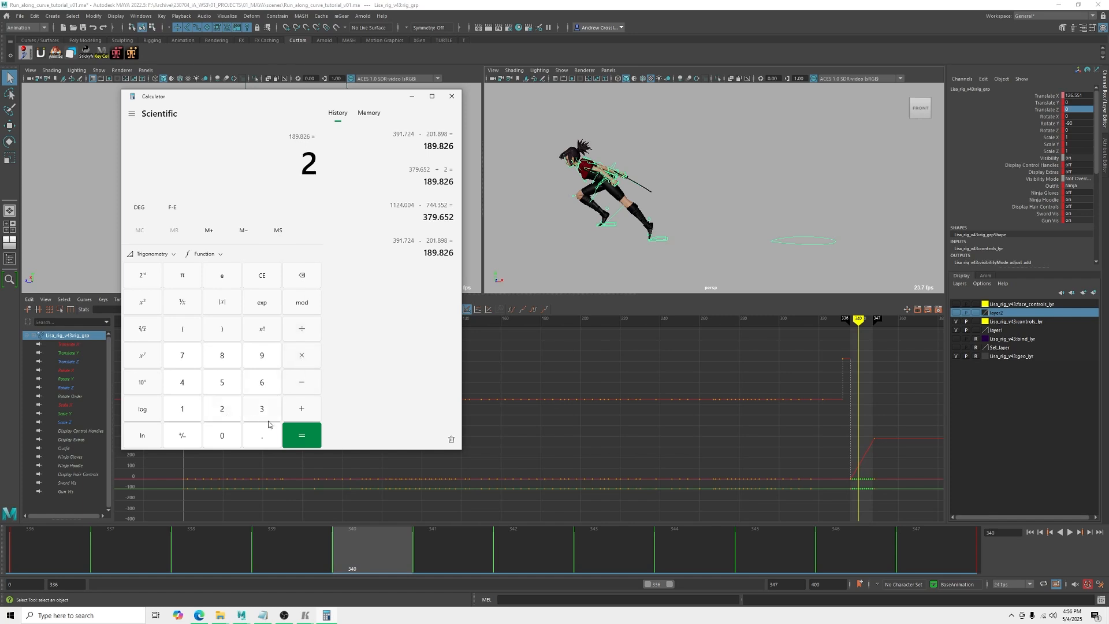
left_click(292, 432)
left_click_drag(209, 164, 324, 166)
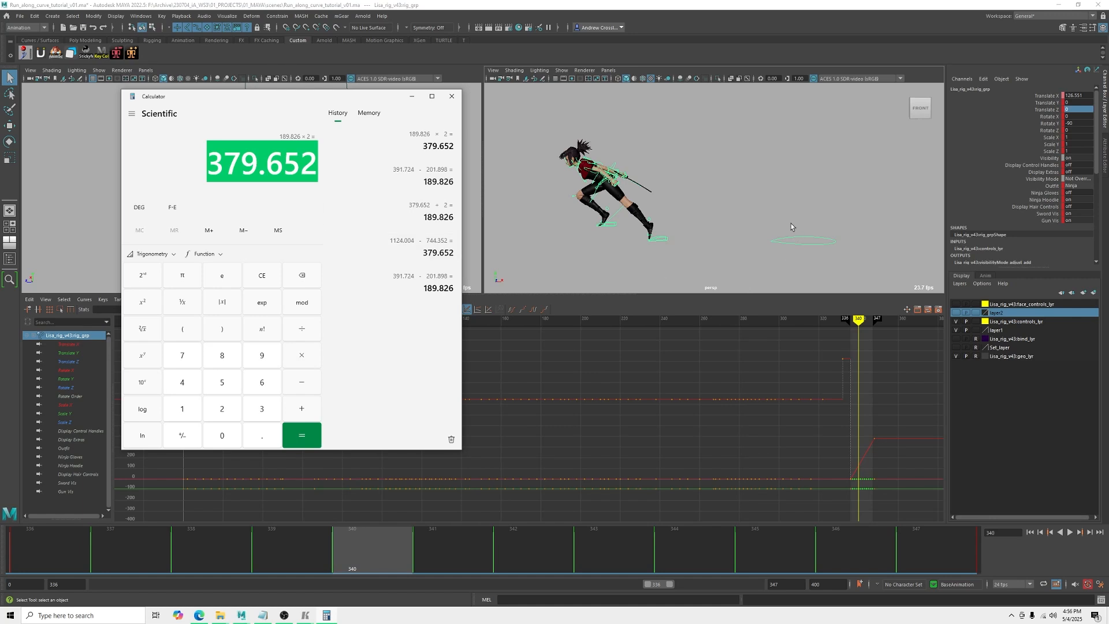
- Back in Maya, isolate the rig group's Translate X curve and scrub through the run cycle from frame 336
key("alt+Tab")
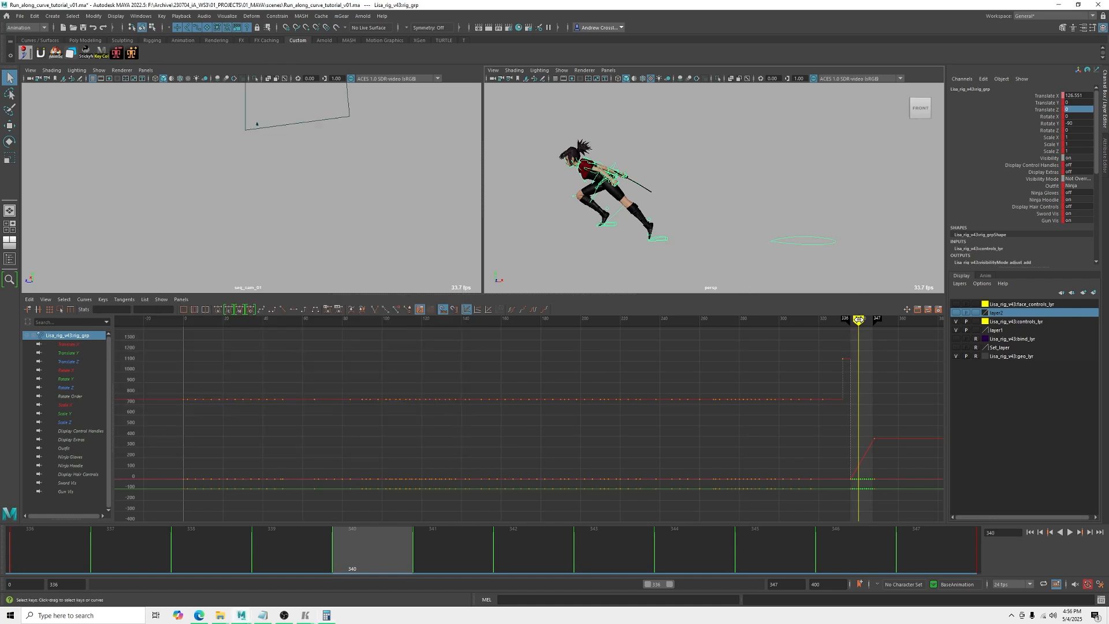
left_click_drag(859, 320, 850, 320)
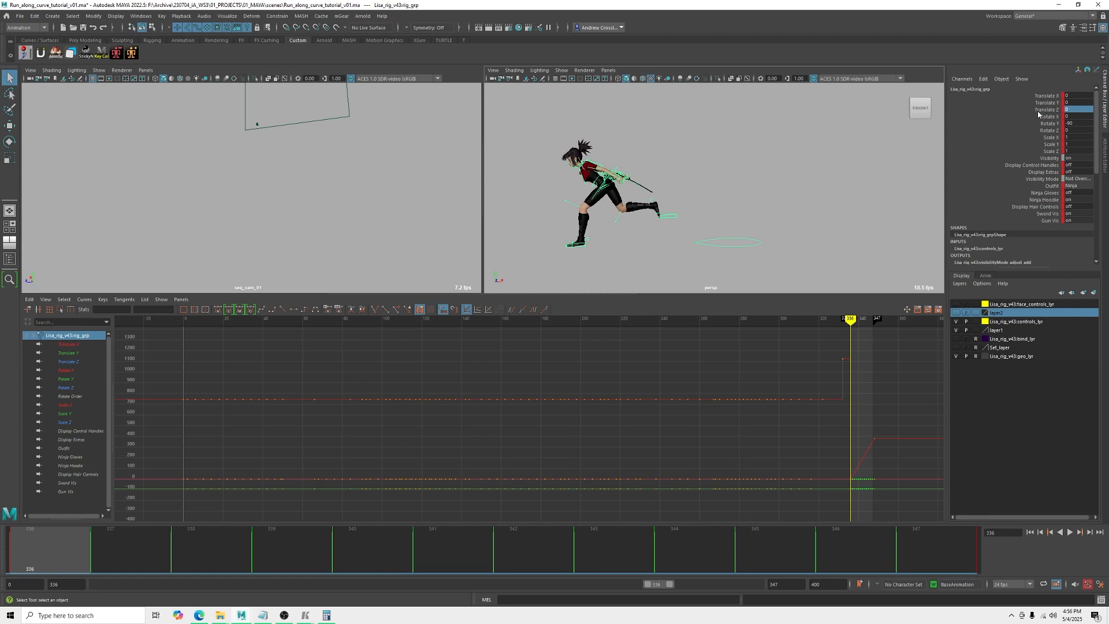
left_click(1046, 96)
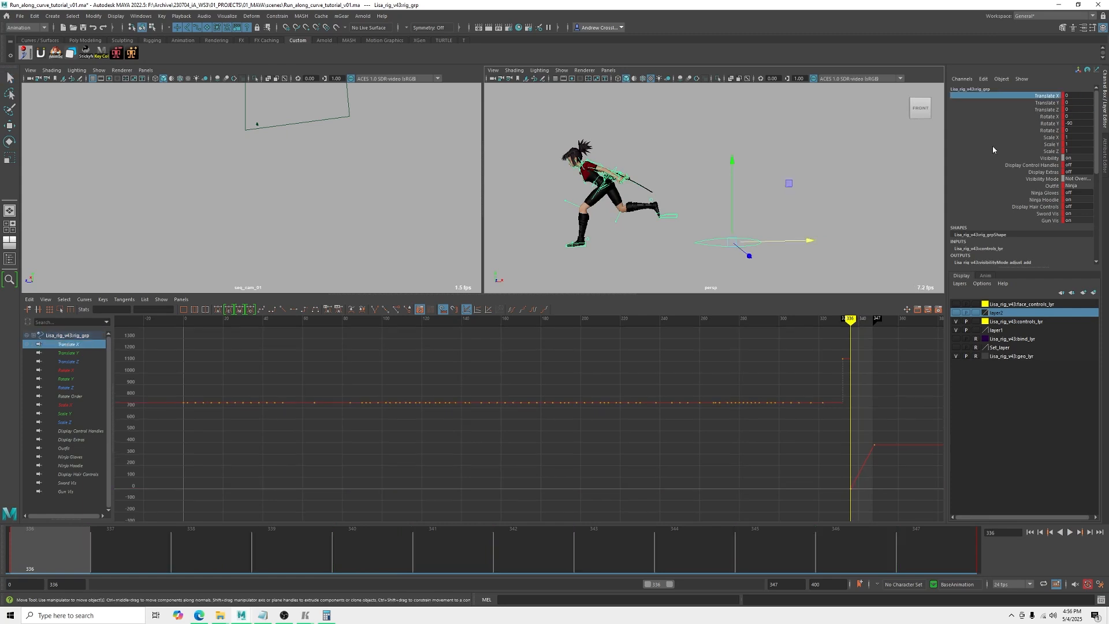
mouse_move(905, 432)
middle_mouse_down("alt")
mouse_move(662, 403)
mouse_move(708, 399)
middle_mouse_up("alt")
scroll(638, 419, "up", 1)
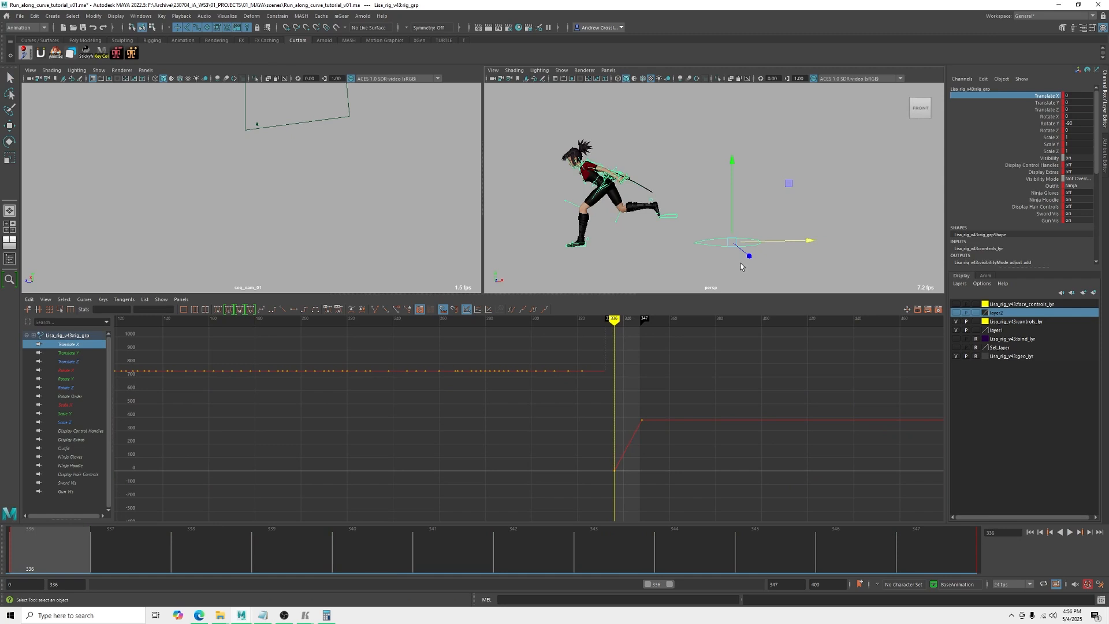
left_click_drag(615, 321, 642, 322)
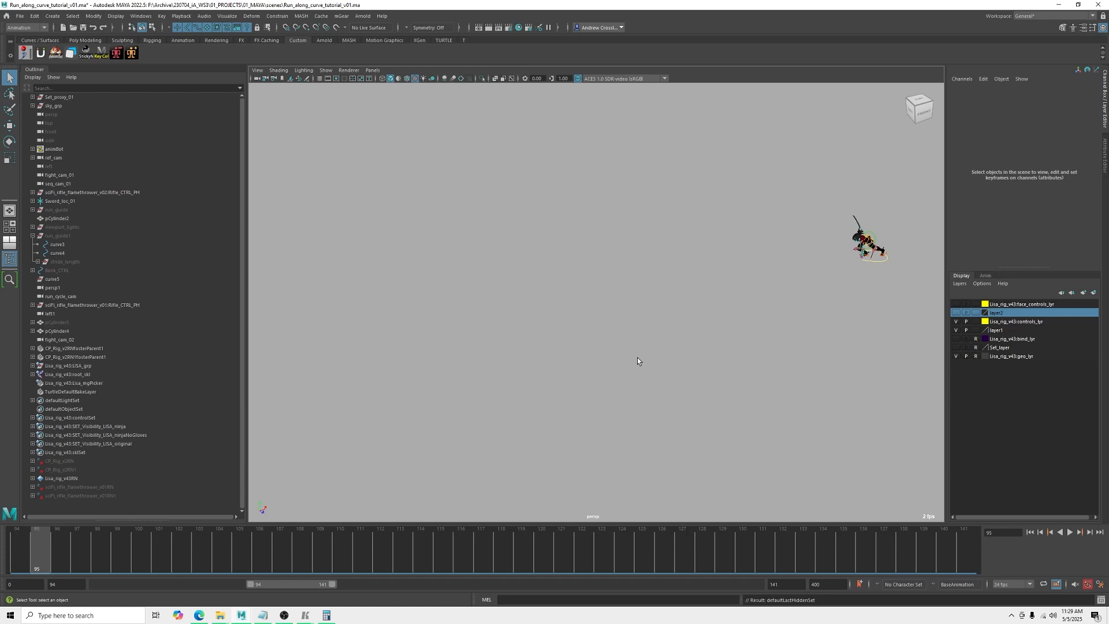
- Unhide the run_guide1 group and select its two guide curves, curve3 and curve4, one after the other
left_click(64, 235)
key("shift+h")
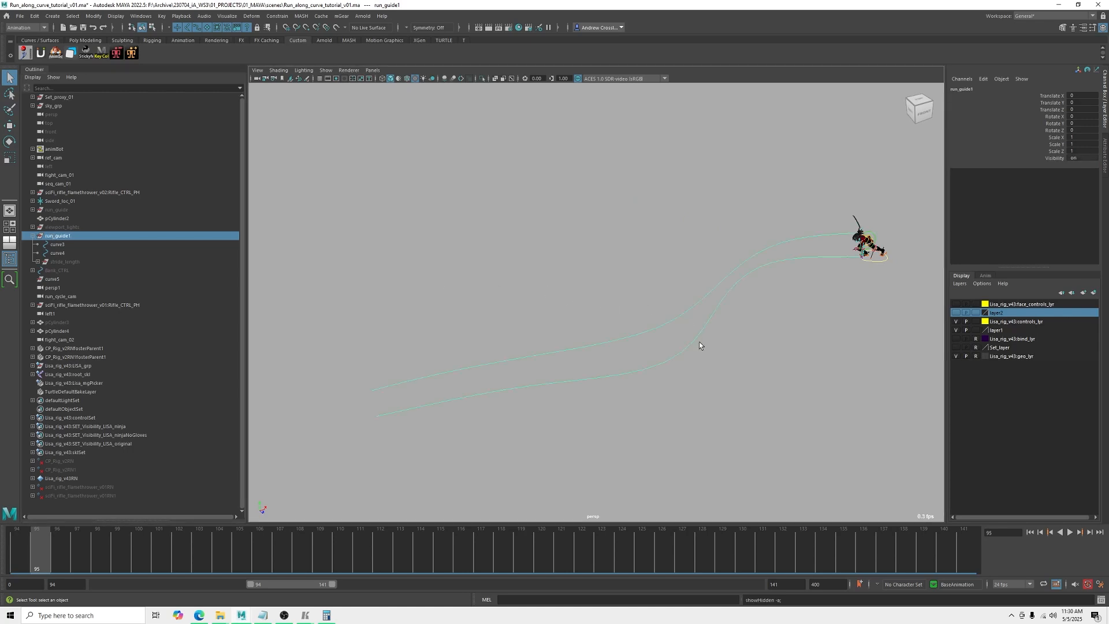
left_click_drag(658, 386, 661, 360)
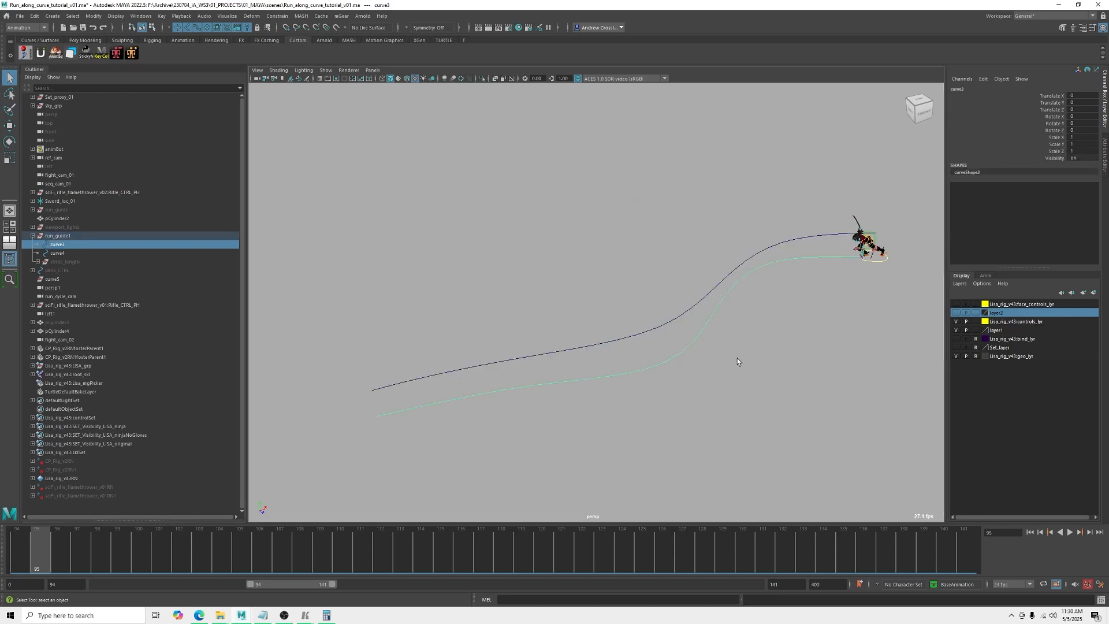
left_click_drag(653, 350, 654, 354)
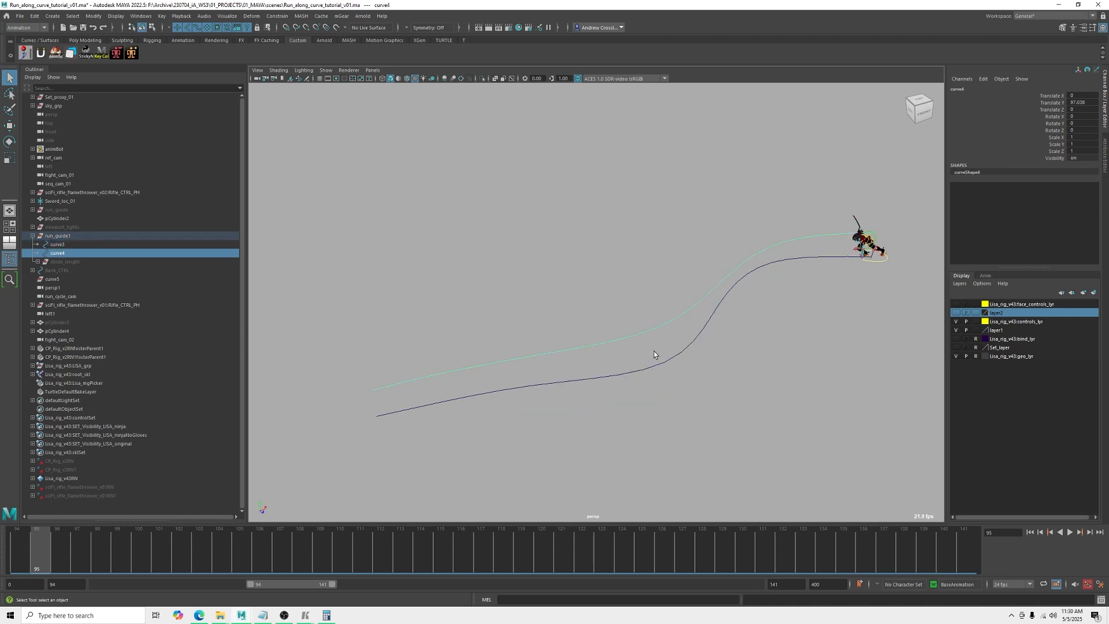
- Compare the shapes of curve3 and curve4 in the top view, selecting each in turn, and return to the perspective view
key("space")
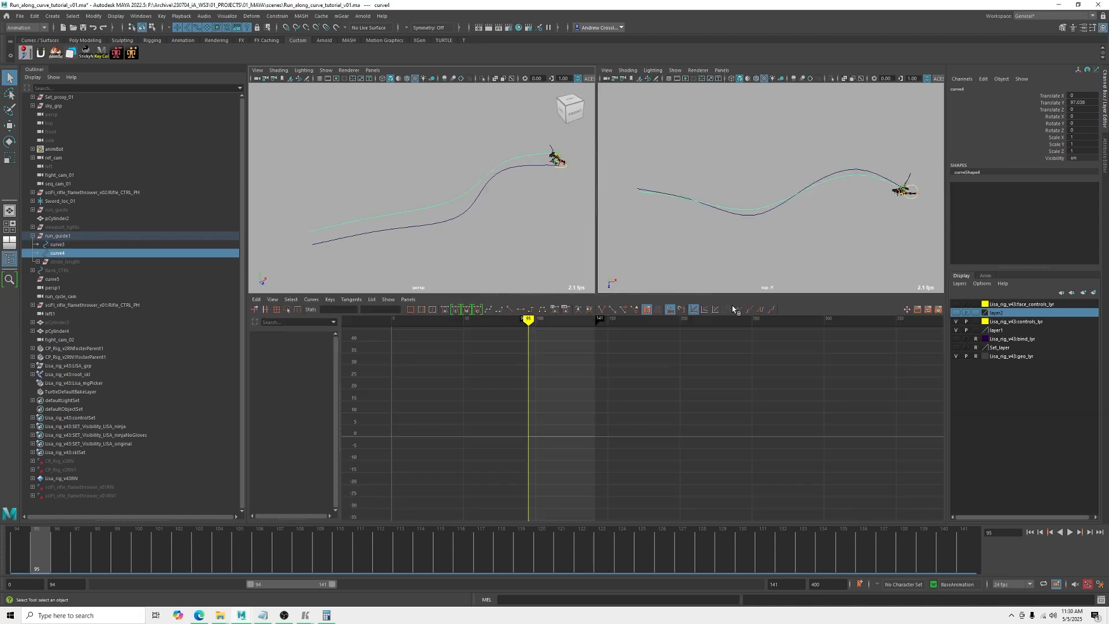
key("space")
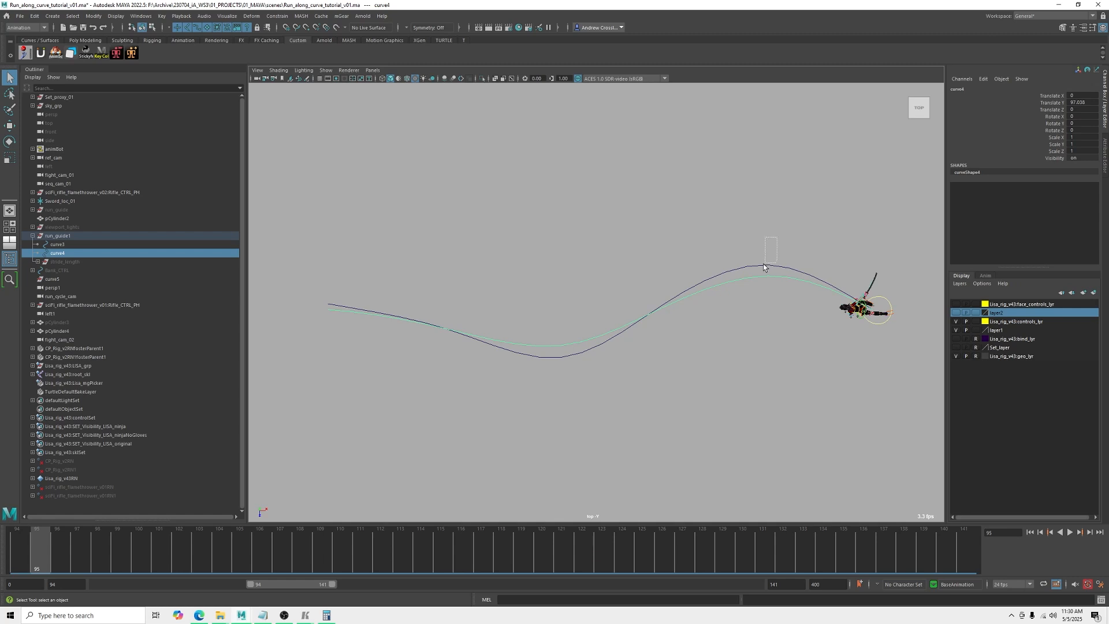
left_click_drag(763, 267, 760, 274)
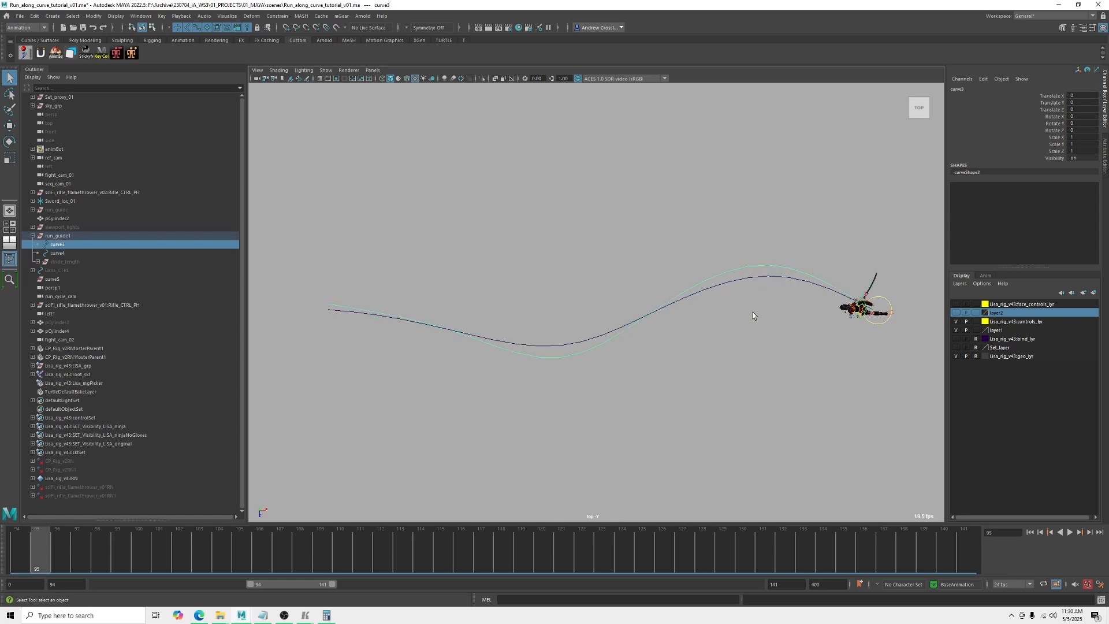
left_click(577, 345)
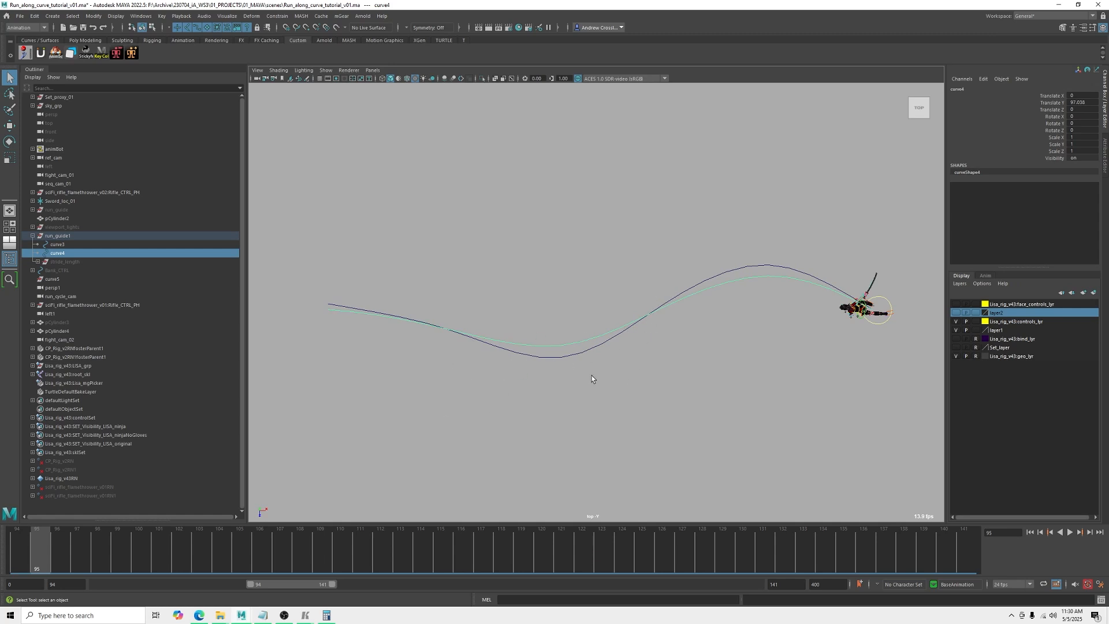
key("space")
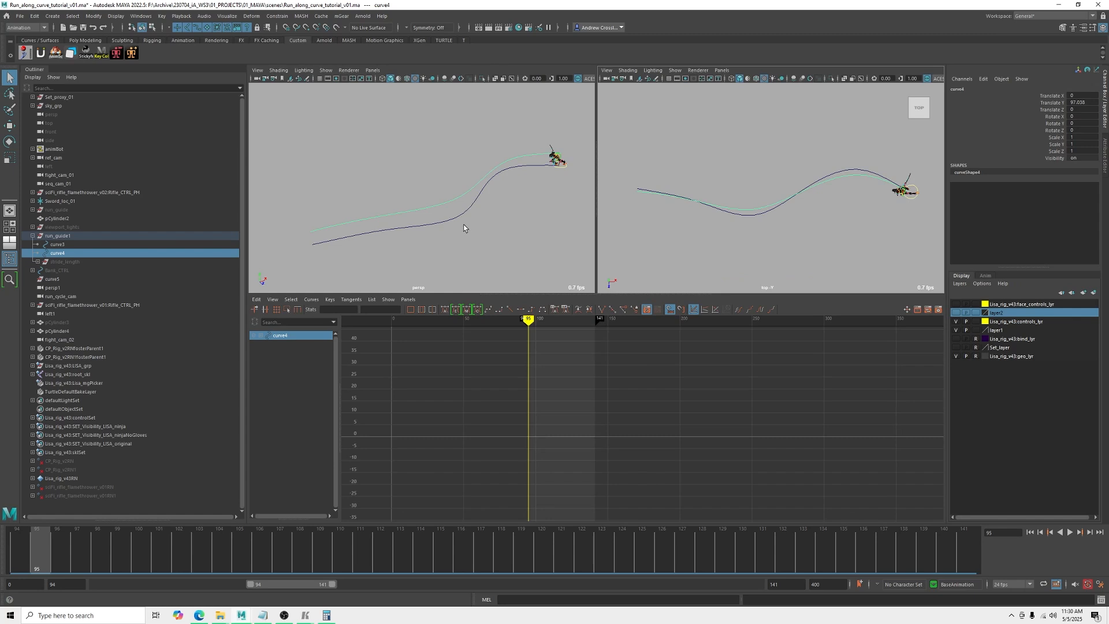
key("space")
- Unhide the stride_length group along the lower guide curve and examine the Scale X of the stride block nearest the character
left_click(62, 262)
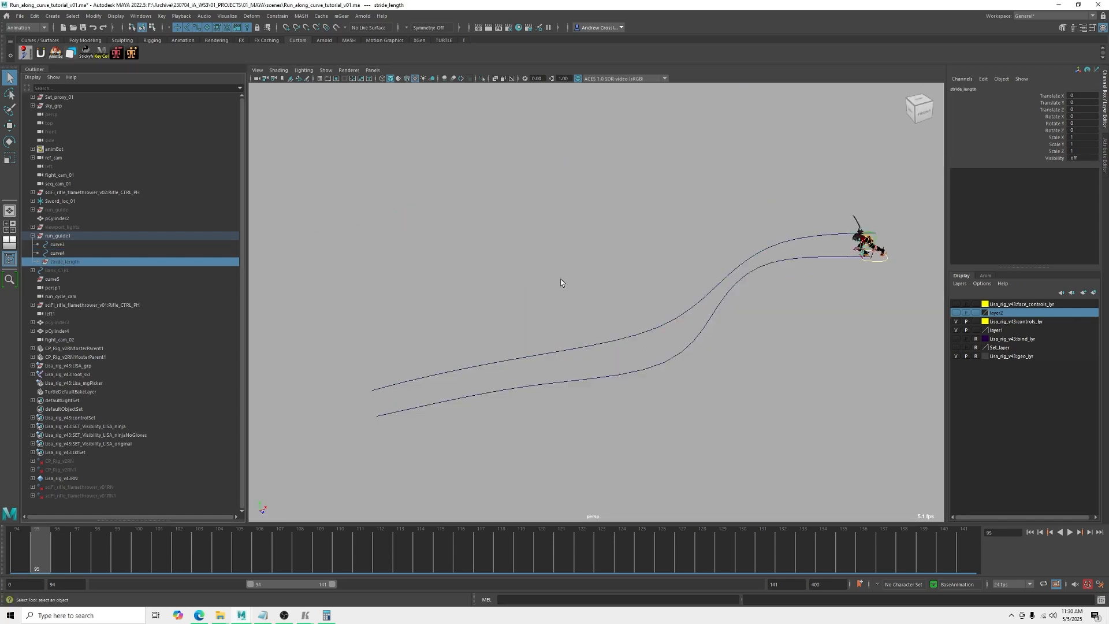
key("shift+h")
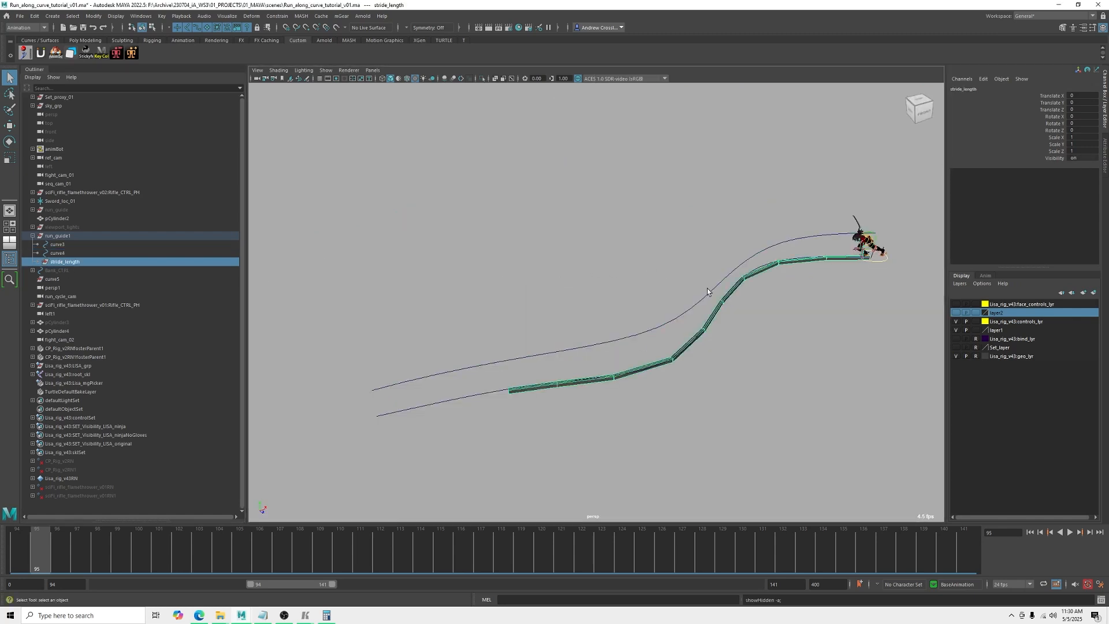
middle_click_drag(819, 280, 795, 288, "alt")
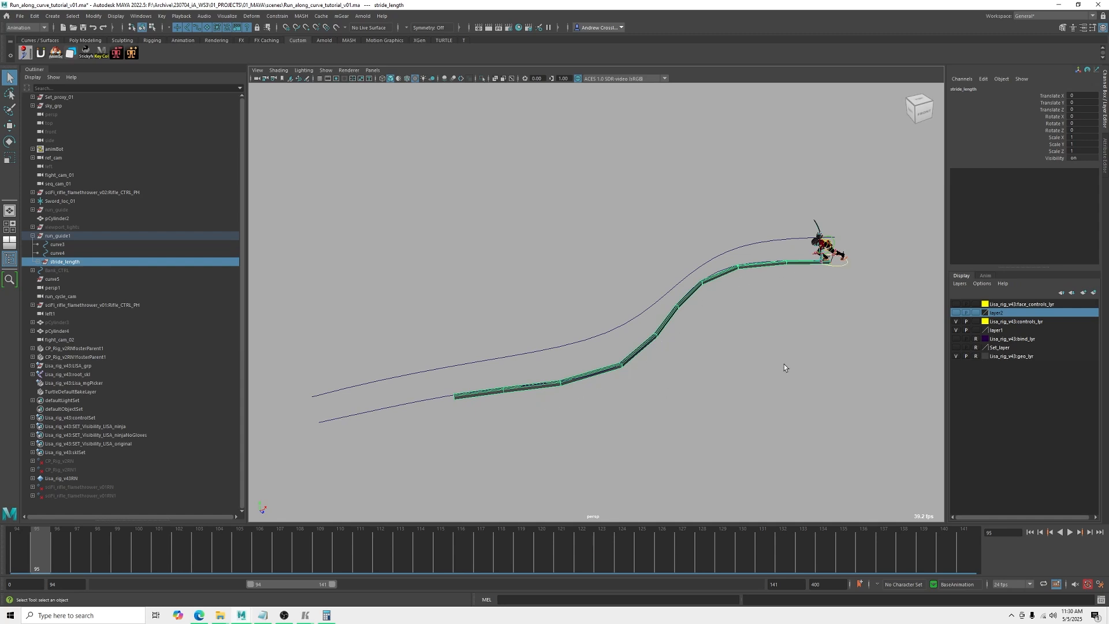
left_click(801, 264)
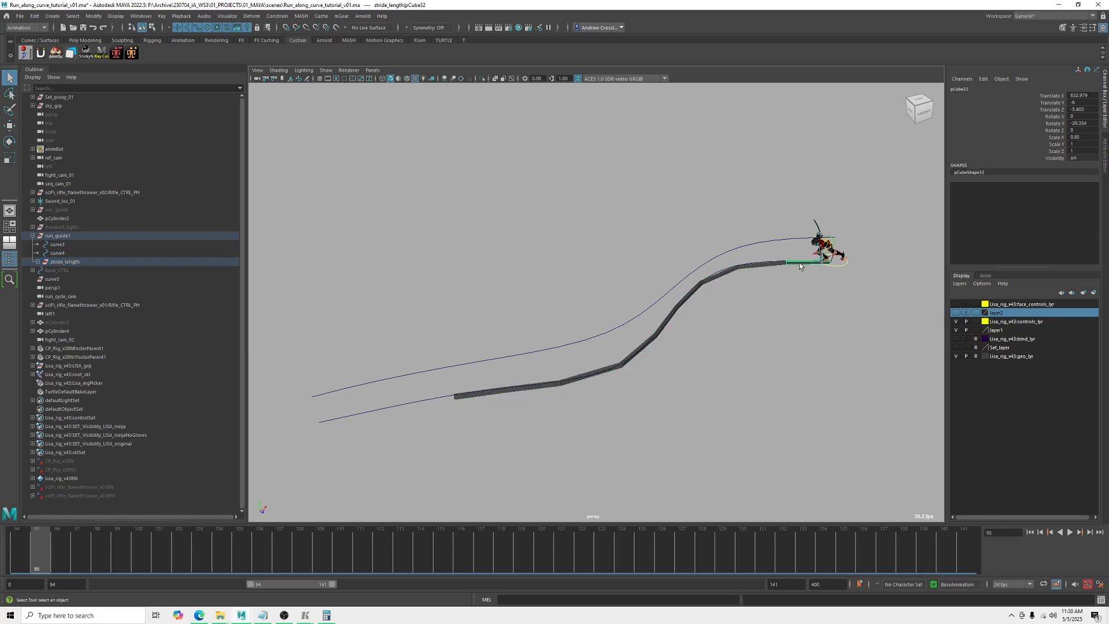
left_click(1058, 139)
key("r")
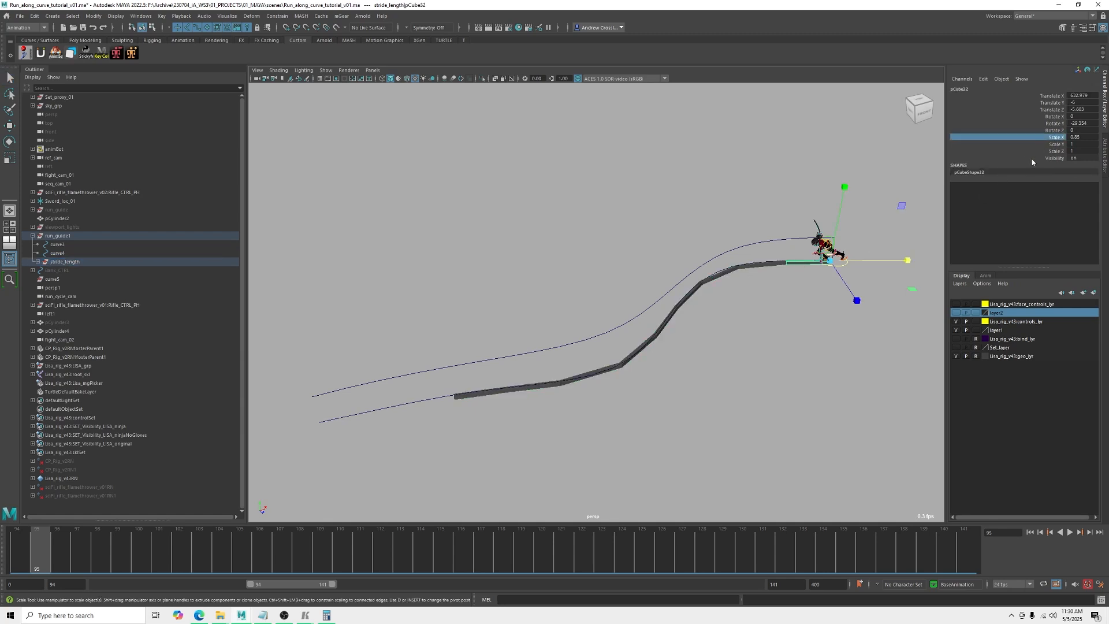
left_click(774, 266)
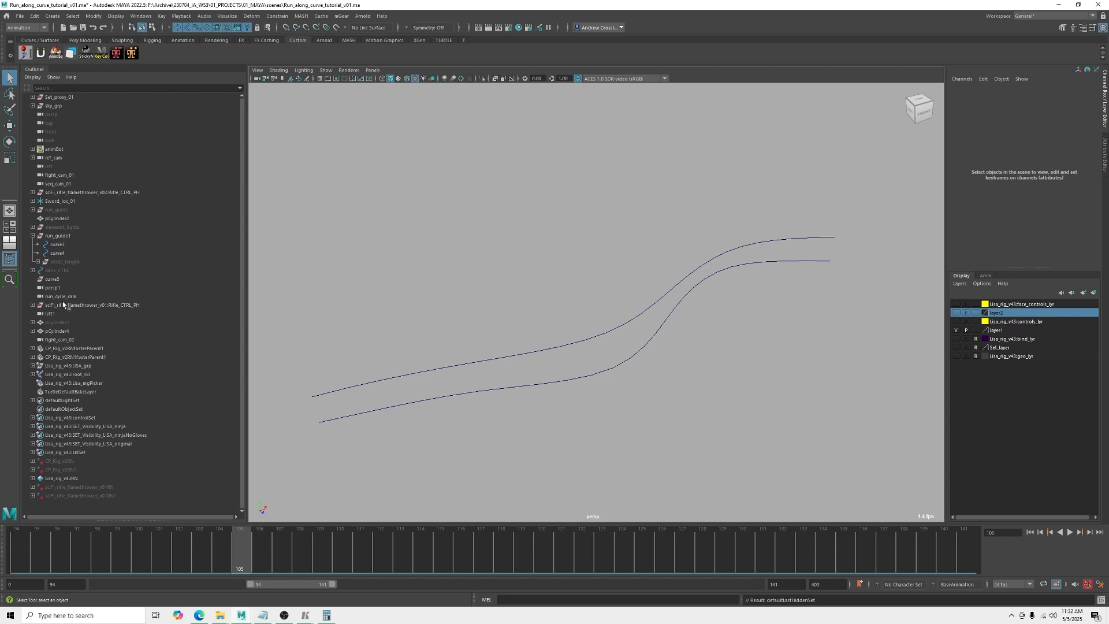
- Unhide Bank_CTRL and play back its travel along the guide curve, stopping at frame 120
left_click(57, 270)
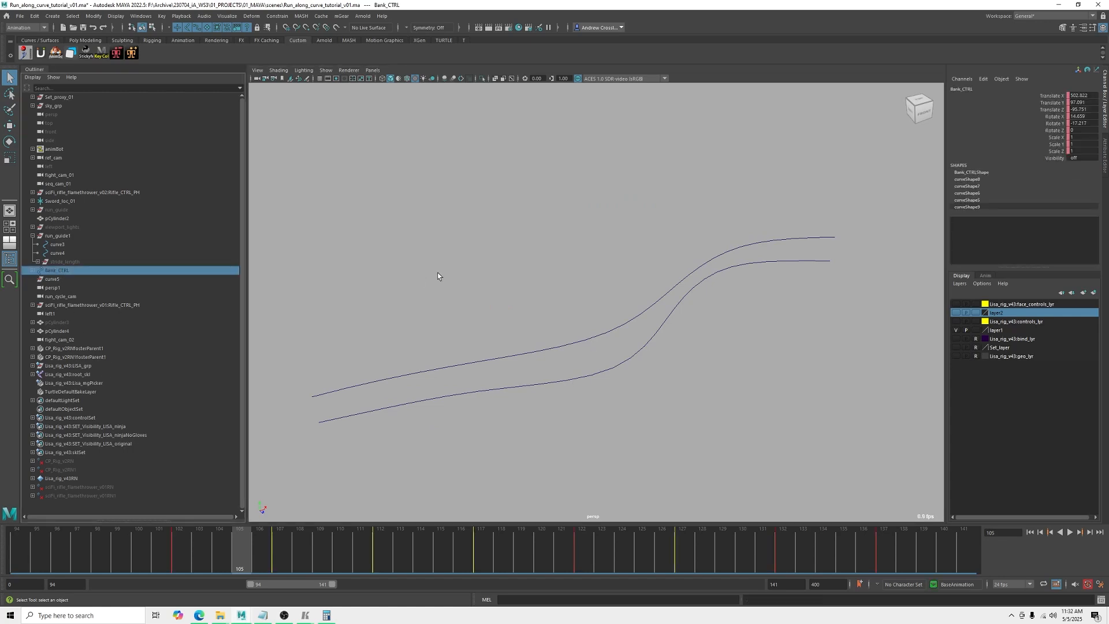
key("shift+h")
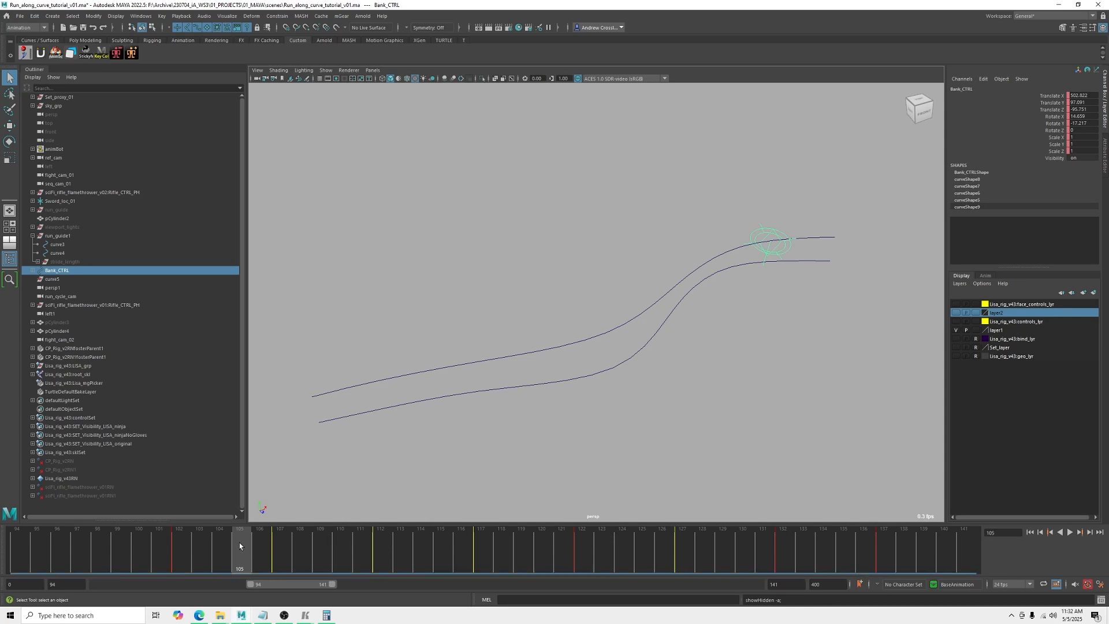
key("alt+v")
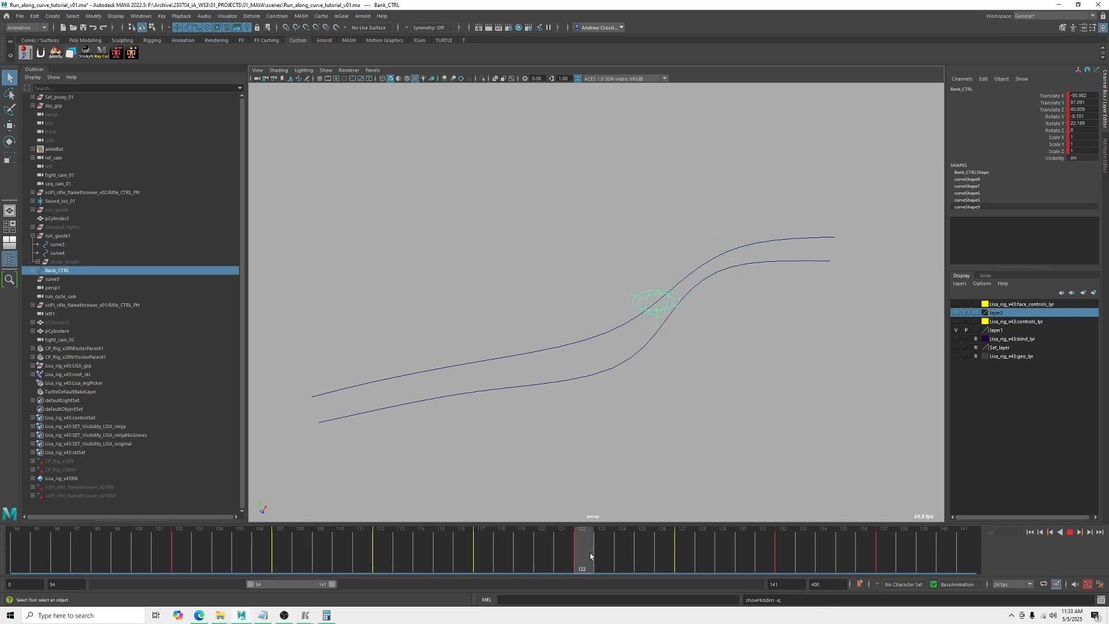
left_click(542, 553)
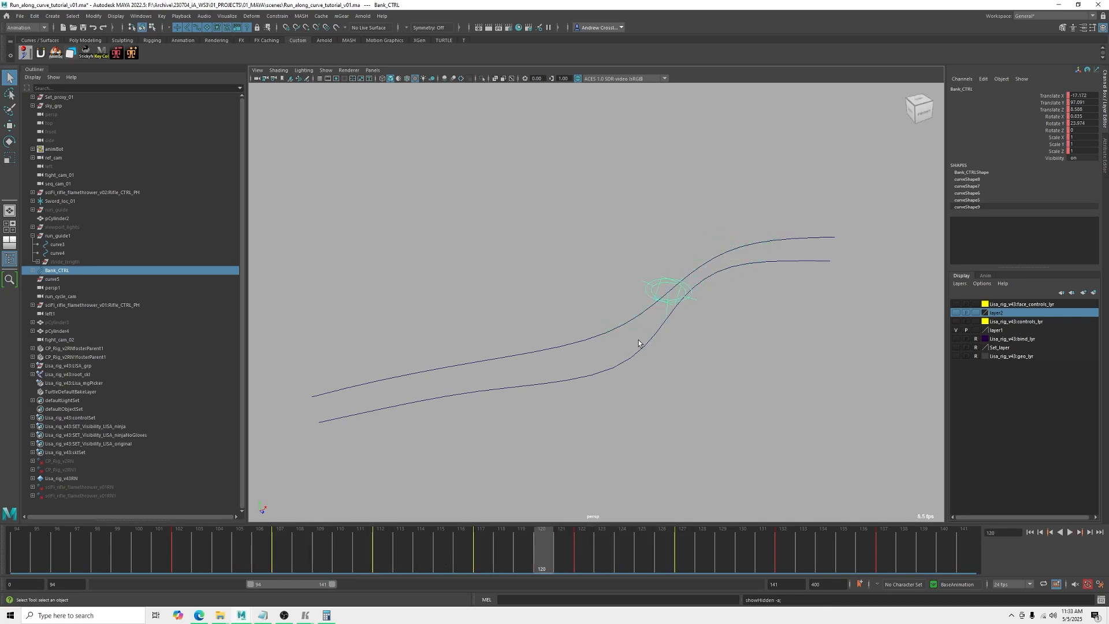
- Reveal Bank_CTRL's child control and preview its banking around the bend between frames 112 and 116
left_click_drag(576, 272, 584, 249, "alt")
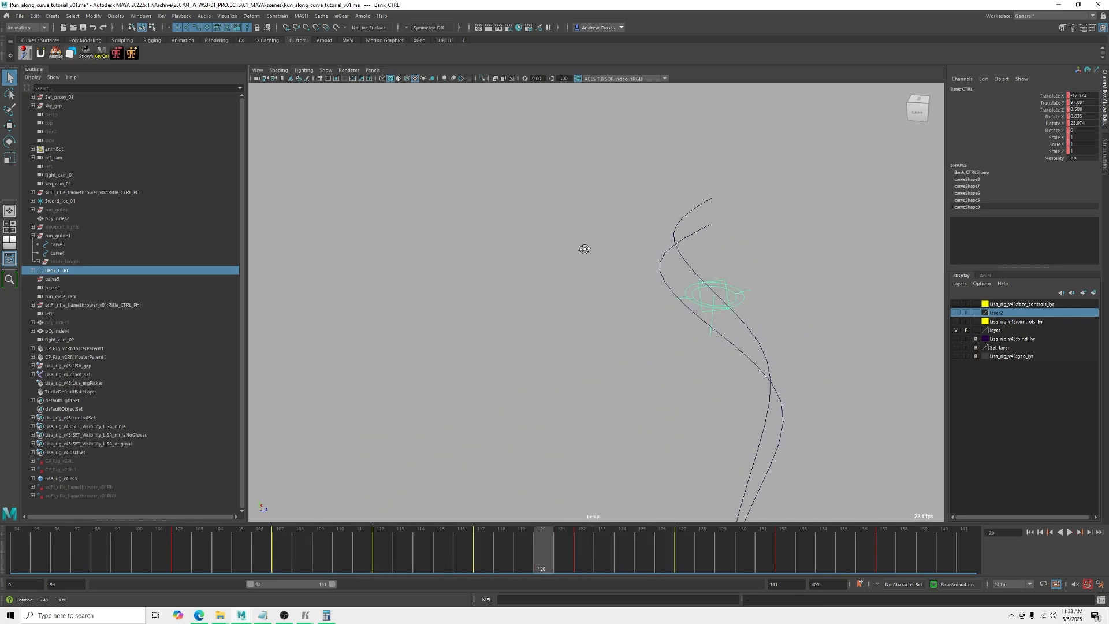
left_click(33, 271)
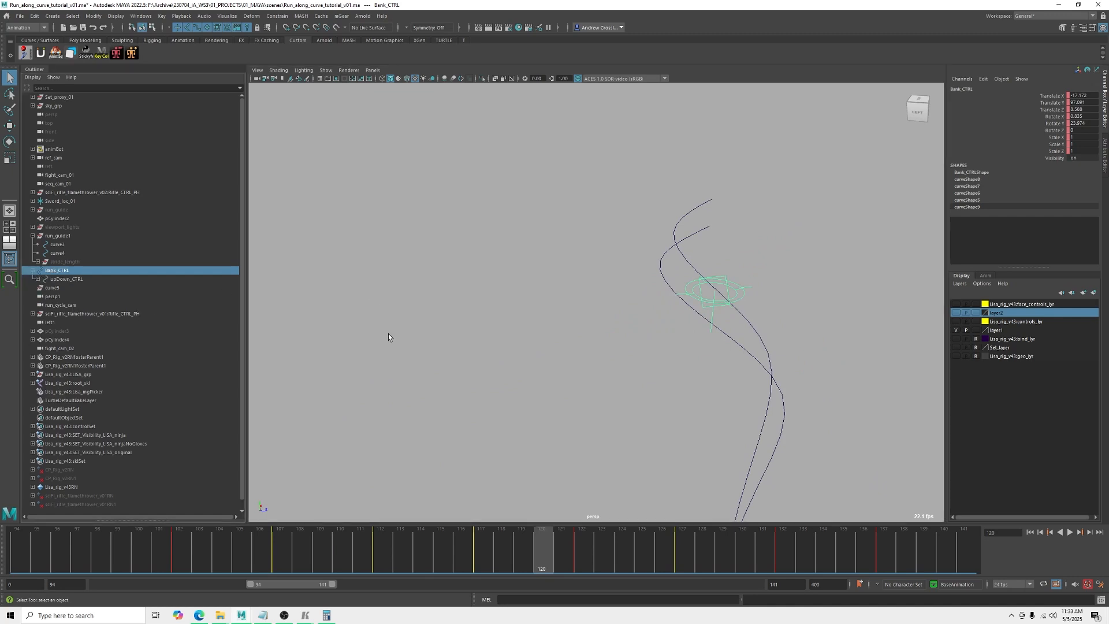
left_click(382, 549)
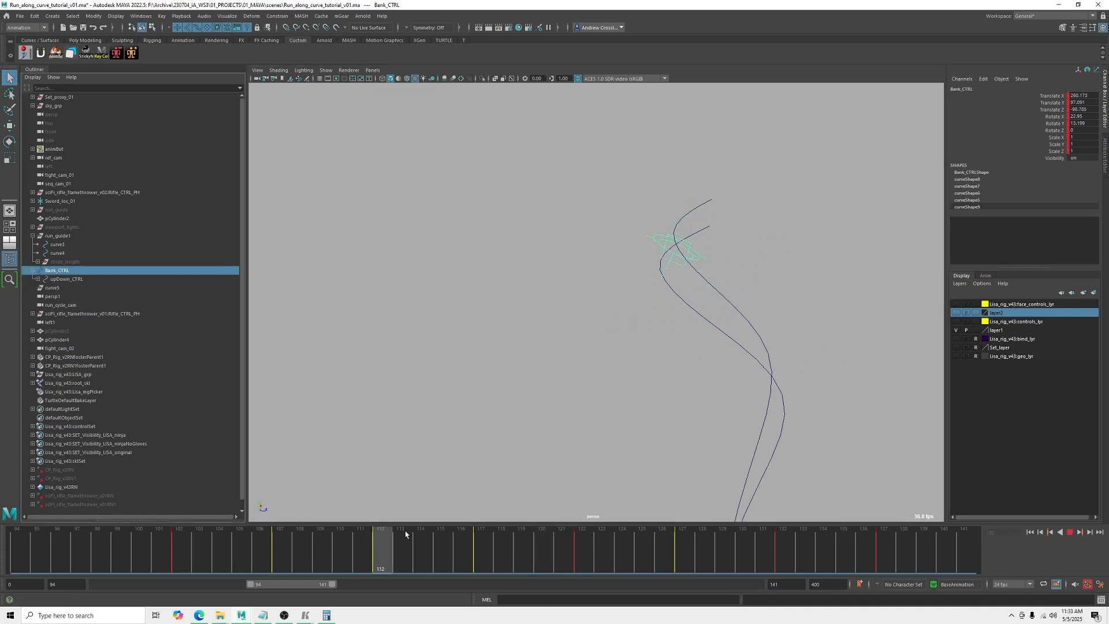
key("alt+v")
left_click(460, 548)
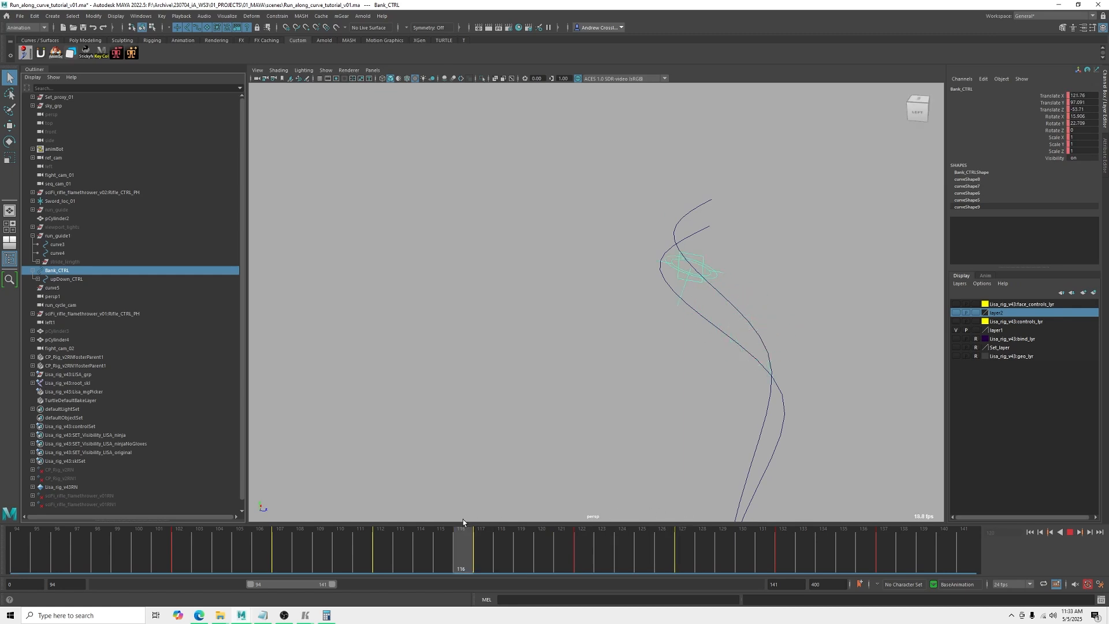
- Select upDown_CTRL, scrub its motion from frame 116 to 128 in a side-on view, and select its child COG_Parent
left_click(81, 280)
left_click_drag(714, 314, 710, 296, "alt")
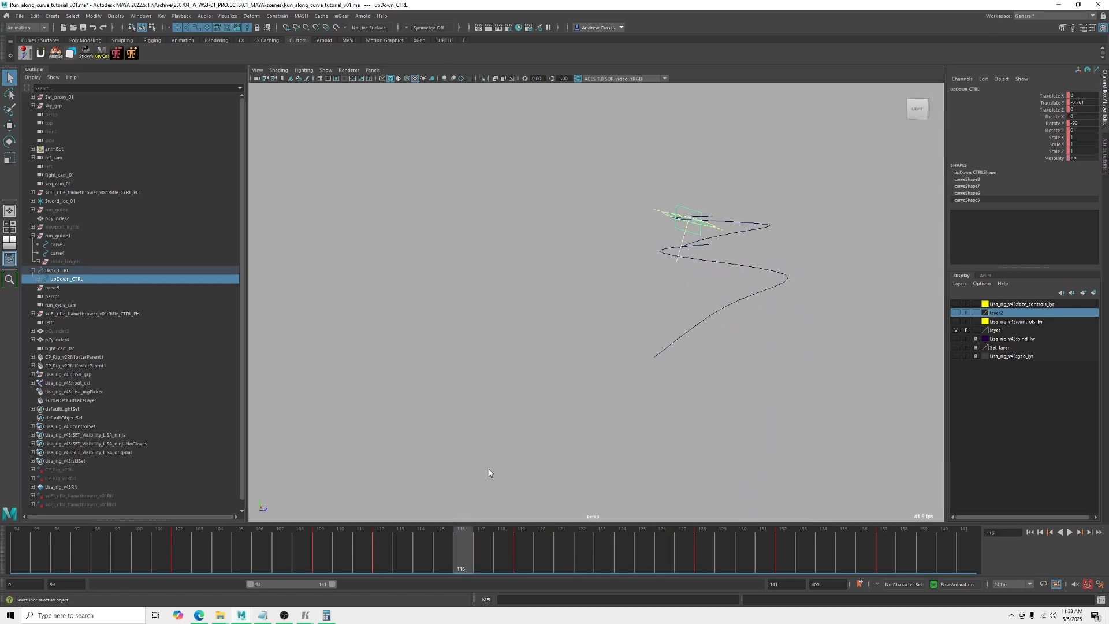
left_click_drag(463, 548, 702, 547)
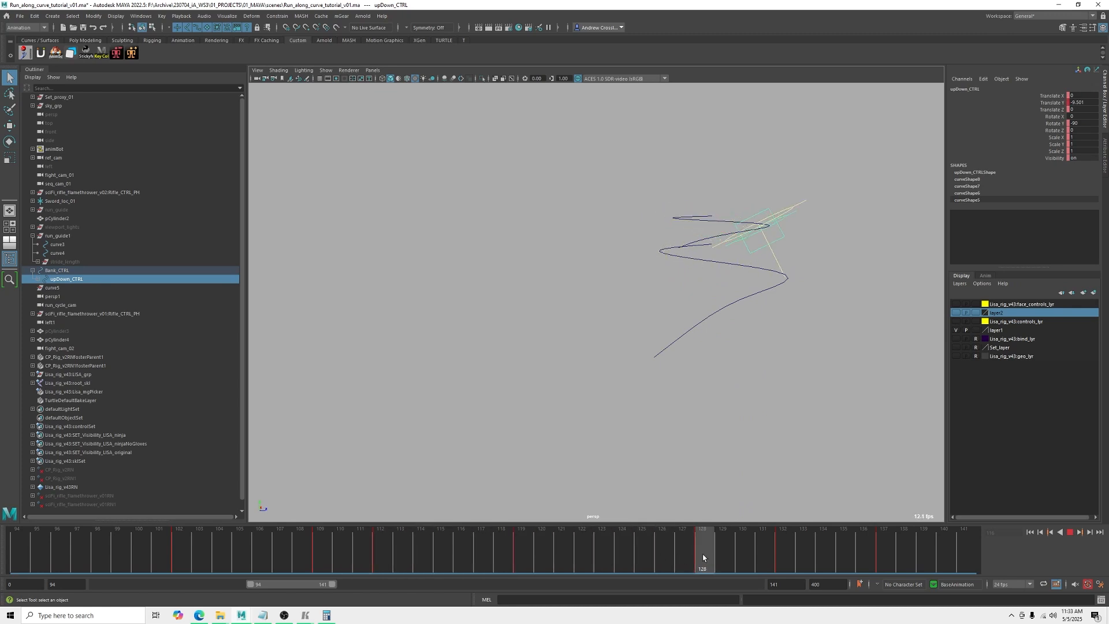
left_click(37, 279)
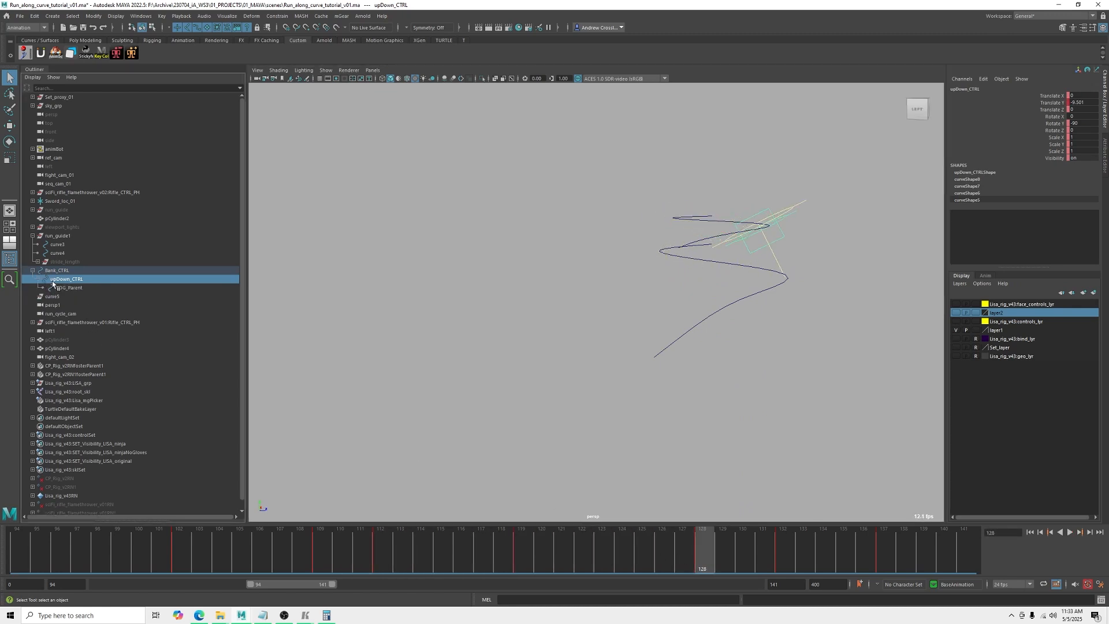
left_click(70, 288)
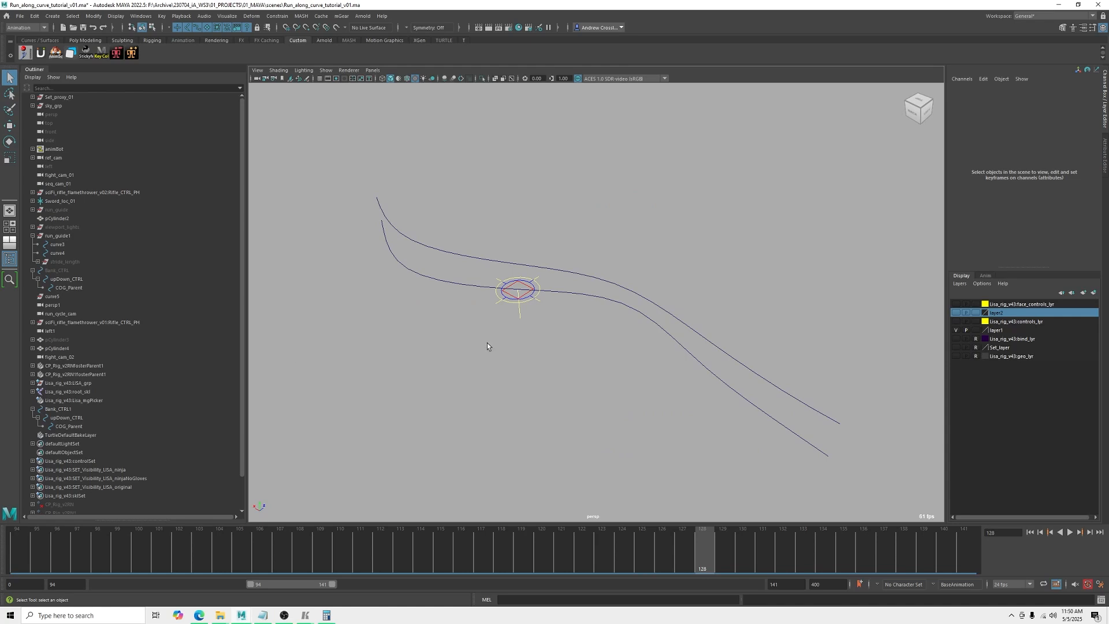
- Attach Bank_CTRL1 to the upper guide curve as a motion path over the time slider range, with Follow on, front axis X and up axis Y
left_click_drag(497, 337, 544, 346, "alt")
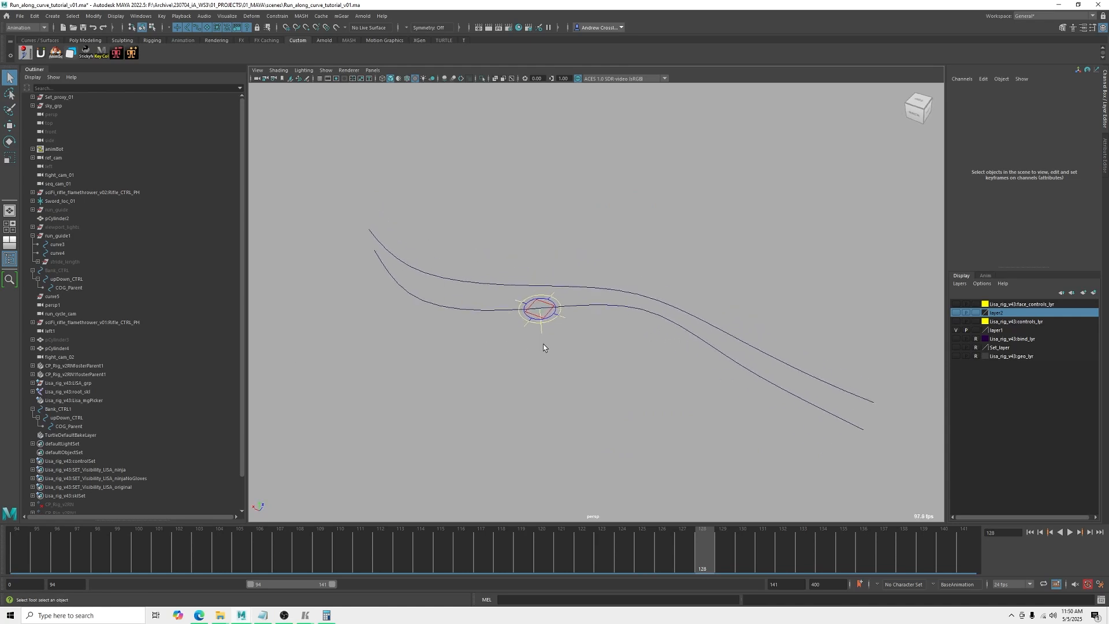
left_click(490, 288)
left_click_drag(550, 328, 550, 328)
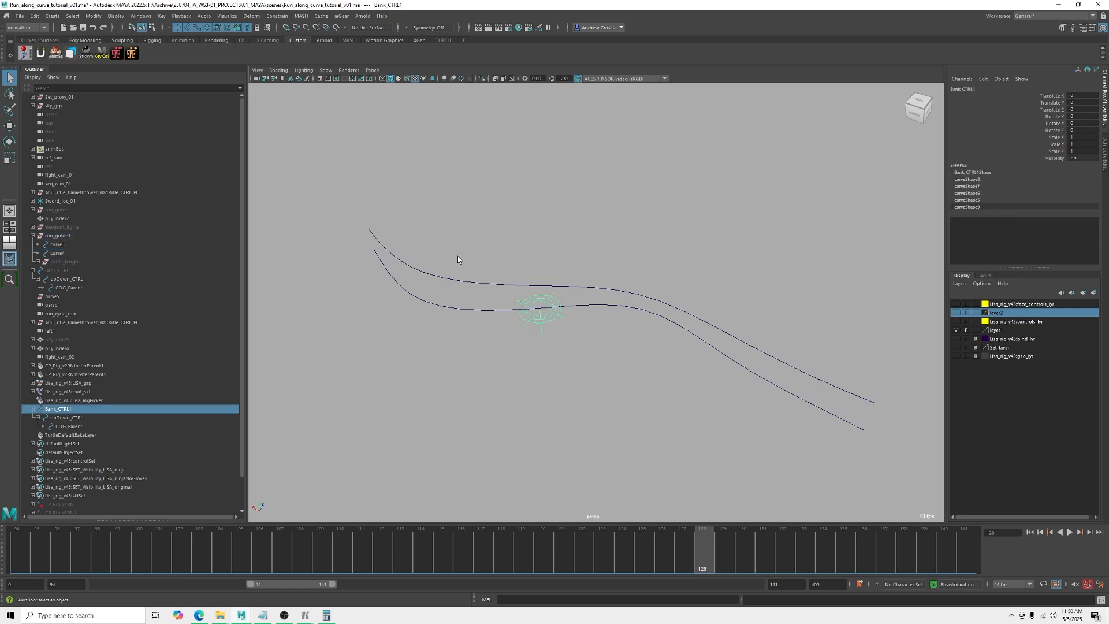
left_click_drag(465, 272, 475, 294)
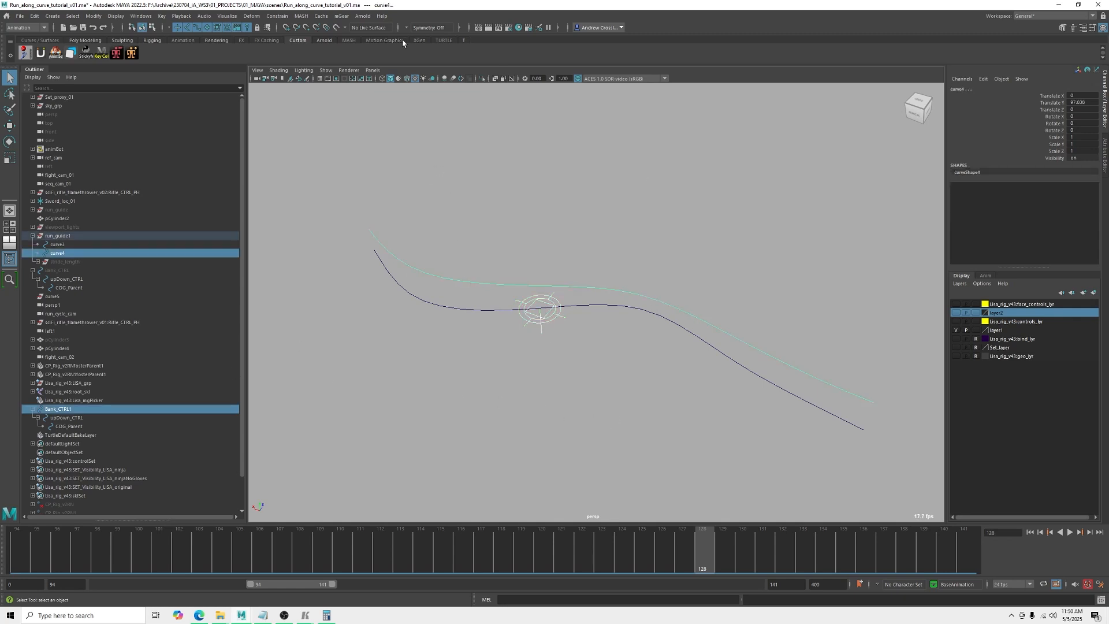
left_click(277, 17)
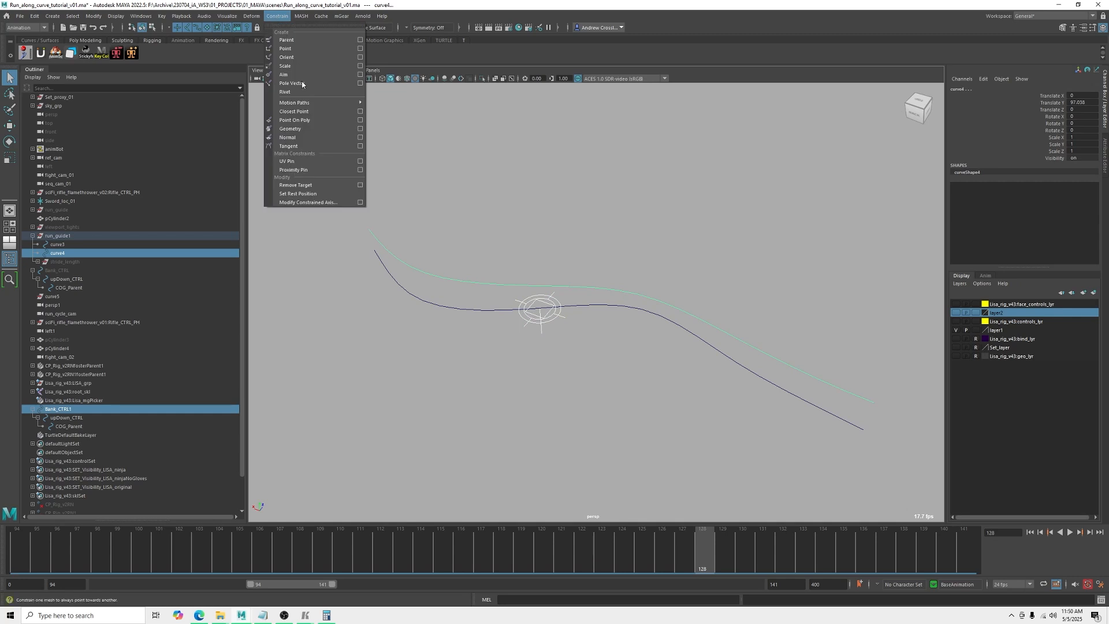
mouse_move(315, 103)
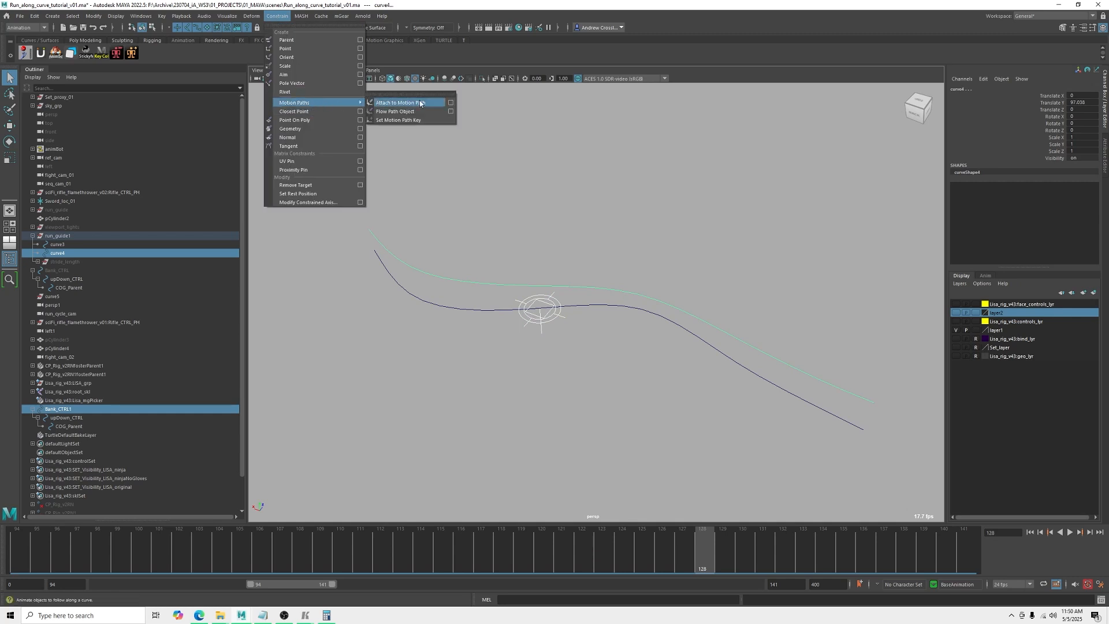
left_click(451, 103)
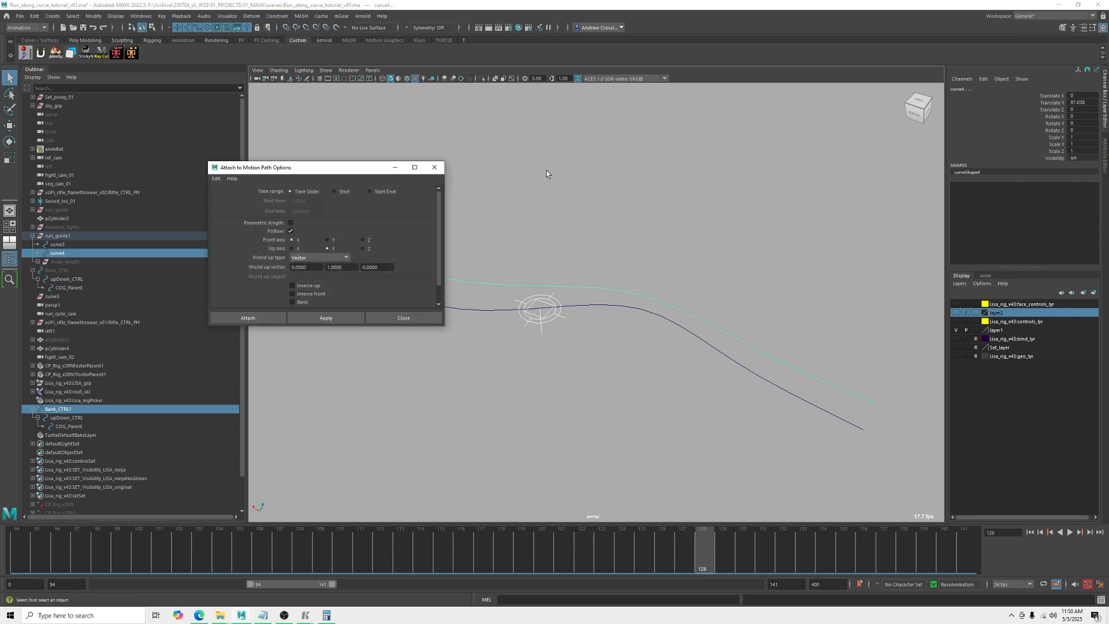
left_click_drag(314, 174, 354, 179)
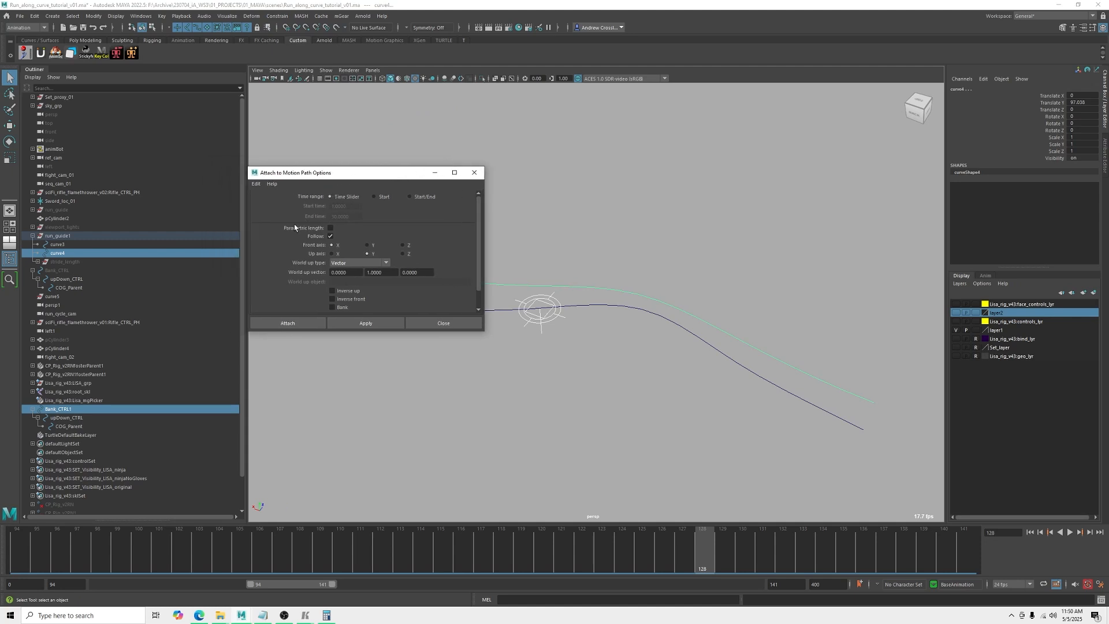
scroll(281, 239, "down", 1)
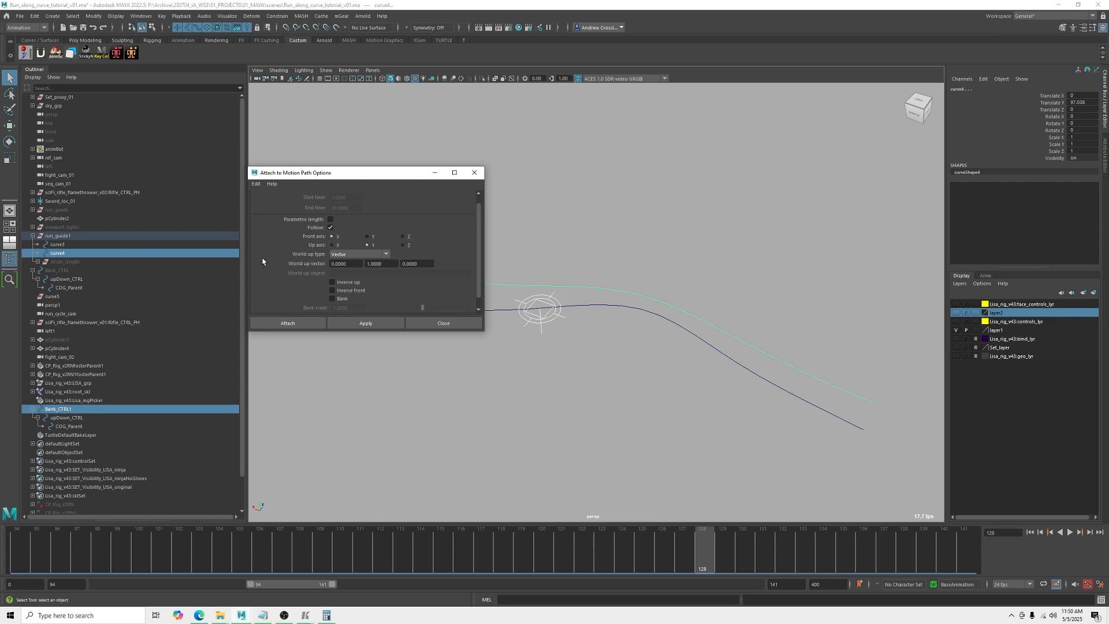
scroll(263, 258, "down", 1)
left_click(290, 325)
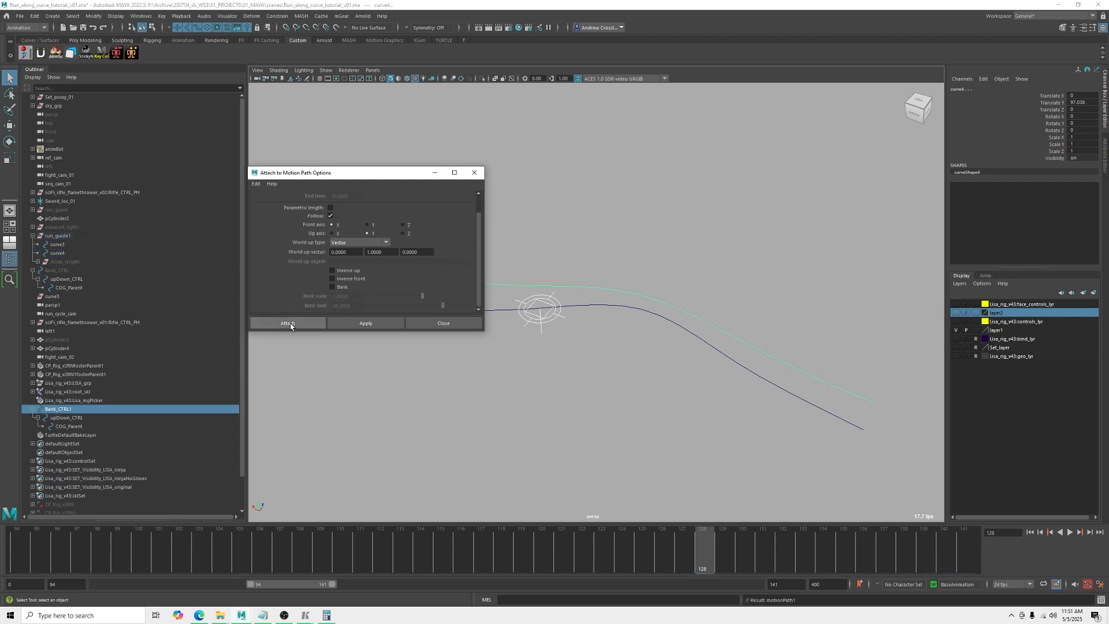
- Preview Bank_CTRL1's travel, stopping at frame 123, and show the motion path's U Value curve in the Graph Editor
key("alt+v")
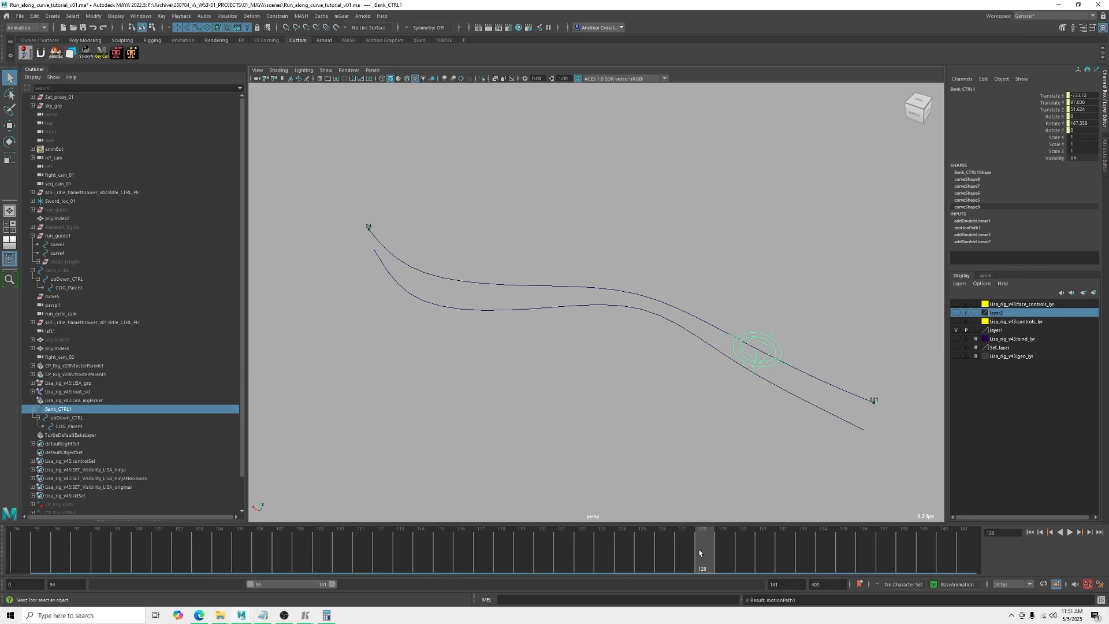
left_click_drag(944, 532, 609, 519)
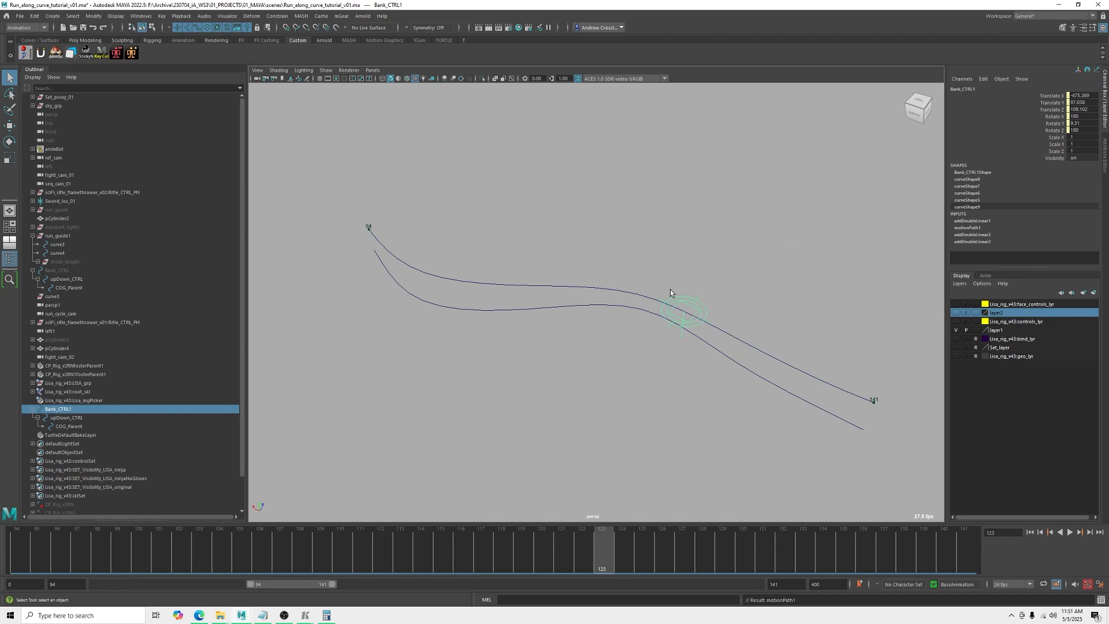
left_click(532, 287)
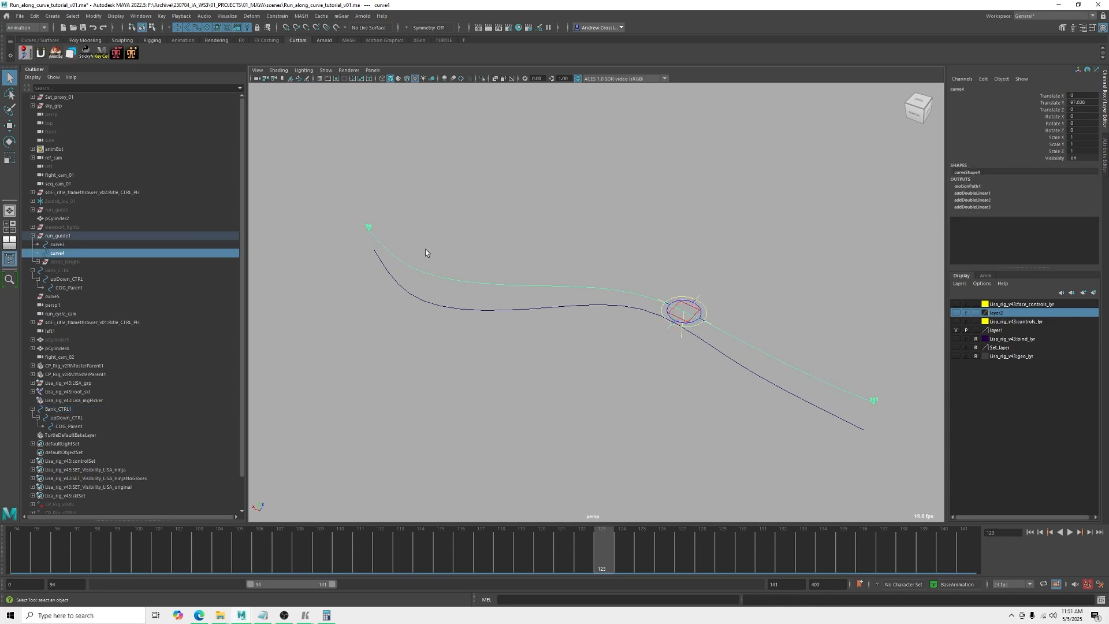
left_click(966, 187)
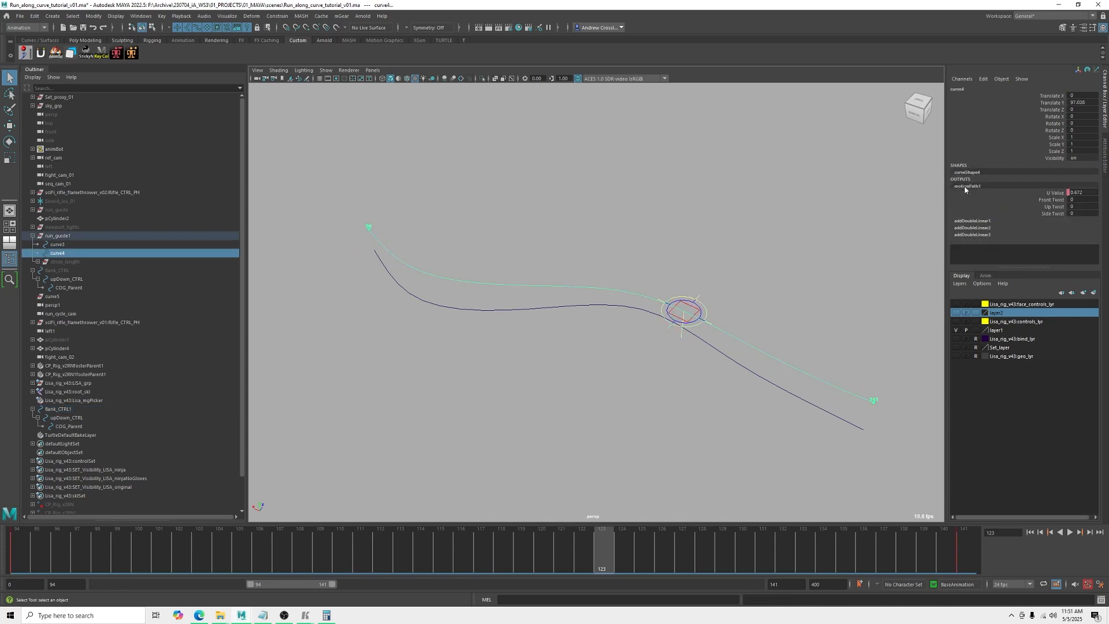
left_click(1058, 193)
key("space")
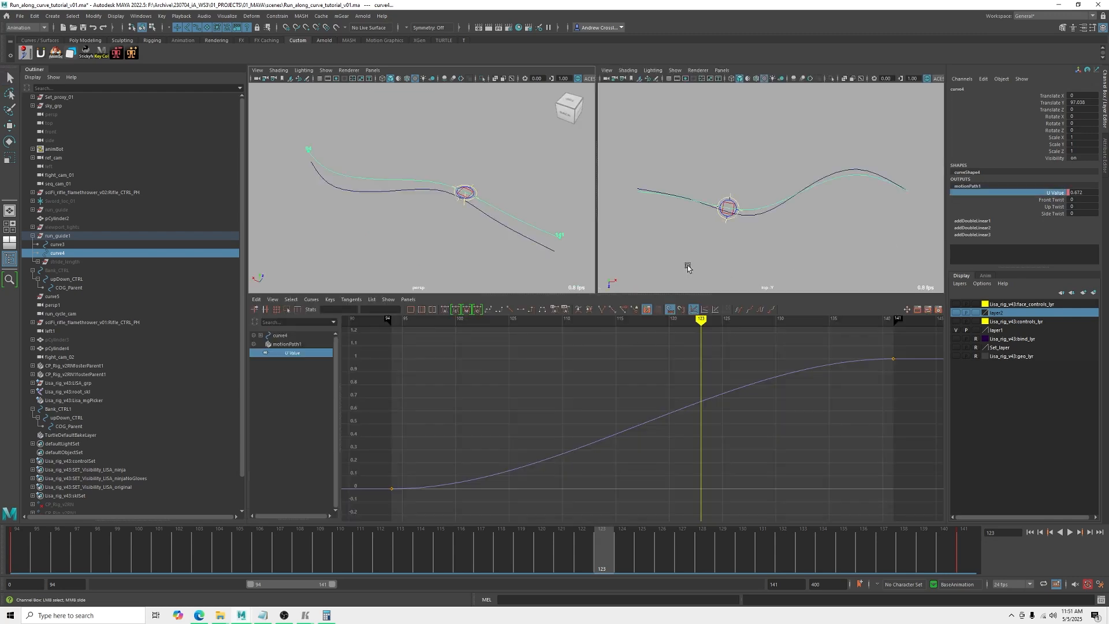
- Key the motion path's U Value at frame 108, raise that key to about 0.607 and play back the retimed motion
left_click_drag(701, 321, 536, 358)
key("s")
middle_click_drag(560, 490, 549, 436)
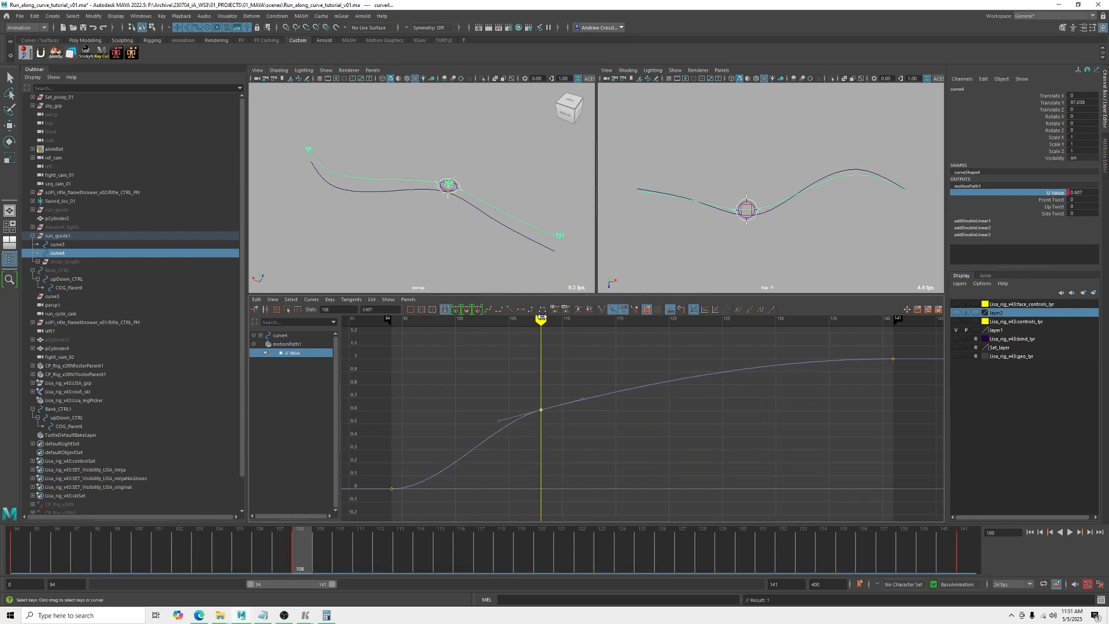
key("alt+v")
key("alt+v")
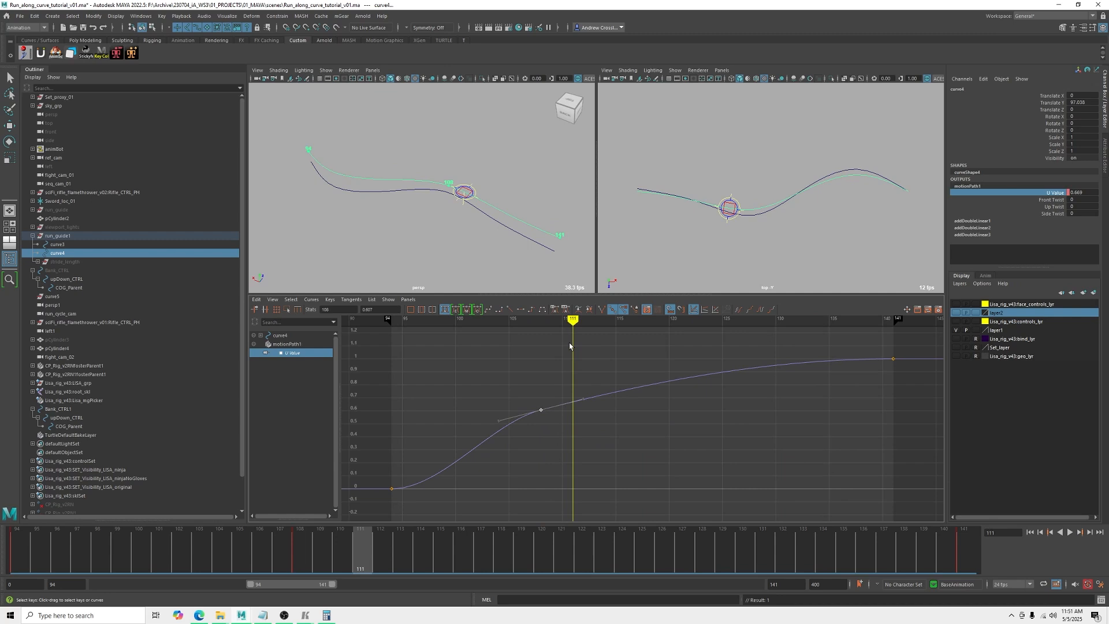
- Undo the raised U Value and the added key at frame 108
key("ctrl+z")
key("ctrl+z")
key("ctrl+z")
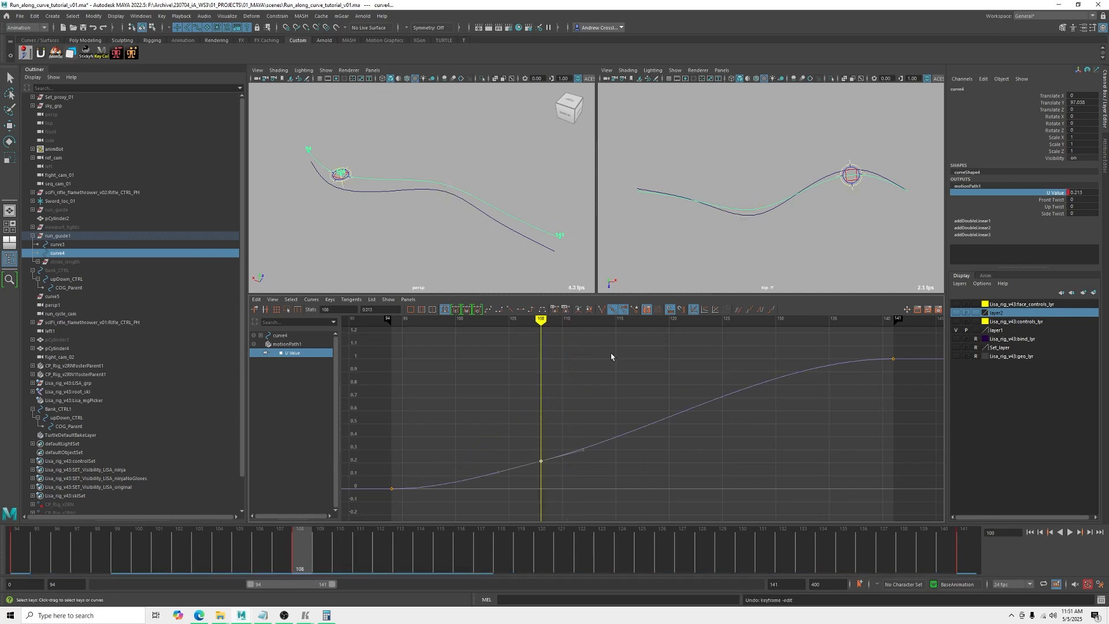
key("ctrl+z")
- Make the tangents of both U Value keys linear and return to the full perspective view
left_click_drag(901, 350, 372, 518)
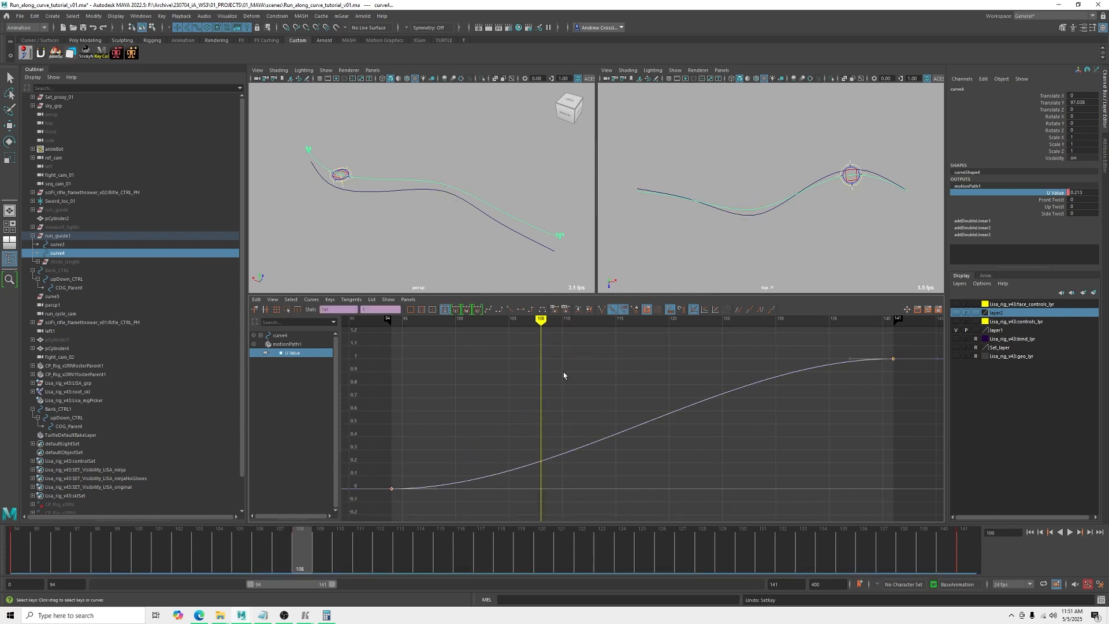
left_click(509, 309)
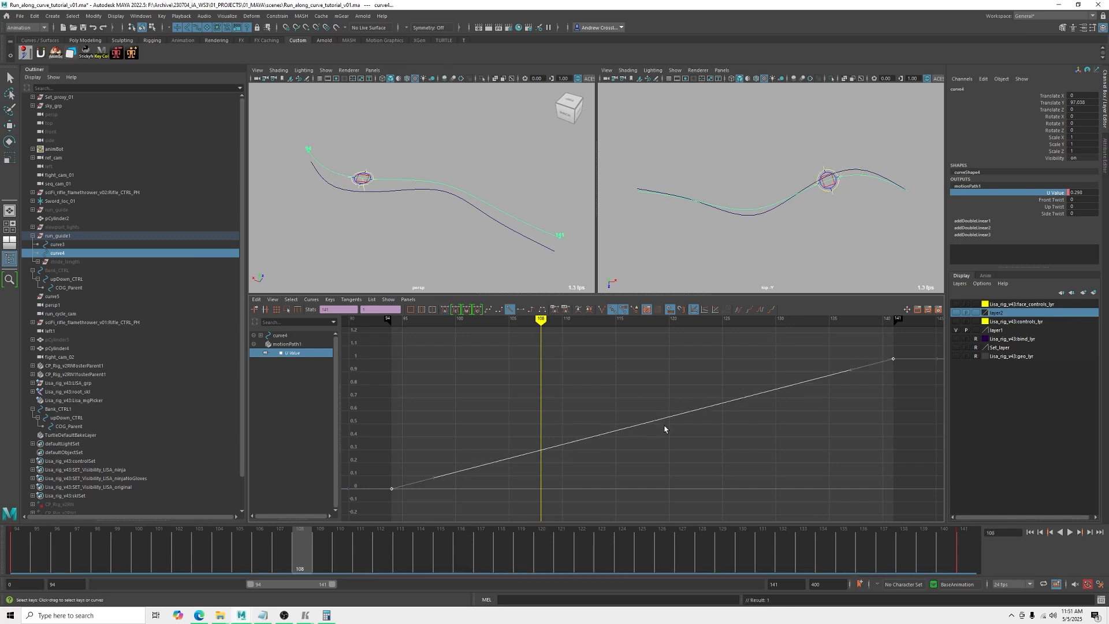
key("space")
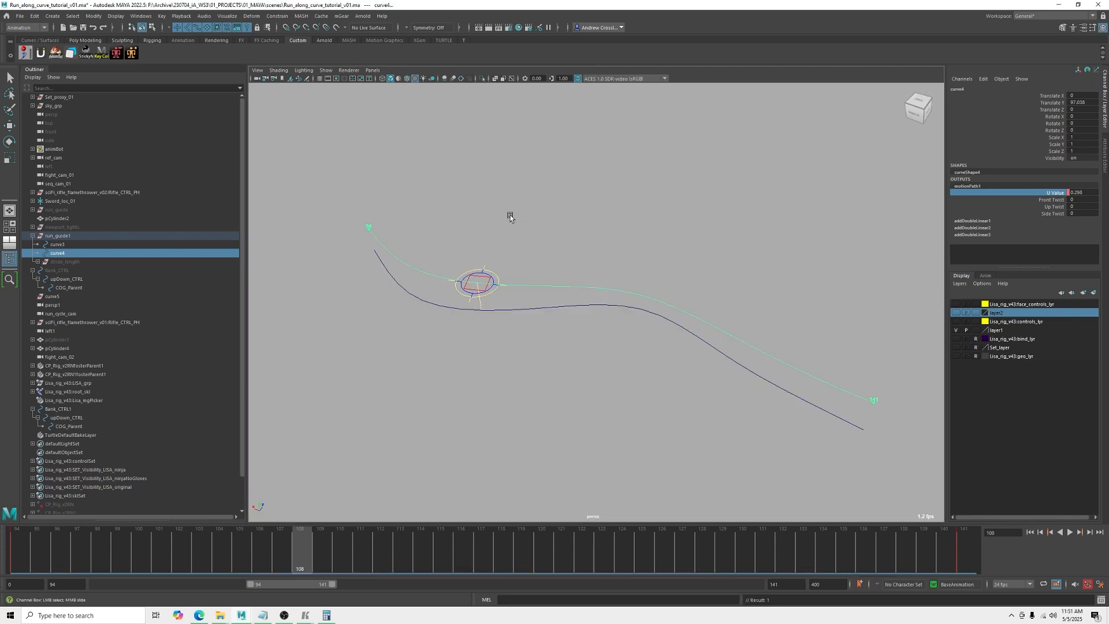
- Select Bank_CTRL1 and examine its motion along the curve between frames 108 and 122 from several angles
left_click_drag(580, 344, 503, 205, "alt")
key("q")
left_click(475, 265)
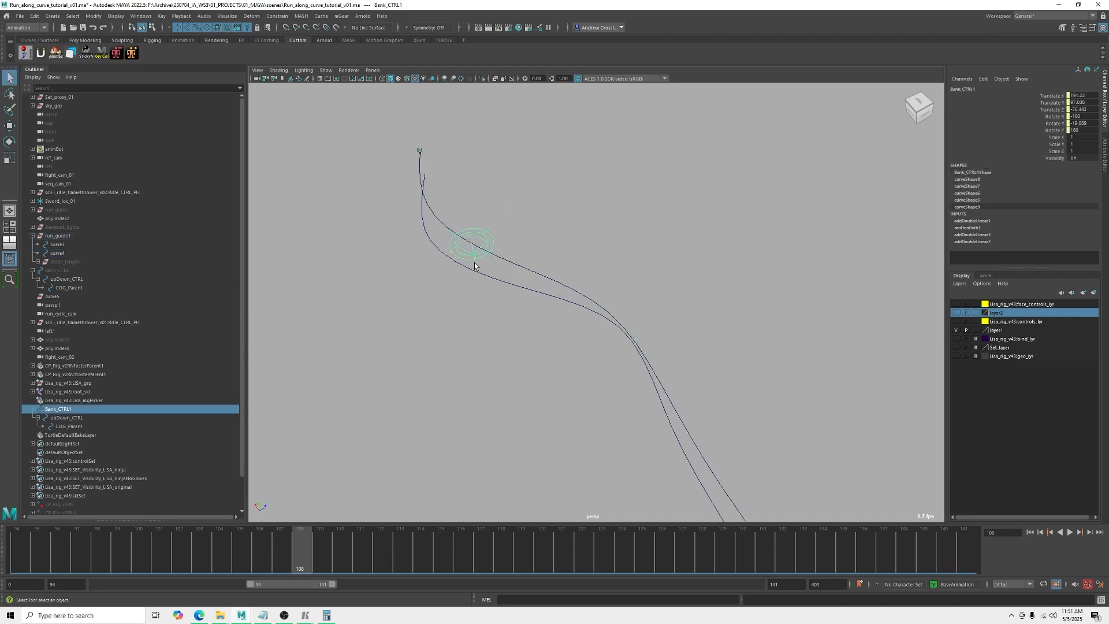
key("alt+v")
left_click_drag(328, 542, 583, 569)
left_click_drag(630, 366, 595, 332, "alt")
left_click_drag(582, 560, 303, 537)
left_click_drag(457, 419, 569, 298, "alt")
middle_click_drag(569, 280, 582, 303, "alt")
left_click_drag(582, 304, 586, 304, "alt")
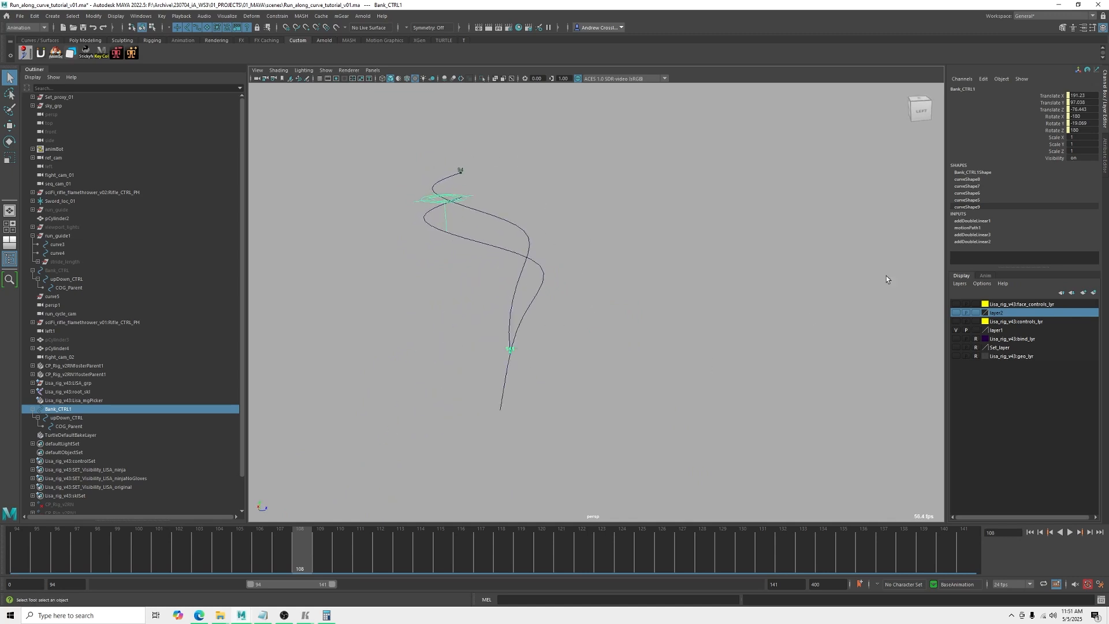
- Try to adjust Bank_CTRL1's Rotate X by hand at frame 108
left_click(1057, 118)
middle_click_drag(750, 302, 584, 412)
left_click_drag(302, 554, 306, 522)
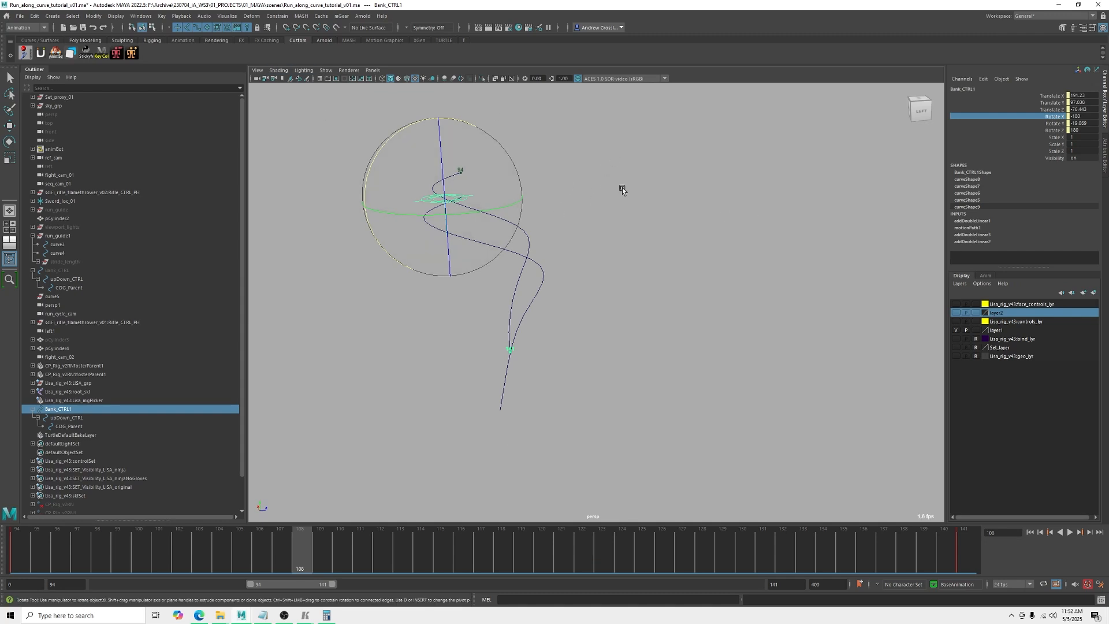
key("q")
left_click_drag(586, 201, 976, 182, "alt")
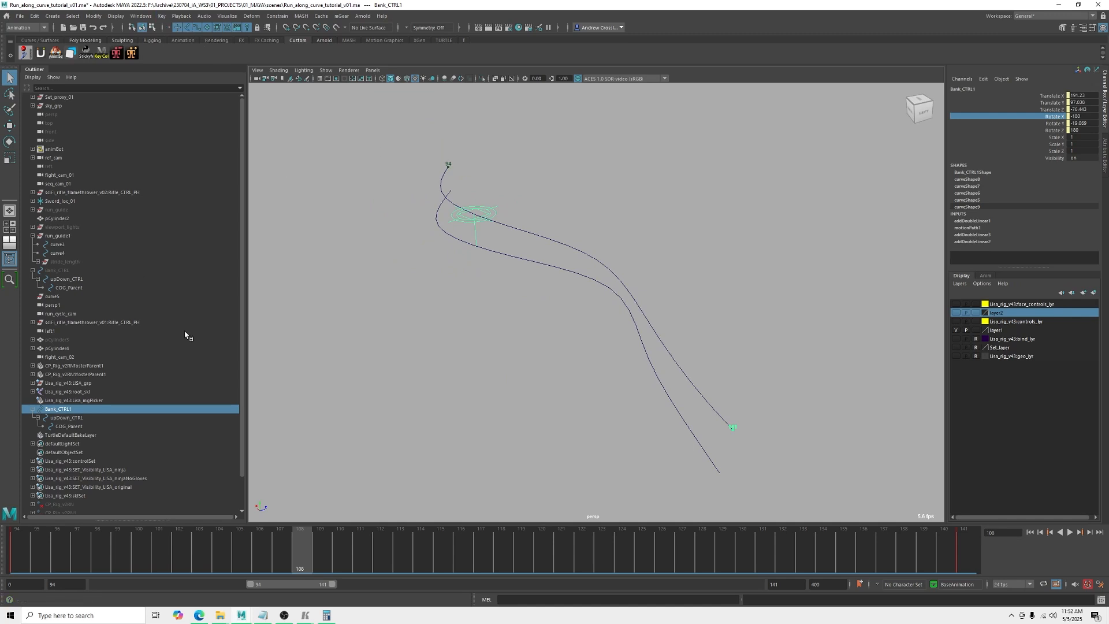
- Bake Bank_CTRL1's motion to keys over the time slider range on BaseAnimation, with Sample by set to 2
left_click(160, 19)
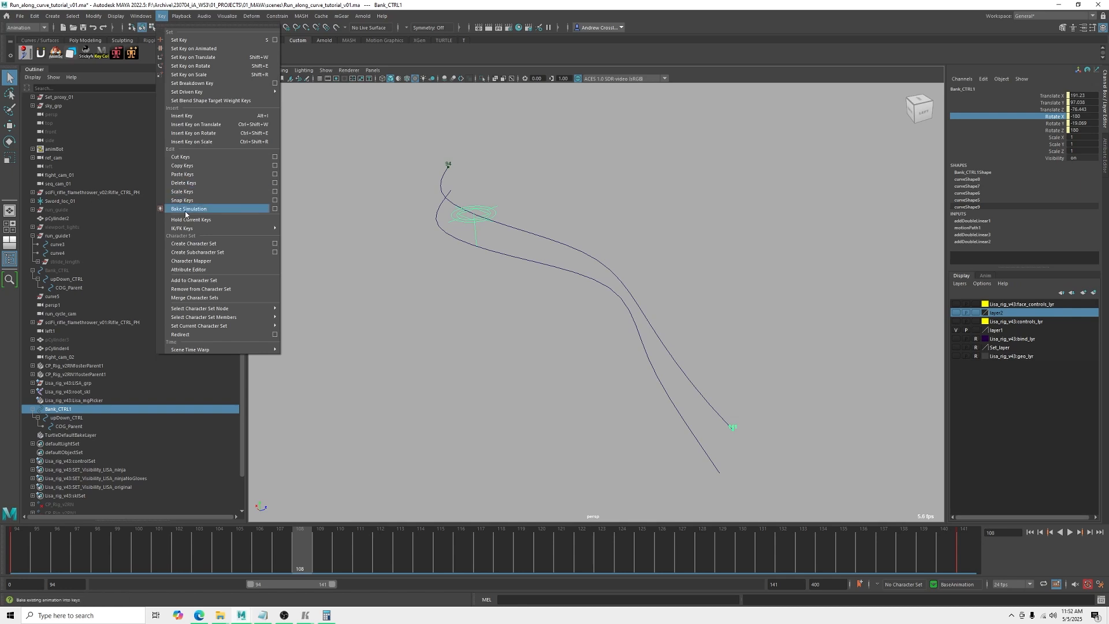
left_click(275, 209)
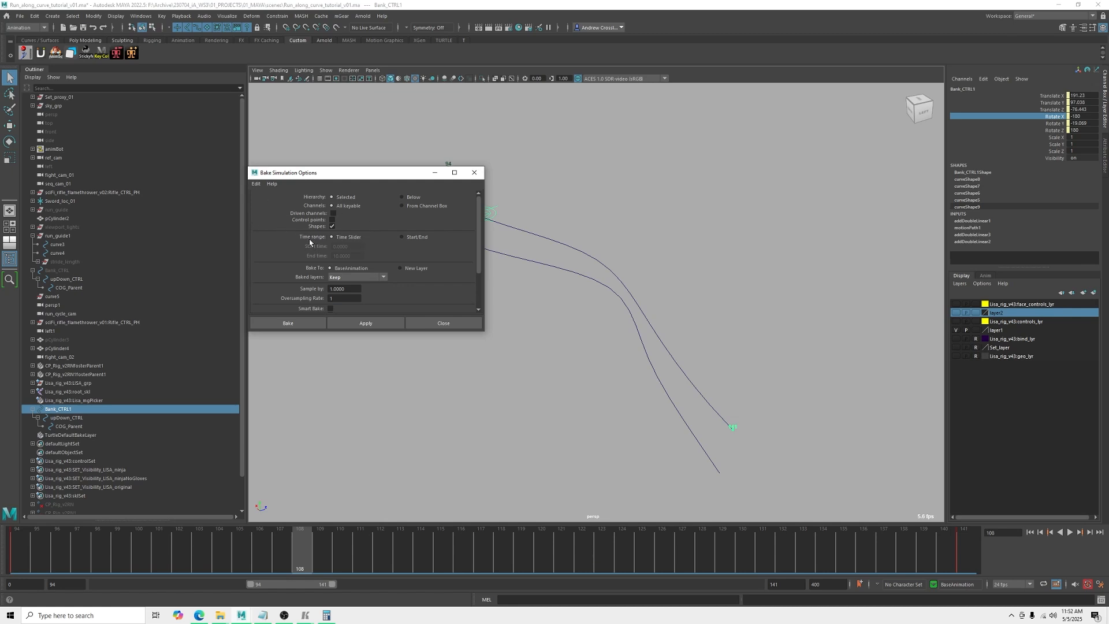
scroll(290, 253, "down", 2)
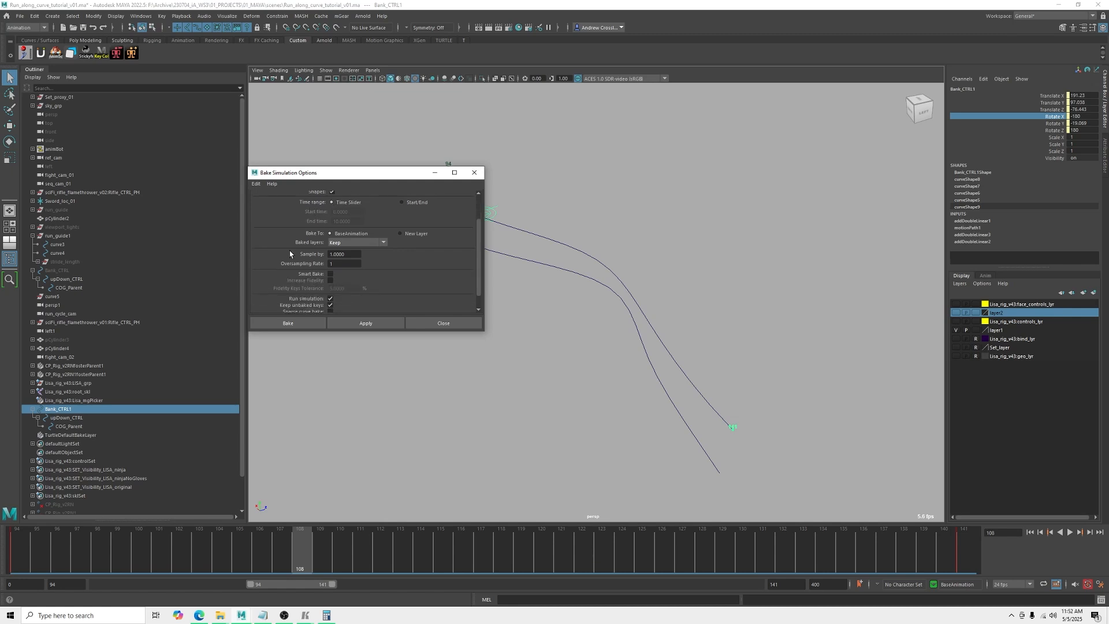
double_click(352, 257)
left_click_drag(361, 176, 281, 185)
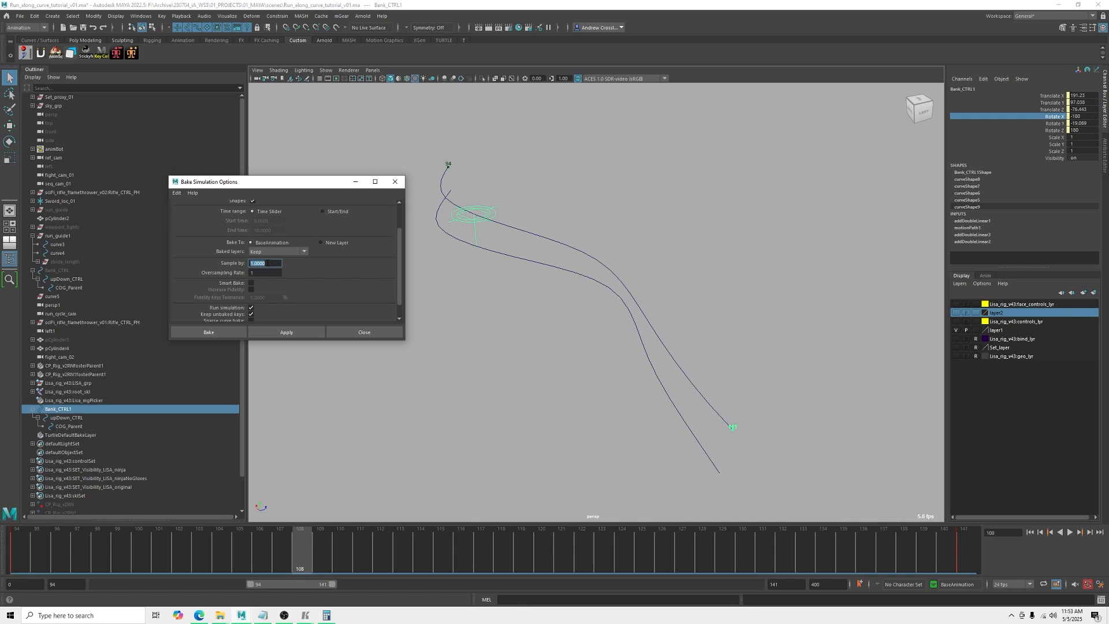
left_click_drag(278, 263, 225, 264)
type("2")
key("Return")
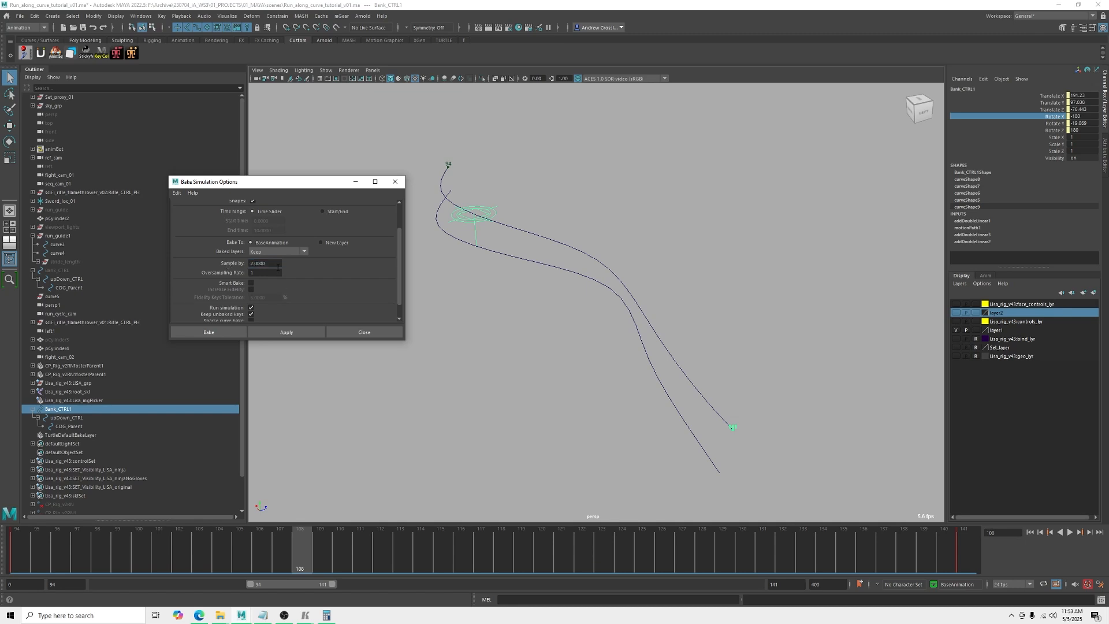
left_click(220, 332)
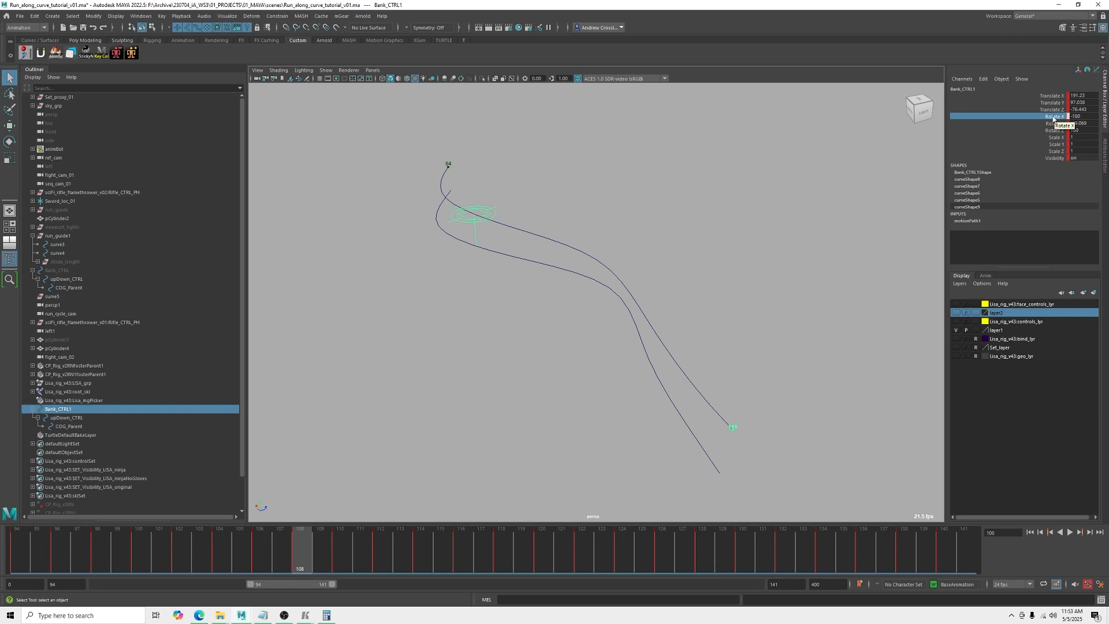
- Scrub Bank_CTRL1 to frame 122 and examine its baked Rotate X, Y and Z curves in the Graph Editor, ending on Rotate X
mouse_move(306, 554)
left_mouse_down()
mouse_move(703, 549)
mouse_move(157, 549)
mouse_move(584, 534)
left_mouse_up()
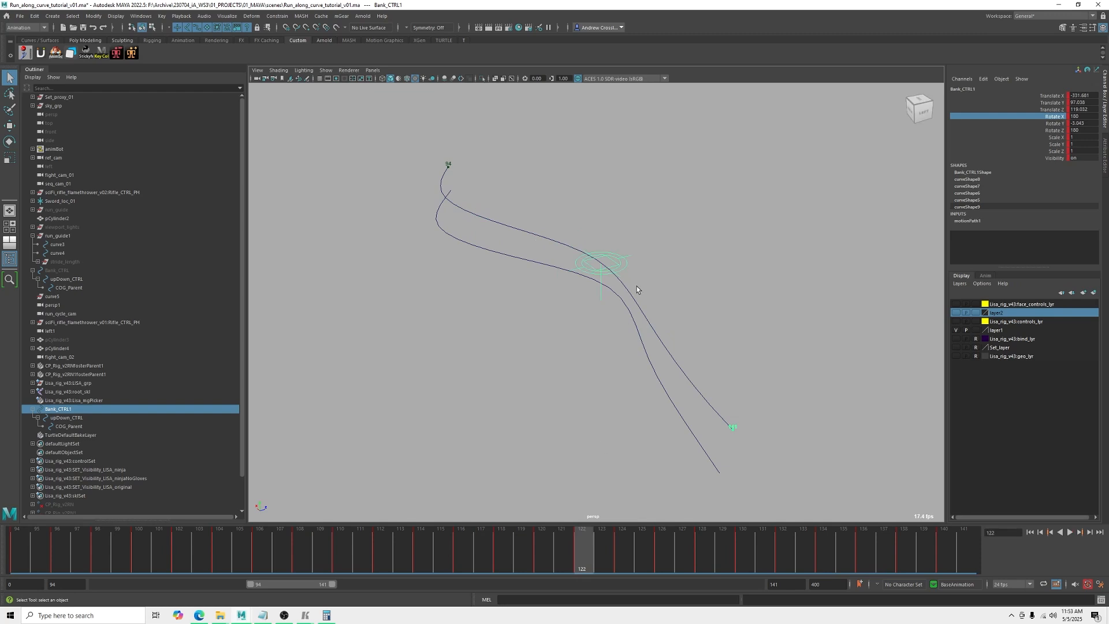
key("space")
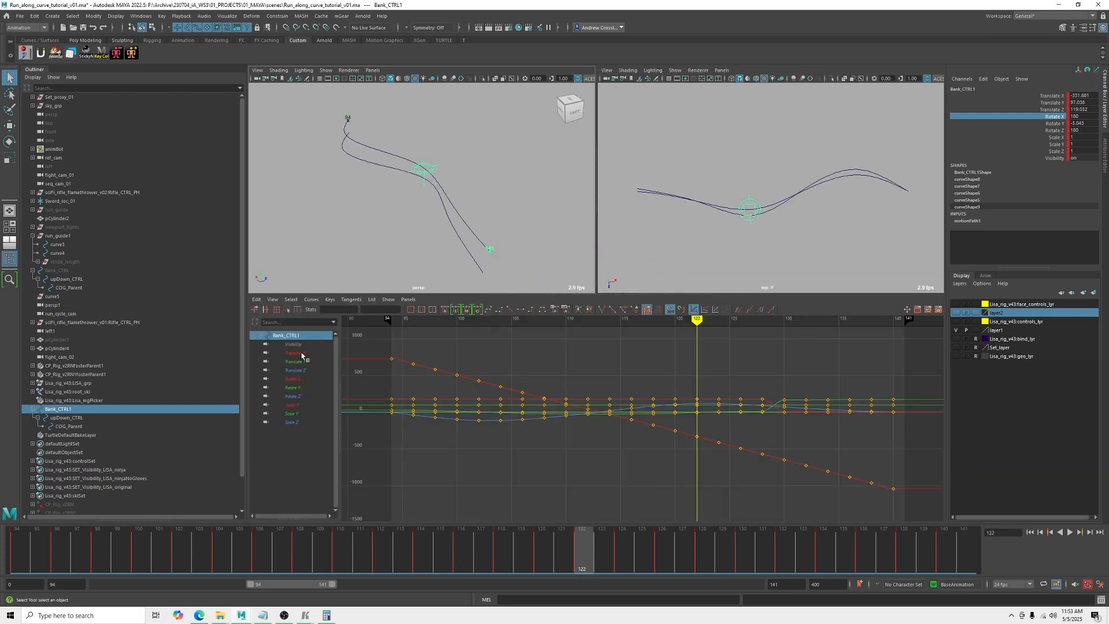
left_click(296, 380)
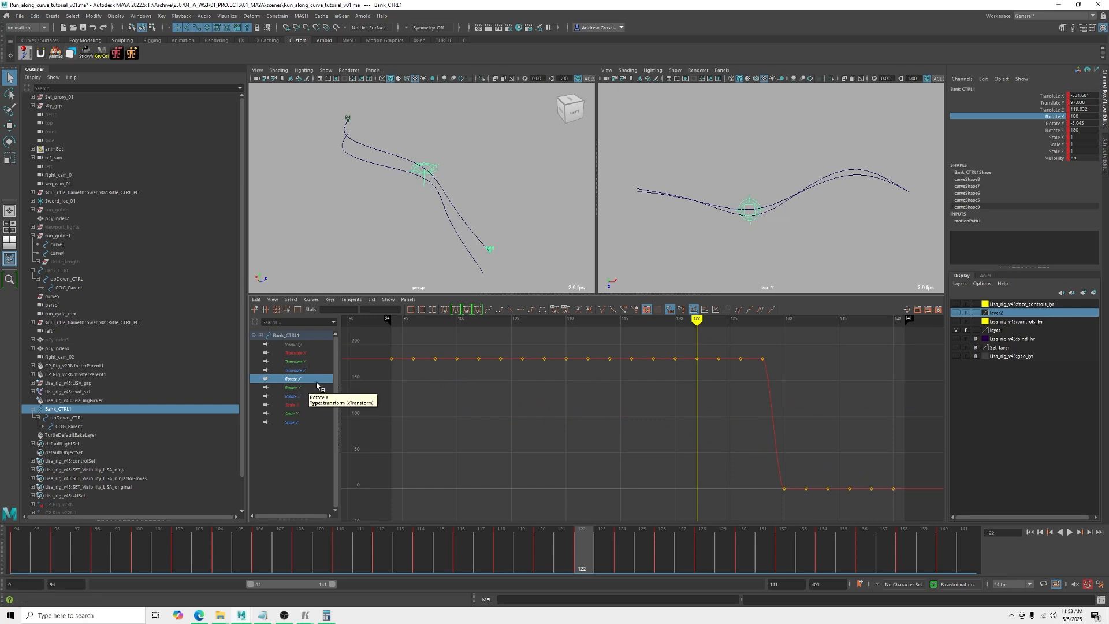
left_click(295, 388)
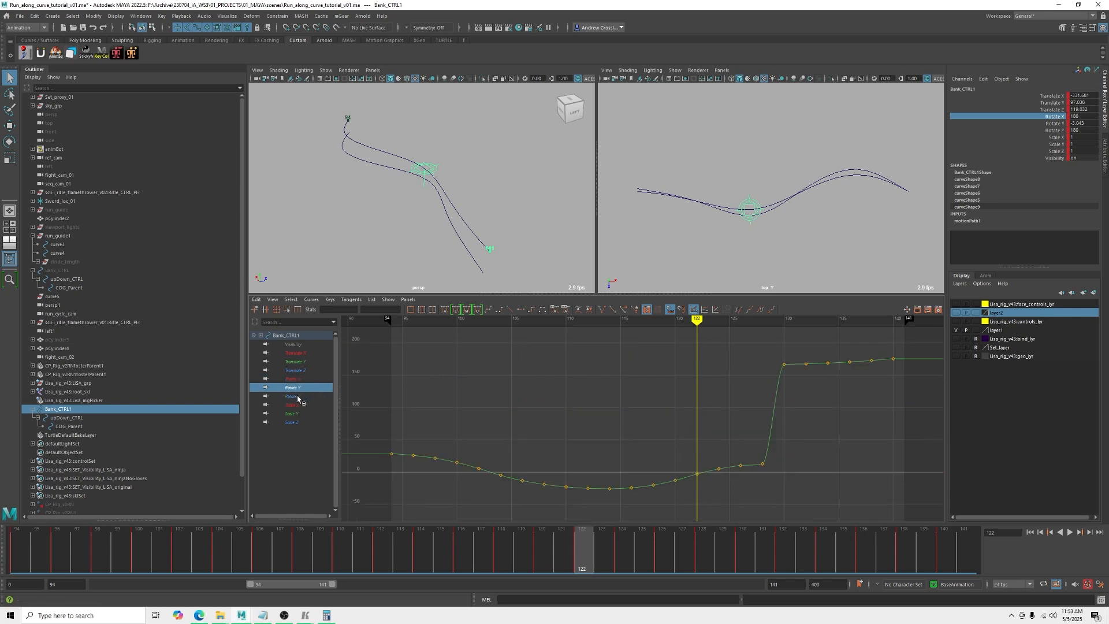
left_click(298, 397)
left_click(297, 388)
left_click(296, 379)
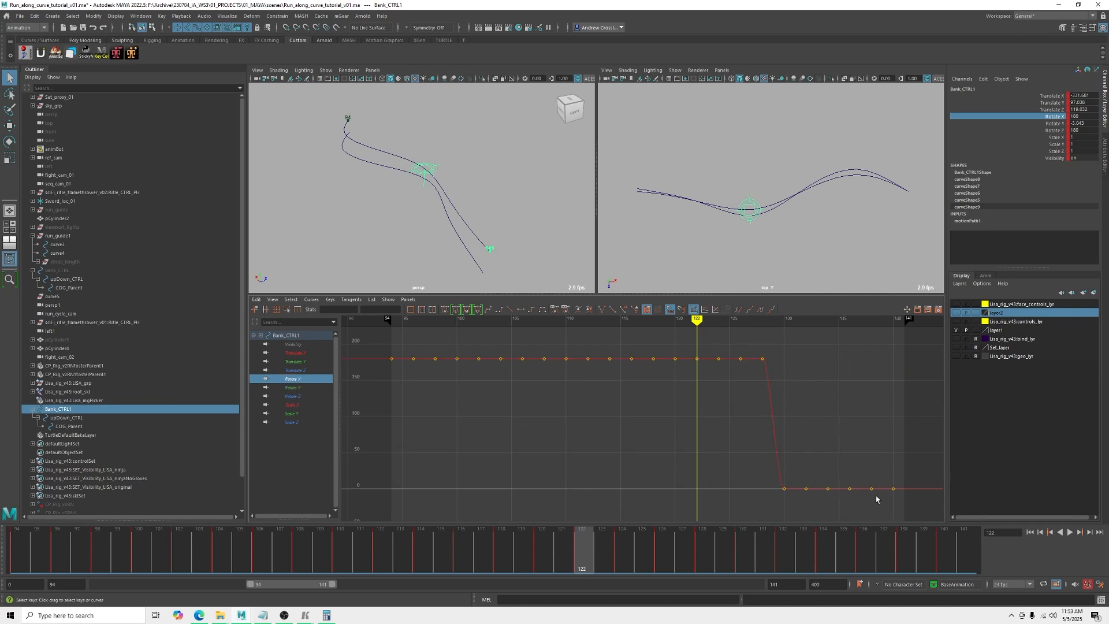
- Apply the Euler Filter to Bank_CTRL1's Rotate X, Y and Z curves and review the motion across the timeline
left_click(301, 395, "shift")
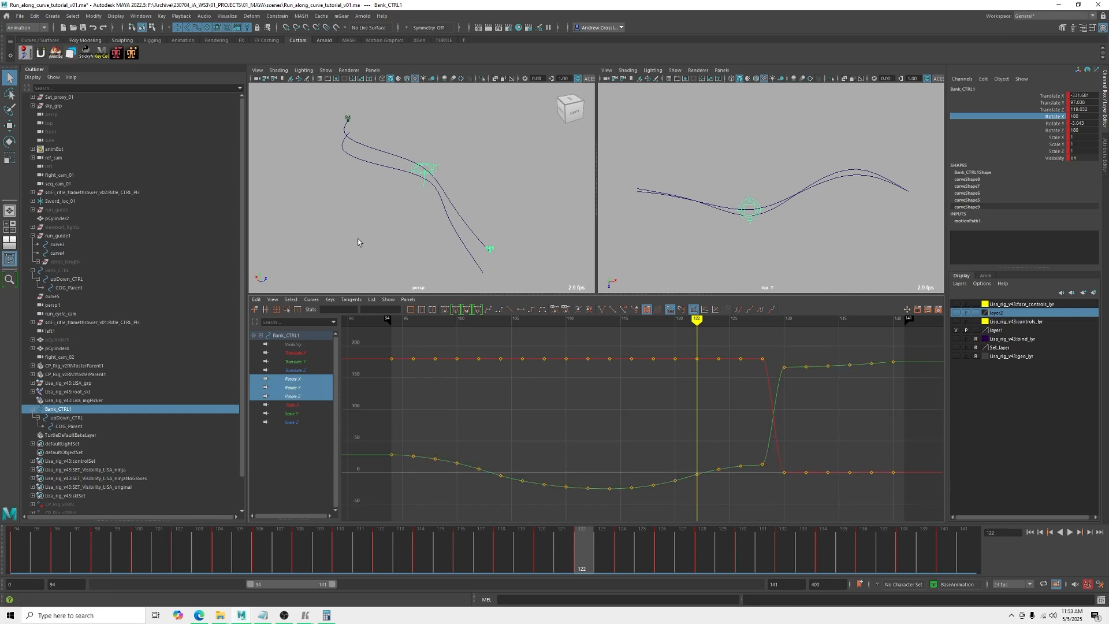
left_click(315, 300)
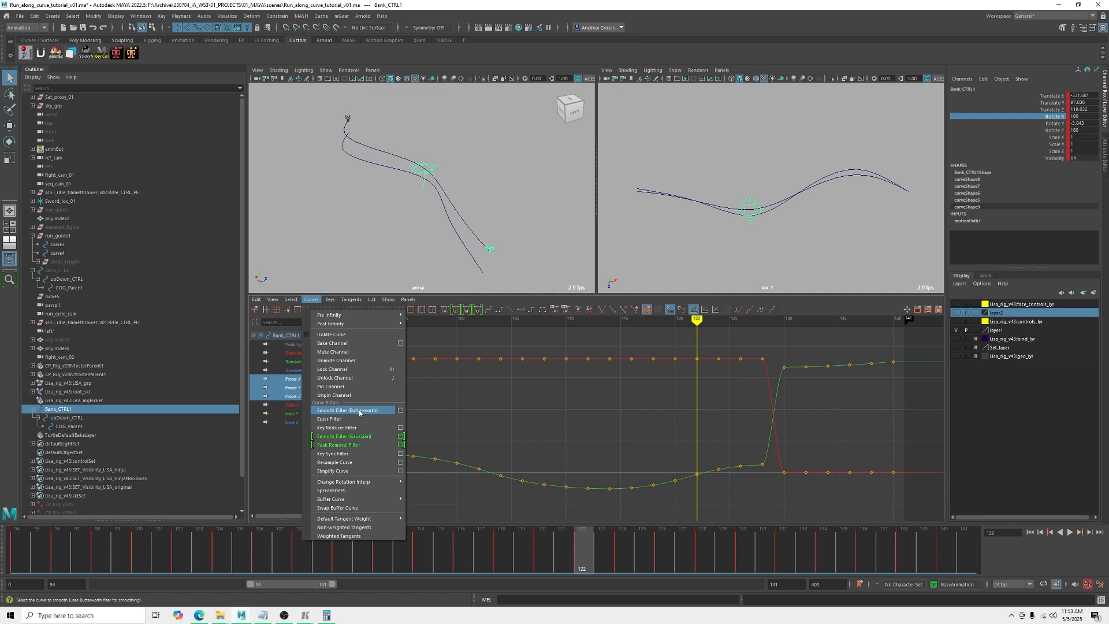
left_click(345, 420)
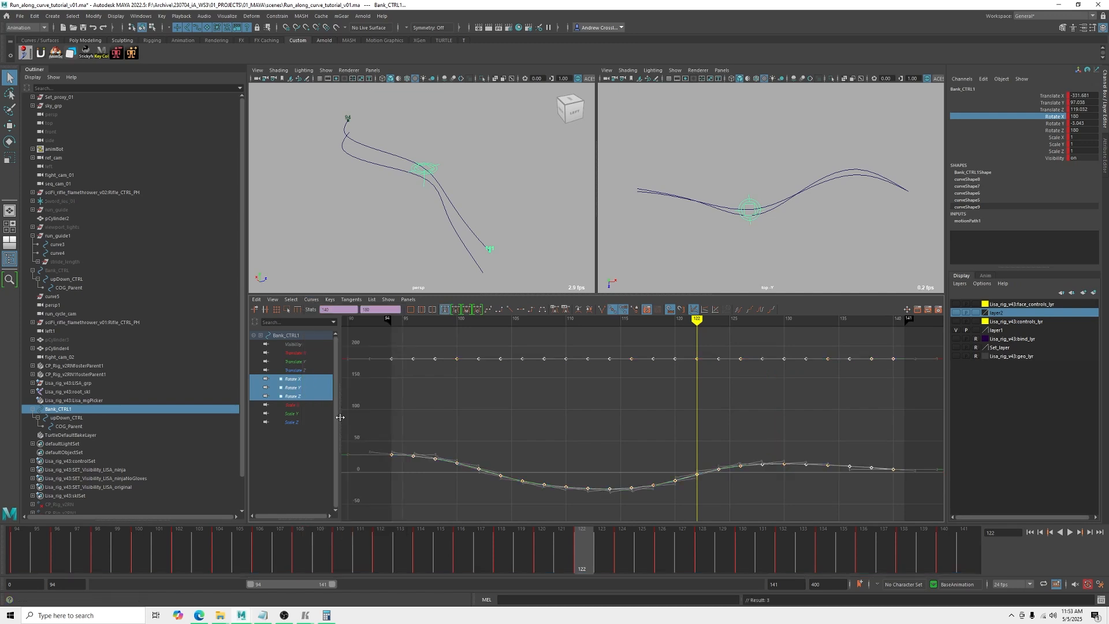
key("alt+v")
left_click_drag(839, 322, 681, 325)
mouse_move(533, 334)
left_mouse_down()
mouse_move(870, 335)
mouse_move(607, 334)
left_mouse_up()
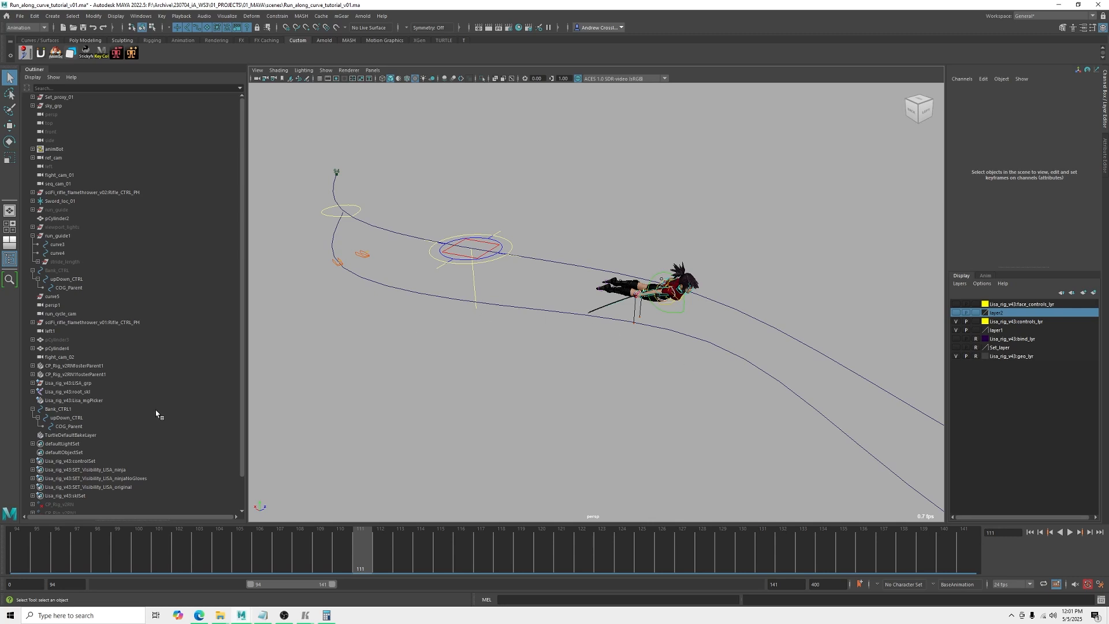
- Parent-constrain the rig's cog_ctrl to COG_Parent using the default Parent Constraint options, with Maintain offset off
left_click(484, 246)
left_click_drag(667, 318, 679, 313)
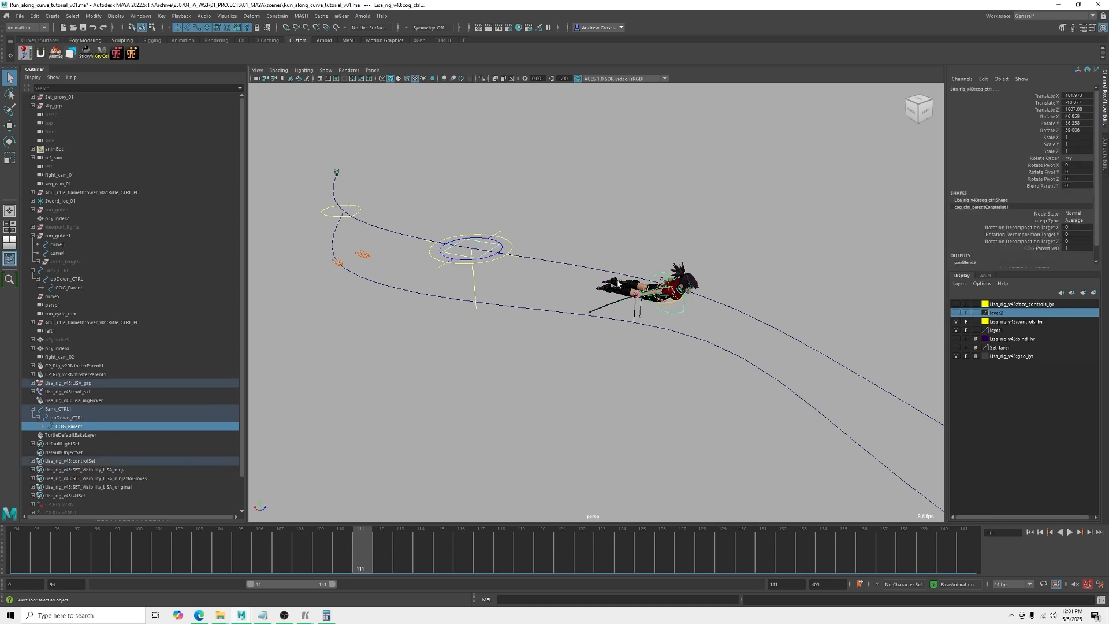
left_click(278, 16)
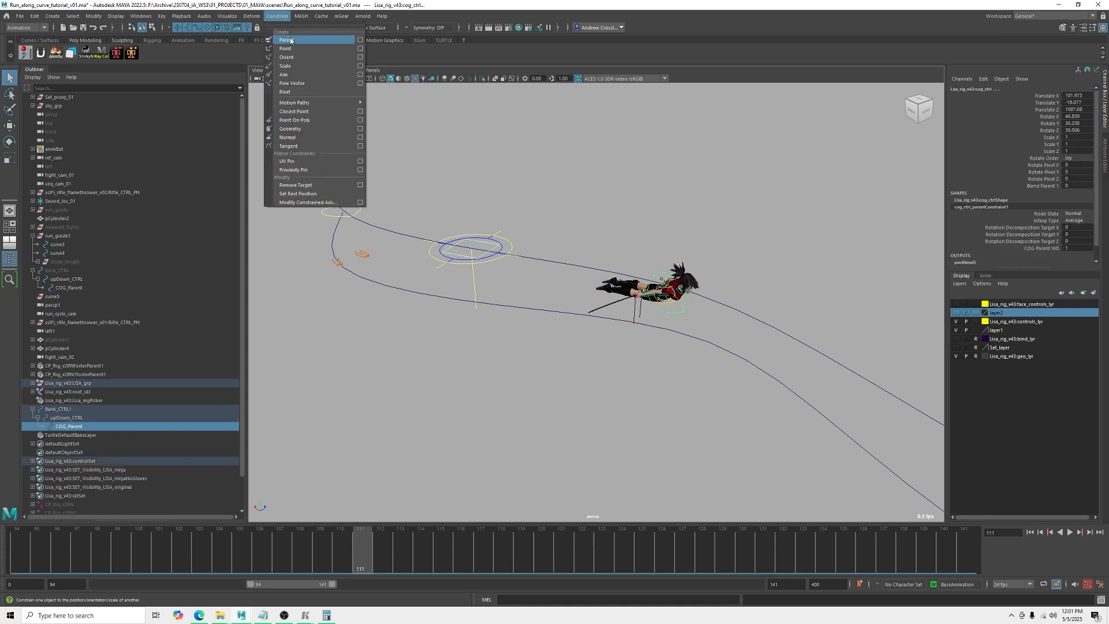
left_click(360, 39)
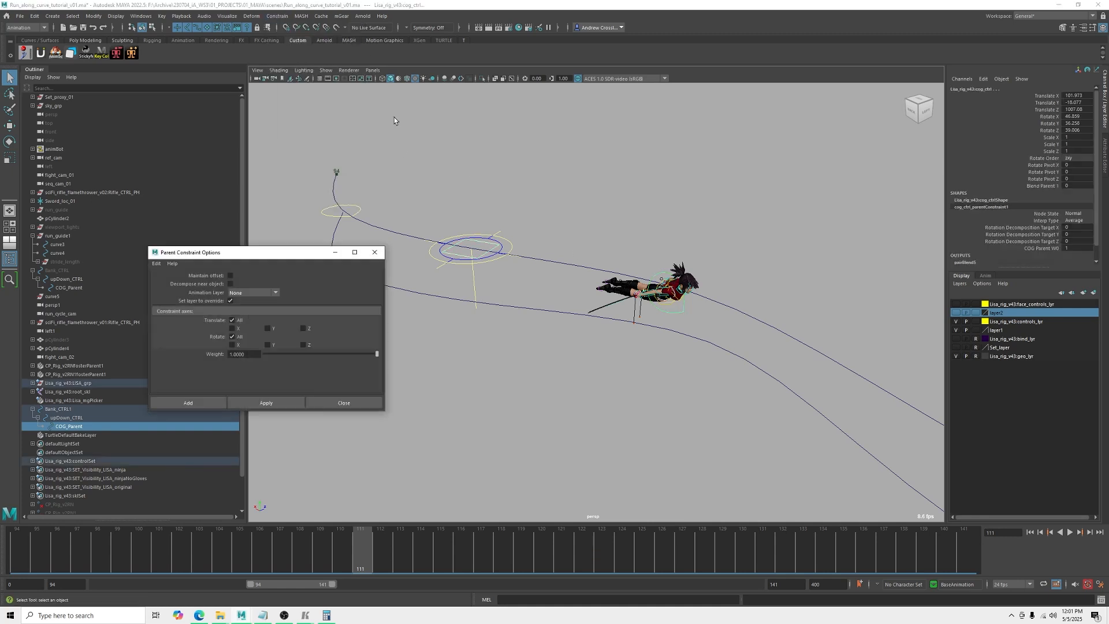
left_click(156, 264)
left_click(172, 283)
left_click(188, 403)
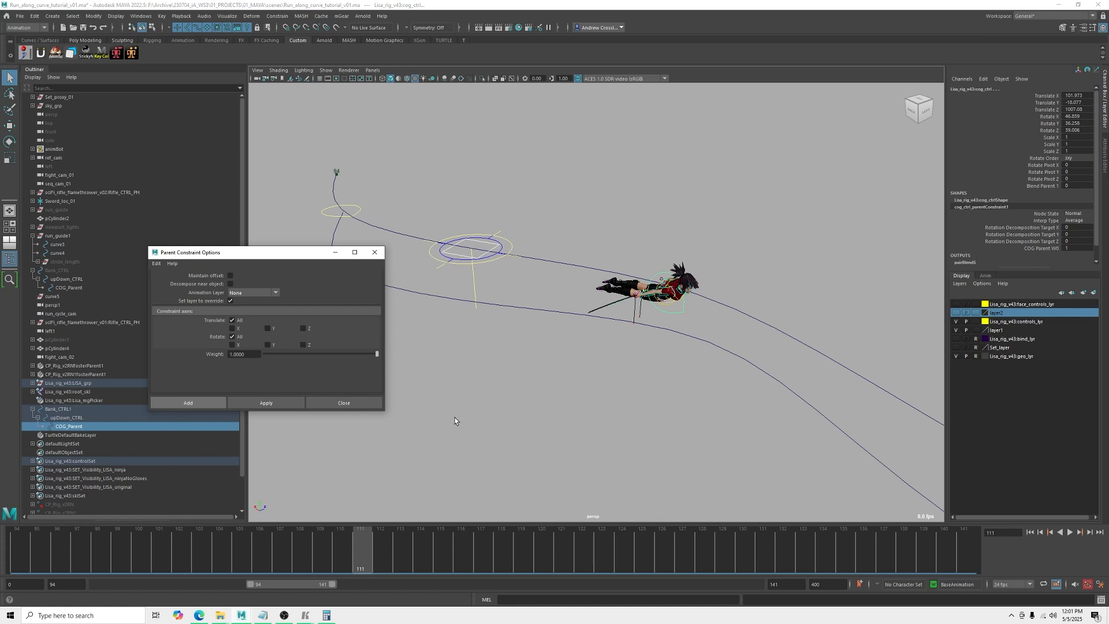
- Play and scrub the constrained run along the curve to frame 113, examining the character from several angles
key("alt+v")
left_click_drag(530, 571, 300, 540)
right_click_drag(661, 424, 592, 394, "alt")
middle_click_drag(592, 393, 488, 321, "alt")
left_click_drag(489, 321, 515, 348, "alt")
left_click_drag(307, 554, 400, 556)
left_click_drag(472, 441, 483, 214, "alt")
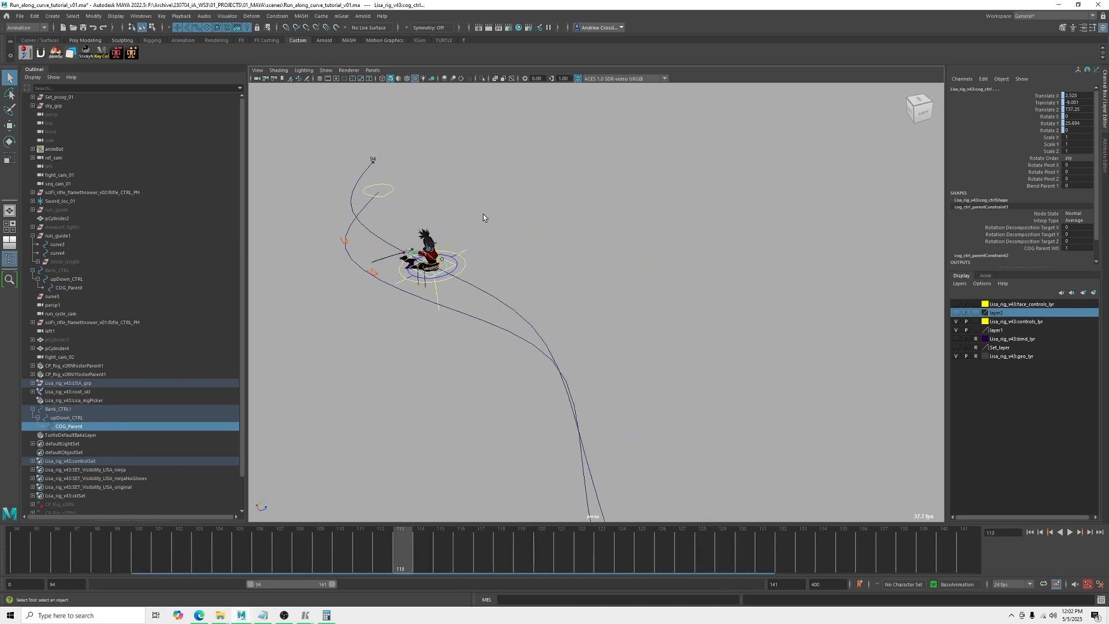
- Isolate Bank_CTRL1's Rotate X curve in the Graph Editor and go to frame 104
left_click(436, 297)
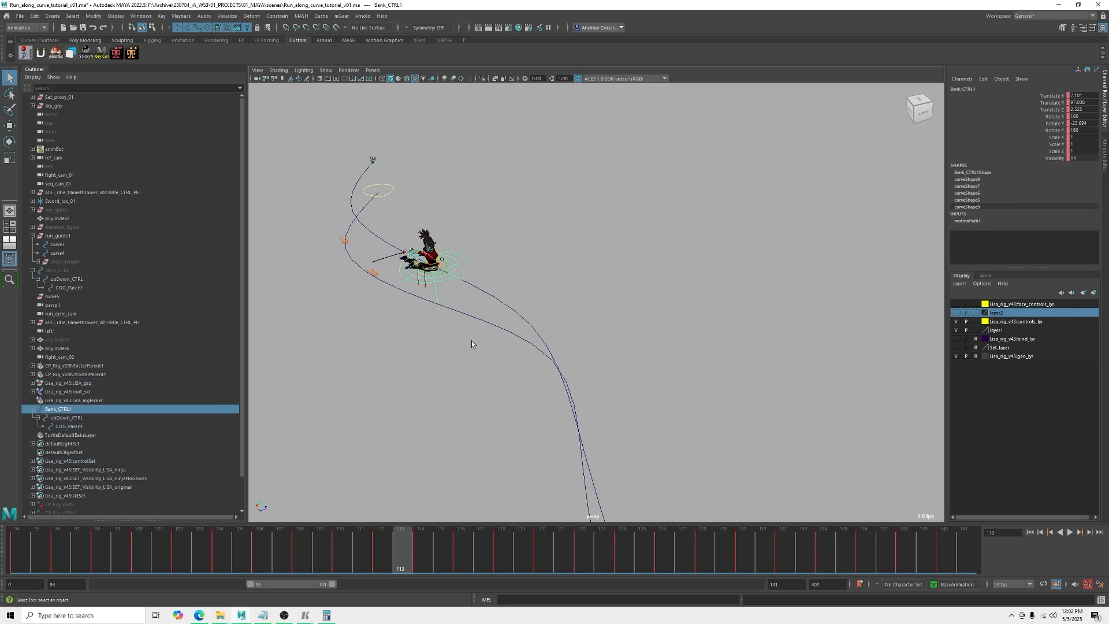
left_click_drag(454, 374, 559, 330, "alt")
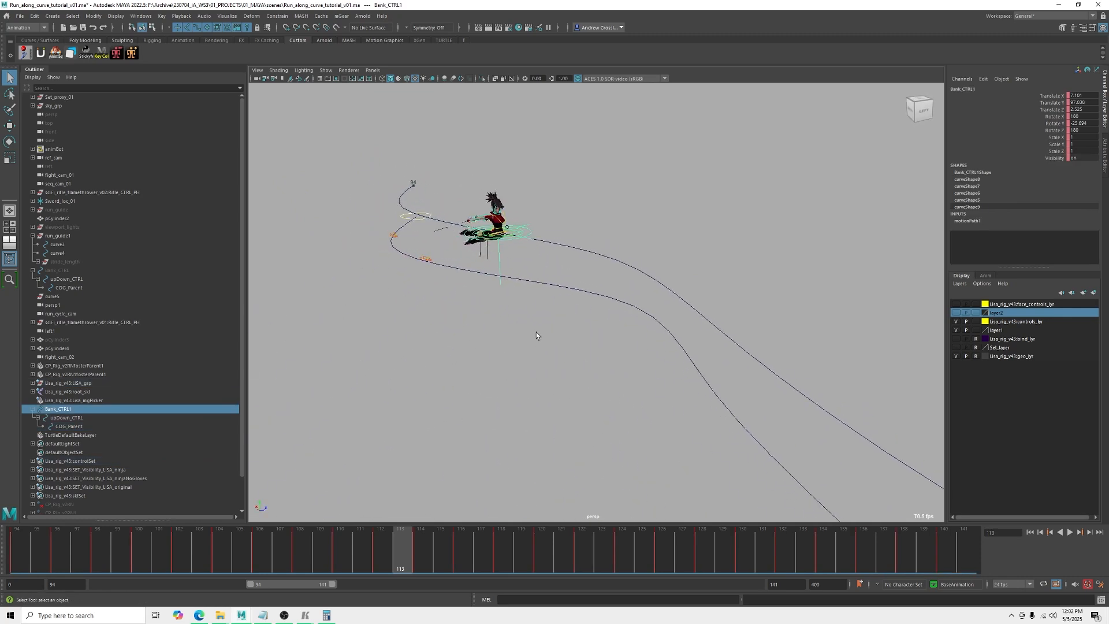
key("space")
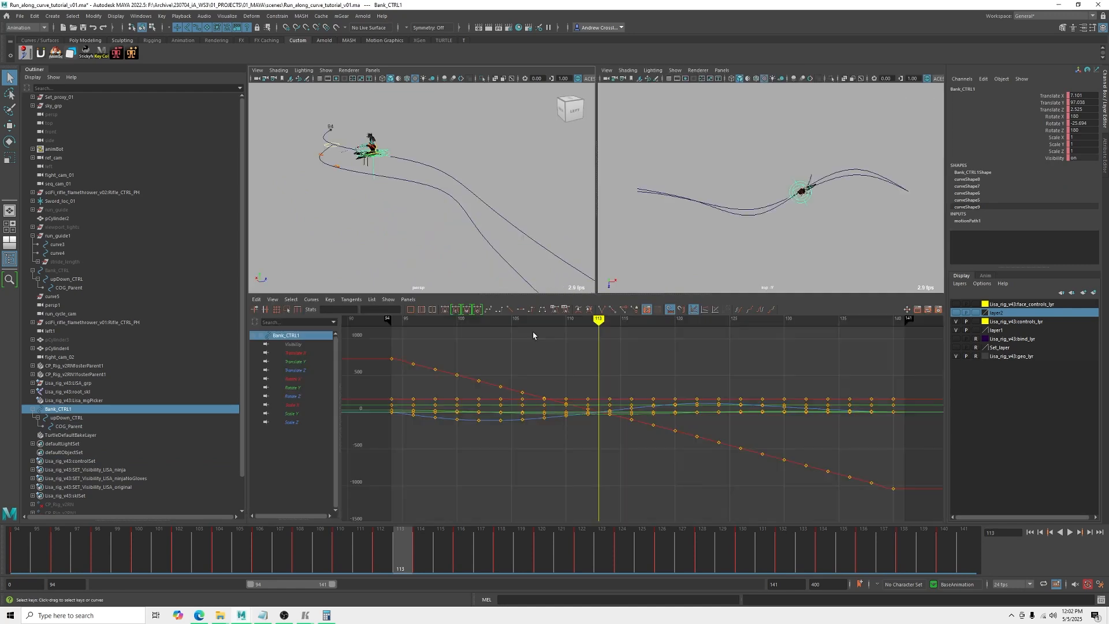
left_click(296, 379)
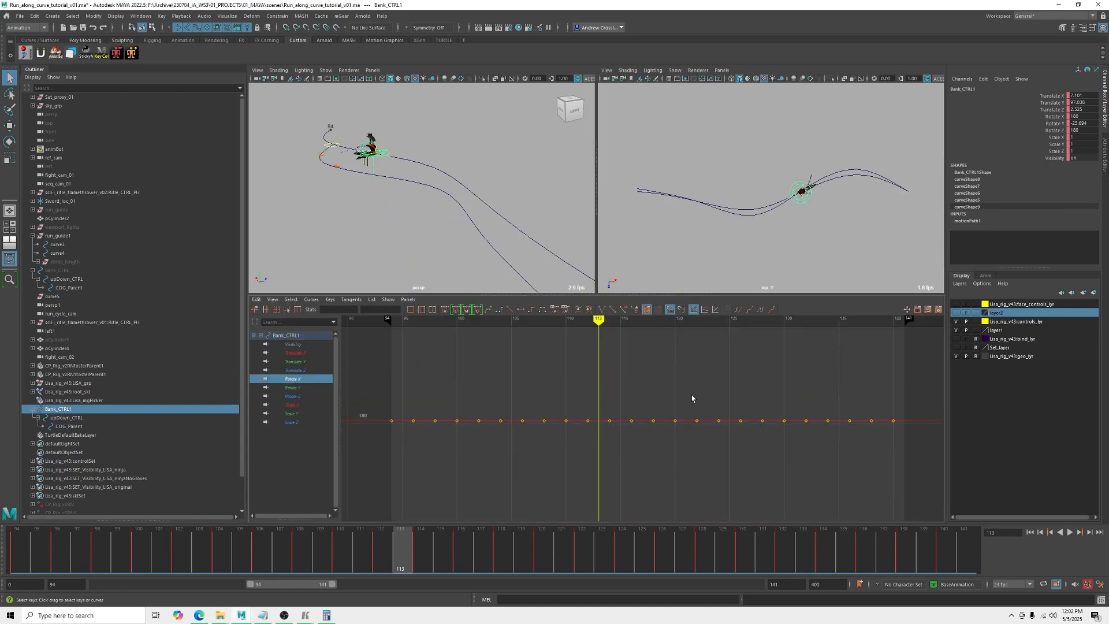
key("f")
left_click_drag(598, 325, 501, 328)
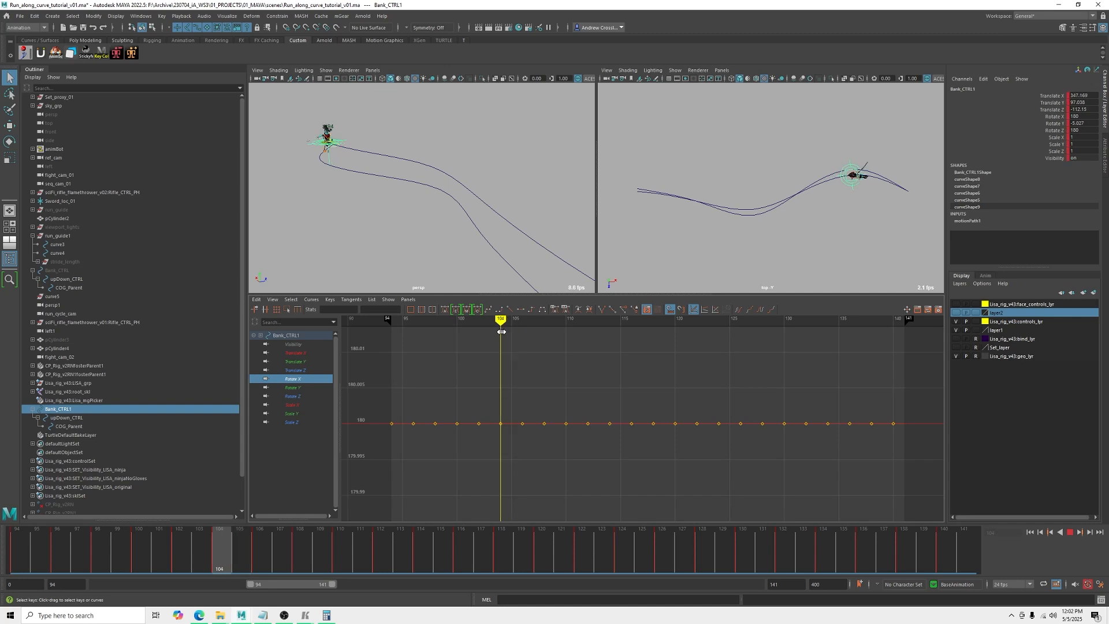
- Lower Bank_CTRL1's Rotate X key at frame 104 to about 159 so the runner banks into the bend
right_click_drag(550, 474, 508, 425, "alt+shift")
middle_click_drag(467, 424, 522, 411, "alt")
scroll(522, 411, "up", 8)
middle_click_drag(357, 187, 454, 235, "alt")
left_click_drag(454, 234, 399, 227, "alt")
right_click_drag(399, 227, 455, 275, "alt")
middle_click_drag(455, 276, 476, 233, "alt")
left_click_drag(476, 232, 456, 230, "alt")
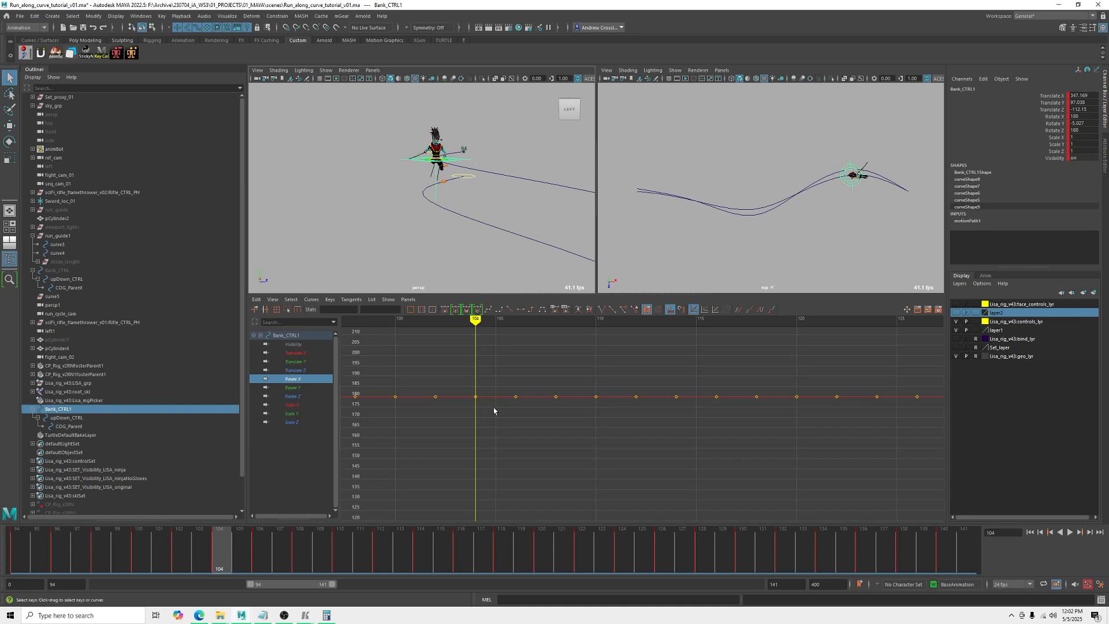
left_click_drag(463, 371, 485, 426)
middle_click_drag(487, 458, 487, 498)
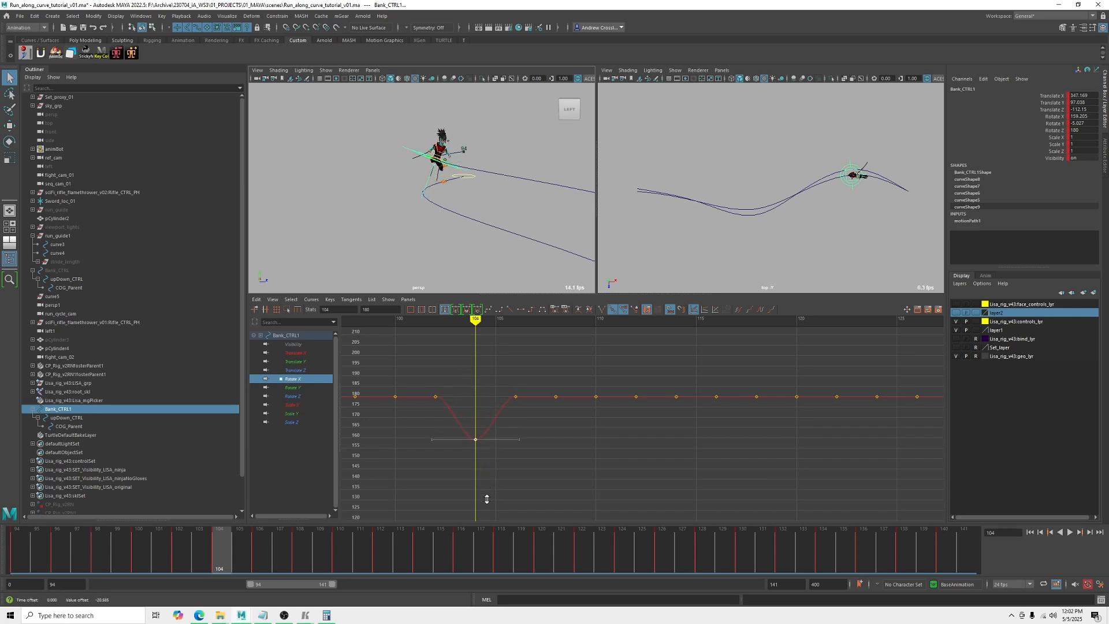
- Lower the Rotate X key at frame 106 to about 169 and review the lean at frame 107
left_click_drag(508, 378, 522, 409)
middle_click_drag(522, 409, 522, 431)
key("alt+v")
left_click_drag(484, 323, 543, 320)
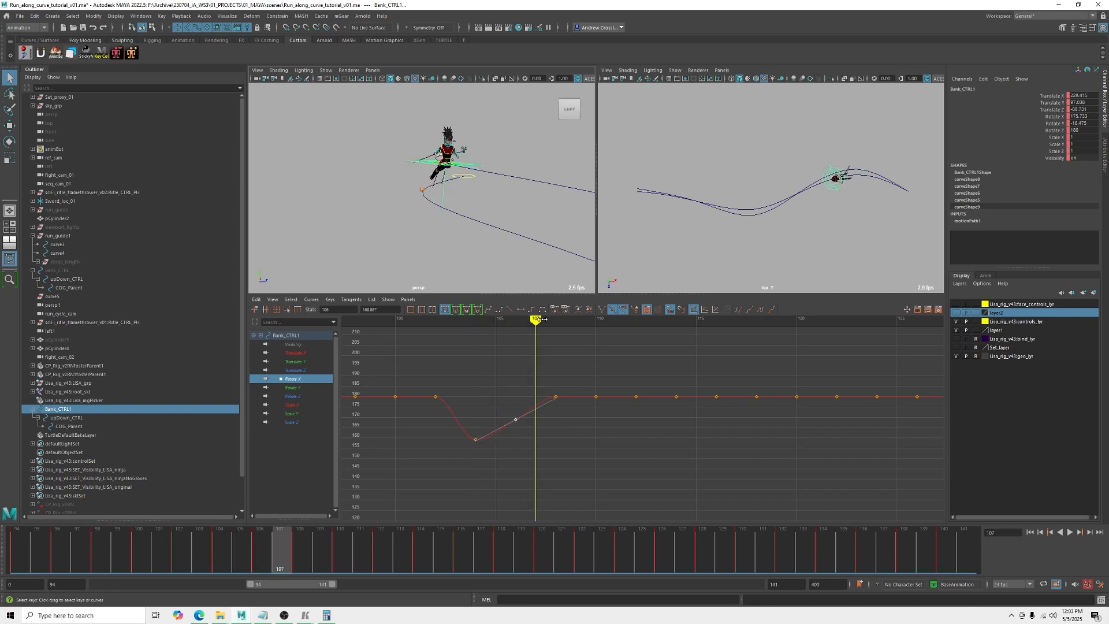
left_click_drag(501, 168, 489, 169, "alt")
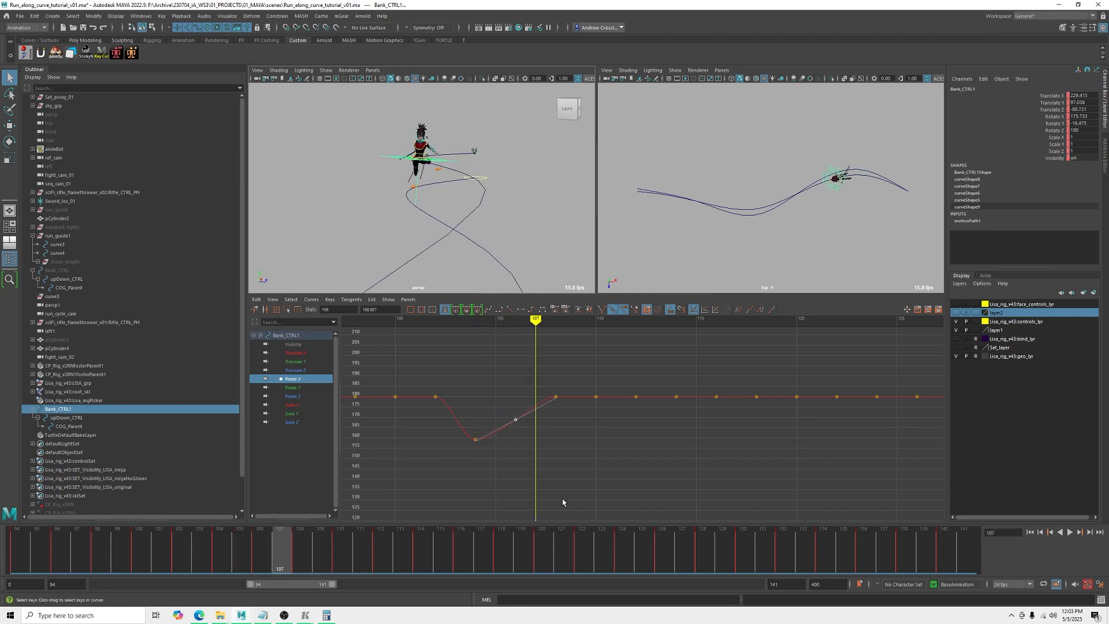
- Lower the Rotate X keys to about 168 at frame 108 and about 160 at frame 106
middle_click_drag(565, 420, 565, 429)
left_click_drag(547, 372, 562, 416)
middle_click_drag(561, 416, 528, 453)
left_click(514, 429)
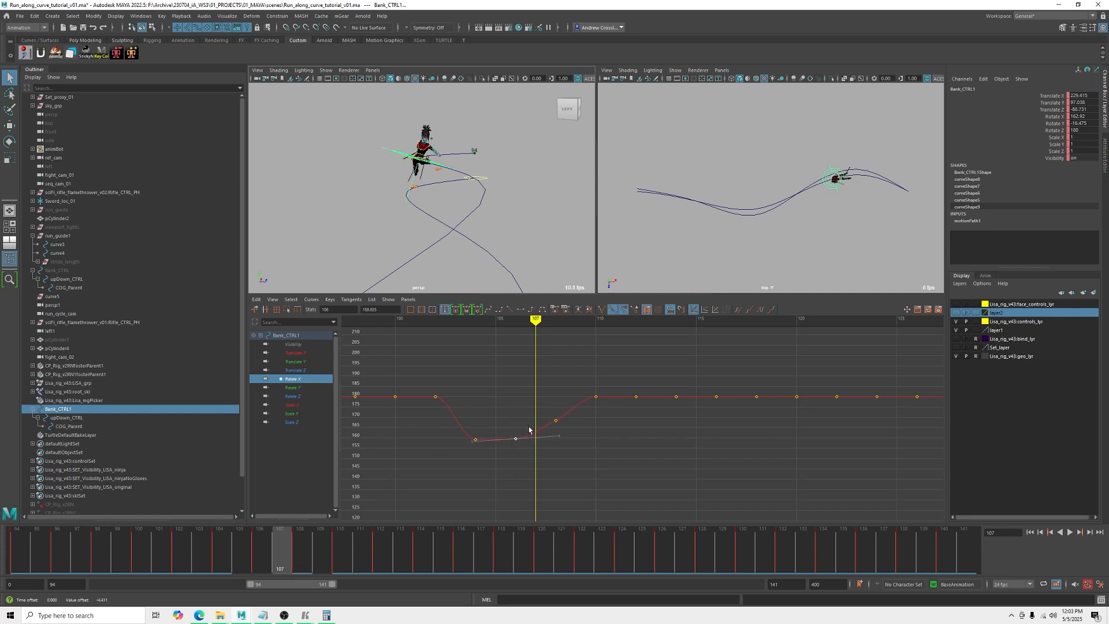
left_click_drag(447, 178, 463, 228, "alt")
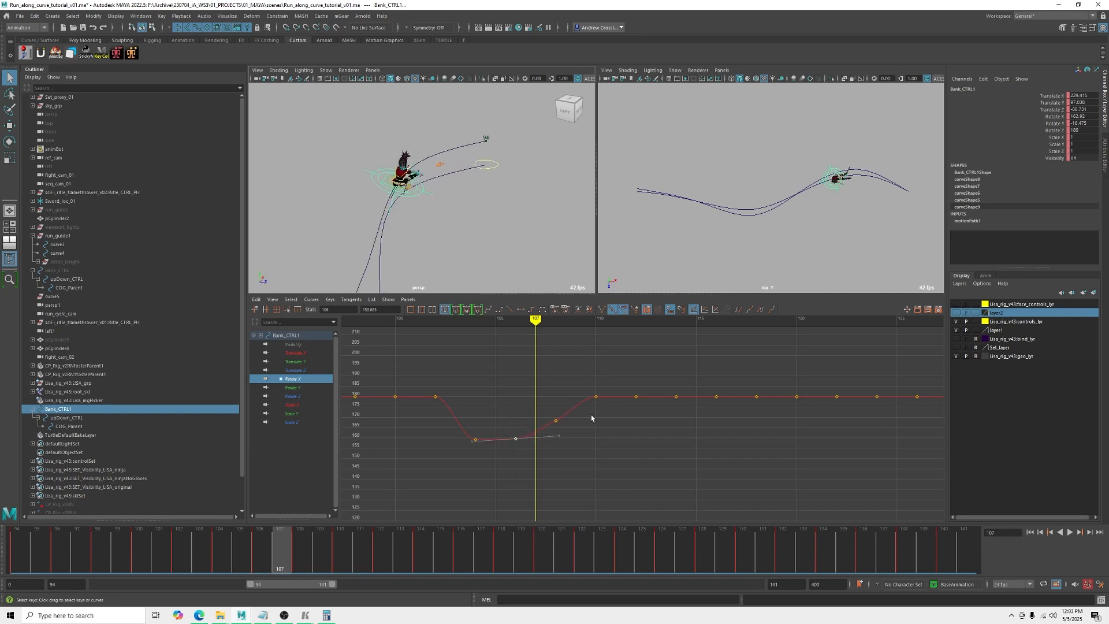
- Lower Bank_CTRL1's Rotate X key at frame 102 to about 163 to ease into the bank
left_click_drag(535, 320, 435, 319)
left_click_drag(435, 409, 427, 386)
middle_click_drag(480, 364, 478, 389)
left_click_drag(441, 235, 481, 244, "alt")
middle_click_drag(485, 382, 481, 389)
left_click_drag(529, 205, 508, 235, "alt")
right_click_drag(508, 235, 449, 199, "alt")
- Play the run to frame 114 and adjust Bank_CTRL1's Rotate X keys around frames 110 to 112
middle_click_drag(841, 216, 799, 223, "alt")
right_click_drag(799, 223, 812, 232, "alt")
key("alt+v")
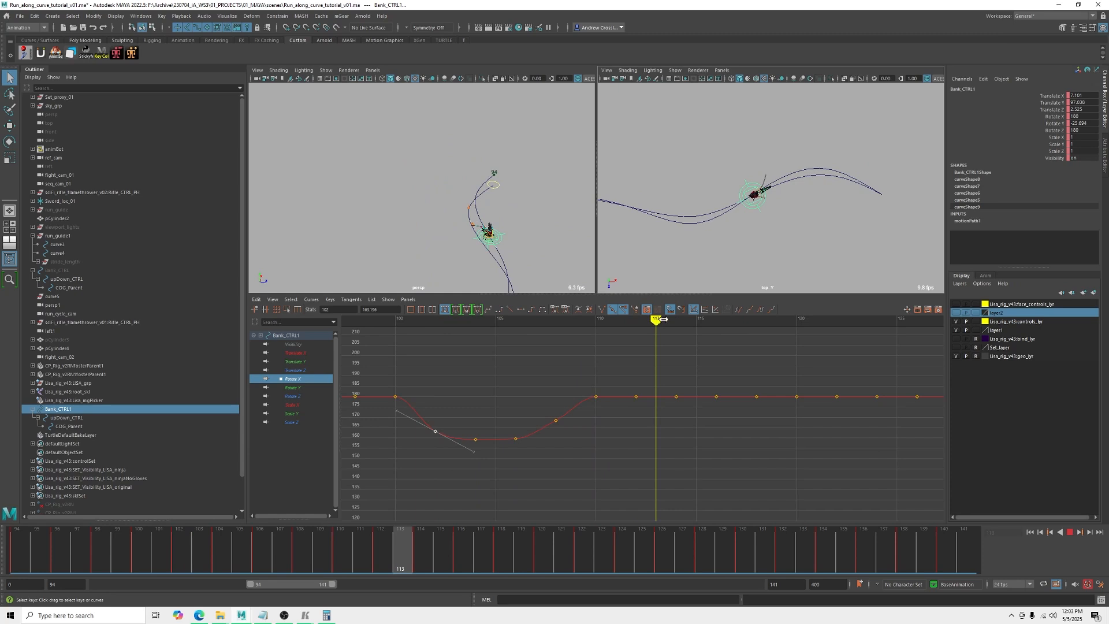
key("alt+v")
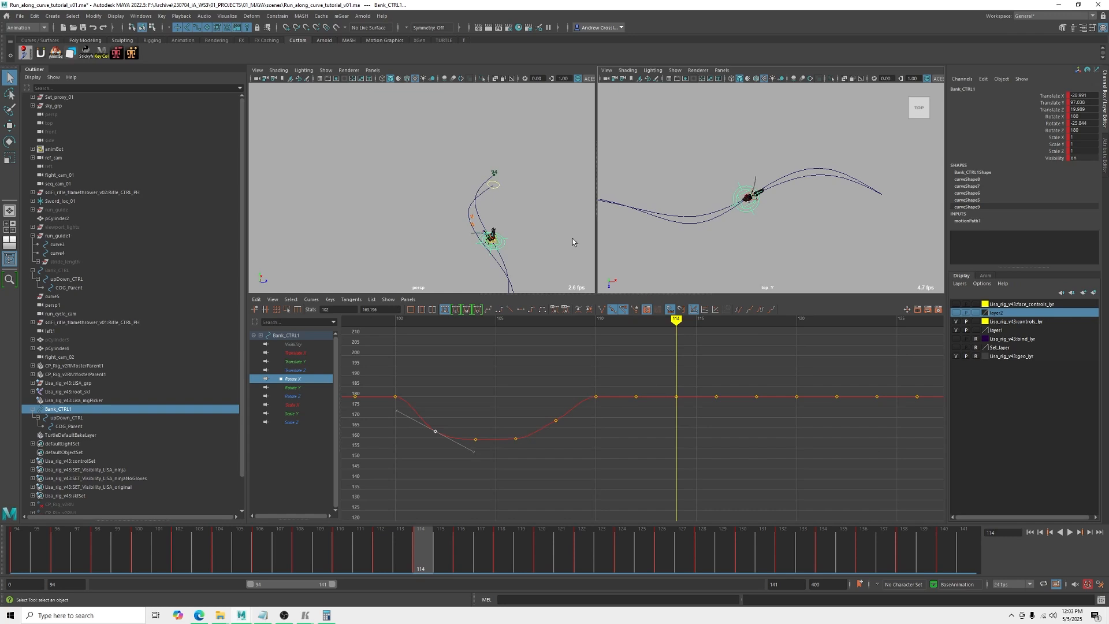
left_click_drag(597, 396, 638, 405)
left_click(597, 425)
left_click_drag(498, 270, 484, 242, "alt")
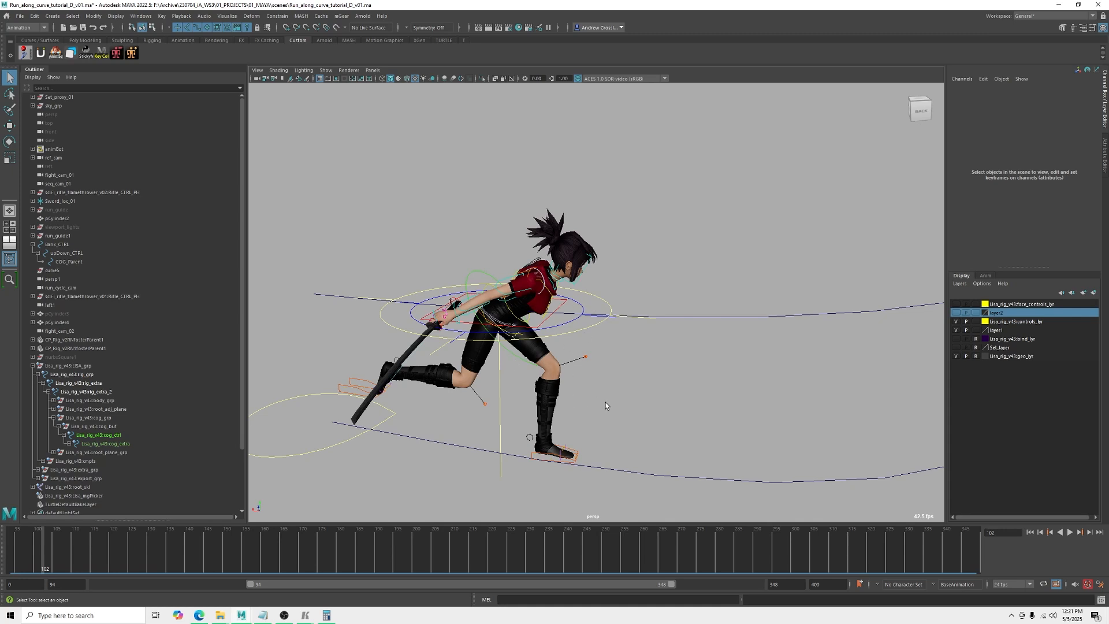
- Examine the runner at frame 102 and between frames 336 and 339 from several angles
left_click_drag(678, 414, 648, 399, "alt")
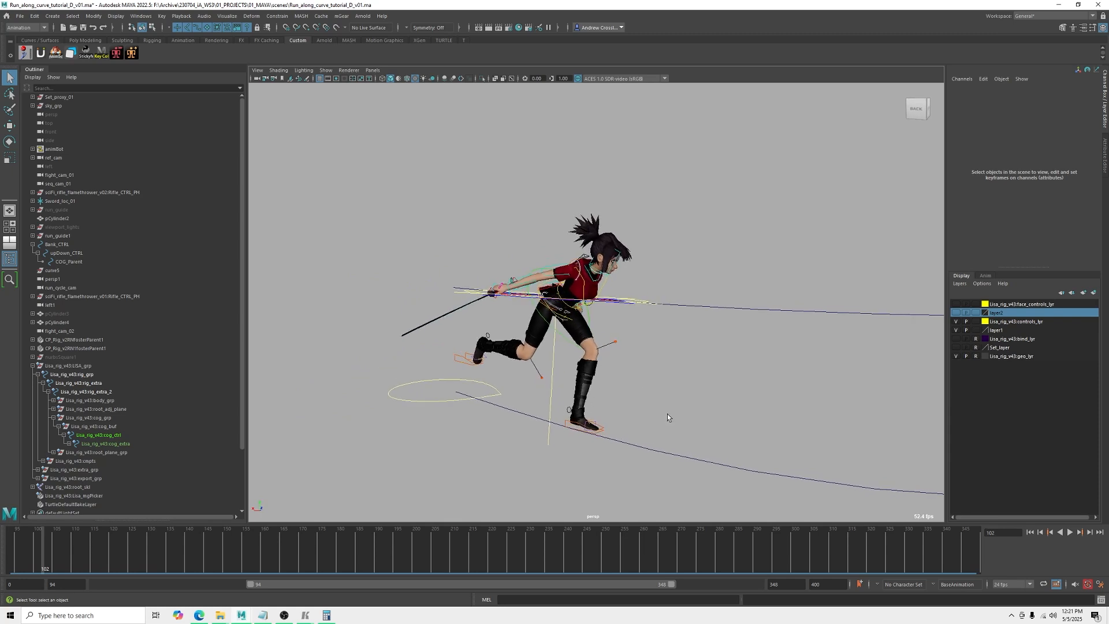
mouse_move(675, 386)
left_mouse_down("alt")
mouse_move(678, 365)
mouse_move(688, 389)
left_mouse_up("alt")
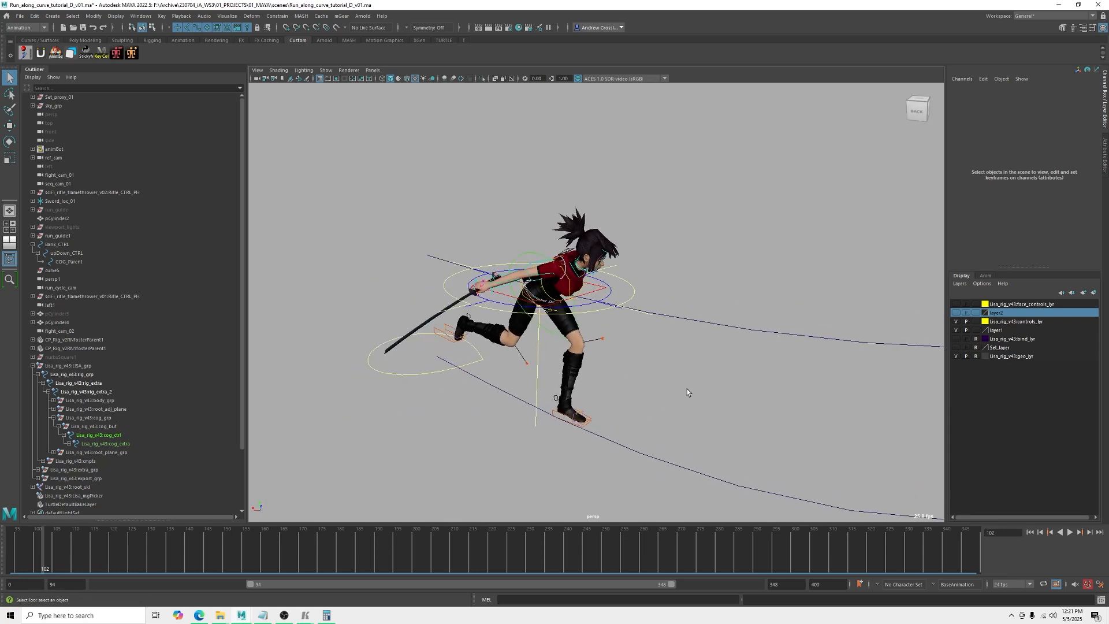
mouse_move(930, 542)
left_mouse_down()
mouse_move(916, 548)
mouse_move(929, 550)
left_mouse_up()
middle_click_drag(856, 393, 574, 327, "alt")
right_click_drag(574, 327, 523, 332, "alt")
middle_click_drag(712, 343, 629, 349, "alt")
left_click_drag(630, 348, 735, 344, "alt")
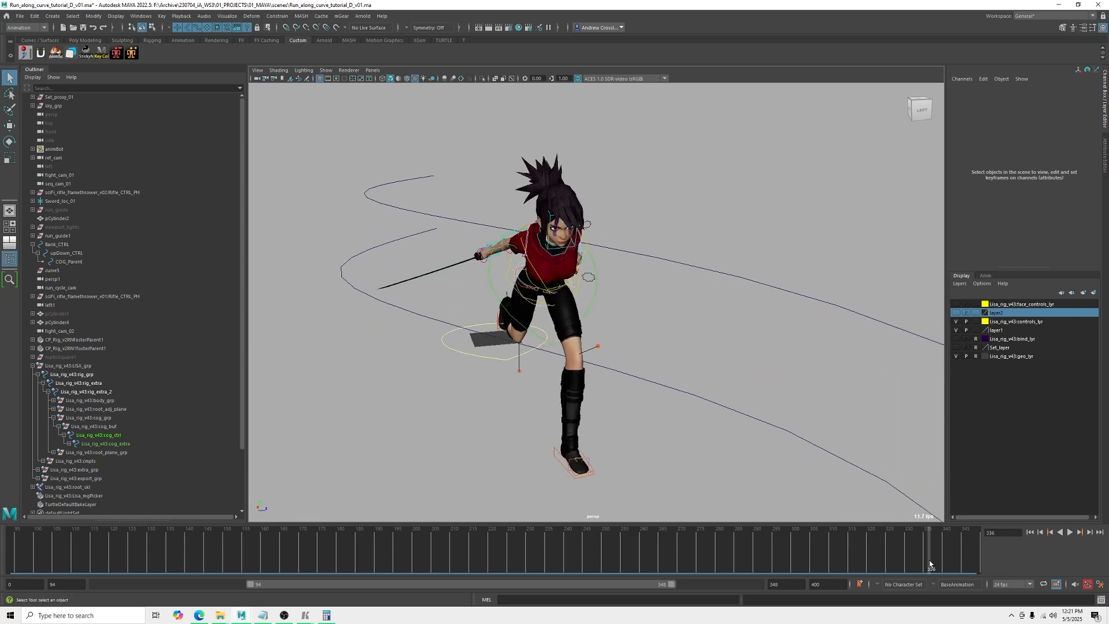
key("alt+v")
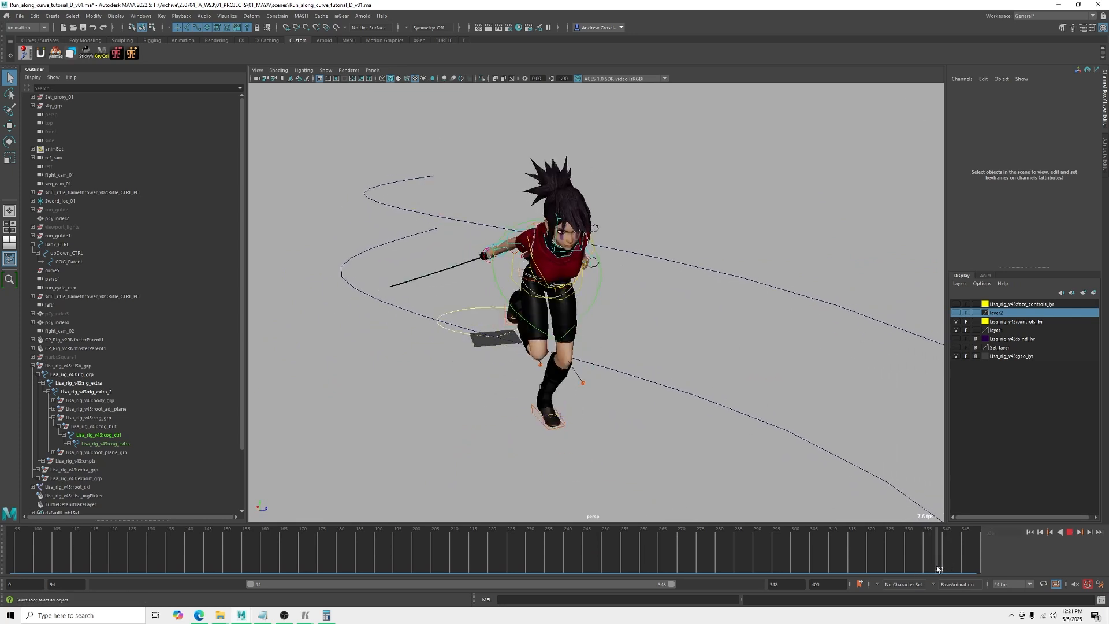
mouse_move(953, 569)
left_mouse_down()
mouse_move(927, 567)
mouse_move(950, 561)
mouse_move(943, 566)
left_mouse_up()
left_click_drag(811, 462, 814, 421, "alt")
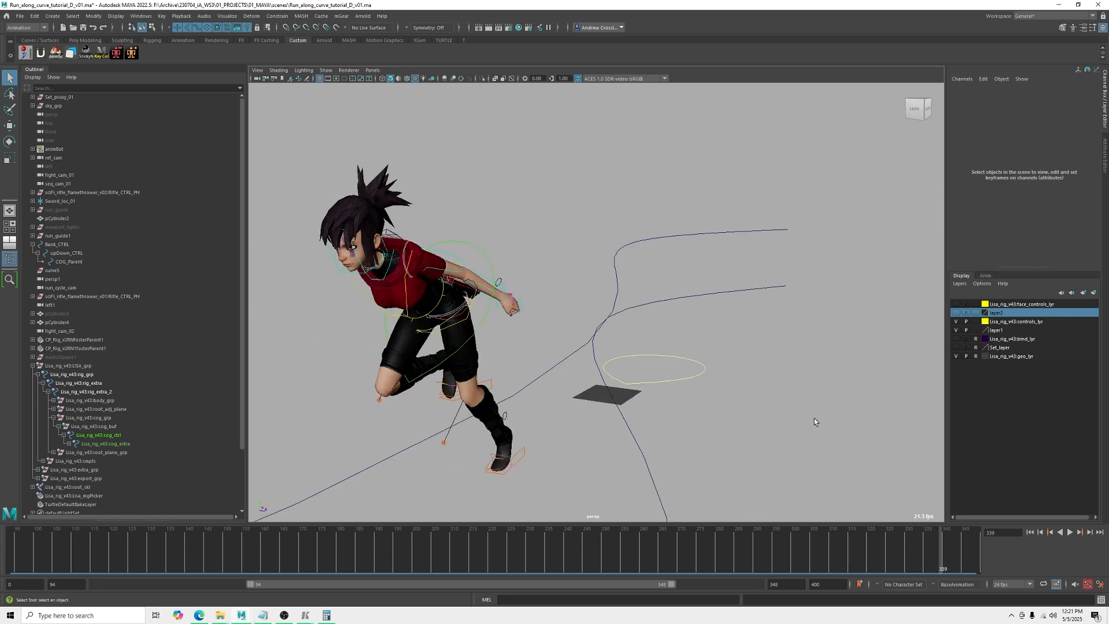
- Select the rig's cog_ctrl and examine its motion and placement on the curve around frame 339
left_click(481, 329)
left_click_drag(595, 338, 530, 342, "alt")
middle_click_drag(530, 342, 782, 372, "alt")
left_click_drag(782, 372, 707, 357, "alt")
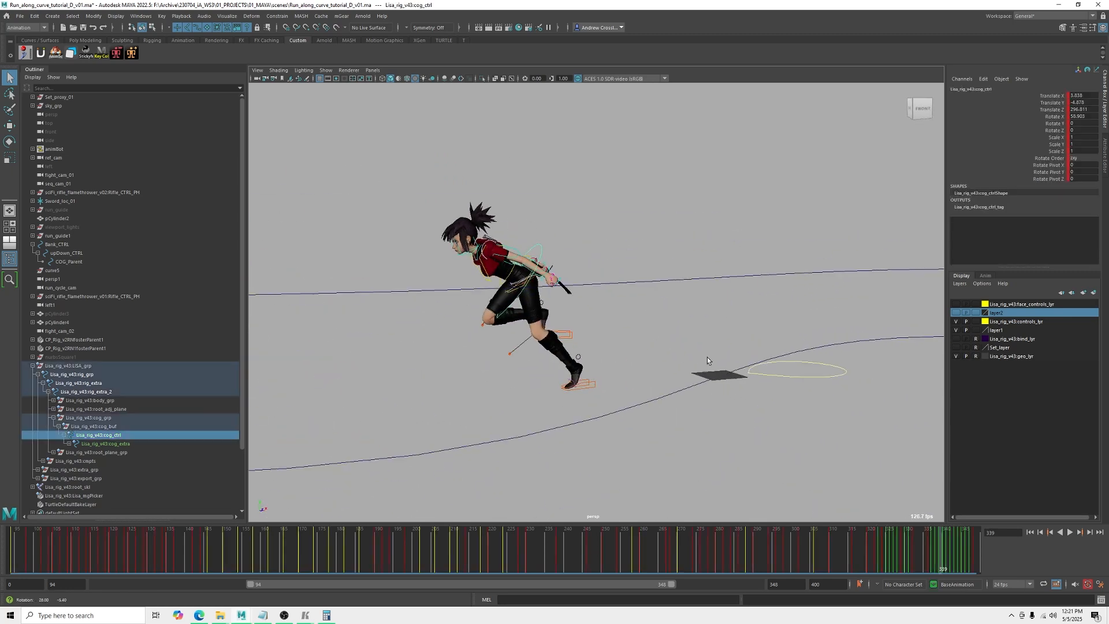
mouse_move(926, 567)
left_mouse_down()
mouse_move(954, 566)
mouse_move(933, 566)
mouse_move(944, 566)
left_mouse_up()
- Return to frame 102 and inspect COG_Parent, upDown_CTRL and Bank_CTRL in turn around the runner
left_click(64, 261)
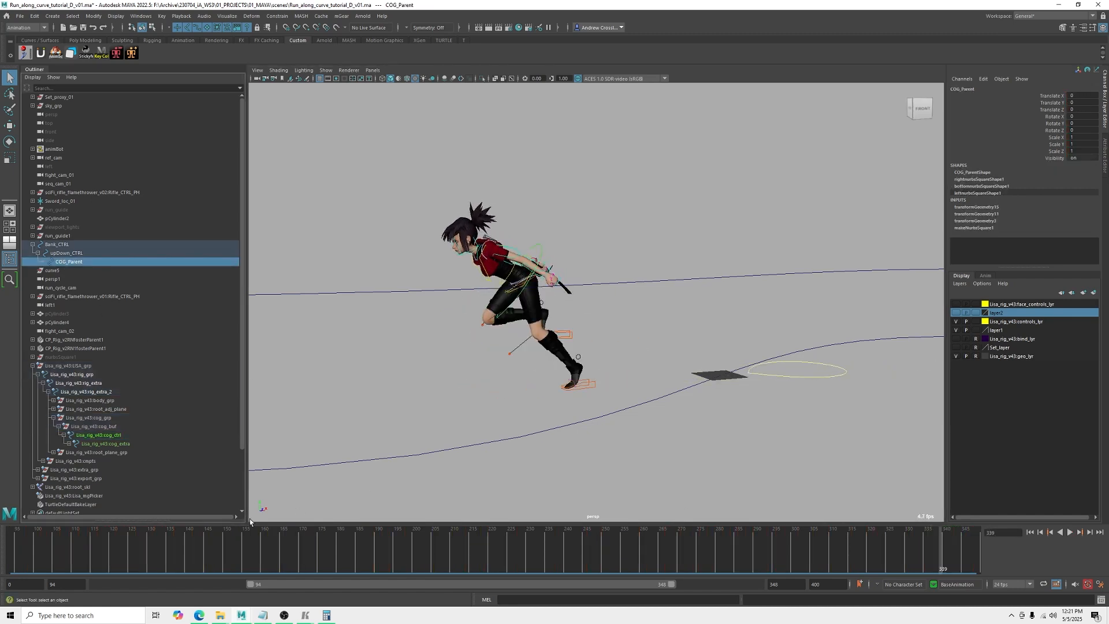
left_click_drag(56, 558, 44, 554)
left_click_drag(570, 298, 601, 372, "alt")
middle_click_drag(601, 372, 646, 412, "alt")
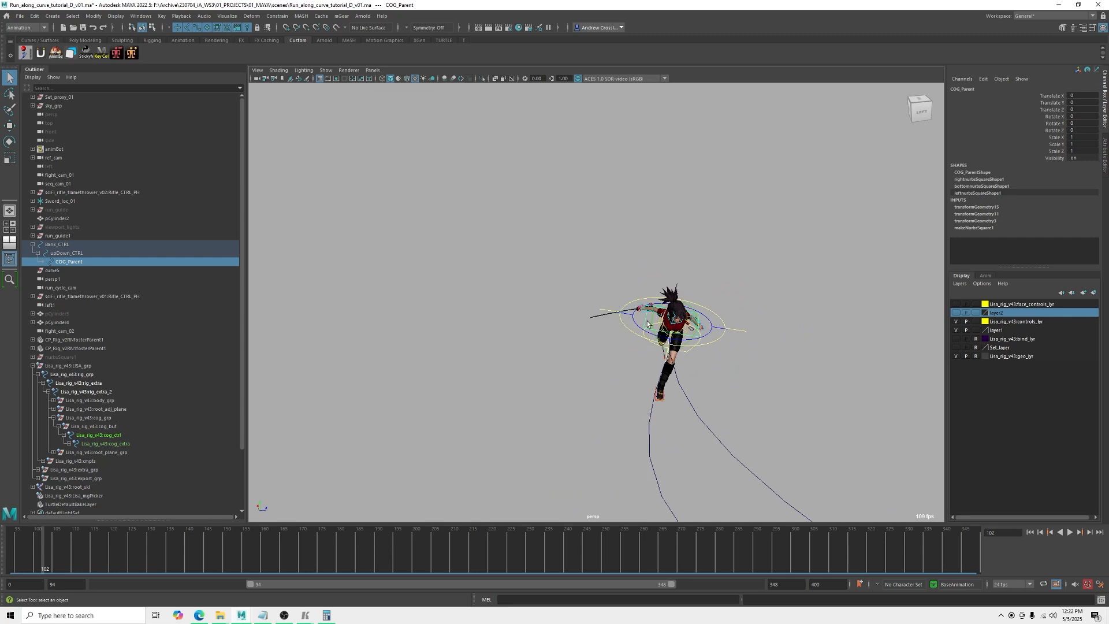
left_click_drag(600, 383, 608, 356, "alt")
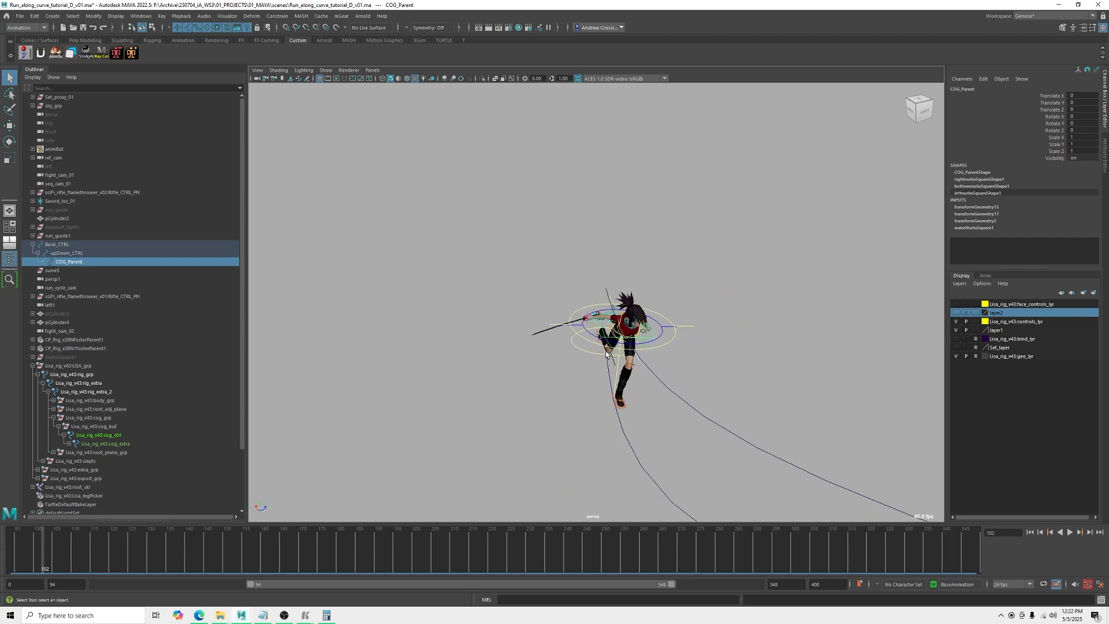
left_click(591, 336)
left_click_drag(650, 415, 667, 414, "alt")
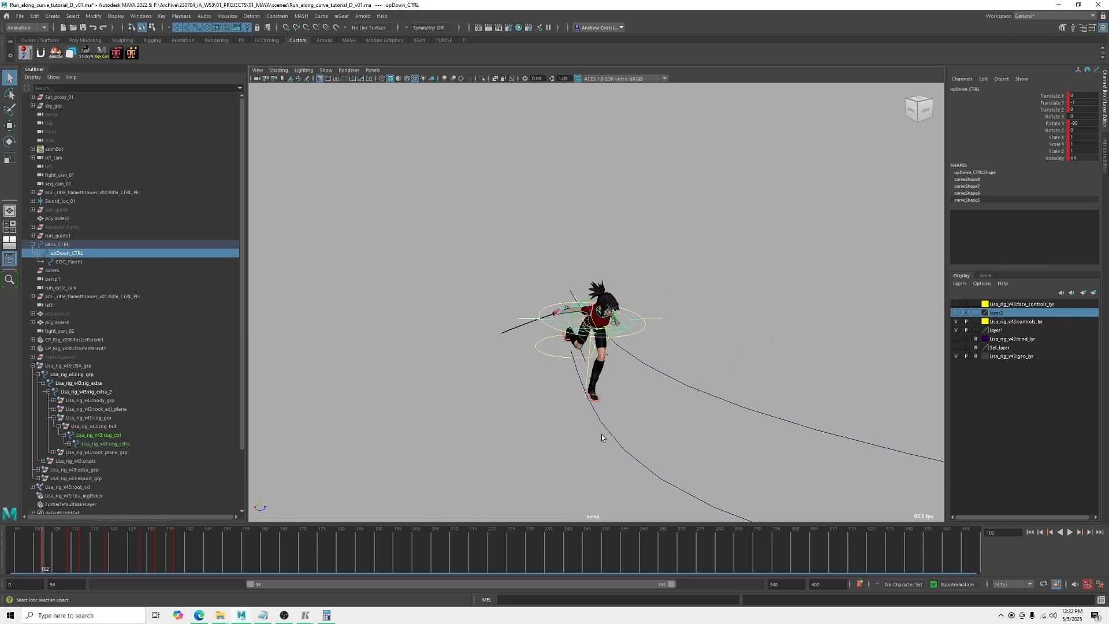
left_click(641, 333)
mouse_move(695, 372)
left_mouse_down("alt")
mouse_move(683, 375)
mouse_move(705, 370)
left_mouse_up("alt")
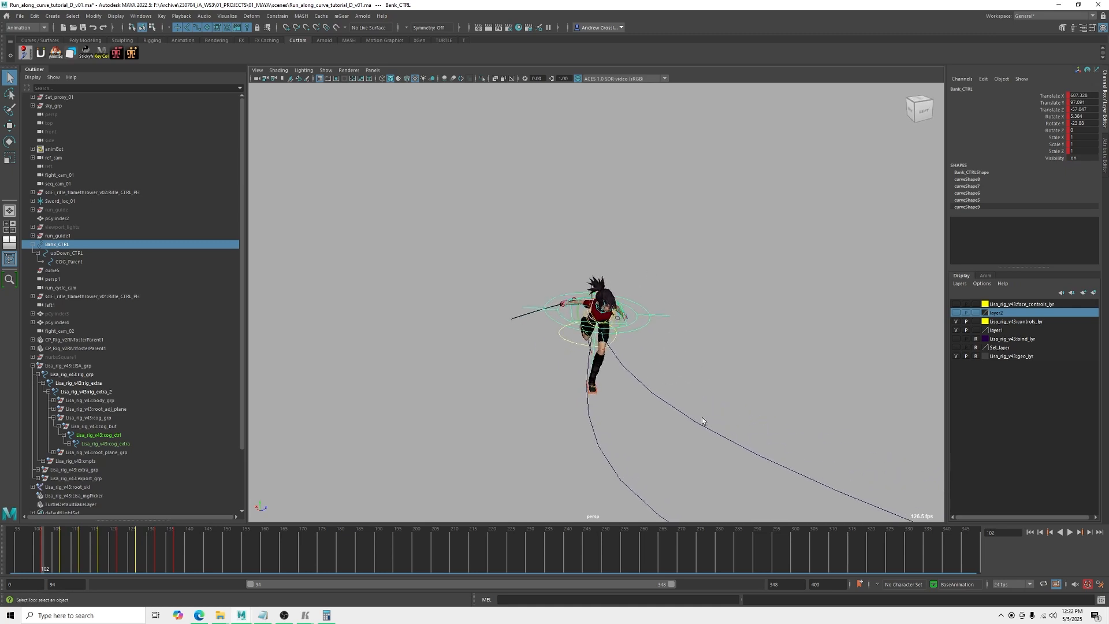
left_click_drag(641, 328, 577, 341, "alt")
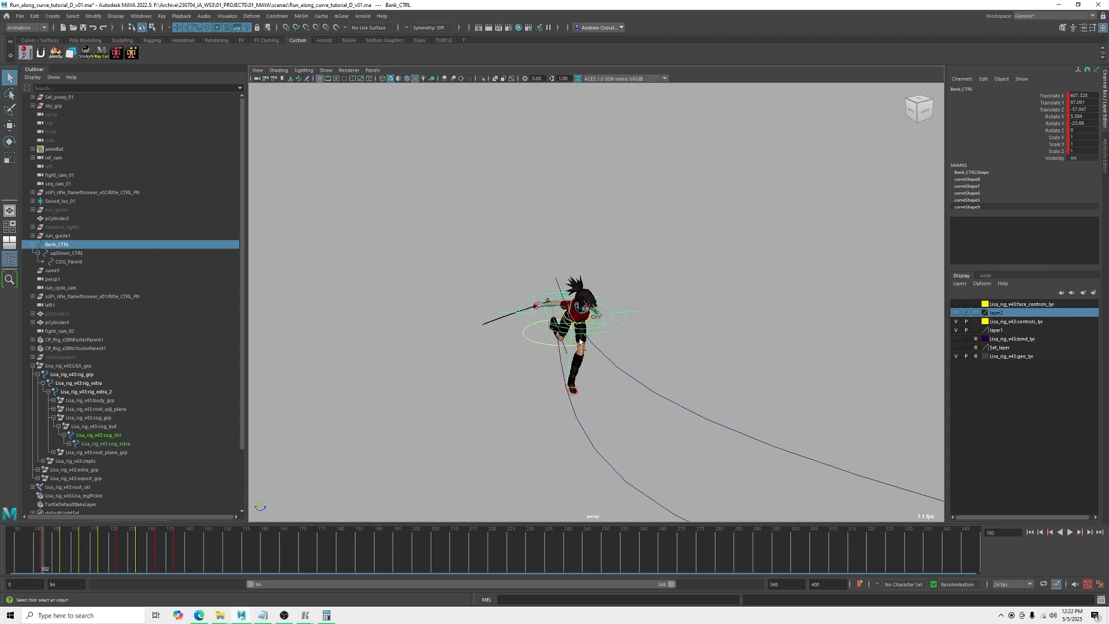
- Copy cog_ctrl's Translate X, Translate Y and Rotate X keys from frames 336 to 348
left_click(566, 341)
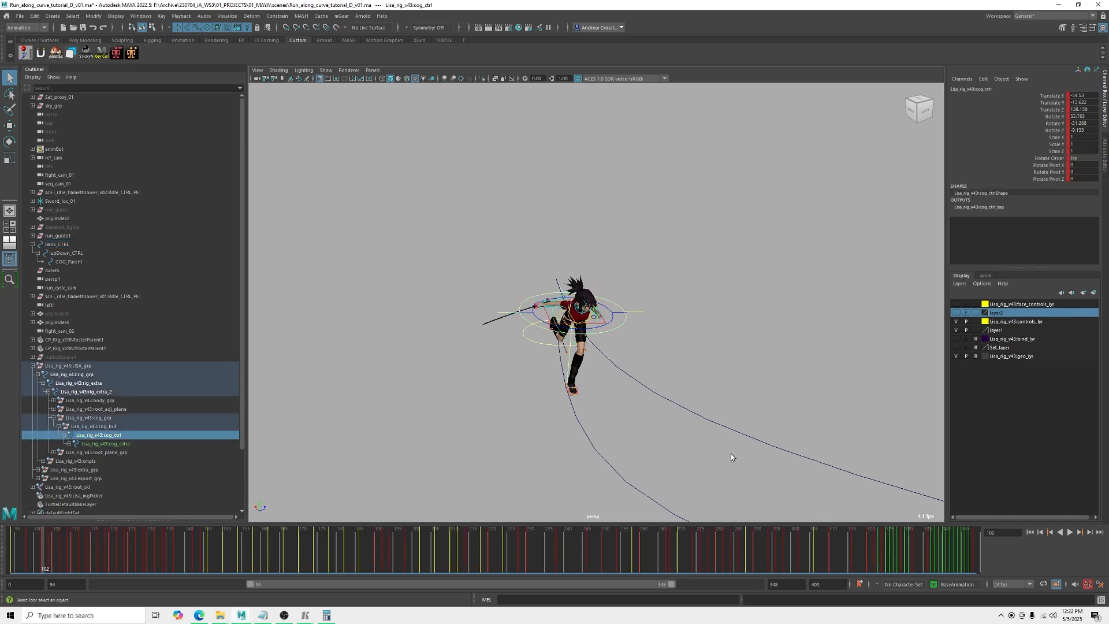
left_click(929, 562)
middle_click_drag(831, 416, 629, 305, "alt")
left_click_drag(809, 338, 787, 344, "alt")
right_click_drag(618, 366, 645, 371, "alt")
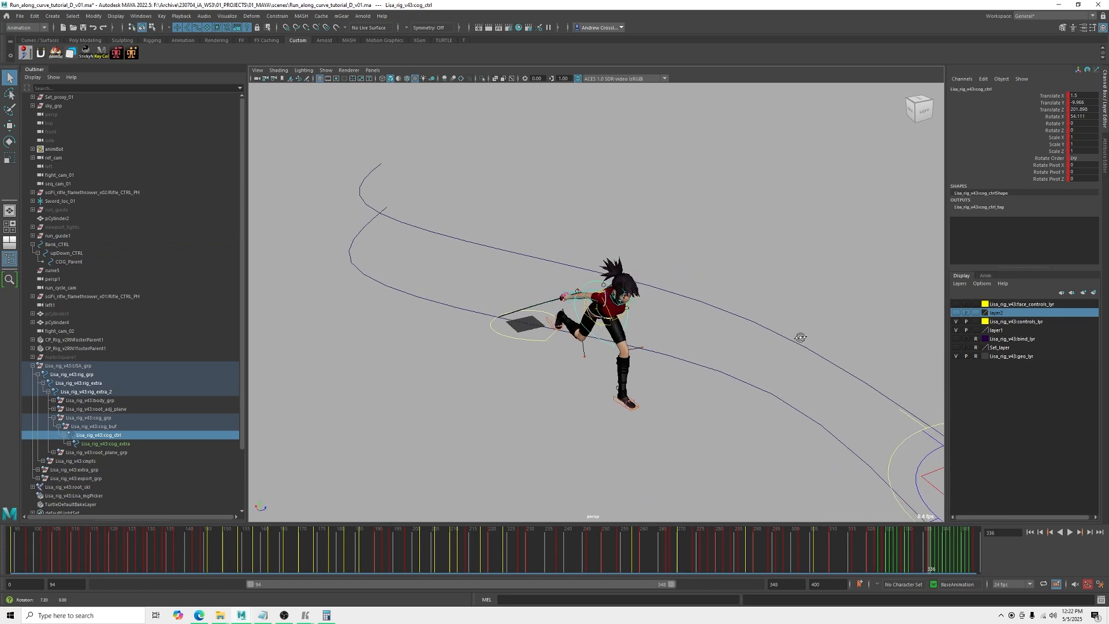
left_click_drag(641, 440, 633, 411, "alt")
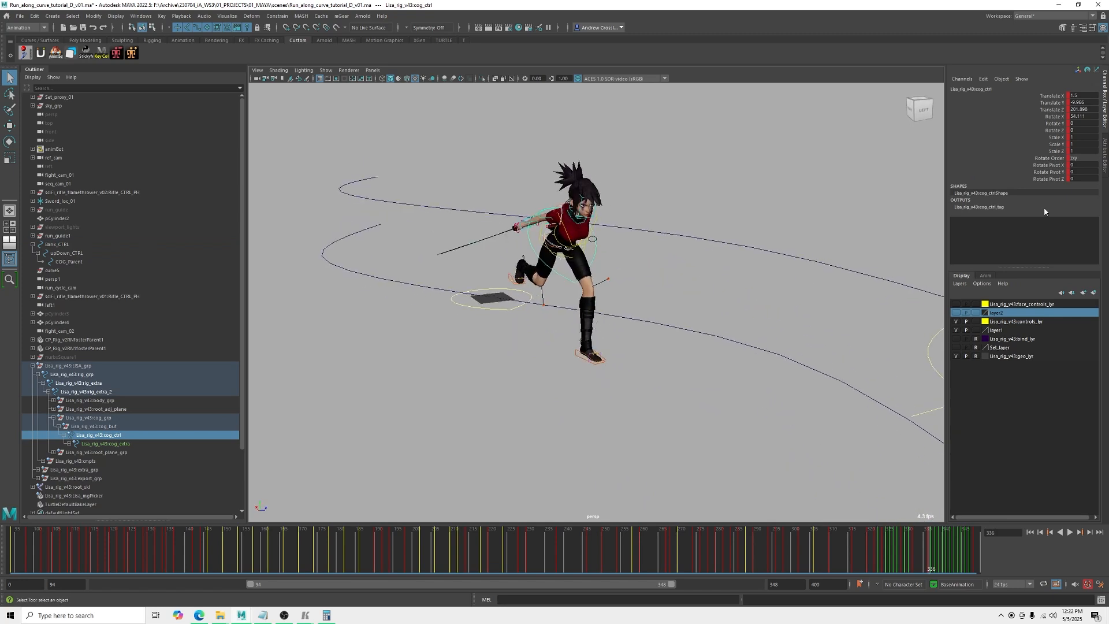
left_click(1056, 96)
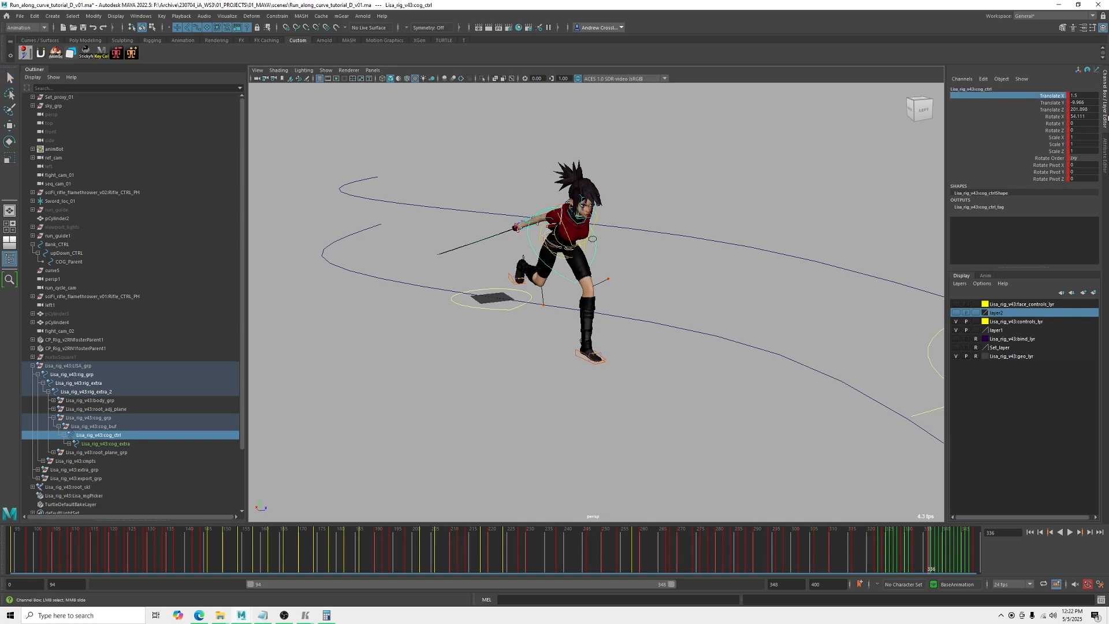
left_click(1052, 104, "shift")
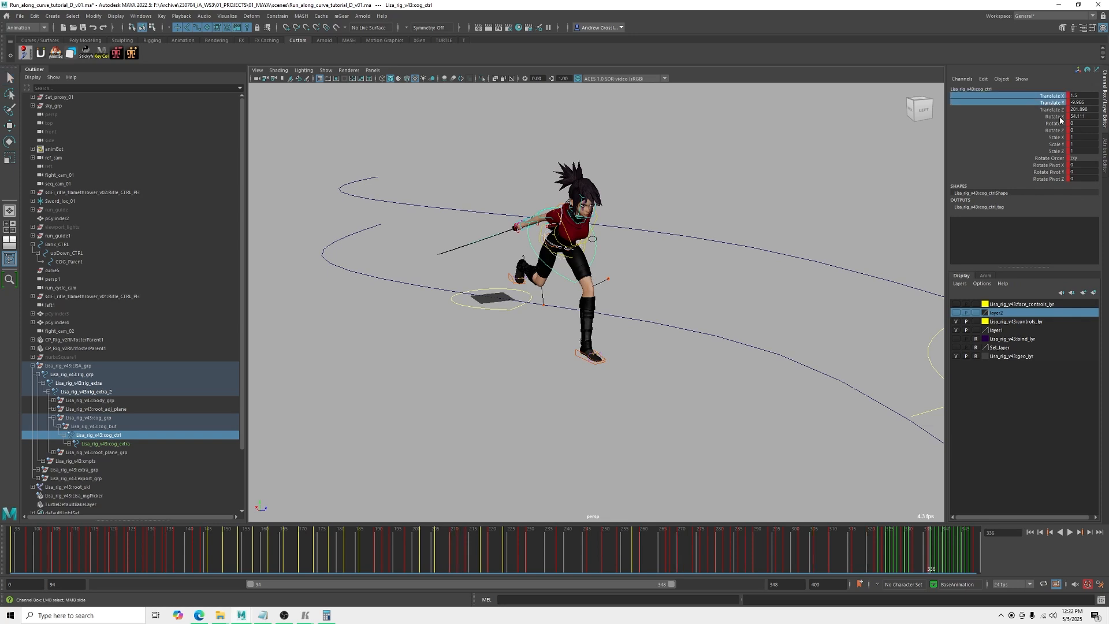
left_click(1060, 118, "ctrl")
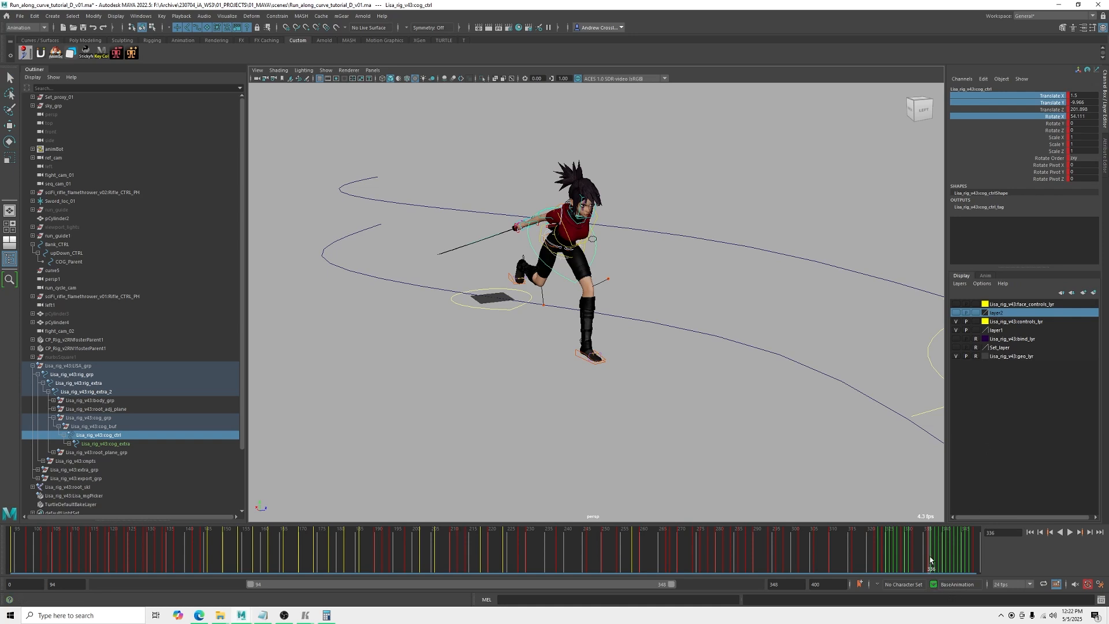
left_click_drag(928, 556, 976, 555, "shift")
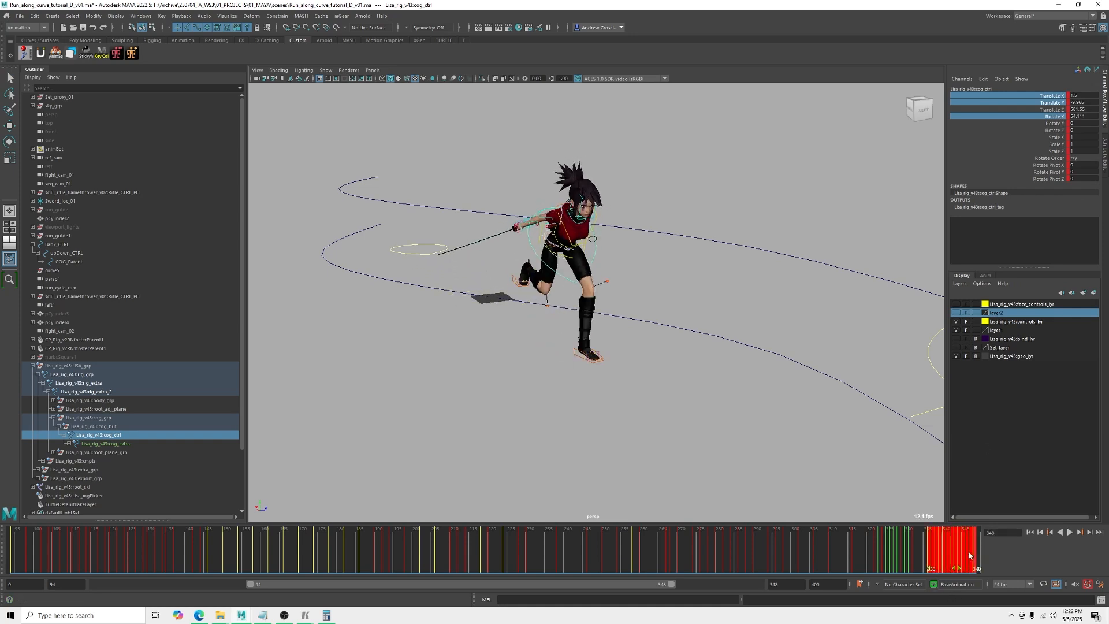
right_click(949, 544)
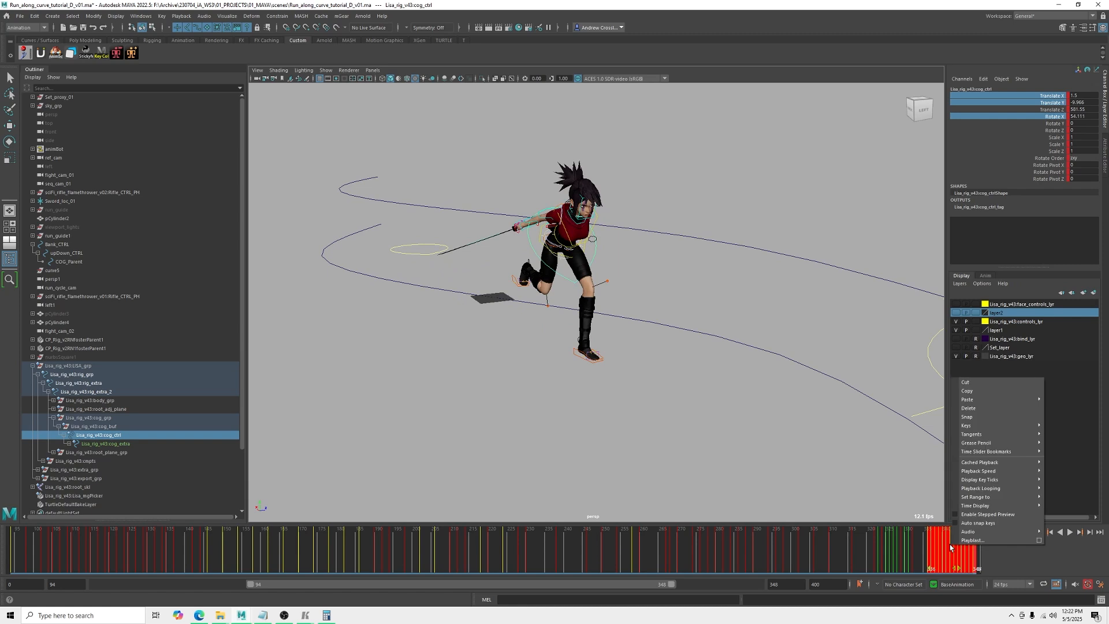
left_click(981, 392)
- Paste the copied COG keys onto COG_Parent starting at frame 102
left_click(38, 556)
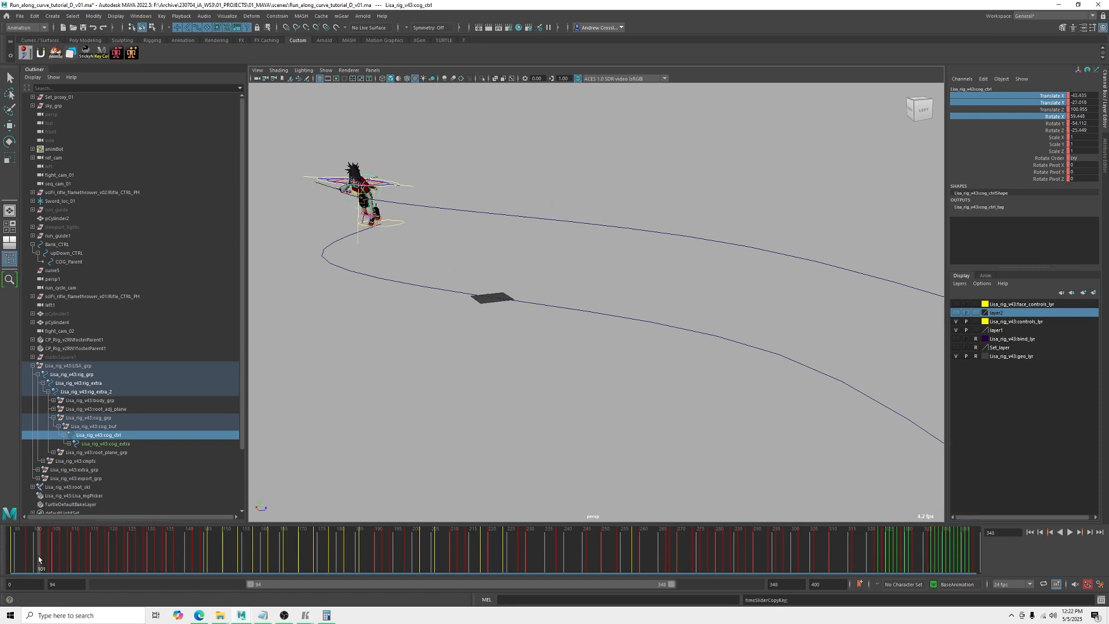
left_click_drag(38, 559, 44, 557)
left_click_drag(440, 255, 470, 340, "alt")
right_click_drag(470, 339, 660, 392, "alt")
key("q")
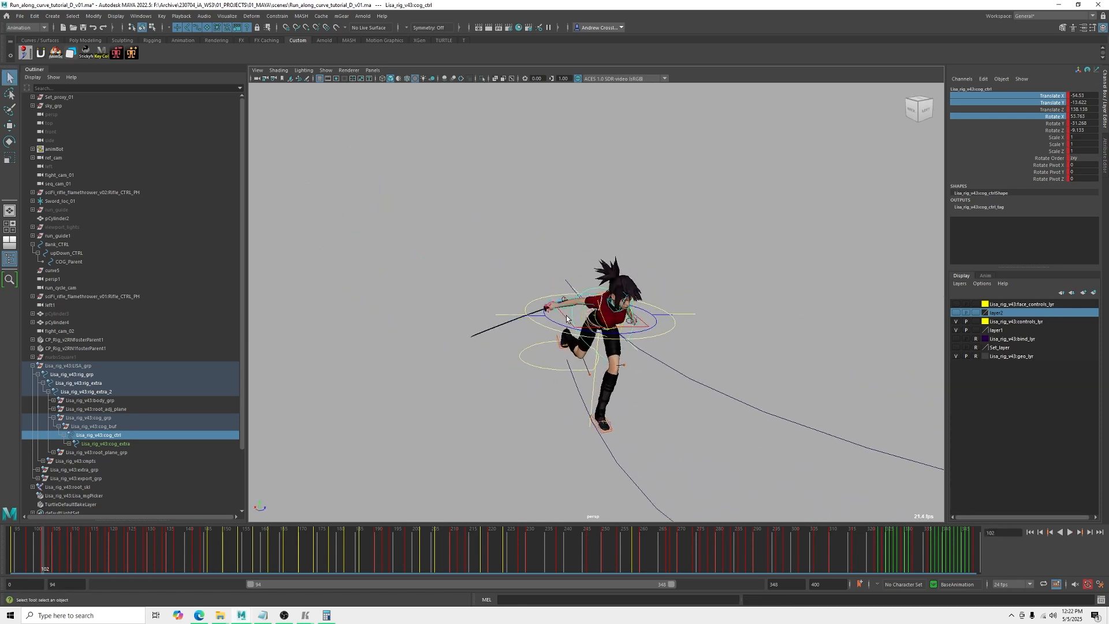
left_click(566, 318)
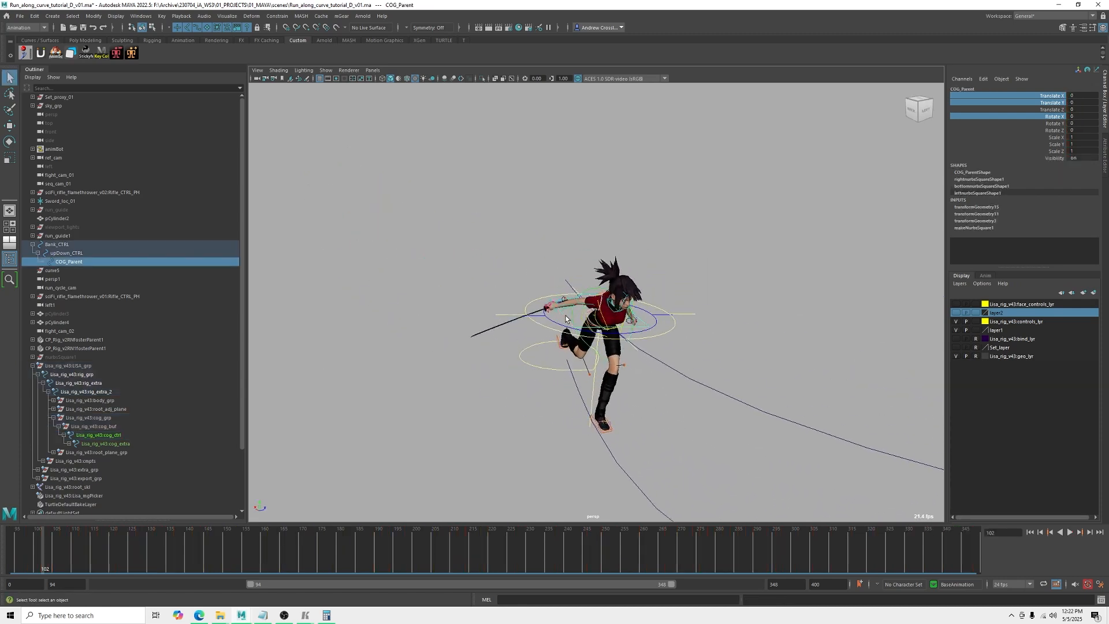
right_click(44, 552)
mouse_move(100, 402)
left_click(153, 402)
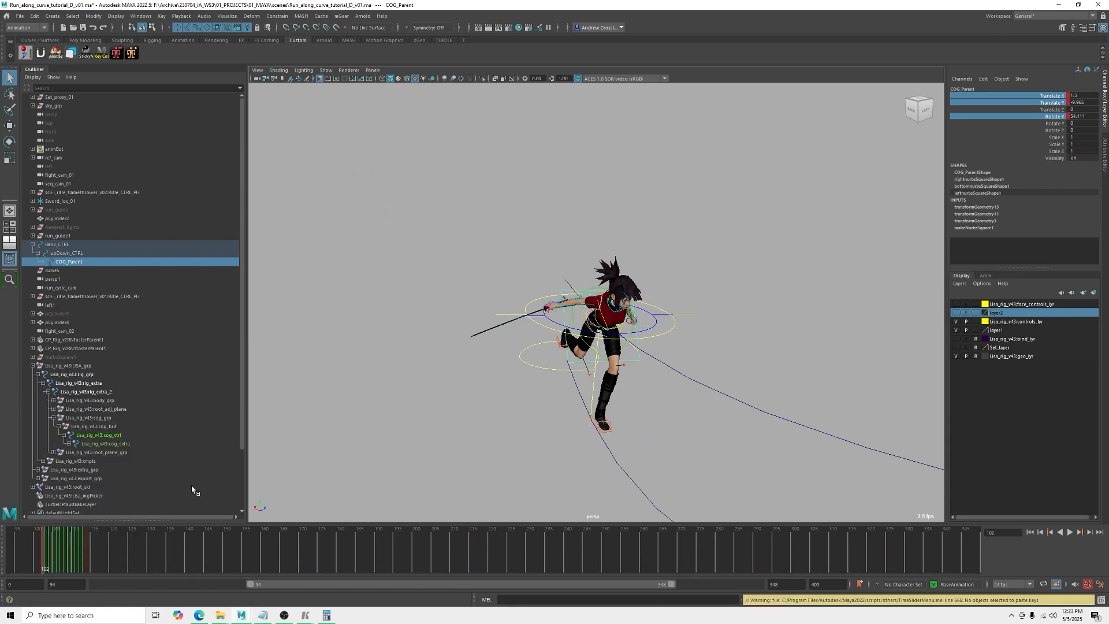
- Repeat the run cycle on COG_Parent by pasting the same keys at frames 114 and 126
left_click_drag(575, 395, 418, 415, "alt")
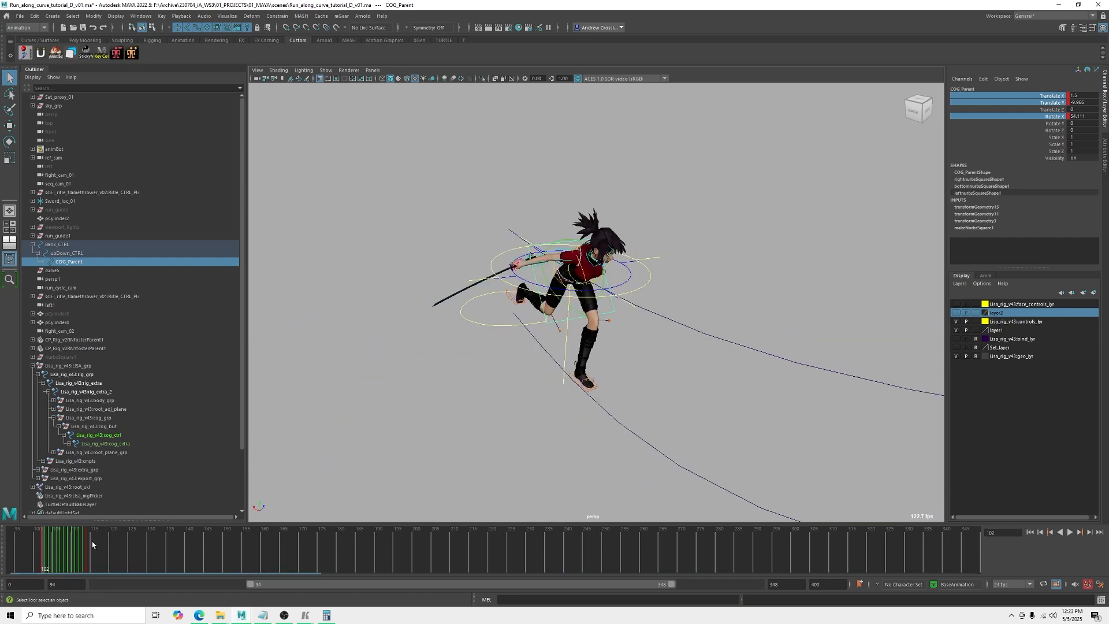
left_click(87, 555)
right_click(87, 555)
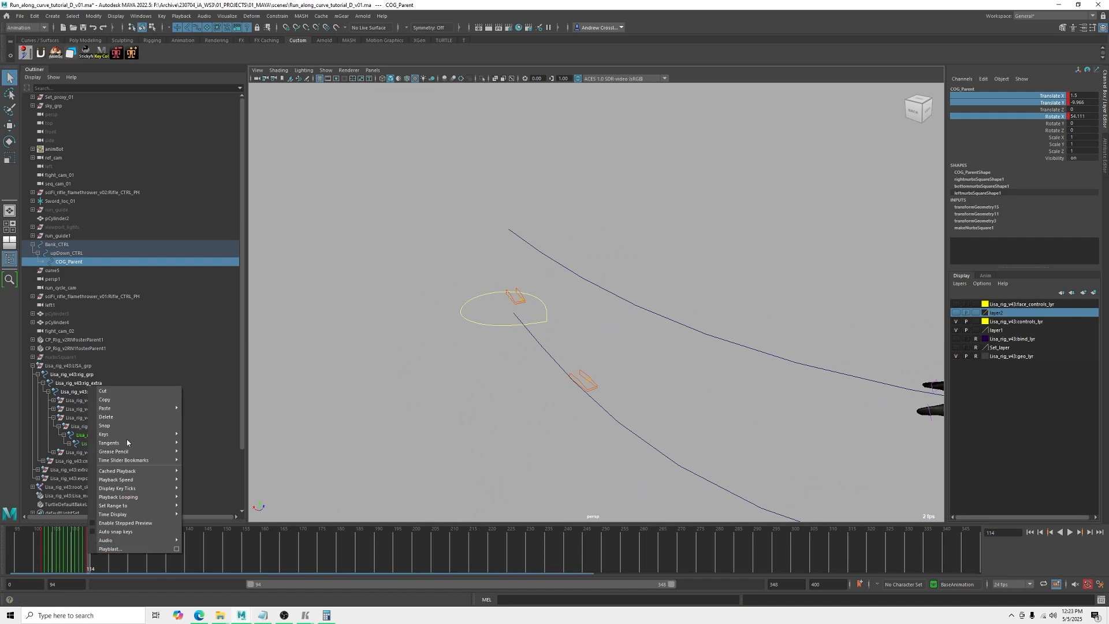
mouse_move(127, 412)
left_click(194, 412)
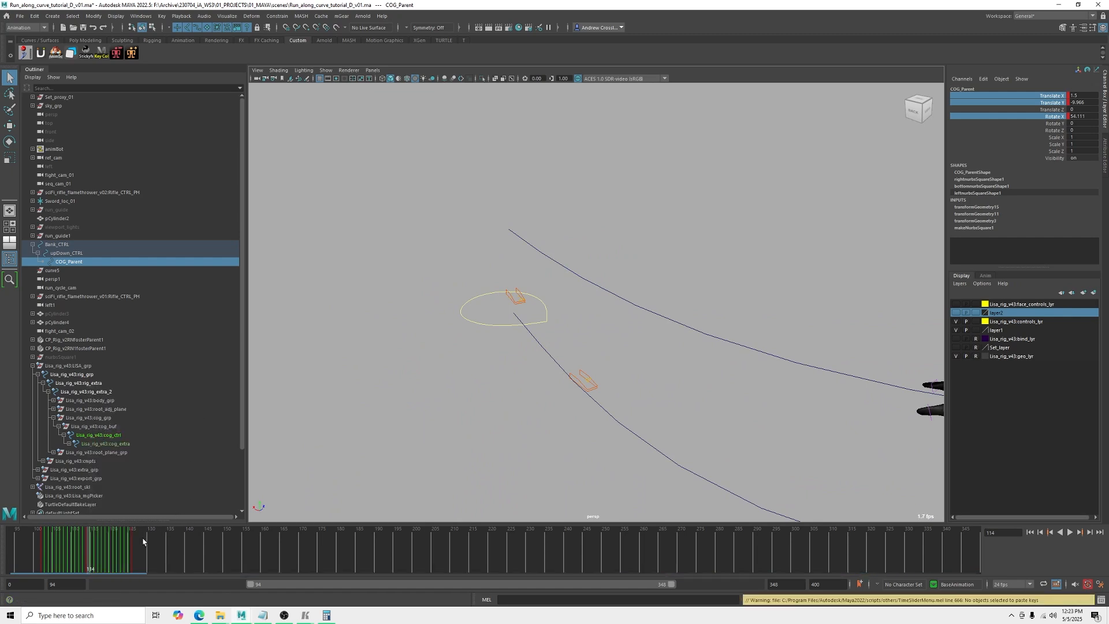
left_click(136, 555)
right_click(141, 554)
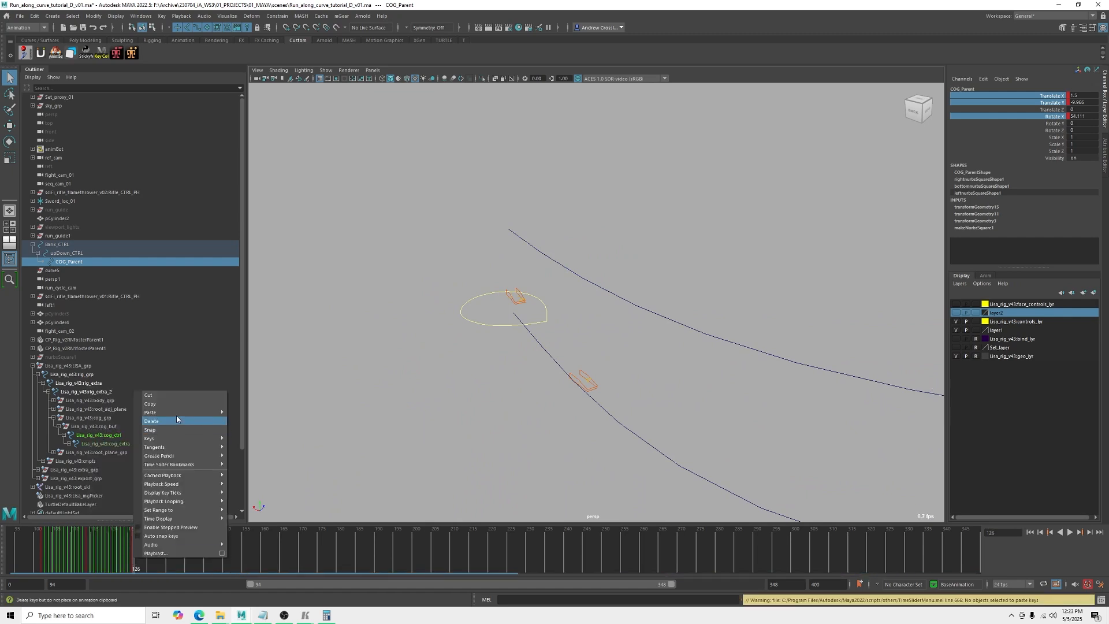
mouse_move(173, 413)
left_click(250, 412)
- Parent-constrain the rig's cog_ctrl to COG_Parent at frame 102 with Maintain Offset off, and scrub the start of the run
middle_click_drag(731, 309, 546, 280, "alt")
scroll(693, 354, "down", 5)
middle_click_drag(693, 355, 479, 335, "alt")
mouse_move(696, 355)
left_mouse_down("alt")
mouse_move(693, 341)
mouse_move(685, 348)
left_mouse_up("alt")
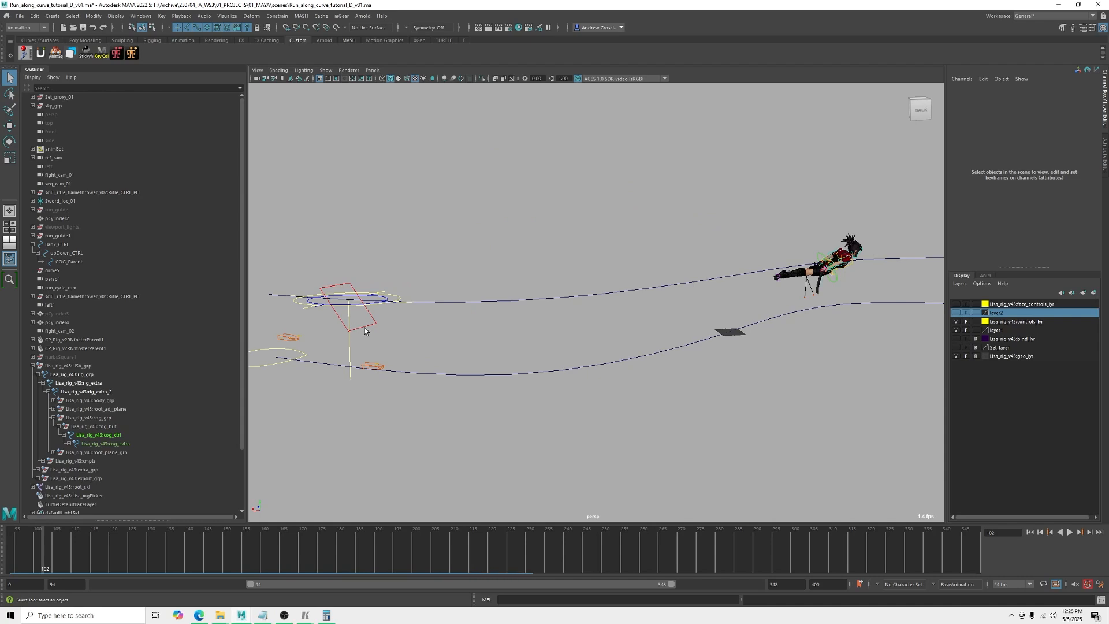
left_click_drag(365, 321, 374, 332)
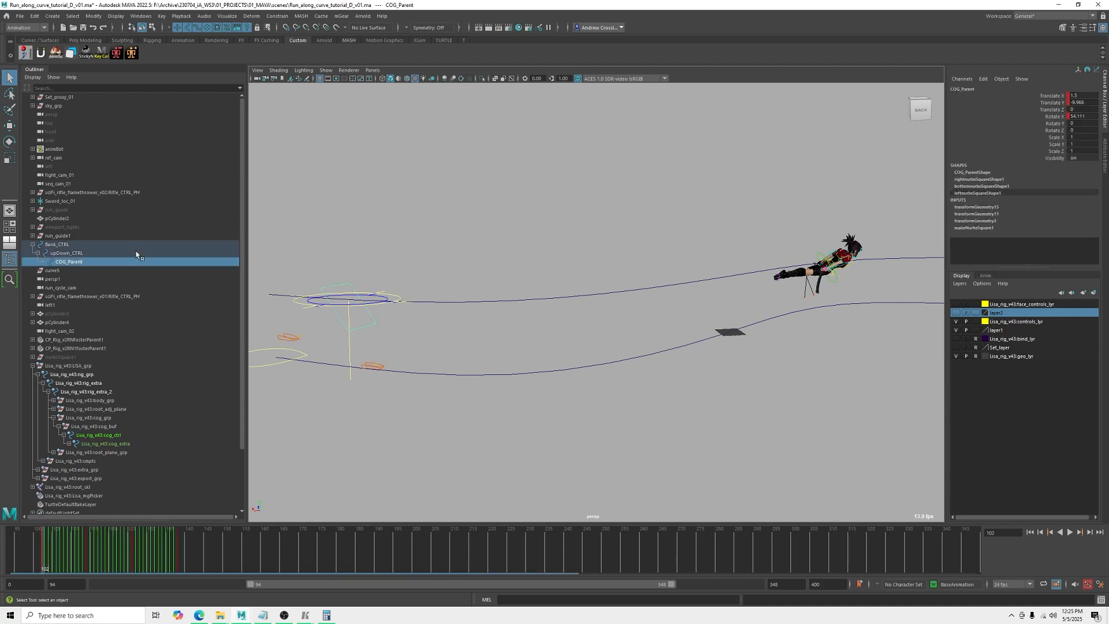
left_click(841, 289, "shift")
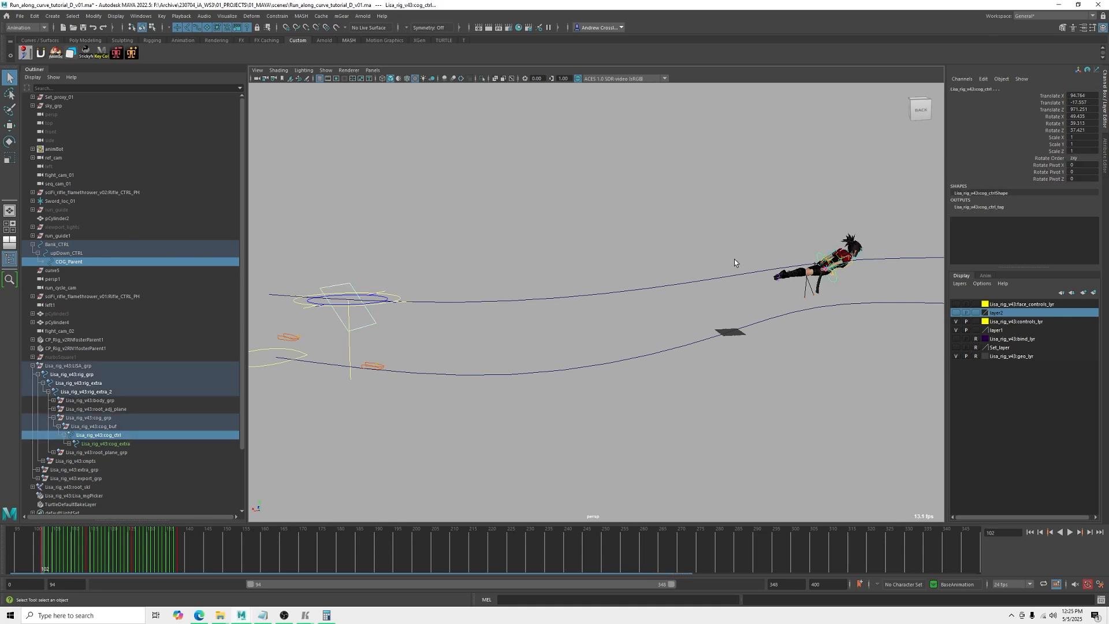
left_click(277, 16)
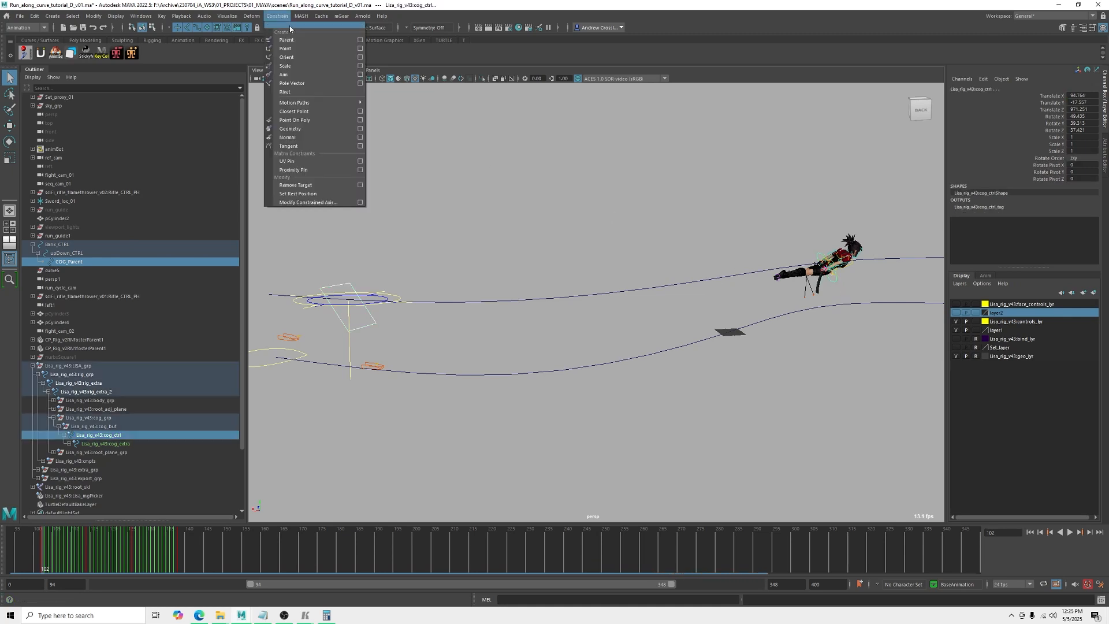
left_click(360, 40)
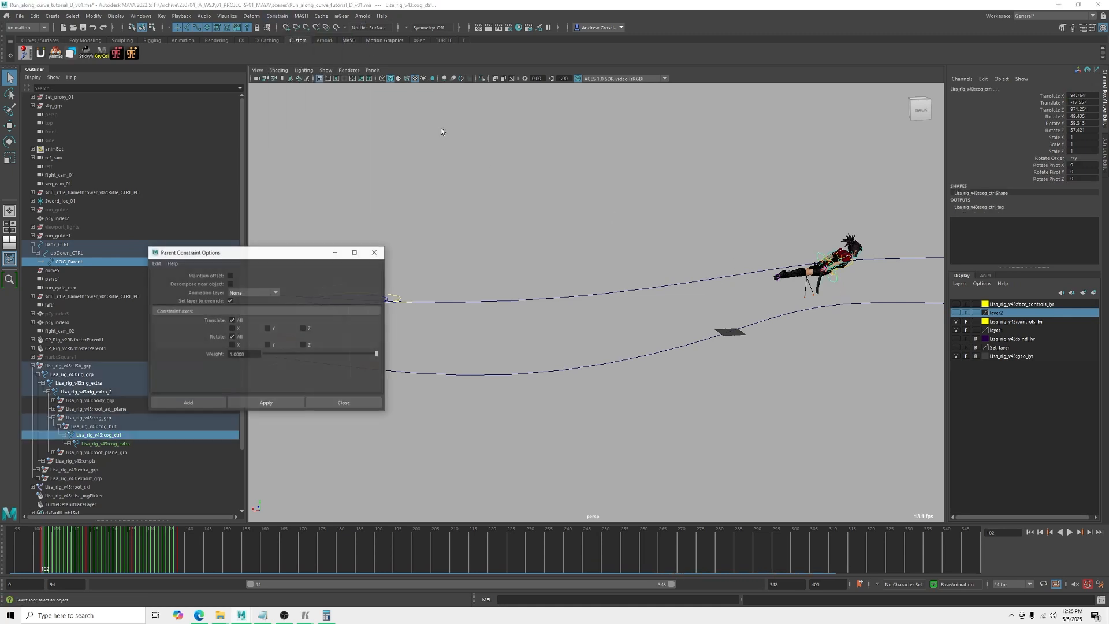
left_click(231, 275)
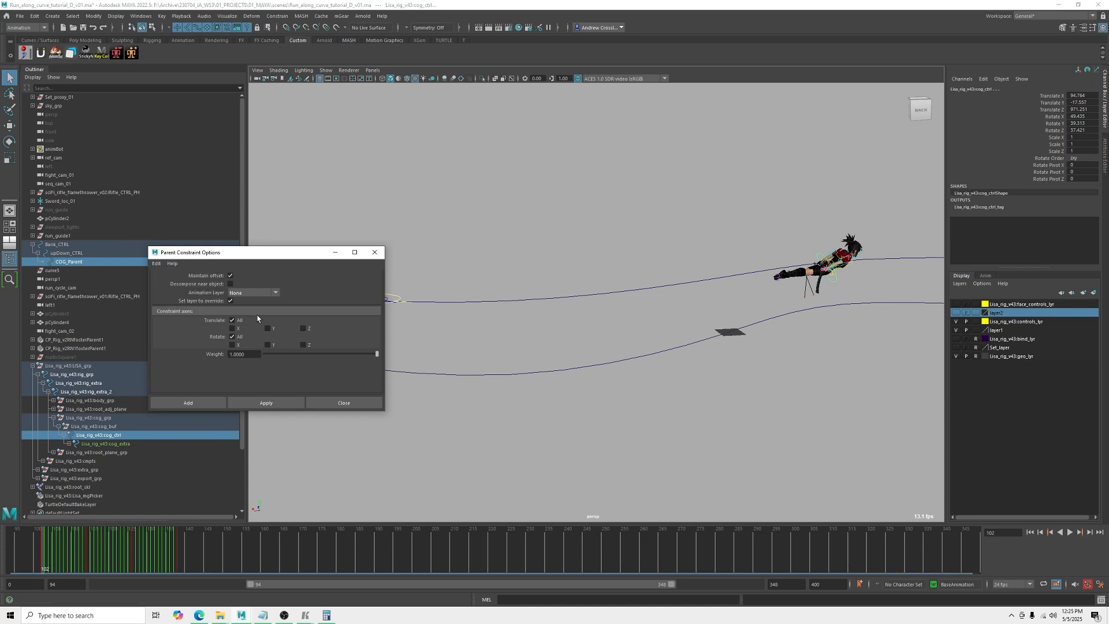
left_click_drag(272, 257, 537, 129)
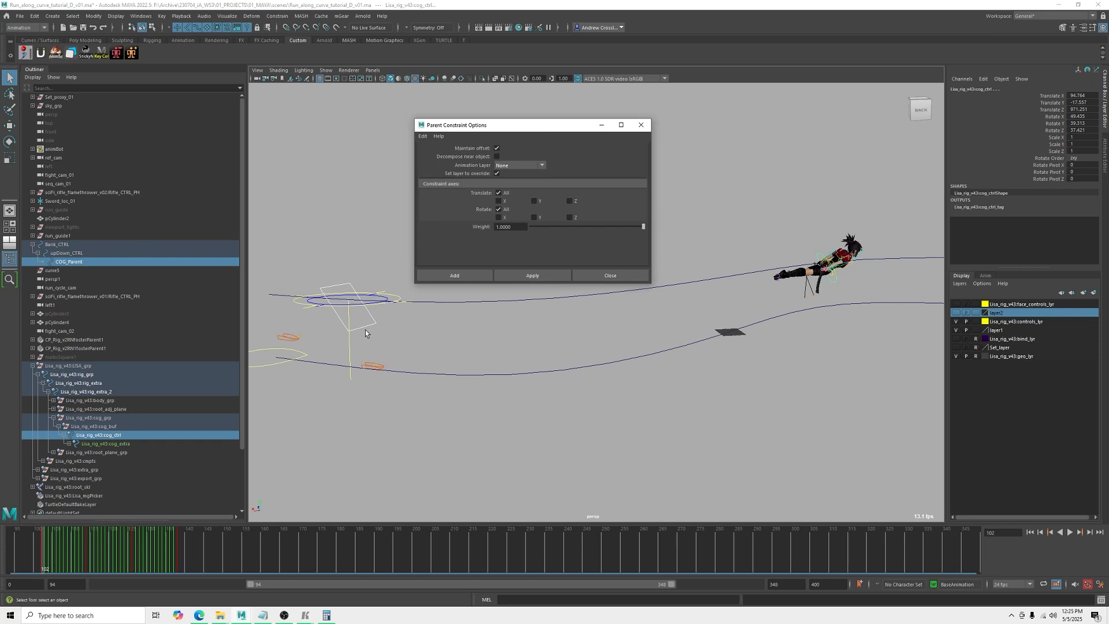
left_click(496, 149)
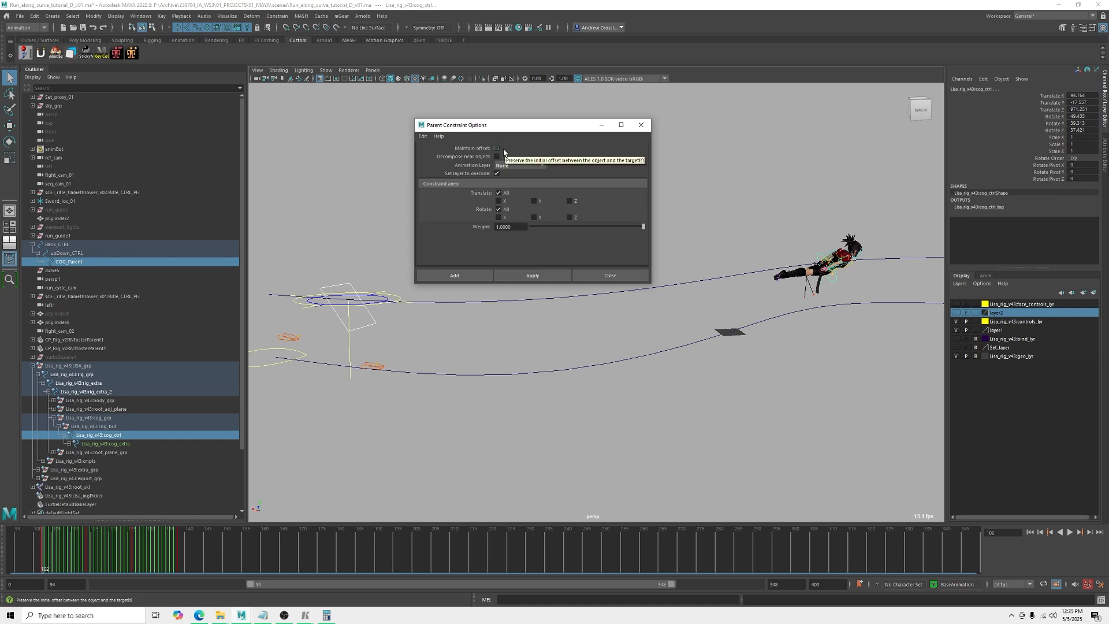
left_click(458, 277)
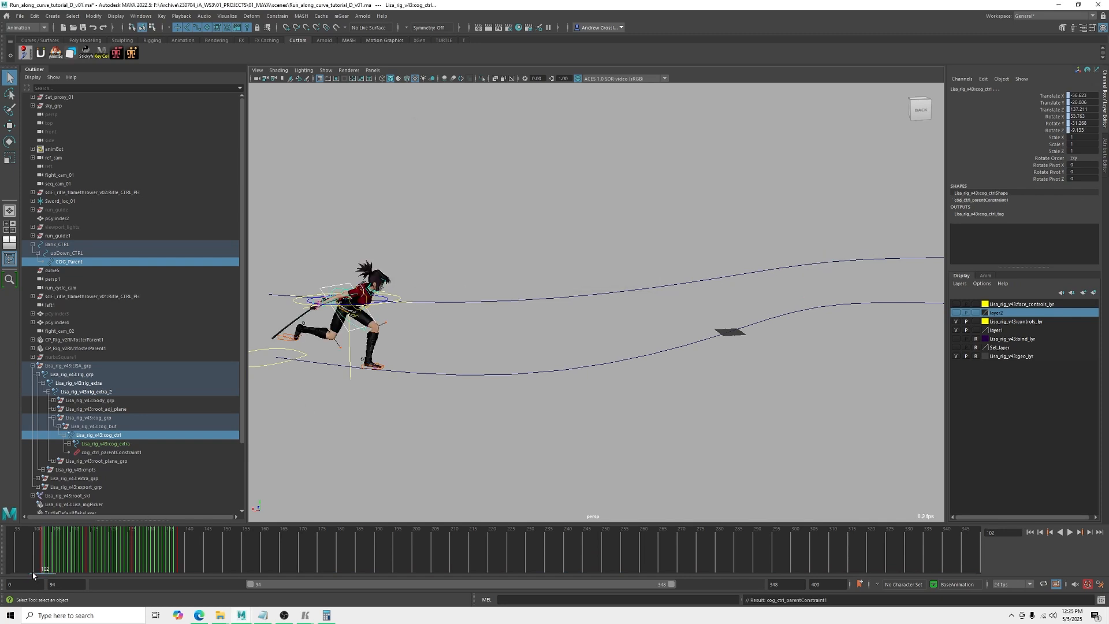
mouse_move(43, 563)
left_mouse_down()
mouse_move(150, 567)
mouse_move(63, 568)
left_mouse_up()
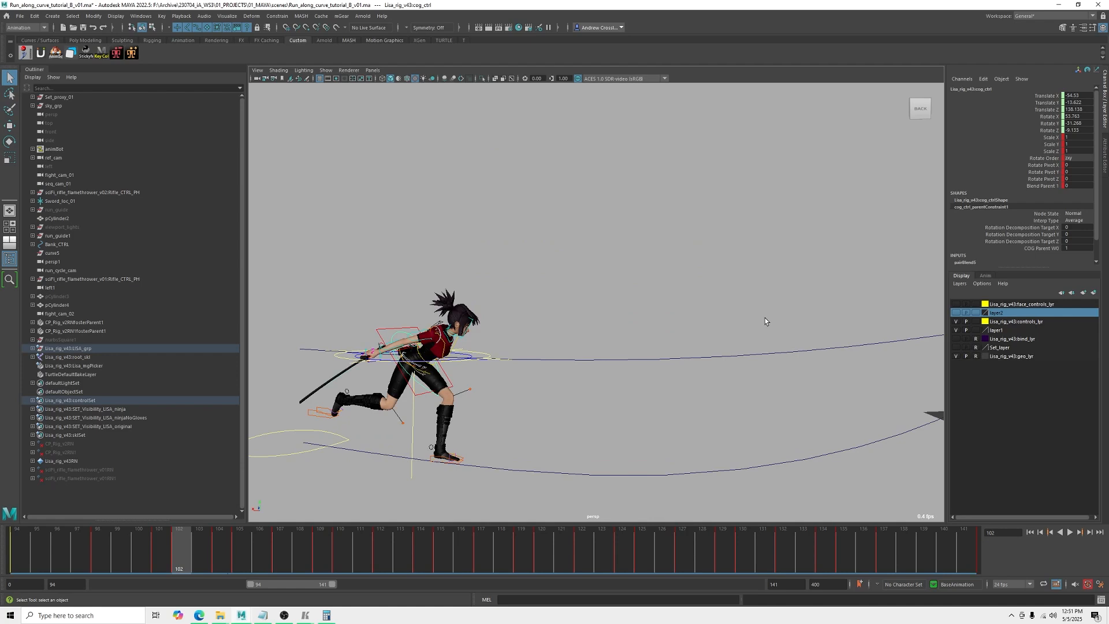
- Examine the runner's pose and foot placement along the curve frame by frame between frames 102 and 107
left_click_drag(524, 421, 591, 418, "alt")
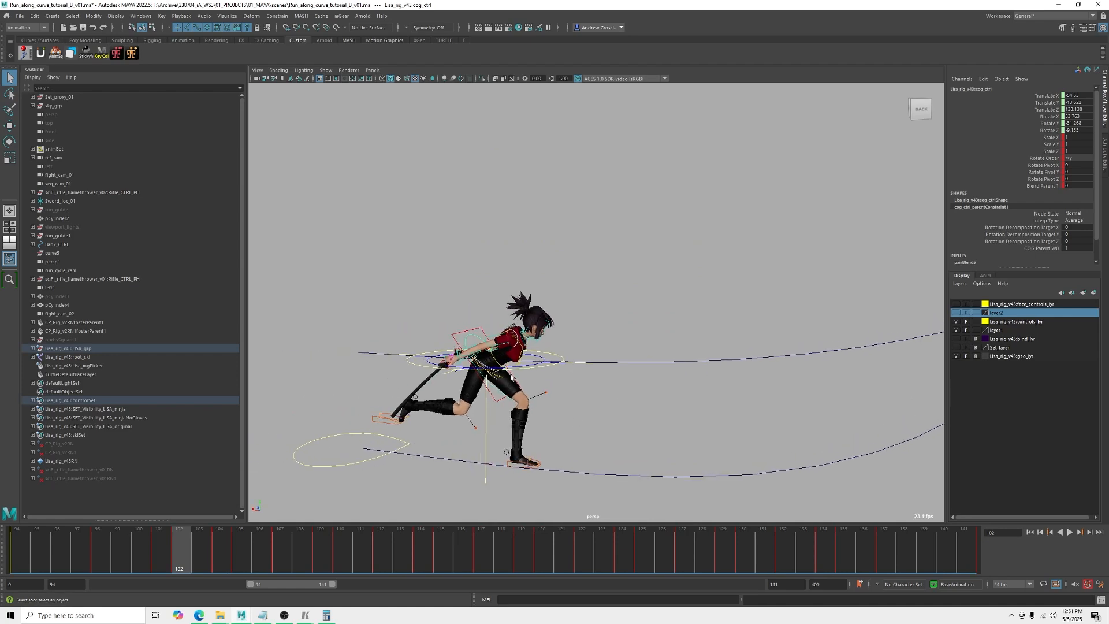
key("period")
left_click_drag(572, 418, 636, 412, "alt")
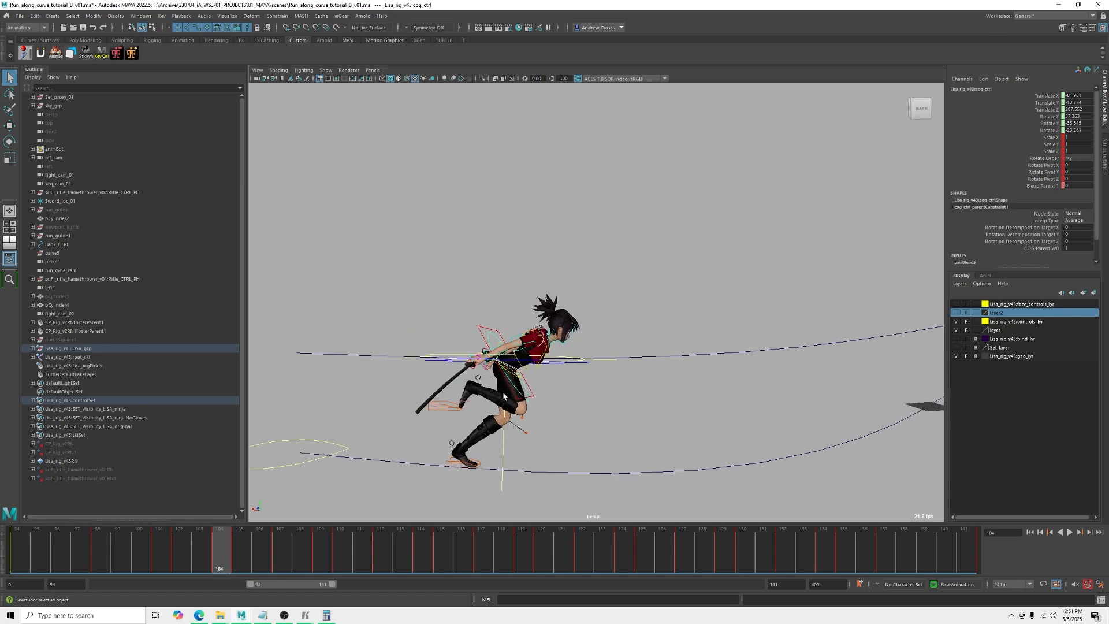
key("period")
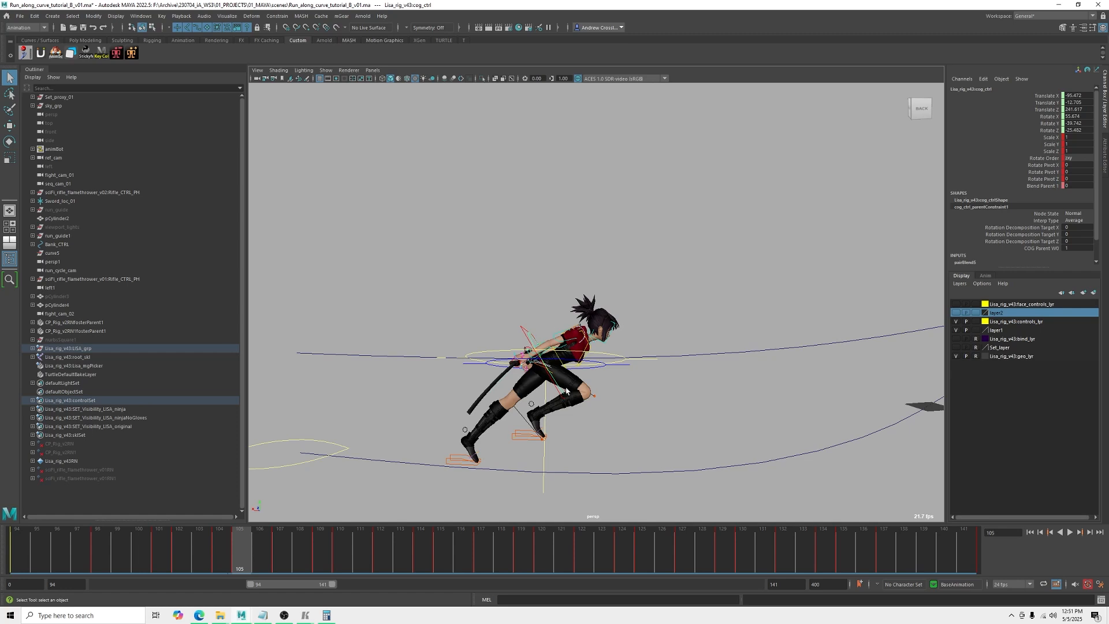
key("alt+period")
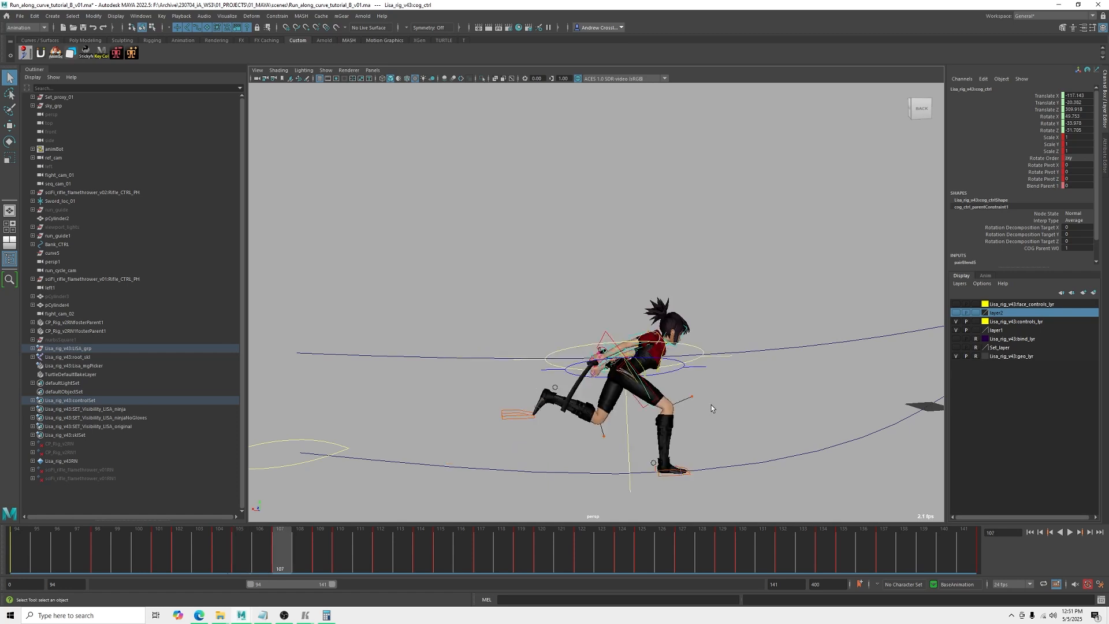
key("alt+period")
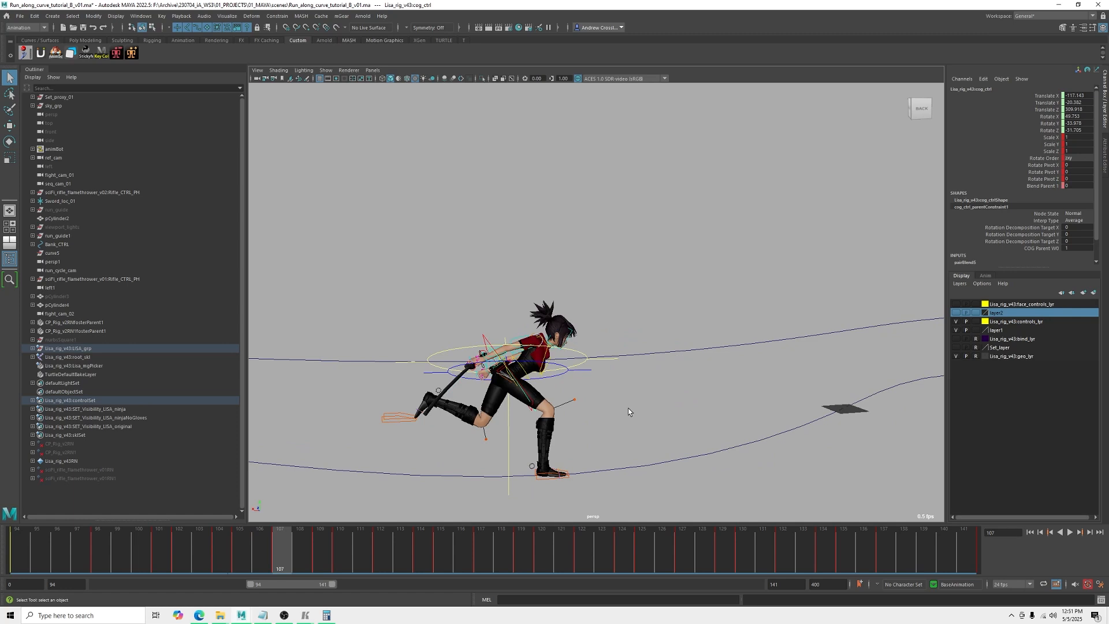
key("comma")
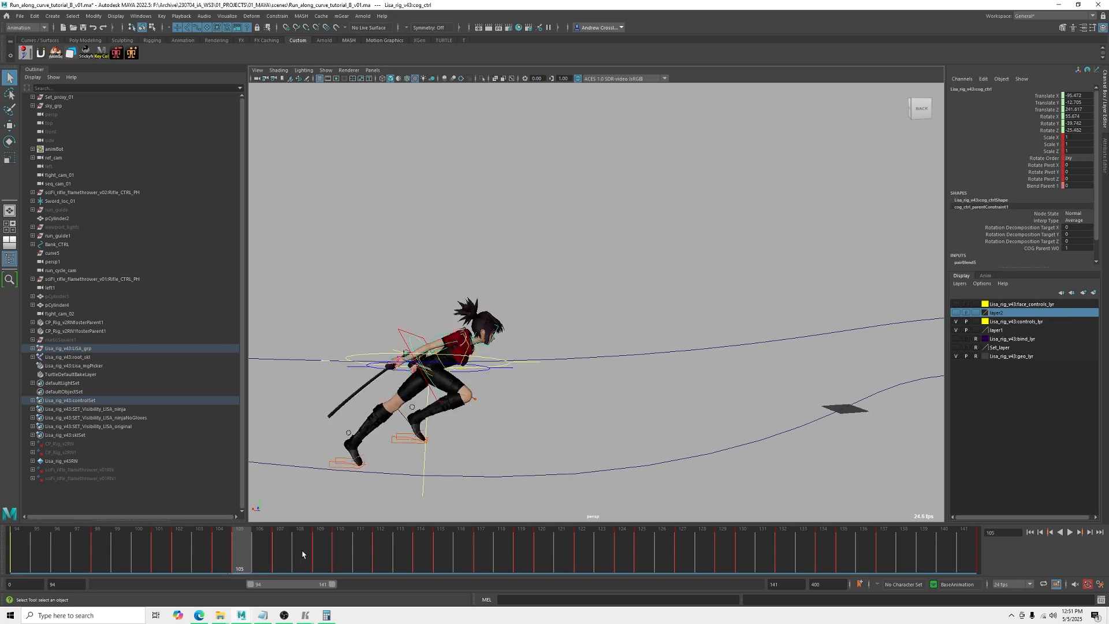
left_click(217, 550)
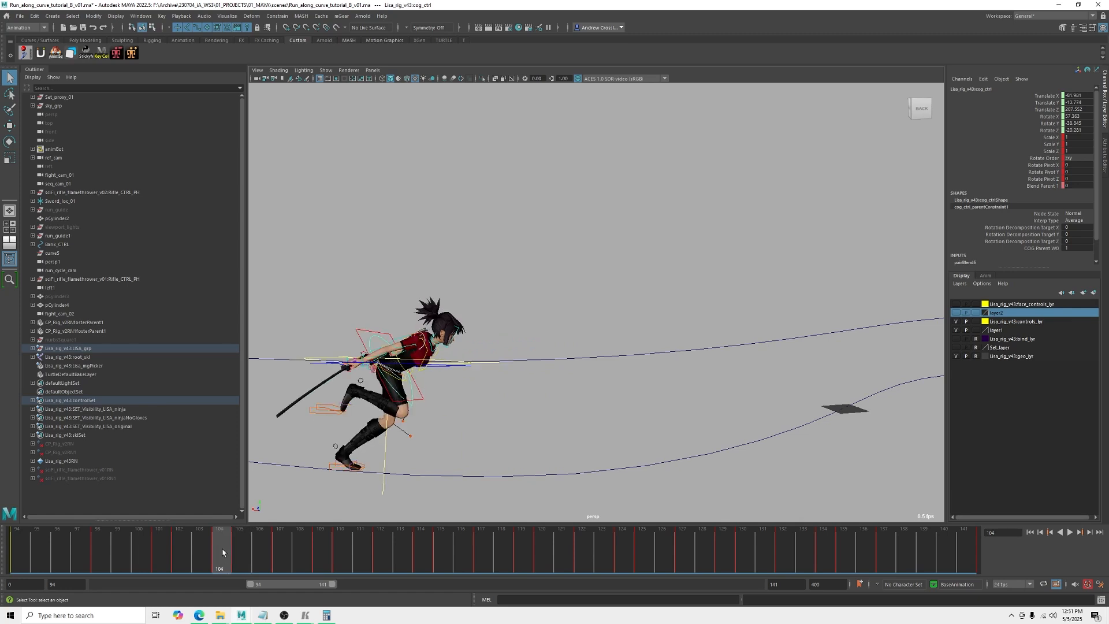
left_click(239, 552)
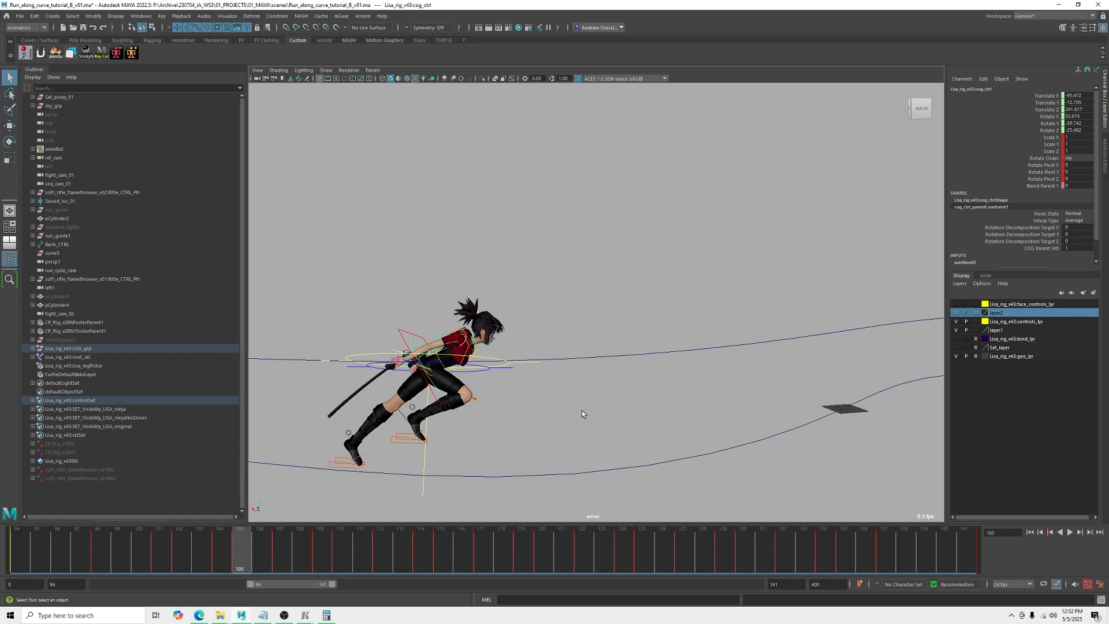
left_click(227, 536)
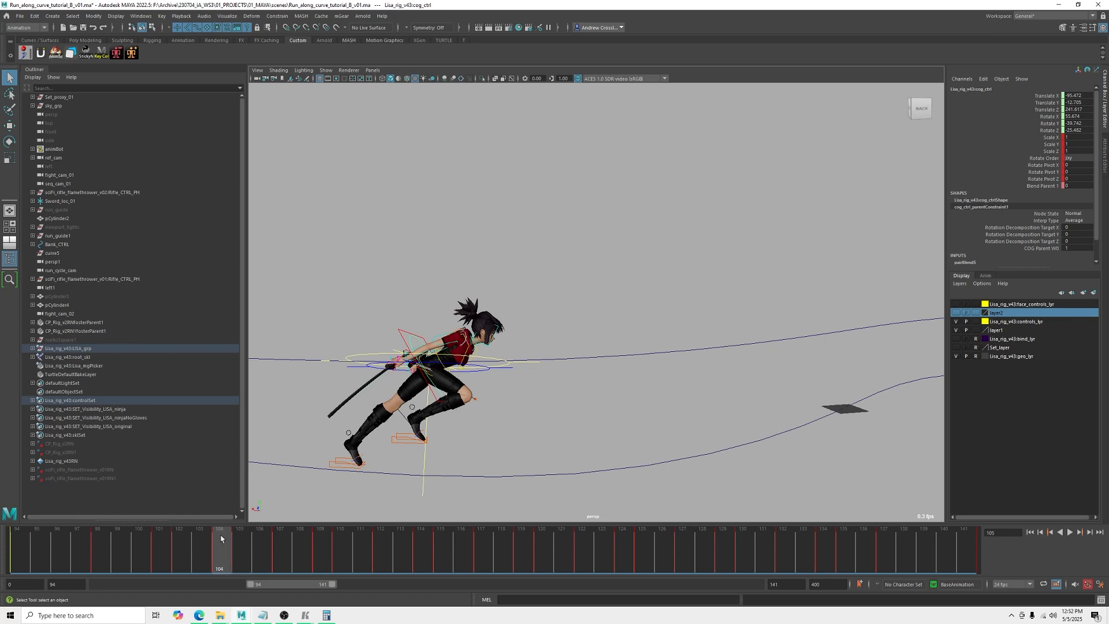
- Select all of the rig's controls with the character picker, then deselect the ground control at the start of the curve
left_click(233, 549)
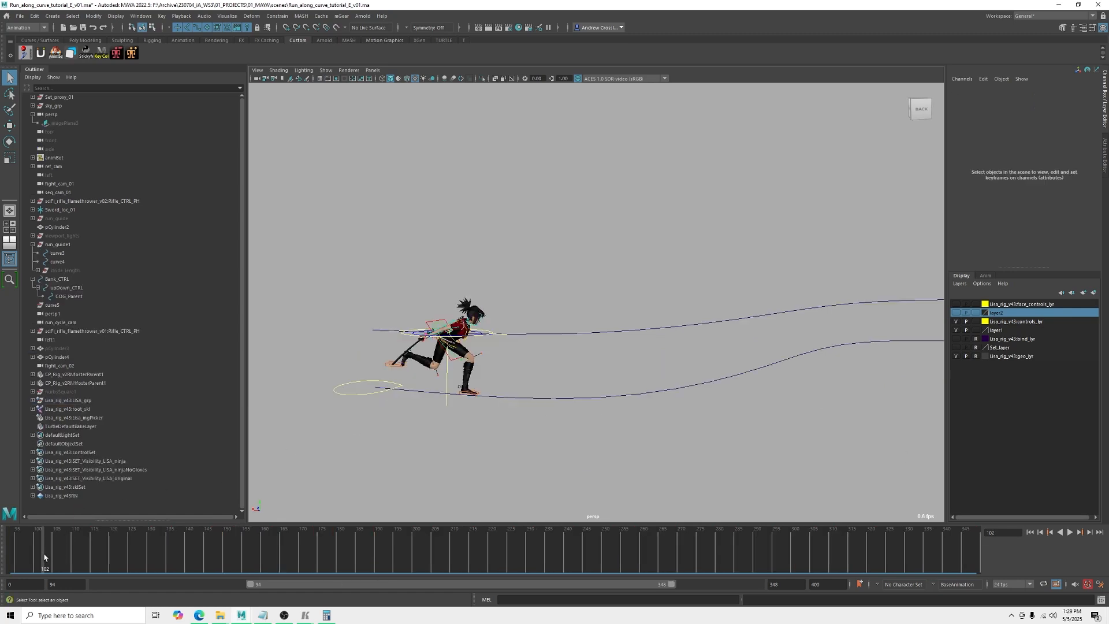
key("alt+v")
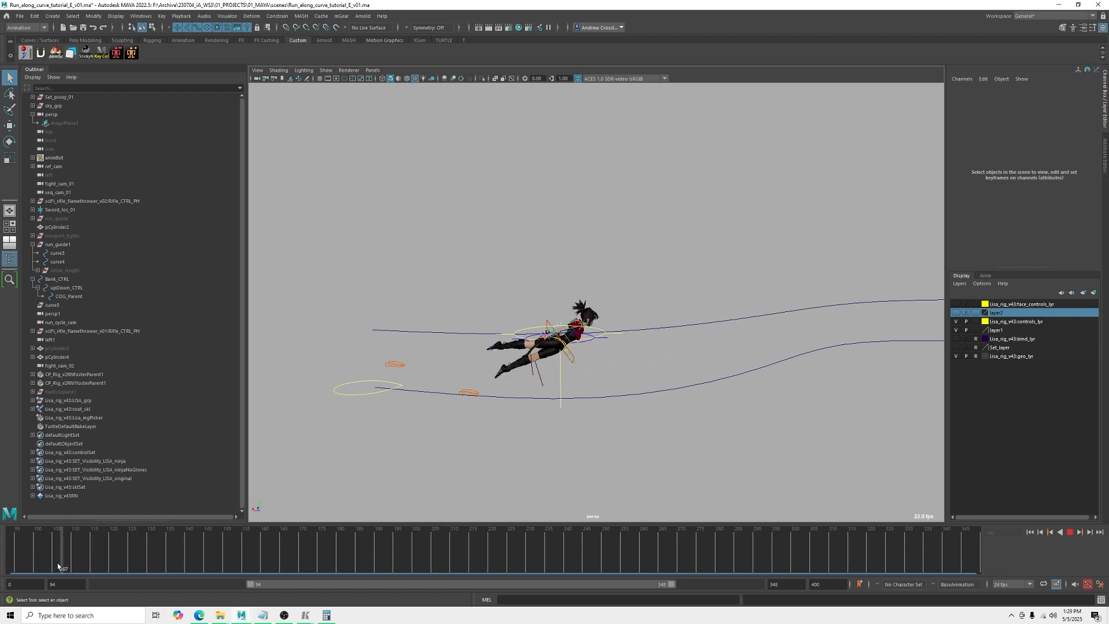
left_click_drag(59, 563, 45, 563)
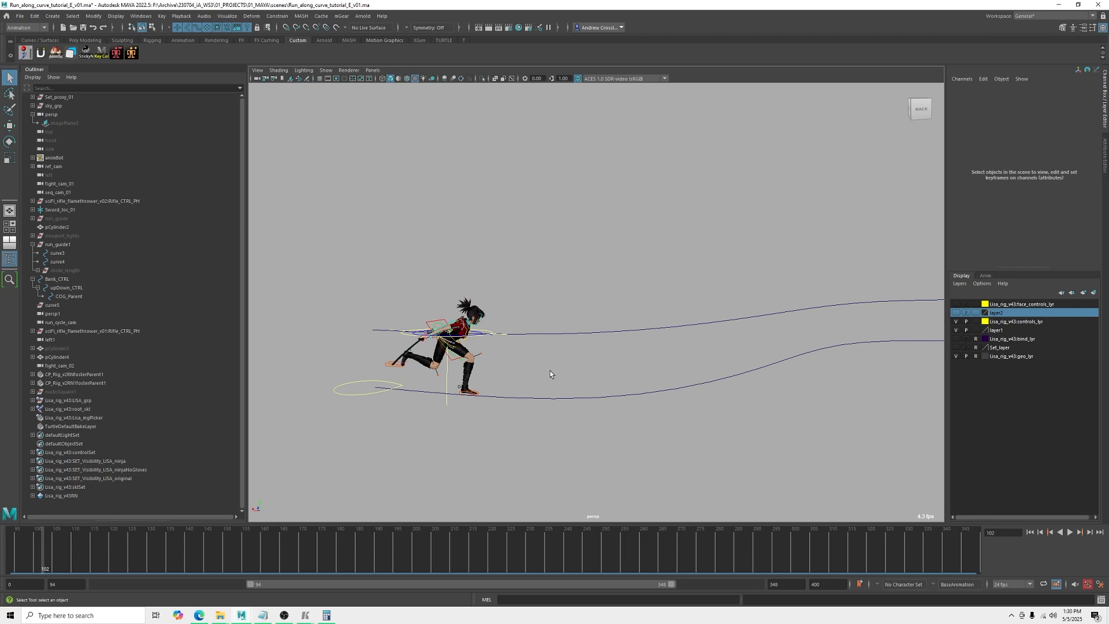
left_click(116, 53)
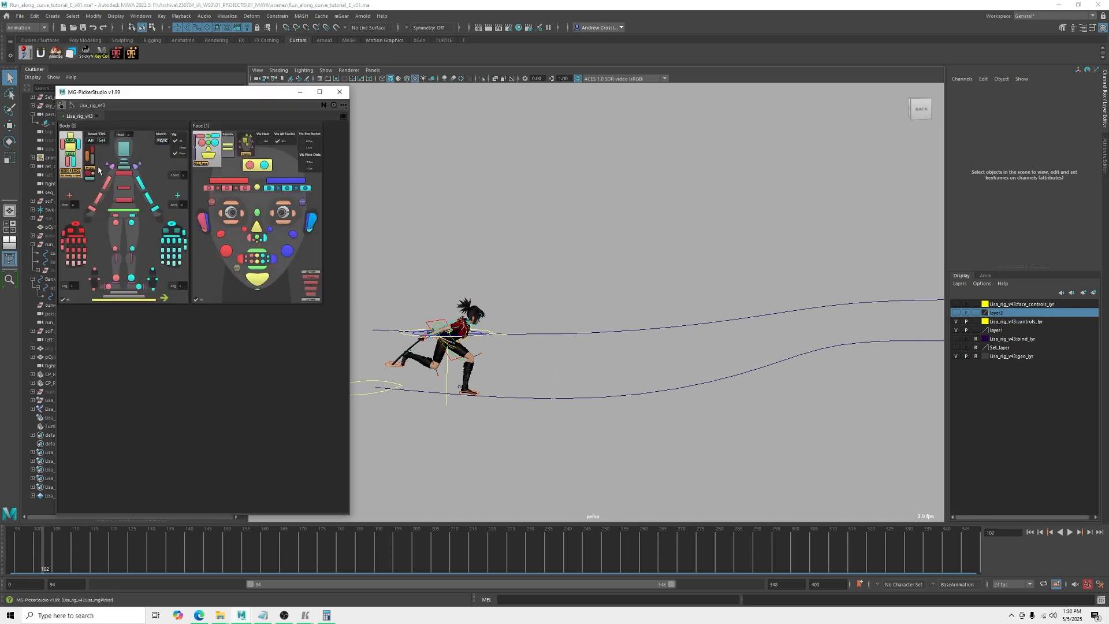
left_click(66, 178)
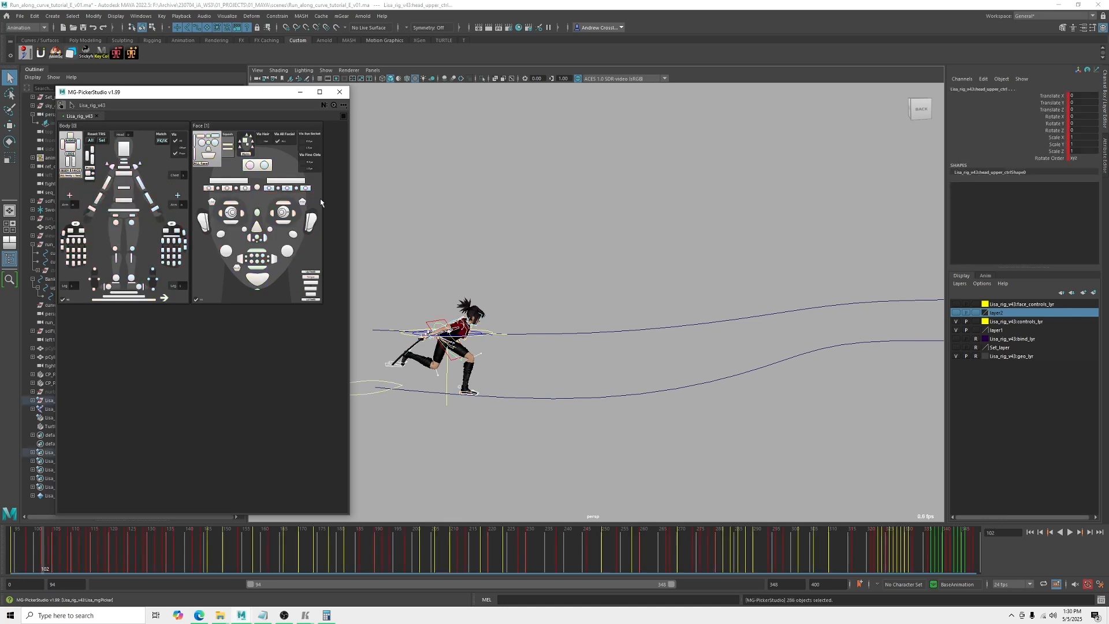
left_click(299, 93)
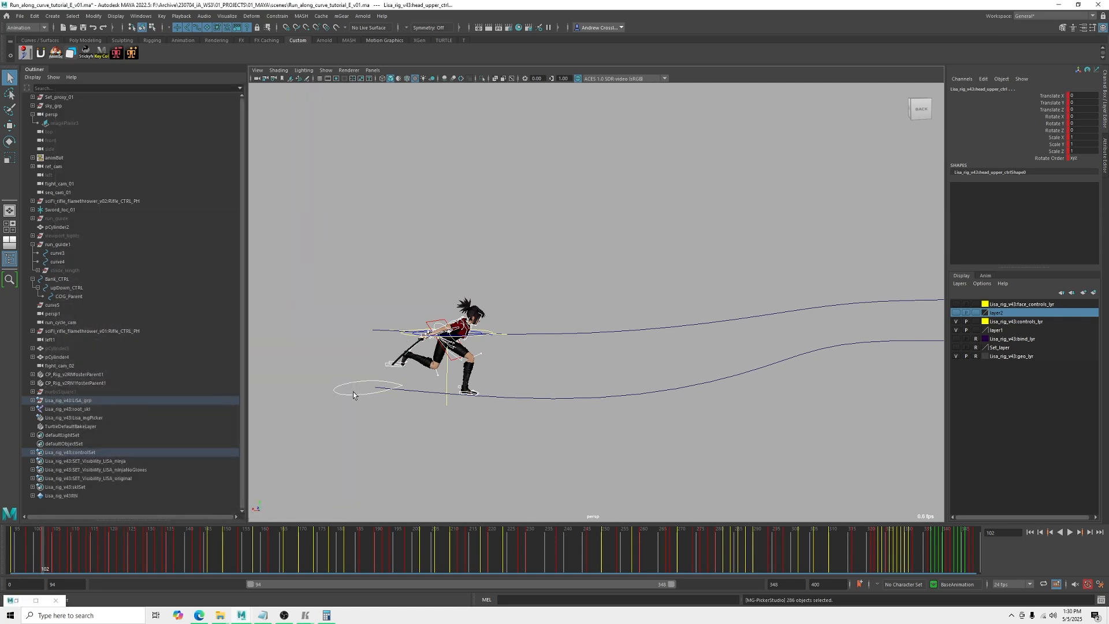
left_click_drag(353, 392, 366, 415)
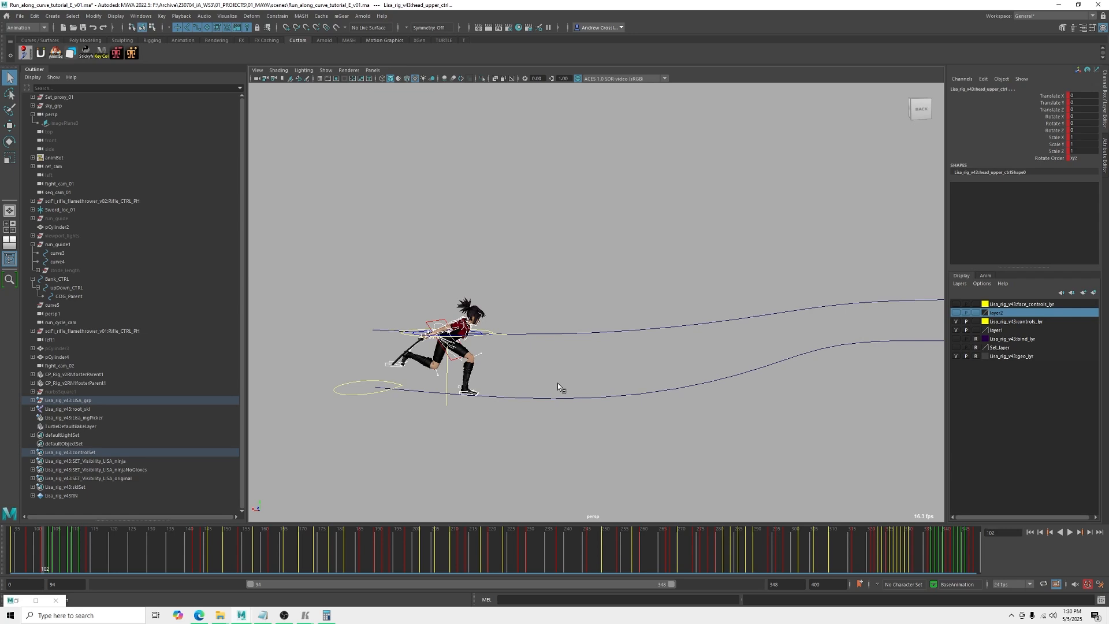
- Copy the selected controls' run keys from frame 322 to about frame 332
right_click_drag(390, 373, 623, 387, "alt")
scroll(543, 353, "up", 3)
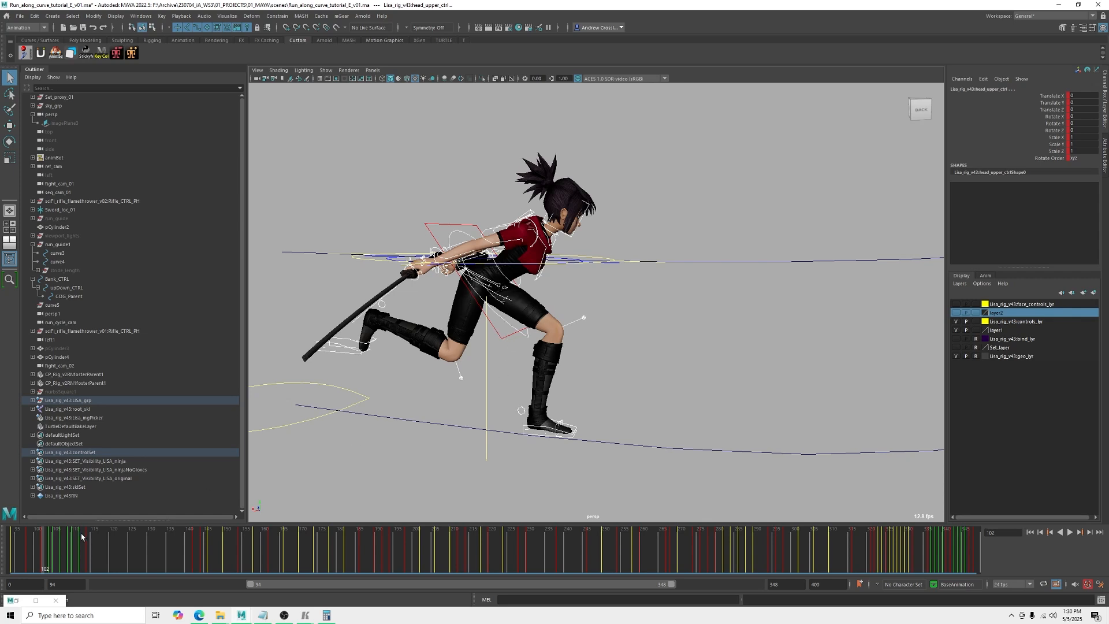
left_click(875, 547)
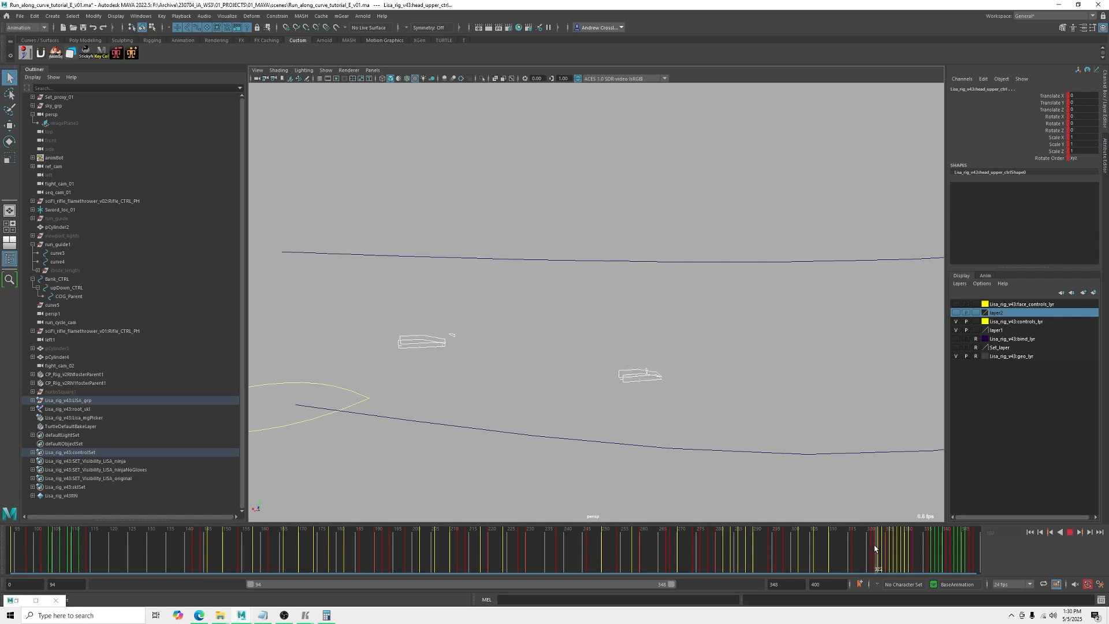
middle_click_drag(843, 368, 763, 375, "alt")
right_click_drag(763, 375, 665, 369, "alt")
middle_click_drag(664, 370, 601, 372, "alt")
middle_click_drag(910, 360, 755, 425, "alt")
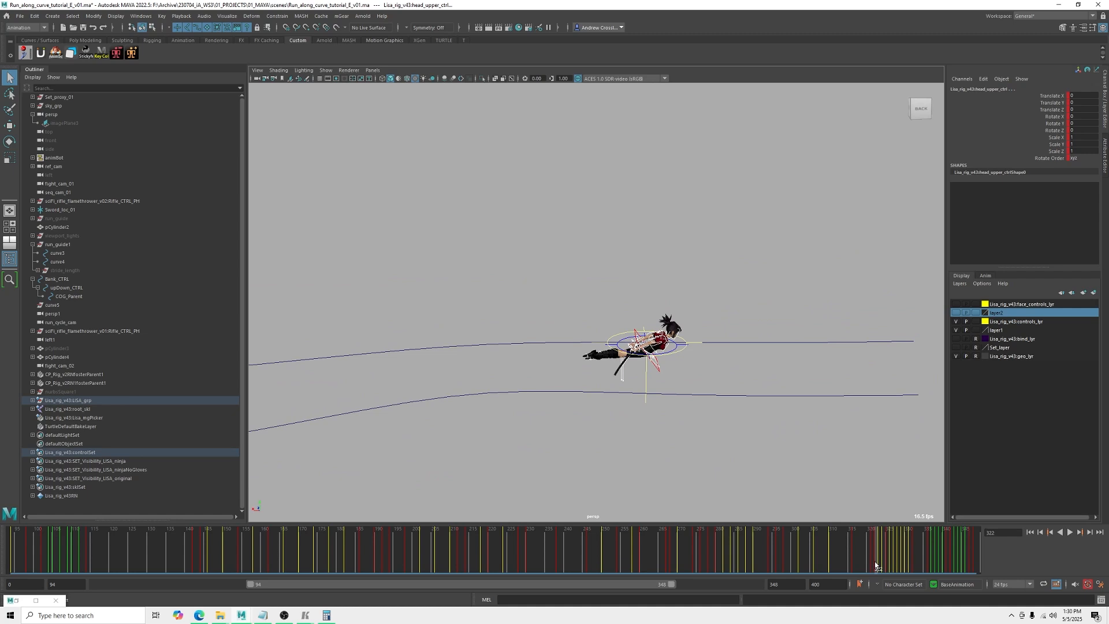
left_click_drag(875, 563, 915, 560, "shift")
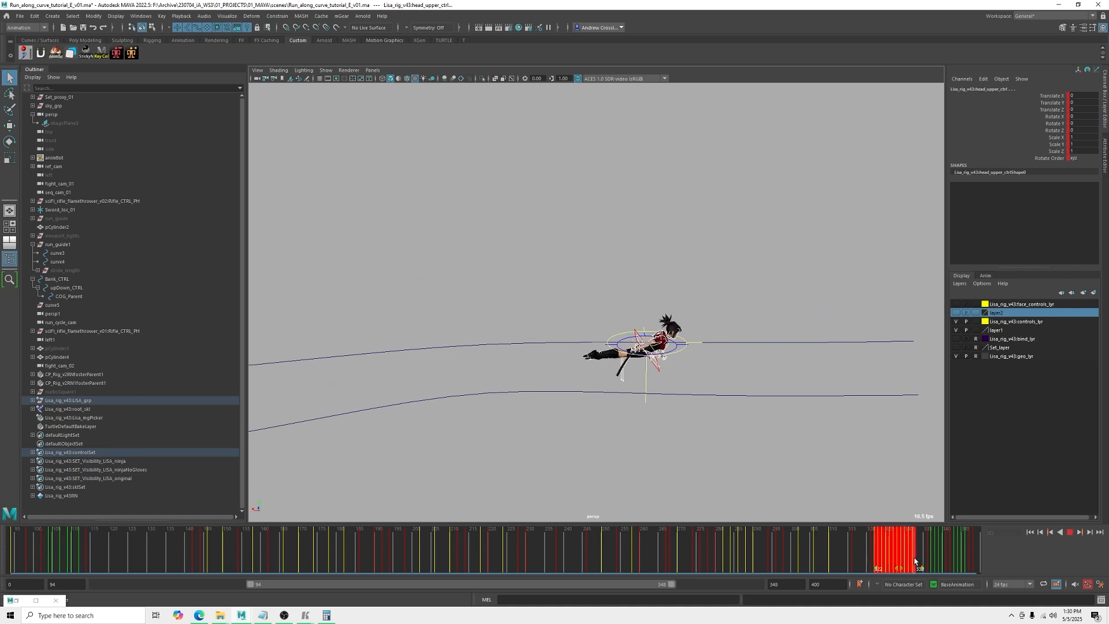
key("Escape")
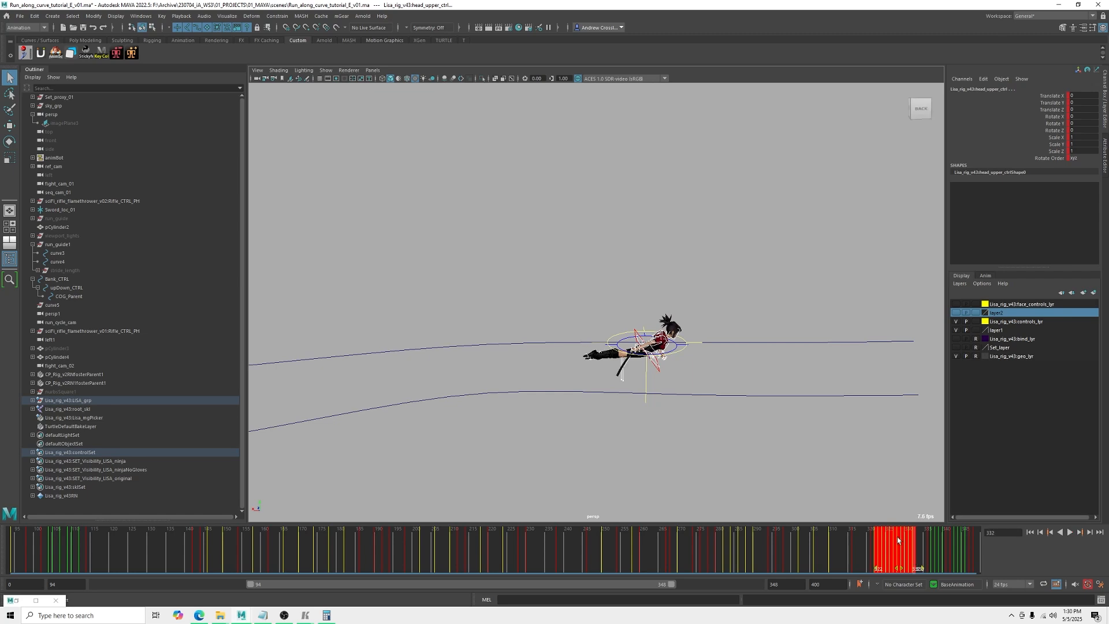
right_click(897, 540)
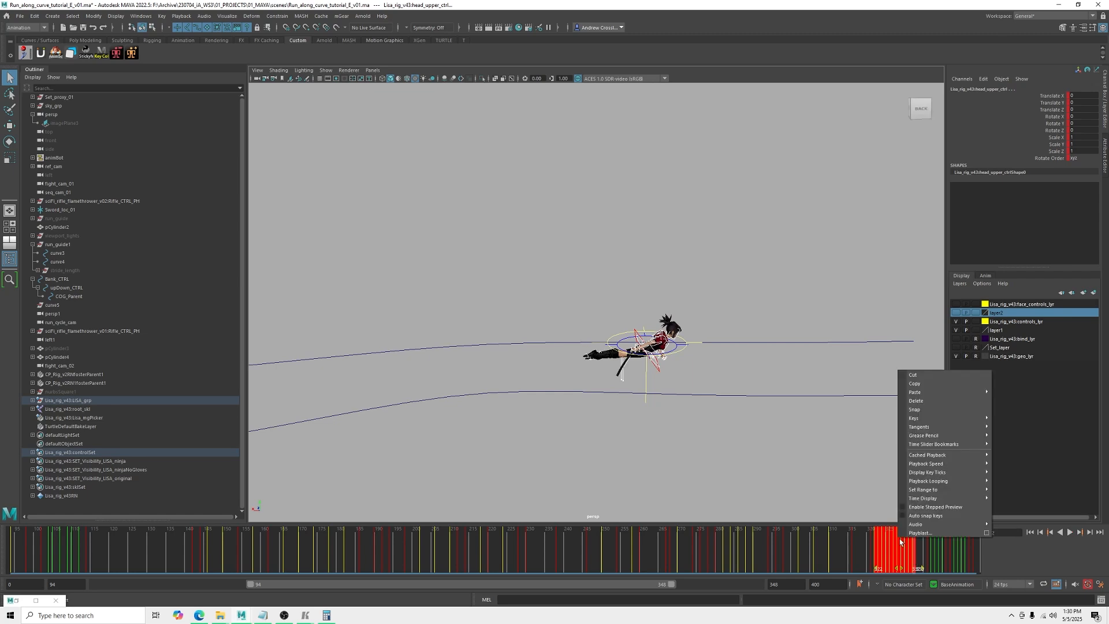
left_click(914, 384)
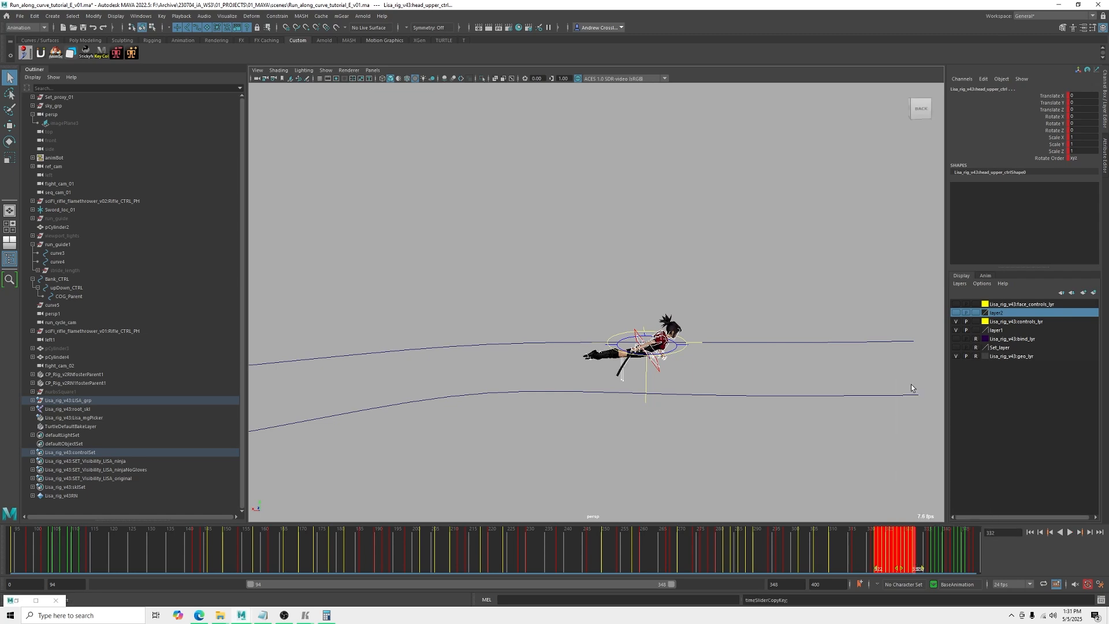
- Paste the copied run keys onto the selected controls at frame 102
left_click(44, 553)
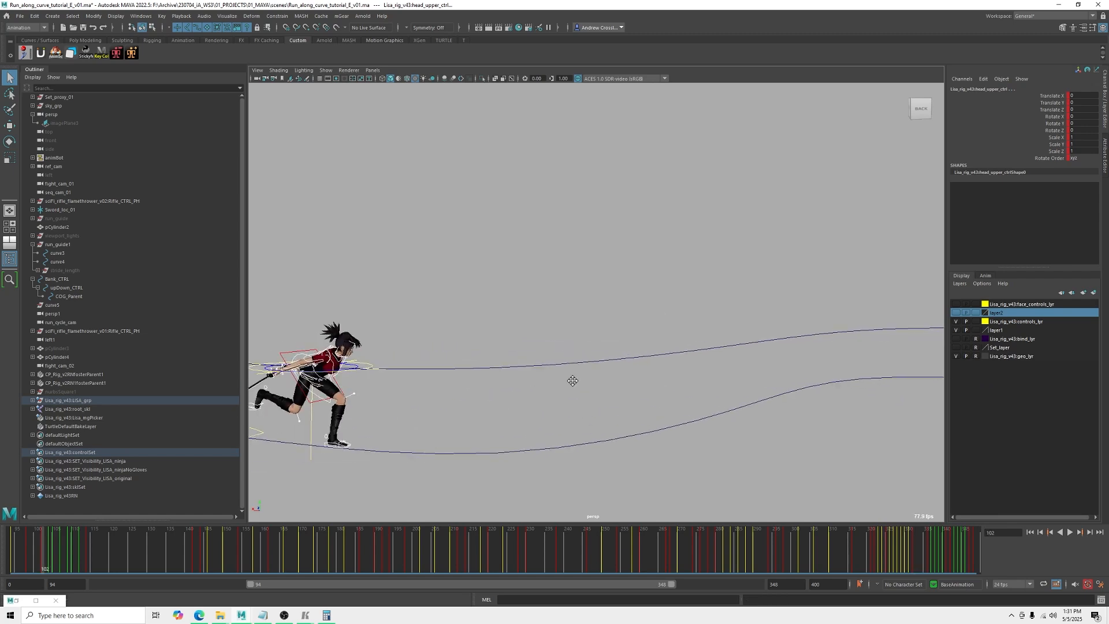
right_click(43, 549)
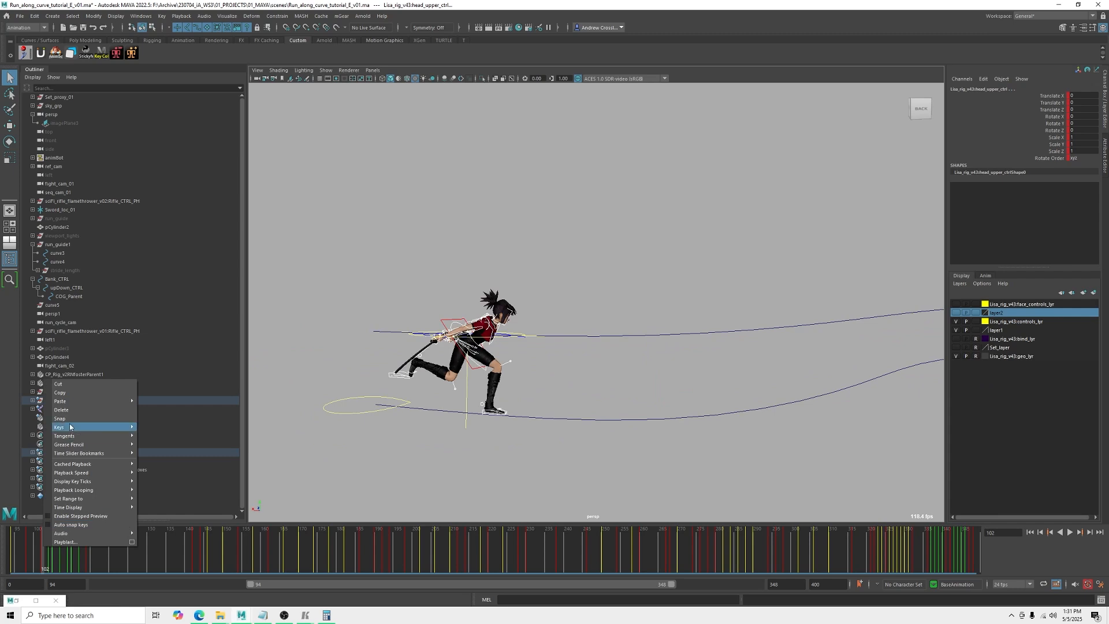
mouse_move(72, 407)
left_click(167, 402)
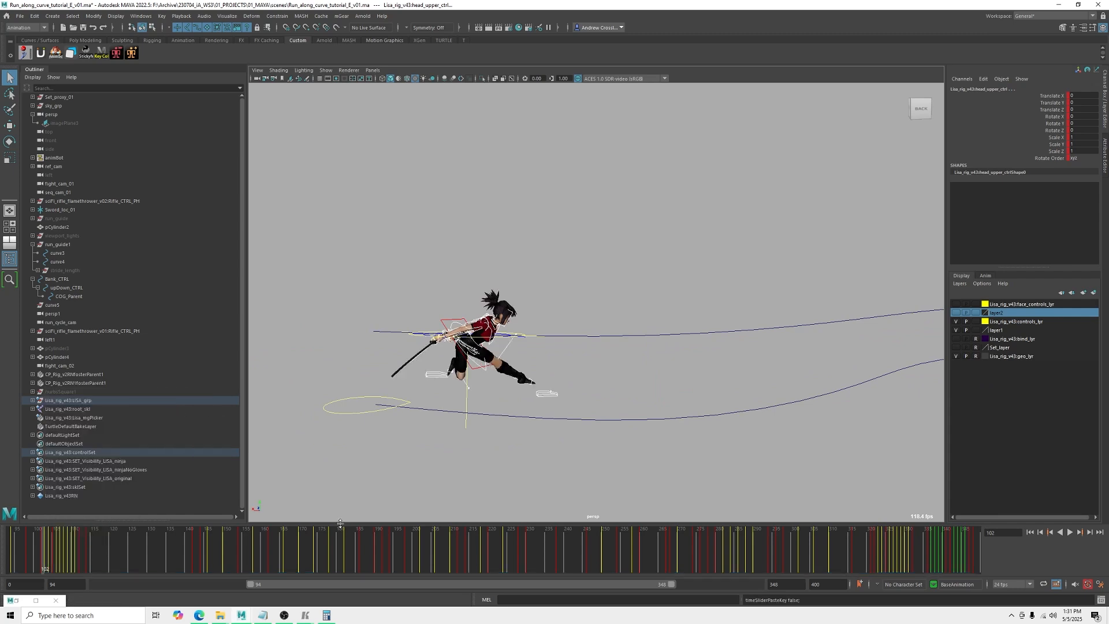
- Unhide the stride_length guide inside run_guide1
left_click_drag(534, 393, 572, 393, "alt")
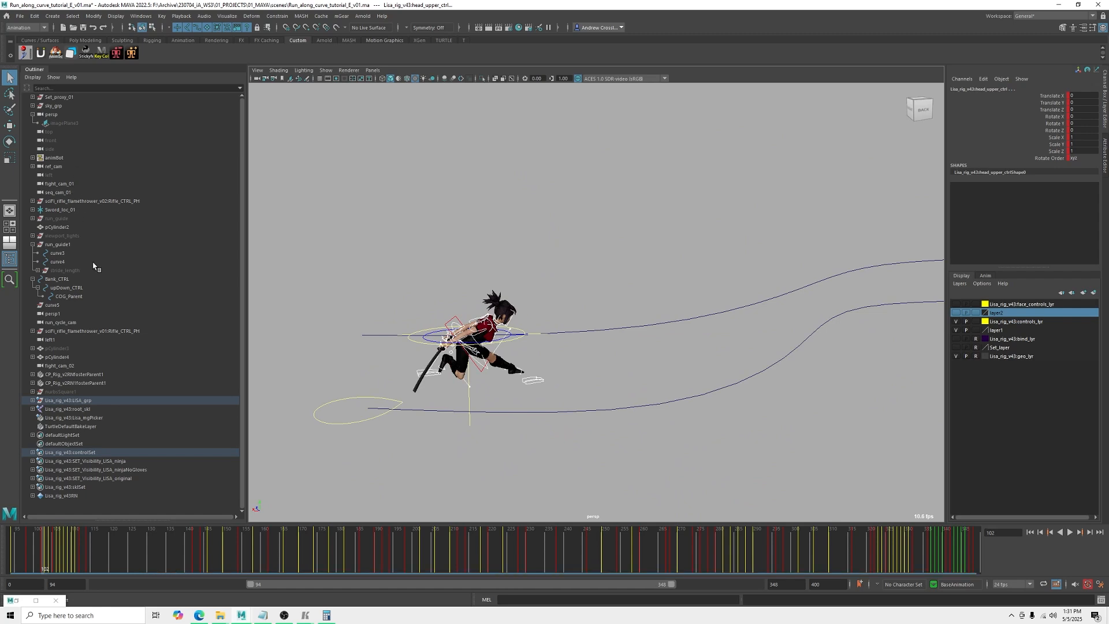
left_click(76, 270)
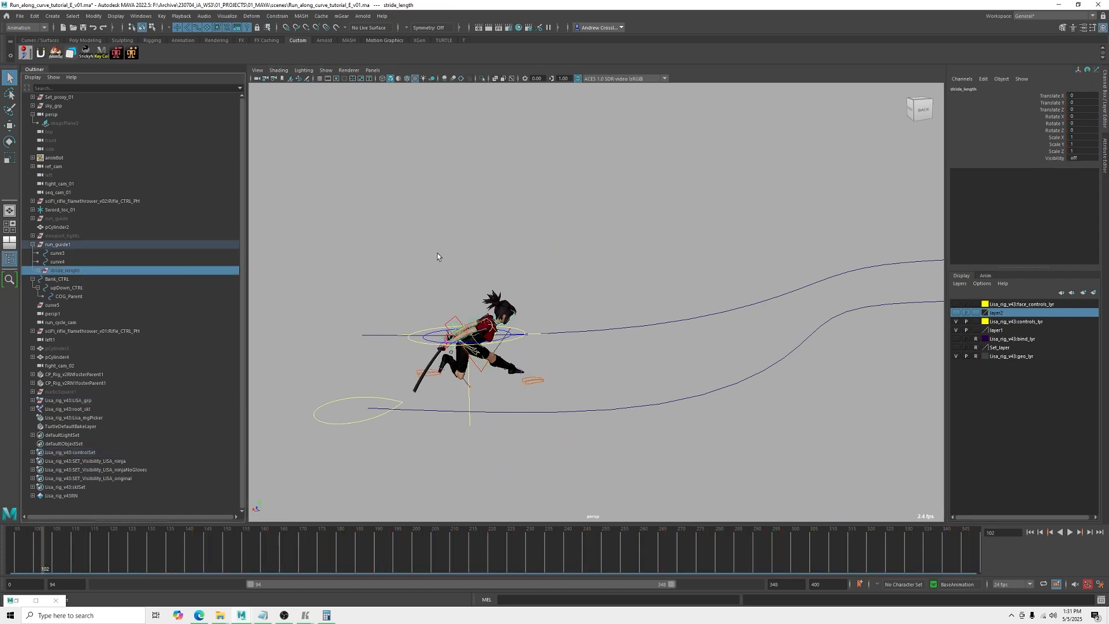
key("shift+h")
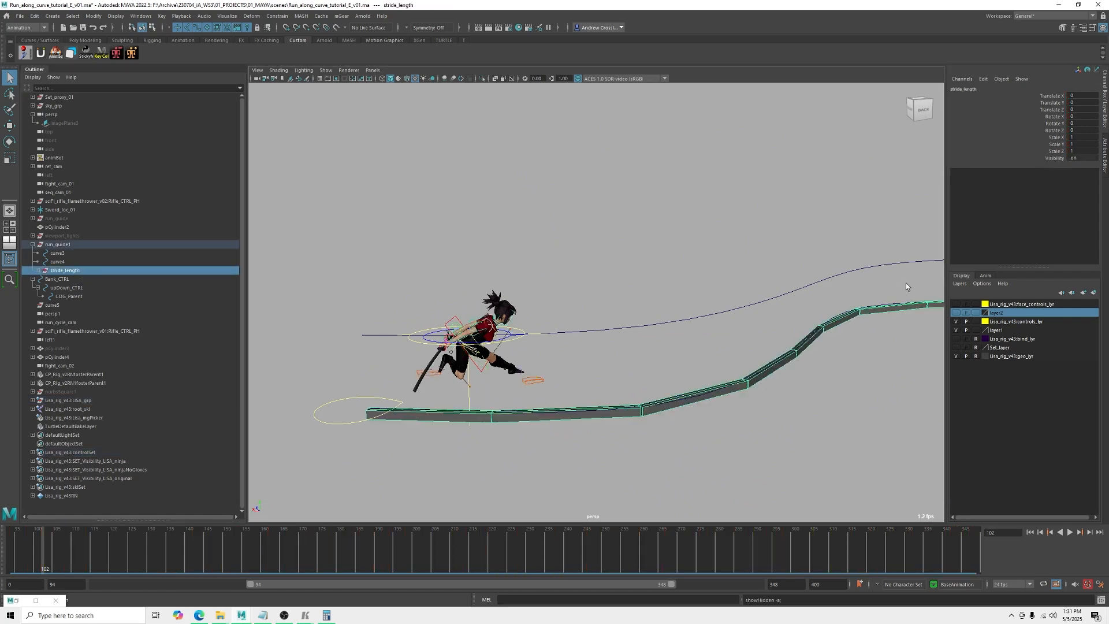
- Move the left foot's IK control onto the stride guide beneath the body at frame 102, at about X -90.1 and Z 162.2
left_click_drag(664, 343, 604, 417, "alt")
left_click(561, 396)
key("w")
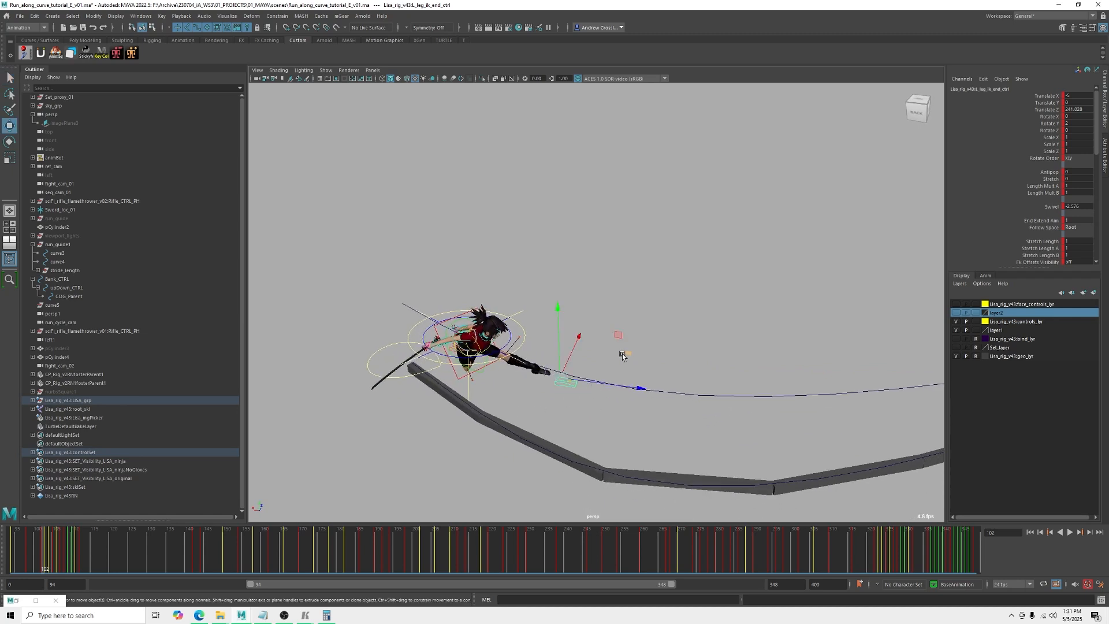
middle_click_drag(621, 354, 489, 445)
left_click_drag(490, 444, 511, 428, "alt")
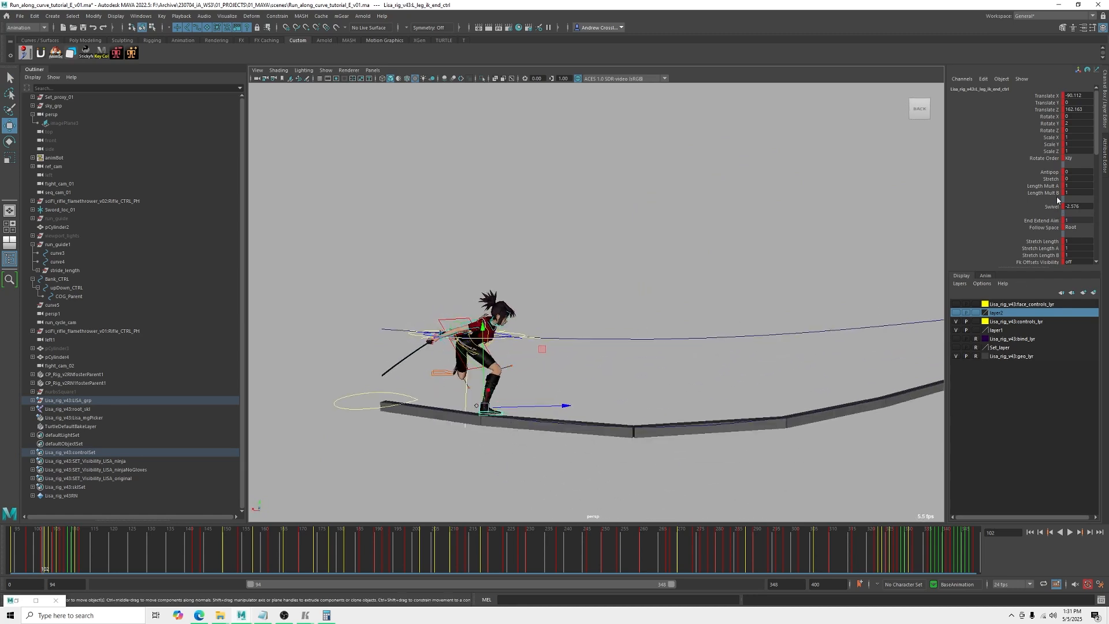
- Inspect the left foot's contact with the stride guide and its reverse ball control at frame 102
right_click_drag(469, 406, 629, 426, "alt")
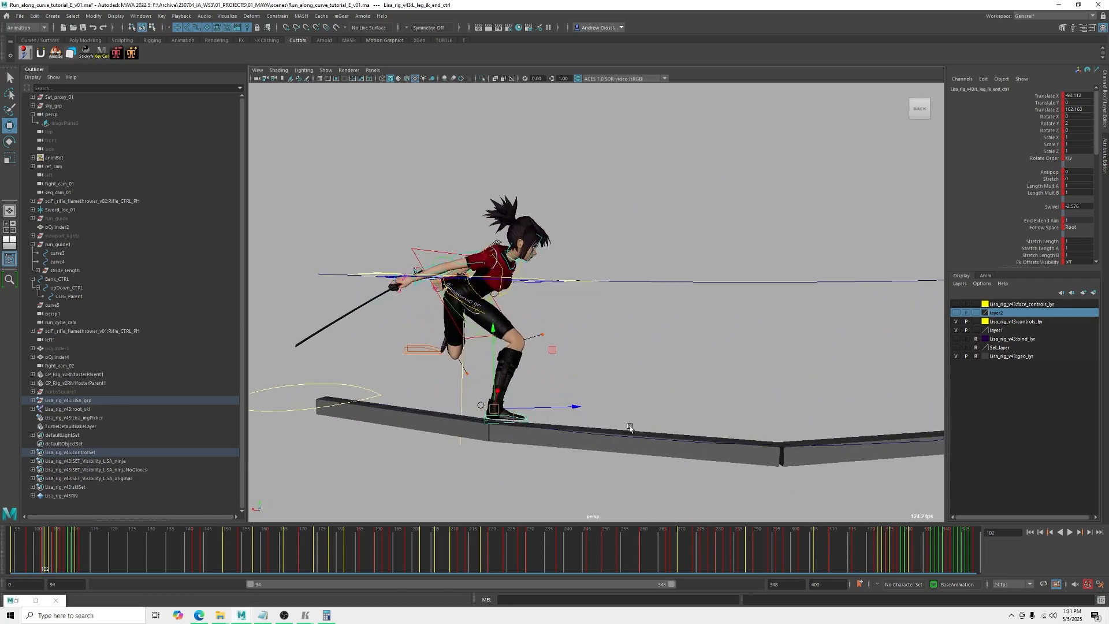
left_click_drag(628, 427, 537, 427, "alt")
right_click_drag(537, 427, 543, 472, "alt")
middle_click_drag(543, 473, 566, 441, "alt")
key("q")
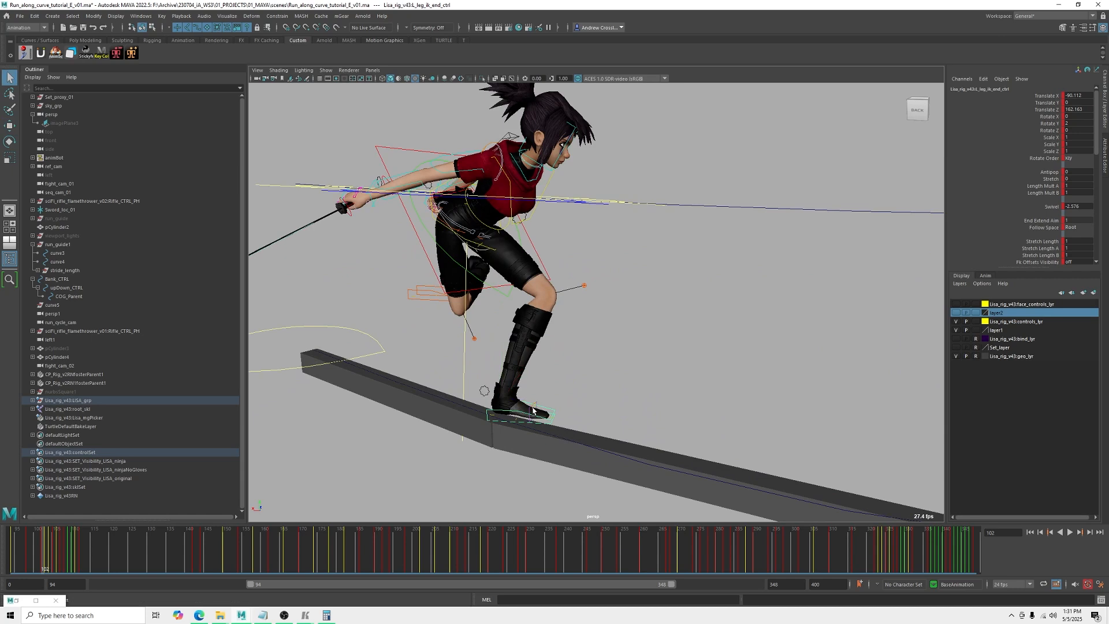
left_click(533, 411)
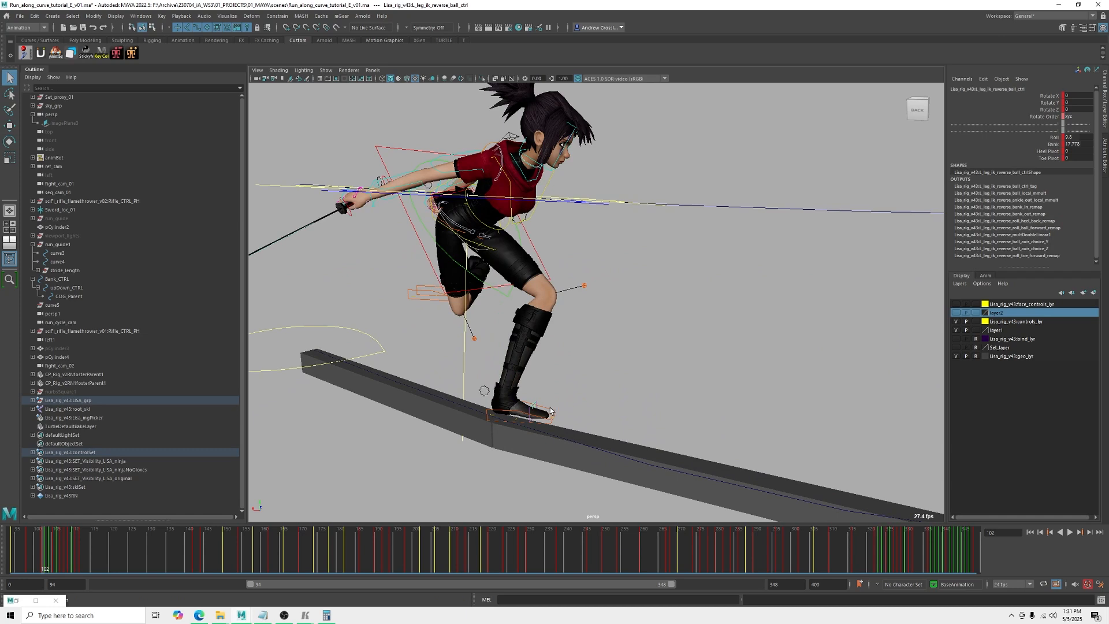
left_click_drag(692, 327, 611, 366, "alt")
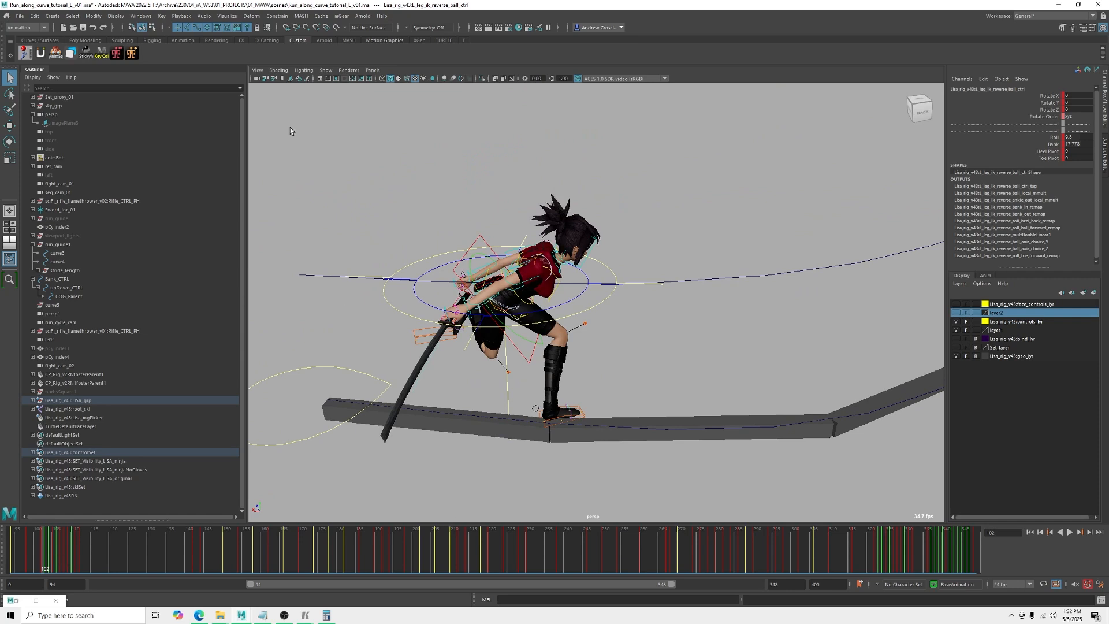
- Select all of the rig's controls with the character picker and cut their keys at frame 103
left_click(118, 56)
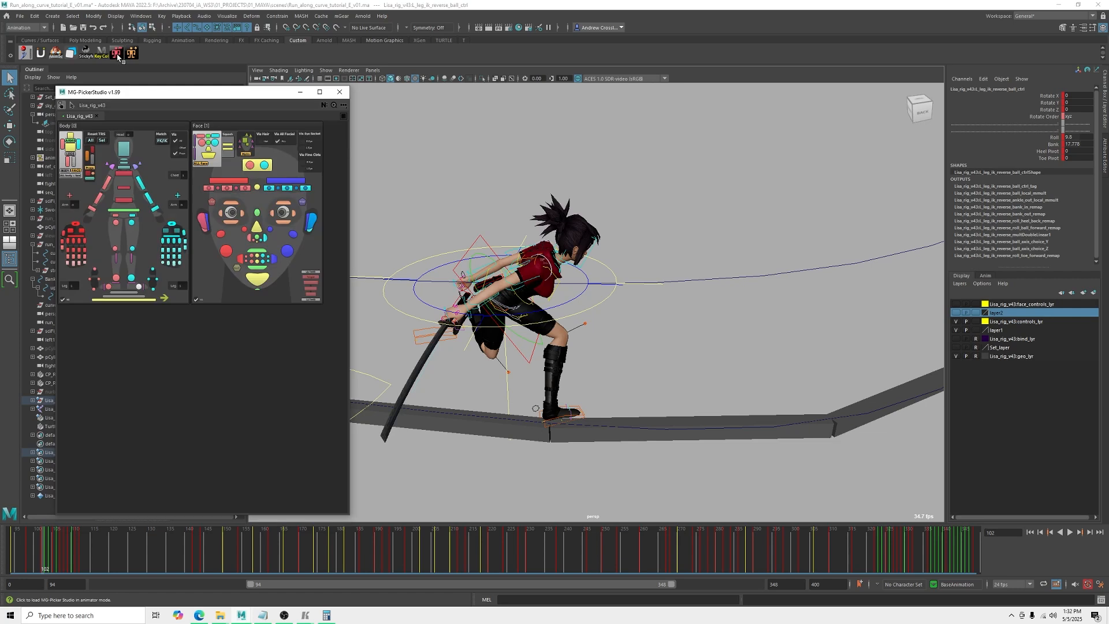
left_click(70, 175)
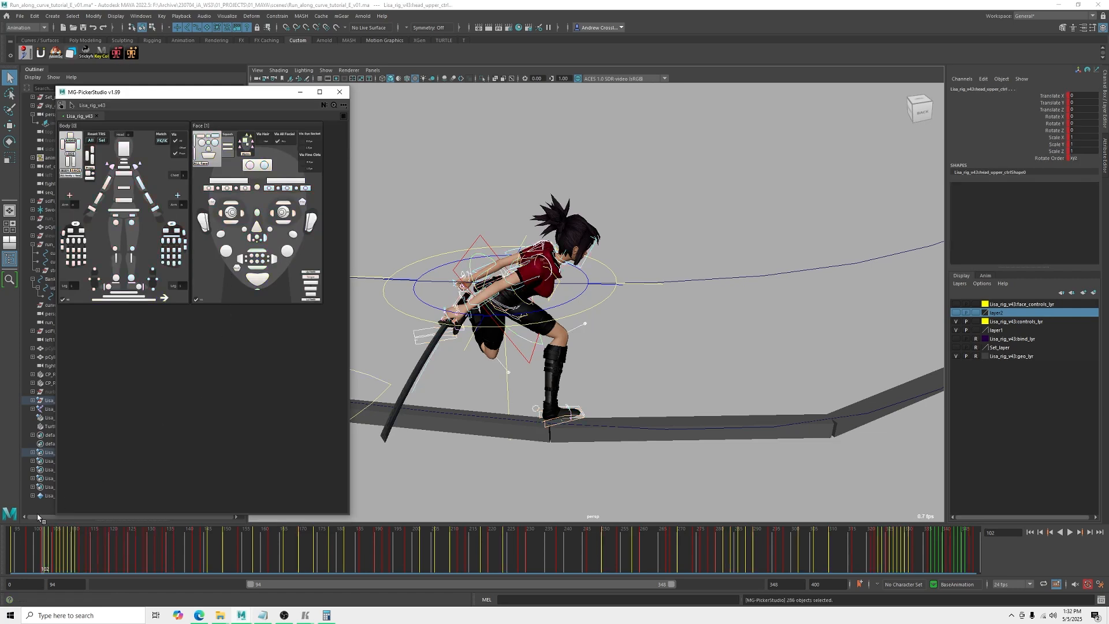
left_click_drag(44, 553, 45, 554)
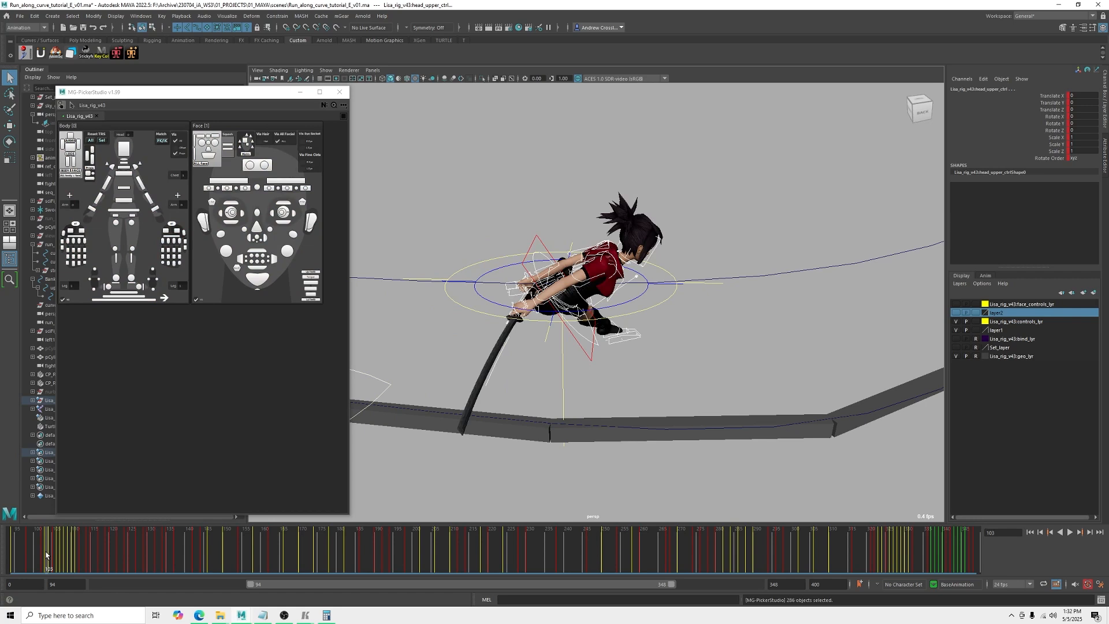
right_click(46, 553)
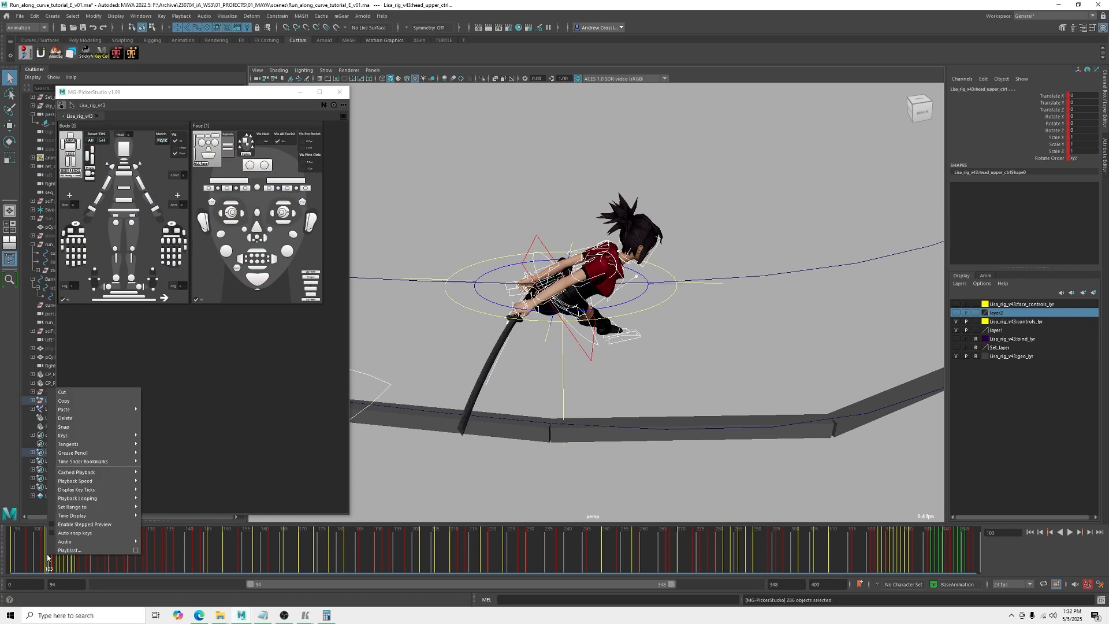
left_click(72, 393)
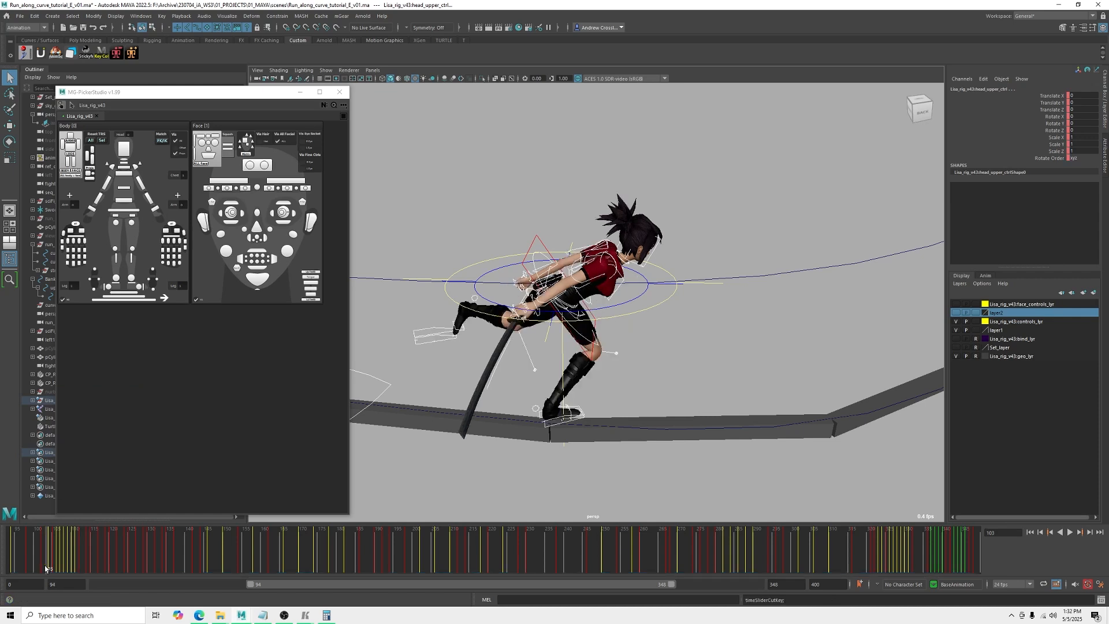
- Cut the selected controls' keys at frame 106
key("alt+v")
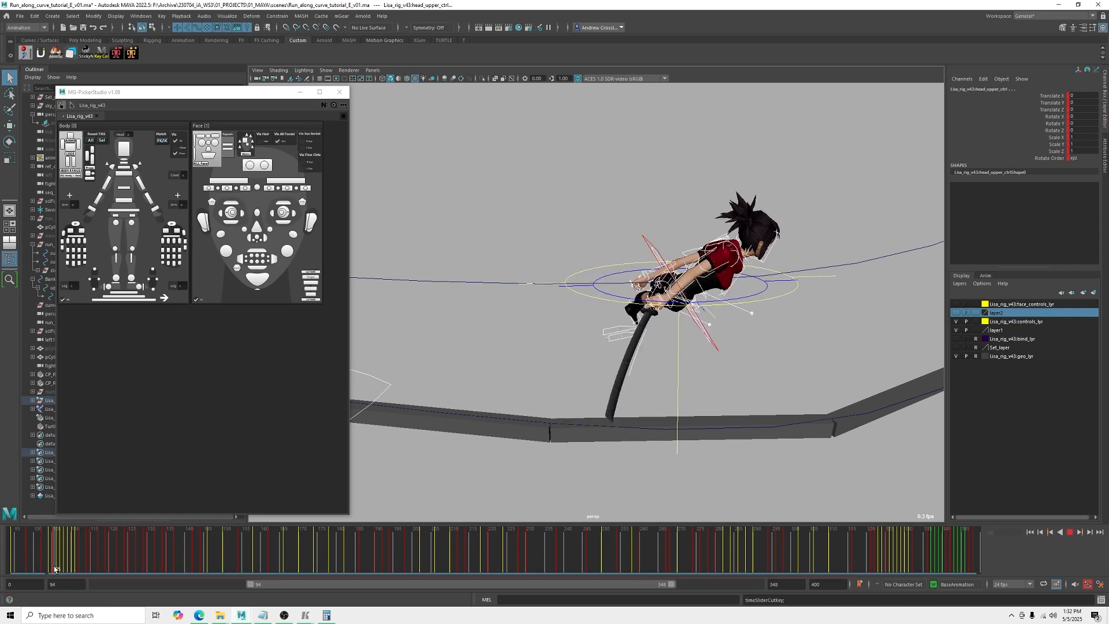
left_click(60, 566)
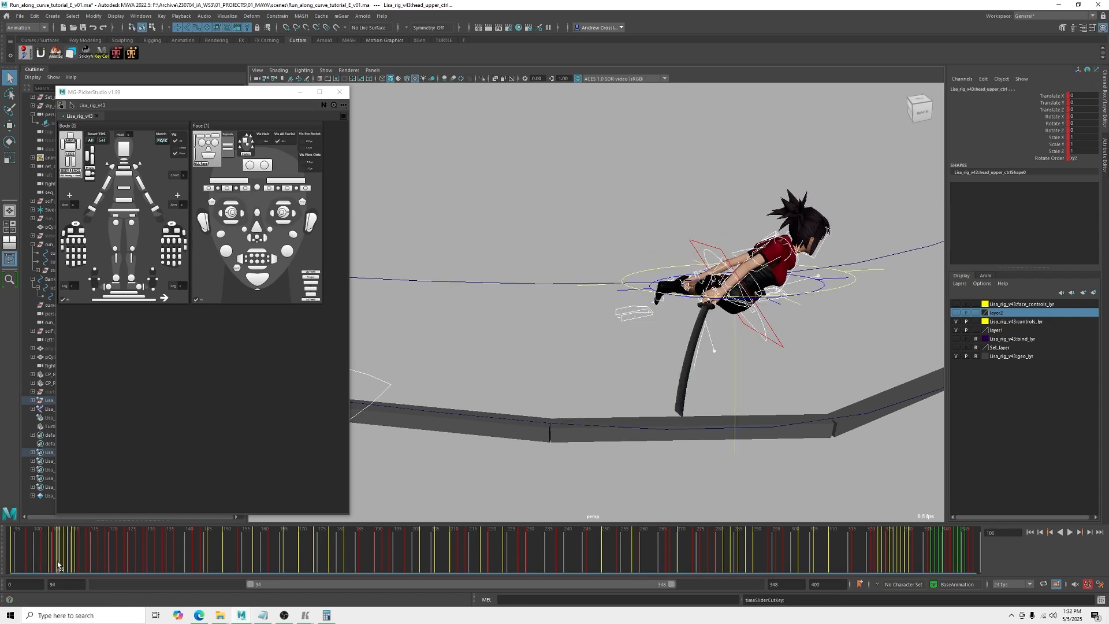
right_click(57, 565)
left_click(85, 399)
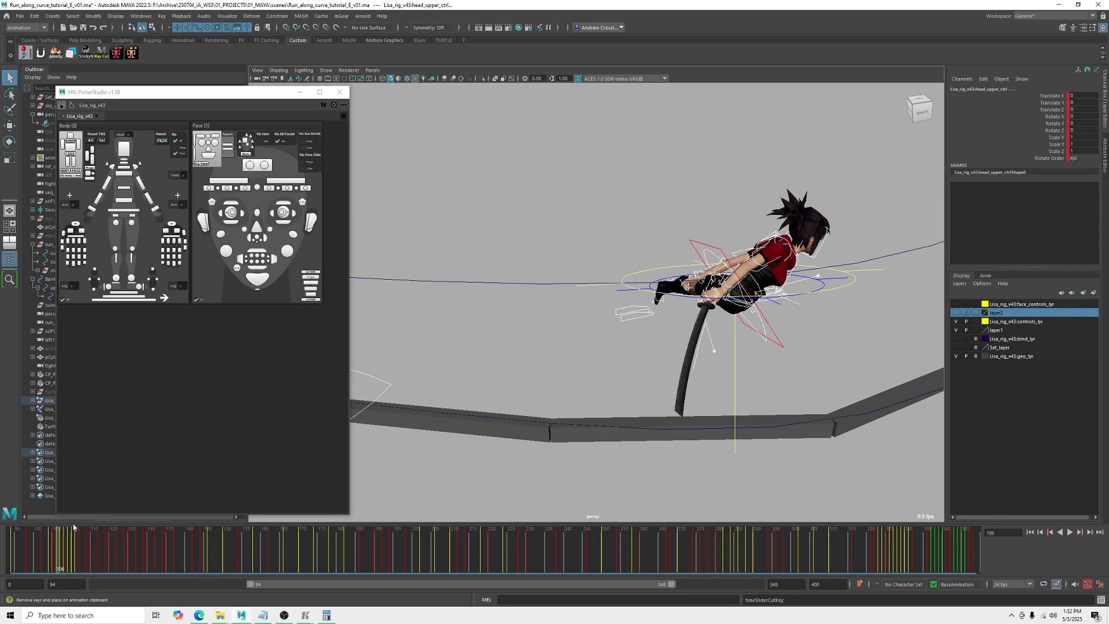
- Cut the selected controls' keys at frames 108 and 111
key("alt+v")
left_click(65, 567)
right_click(65, 567)
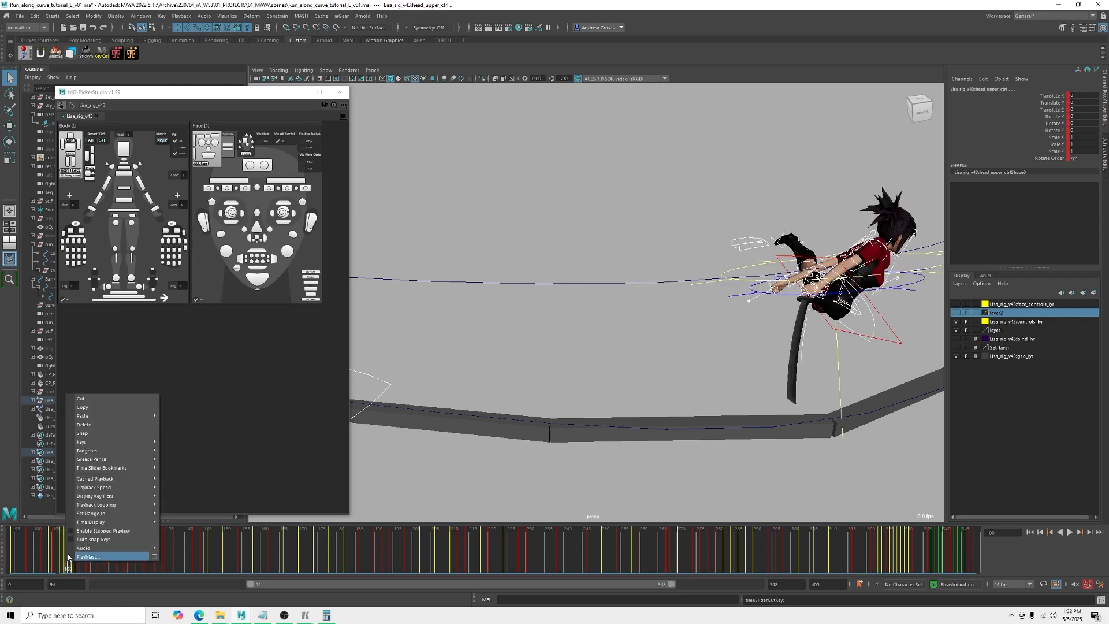
left_click(87, 398)
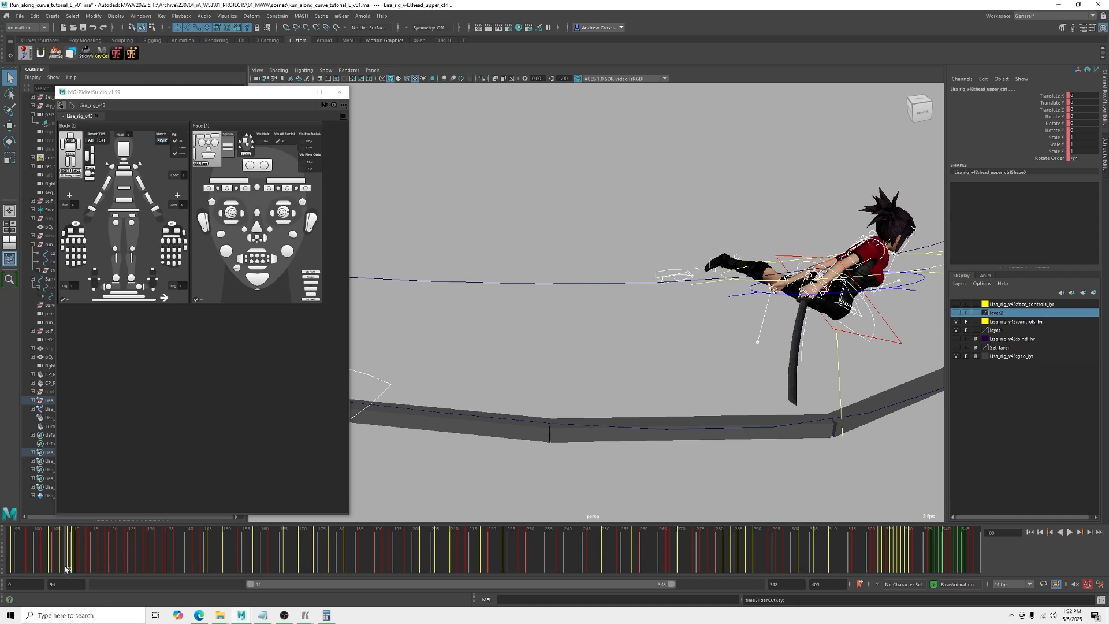
key("alt+v")
left_click(77, 563)
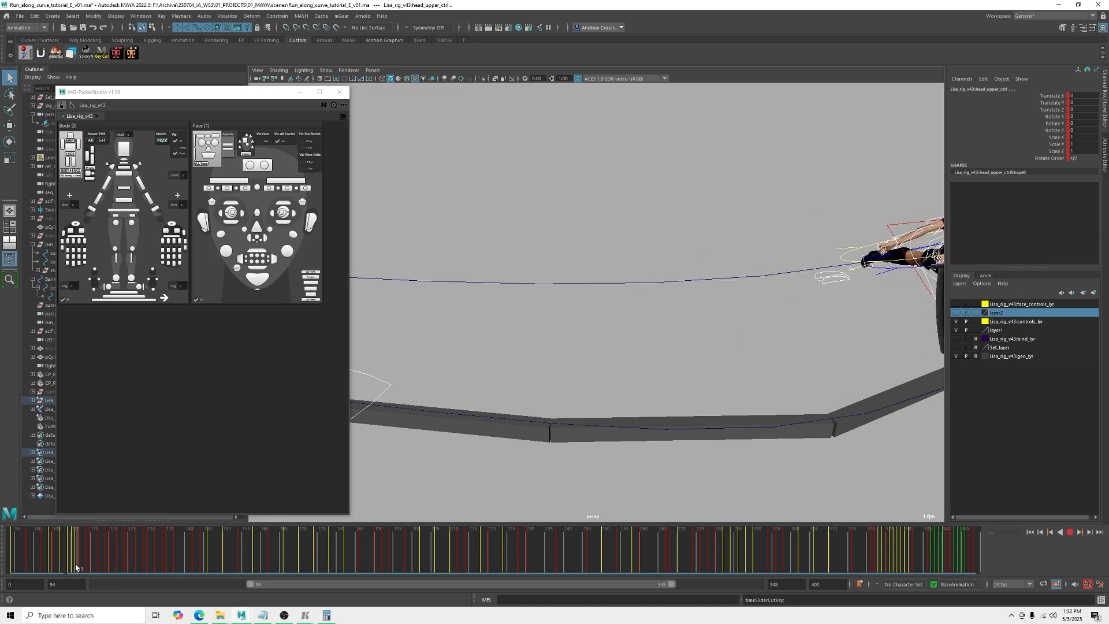
right_click(76, 564)
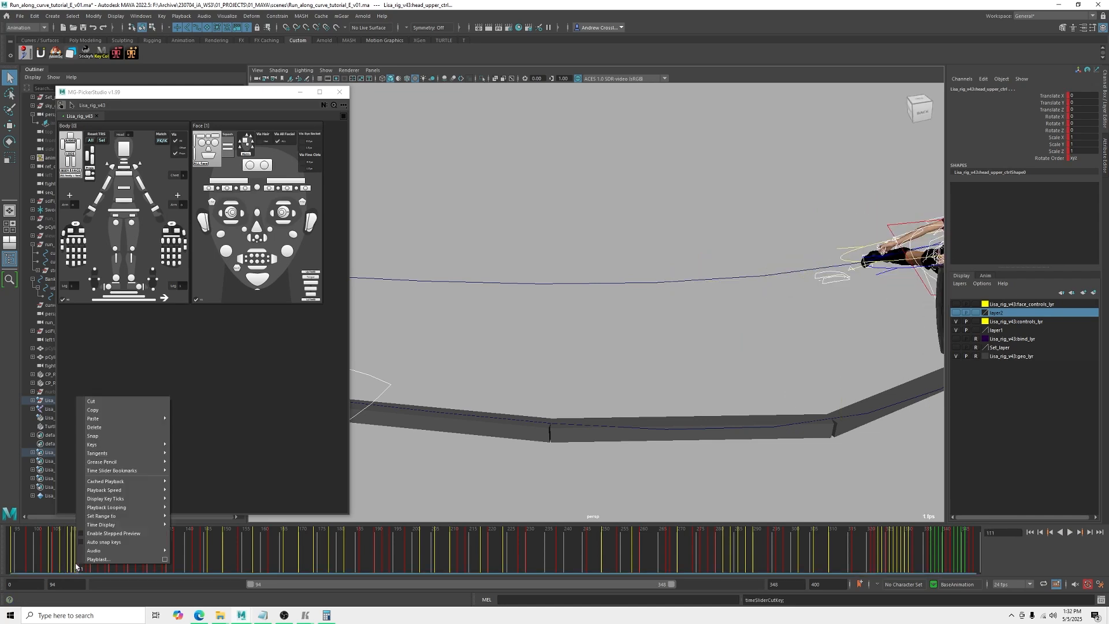
left_click(100, 397)
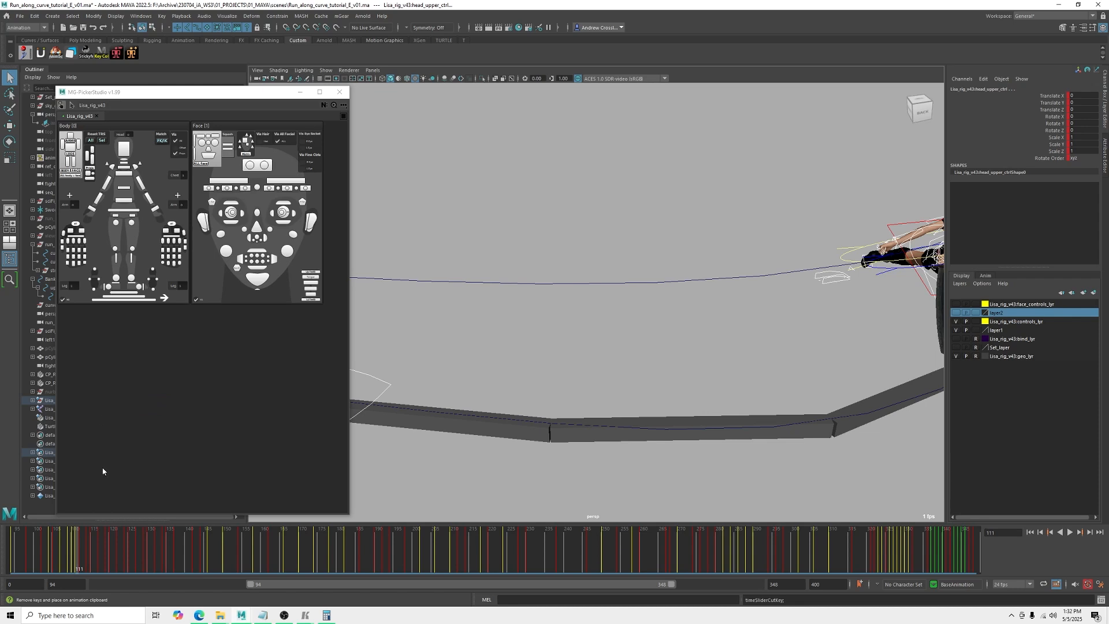
- At frame 102, close the character picker and turn the left foot's IK control to follow the stride guide's direction
left_click_drag(58, 548, 45, 551)
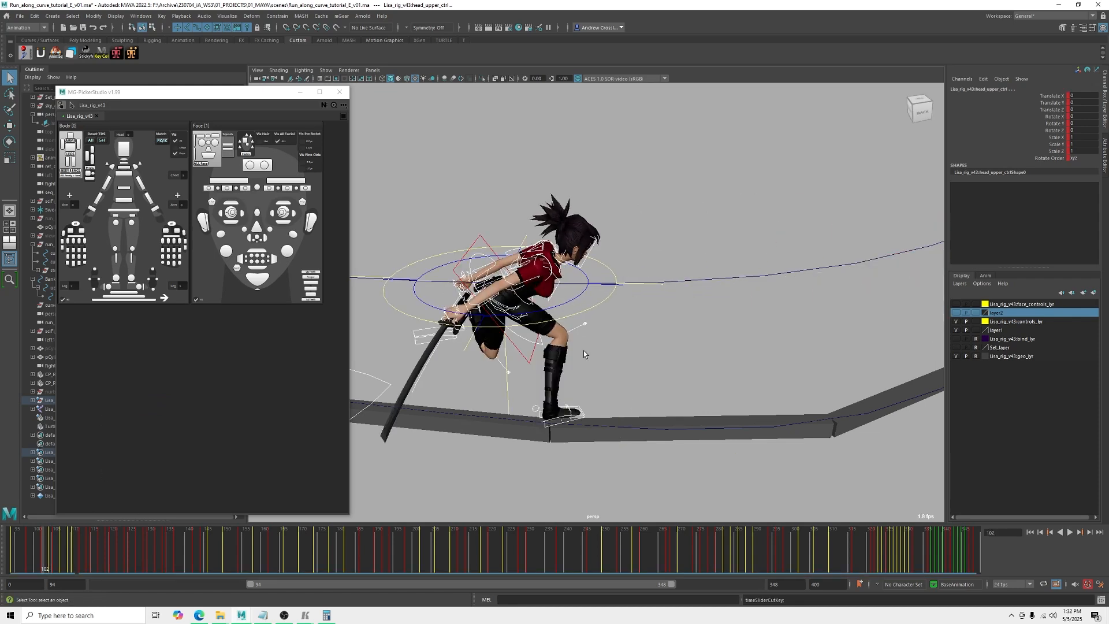
left_click_drag(679, 352, 576, 331, "alt")
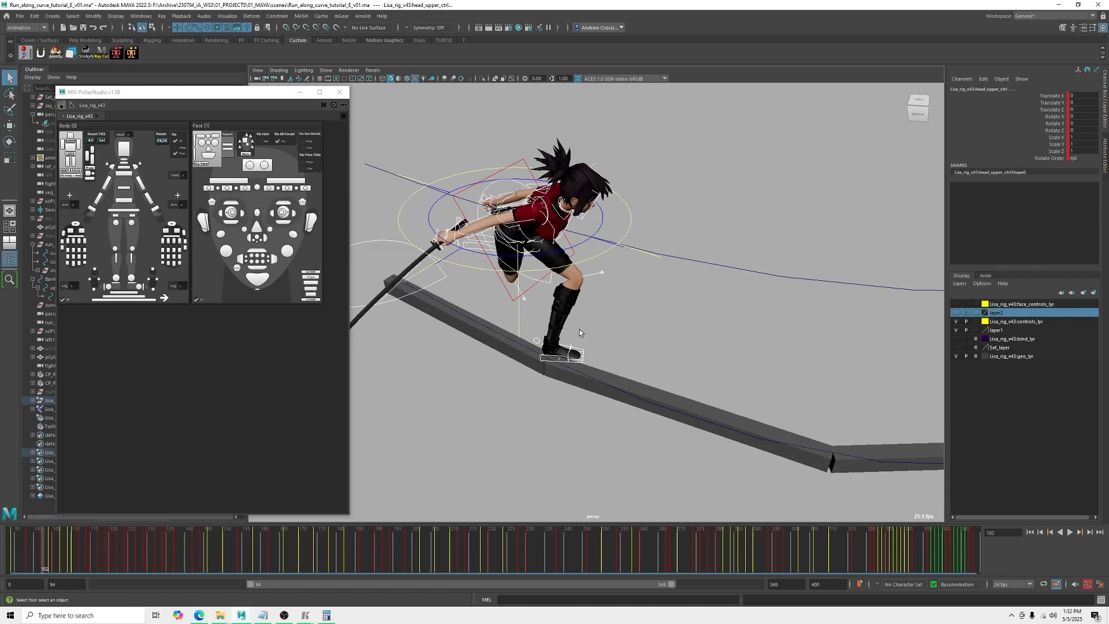
left_click(587, 336)
left_click(583, 352)
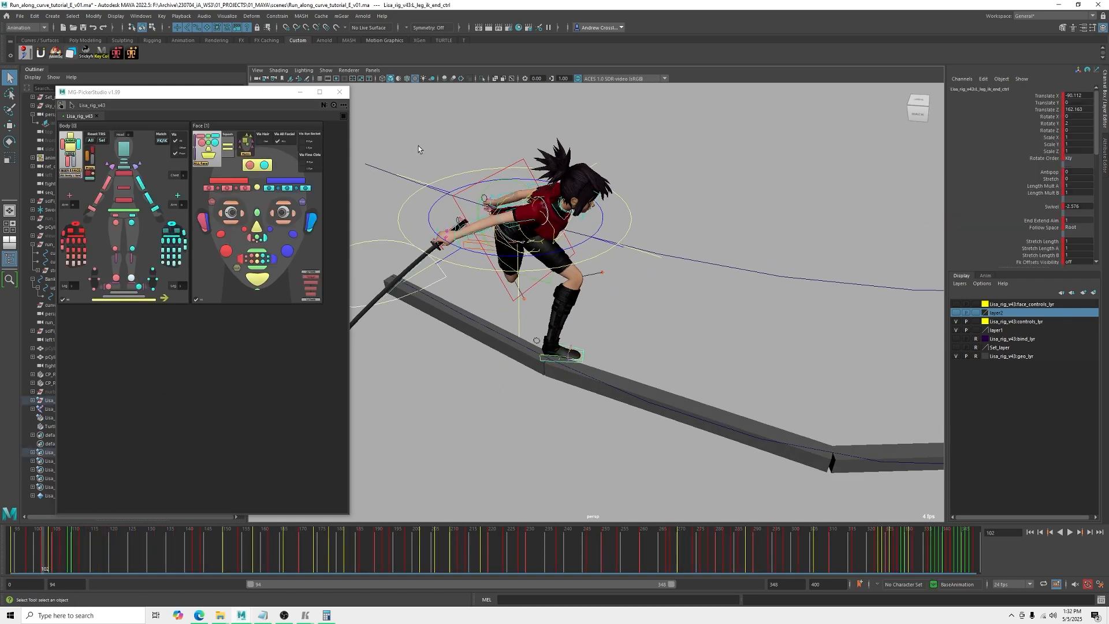
left_click(340, 93)
left_click_drag(473, 237, 625, 321, "alt")
key("e")
left_click_drag(608, 373, 558, 383, "alt")
key("q")
- Fine-position the left foot and move the right foot's IK control behind the body at frame 102, to about X -44.7 and Z 91
left_click(420, 299)
left_click_drag(427, 305, 453, 312, "alt")
left_click(568, 345)
key("w")
key("q")
left_click(446, 290)
key("w")
left_click_drag(578, 246, 591, 277)
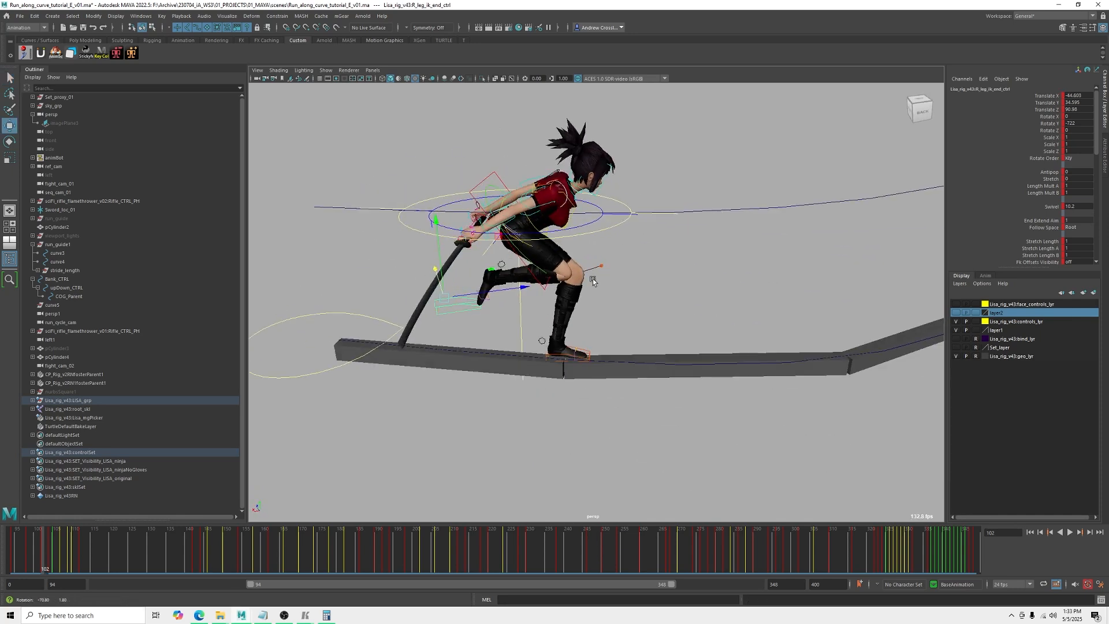
- Show the hidden reference image plane under the persp camera
left_click(63, 123)
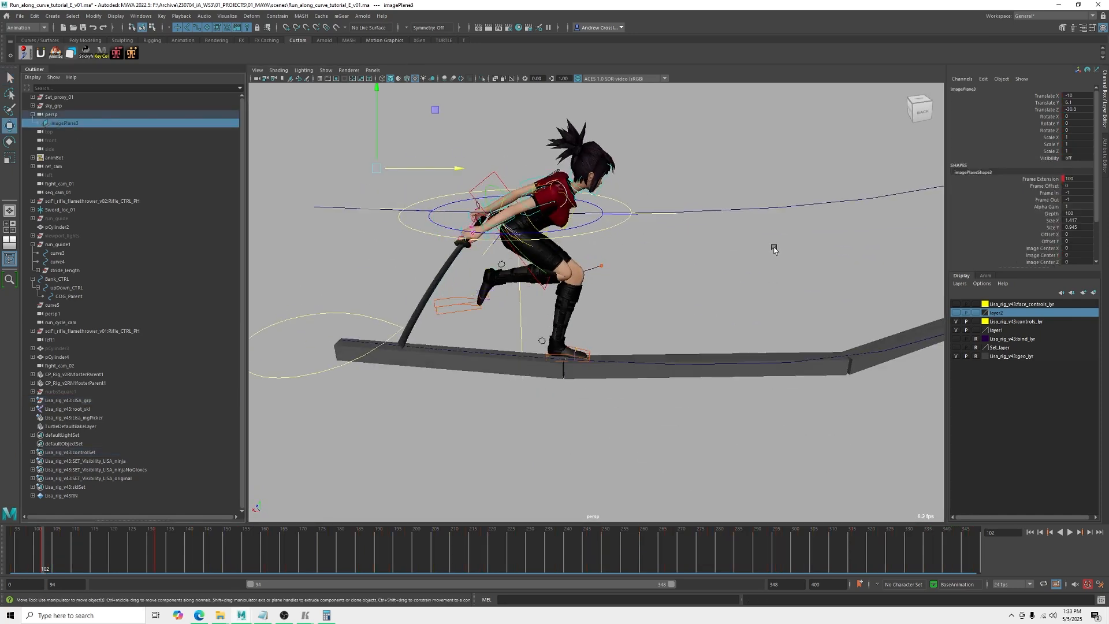
key("shift+h")
middle_click_drag(687, 278, 750, 302, "alt")
left_click_drag(751, 302, 715, 307, "alt")
- Match the trailing right foot to the reference at frame 102, with its IK control at about X -14.1, Z 46.5 and Rotate Y -753.1
key("q")
left_click(557, 334)
key("e")
left_click_drag(619, 341, 508, 334, "alt")
key("w")
key("e")
left_click_drag(605, 321, 581, 349)
key("w")
key("e")
key("w")
- Try a different Bank value on the right foot's reverse ball control at frame 102, checking the pose from the front
scroll(598, 353, "up", 5)
key("q")
left_click(480, 284)
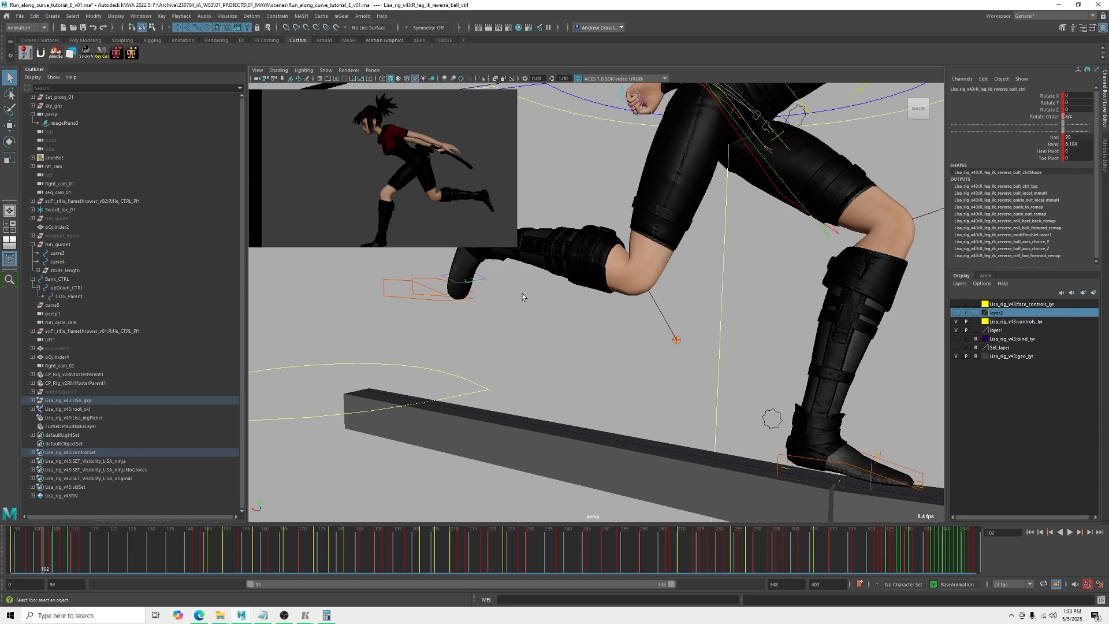
scroll(601, 321, "down", 5)
left_click_drag(688, 312, 611, 314, "alt")
left_click_drag(757, 321, 729, 324, "alt")
middle_click_drag(729, 324, 734, 334, "alt")
left_click_drag(733, 334, 672, 346, "alt")
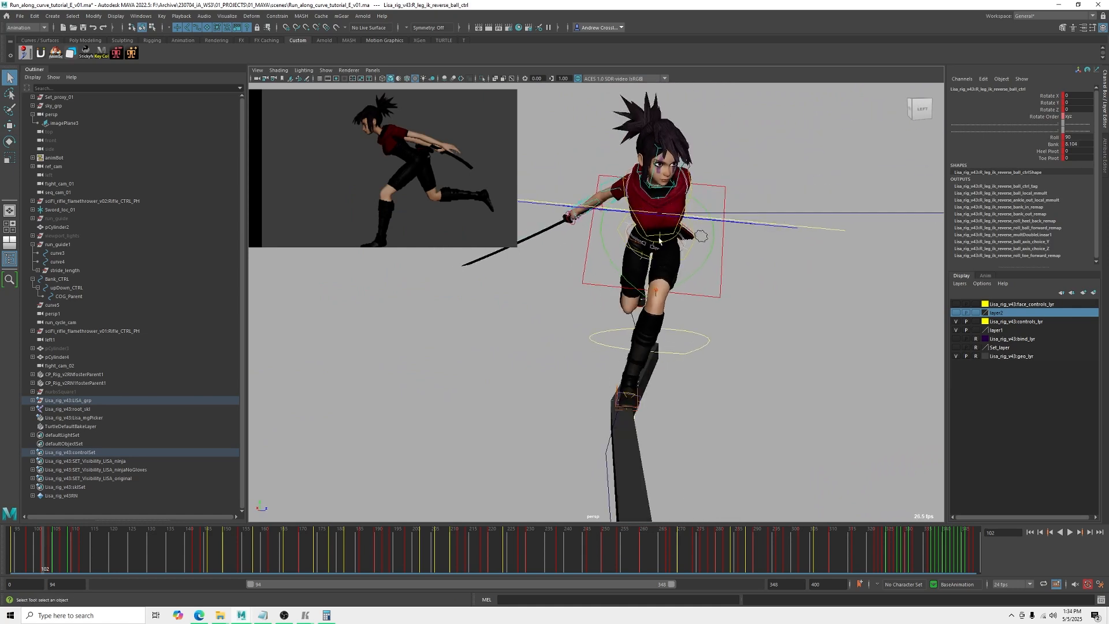
left_click_drag(673, 341, 684, 341, "alt")
left_click_drag(764, 266, 757, 258, "alt")
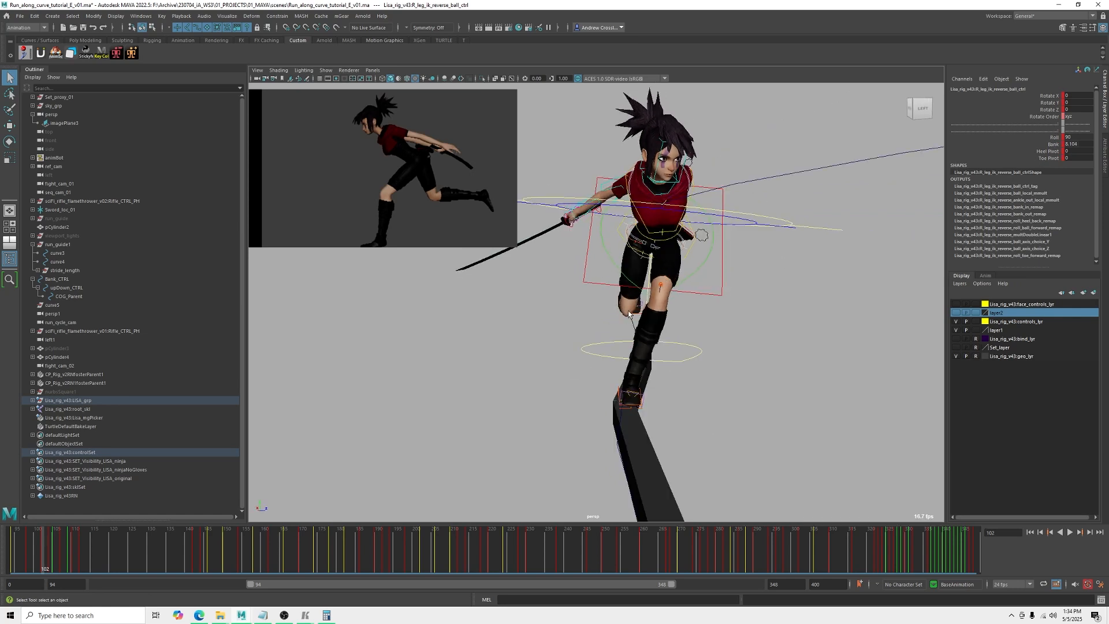
left_click_drag(628, 303, 652, 304, "alt")
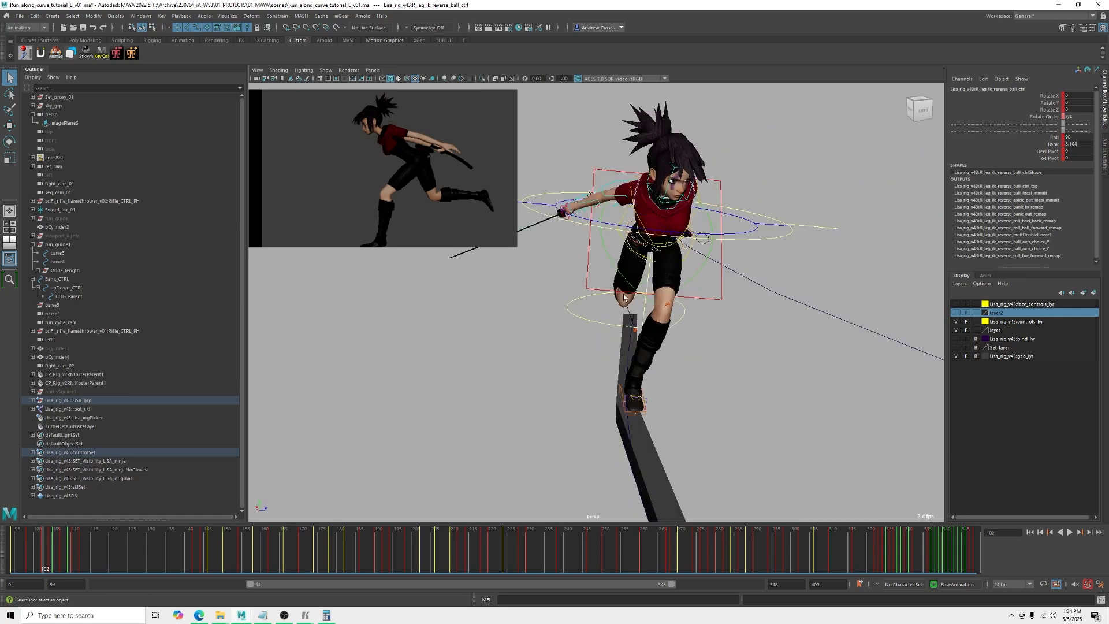
left_click(1055, 144)
mouse_move(809, 280)
left_mouse_down("alt")
mouse_move(809, 262)
mouse_move(811, 274)
left_mouse_up("alt")
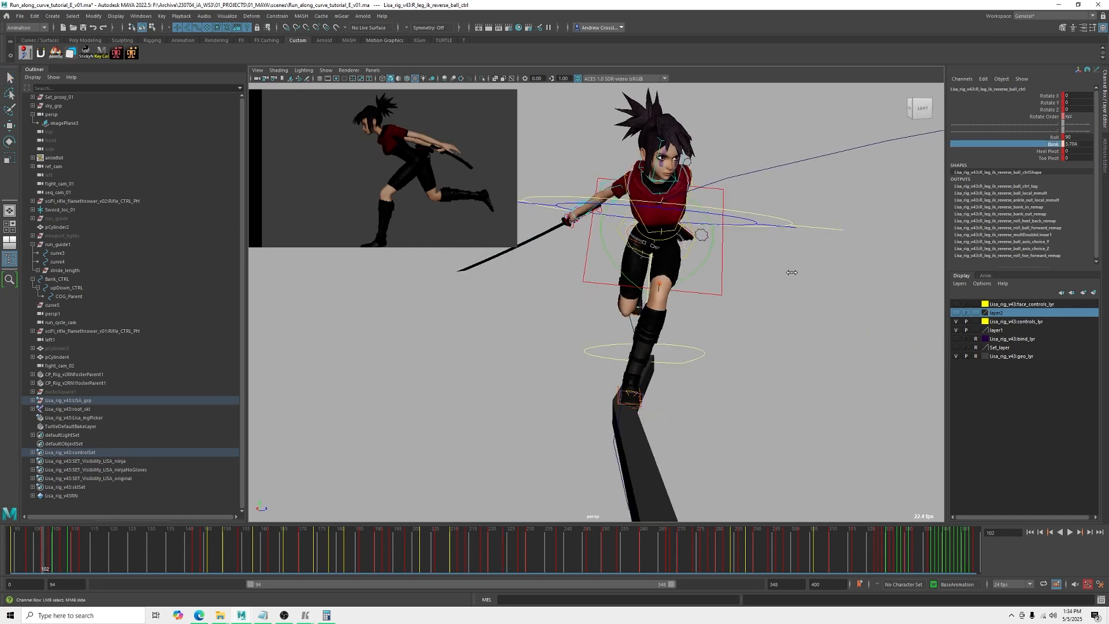
middle_click_drag(839, 268, 888, 246)
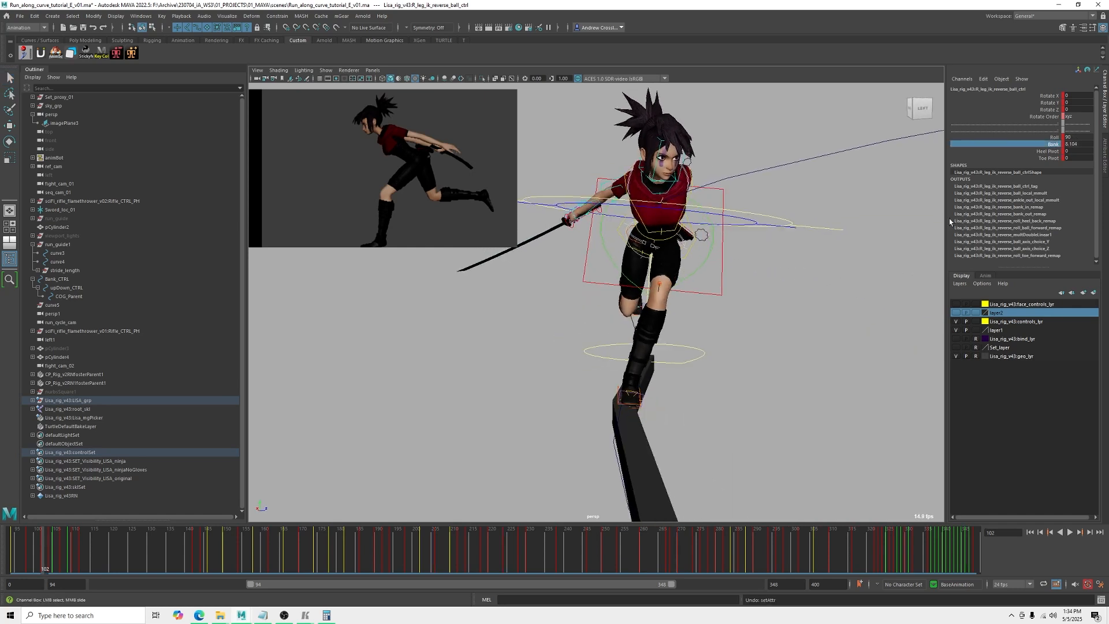
- Adjust the Swivel of the right foot's IK control to about 8.9 at frame 102 and check the leg from front and side
left_click_drag(643, 267, 521, 342, "alt")
key("q")
left_click(527, 329)
left_click_drag(642, 320, 583, 327, "alt")
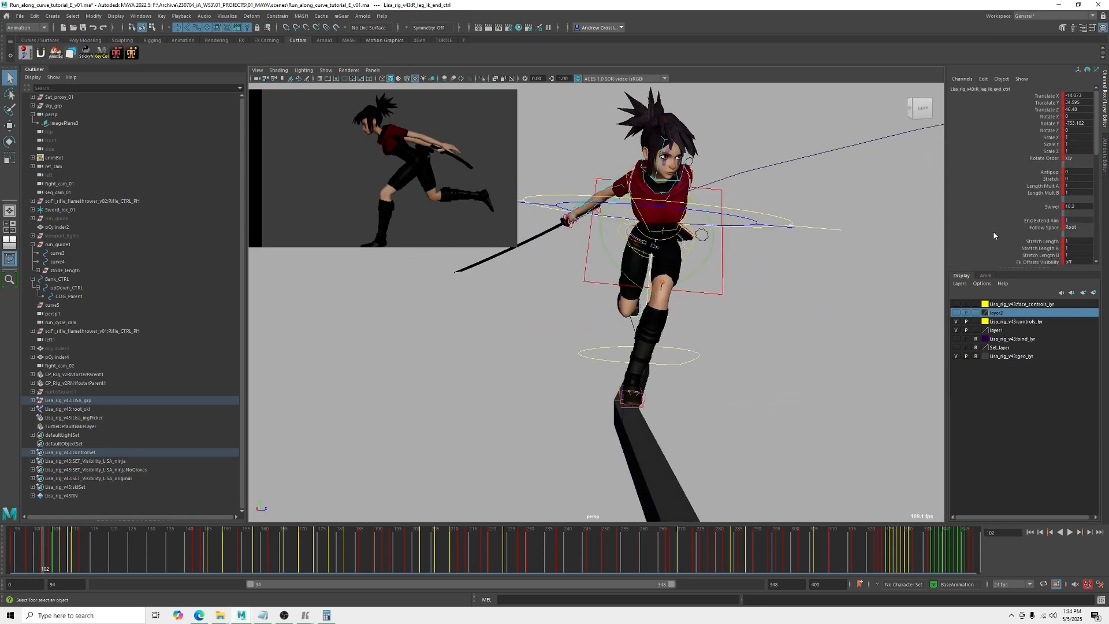
left_click(1049, 207)
left_click_drag(765, 294, 826, 304, "alt")
middle_click_drag(773, 317, 783, 317)
left_click_drag(786, 320, 770, 322, "alt")
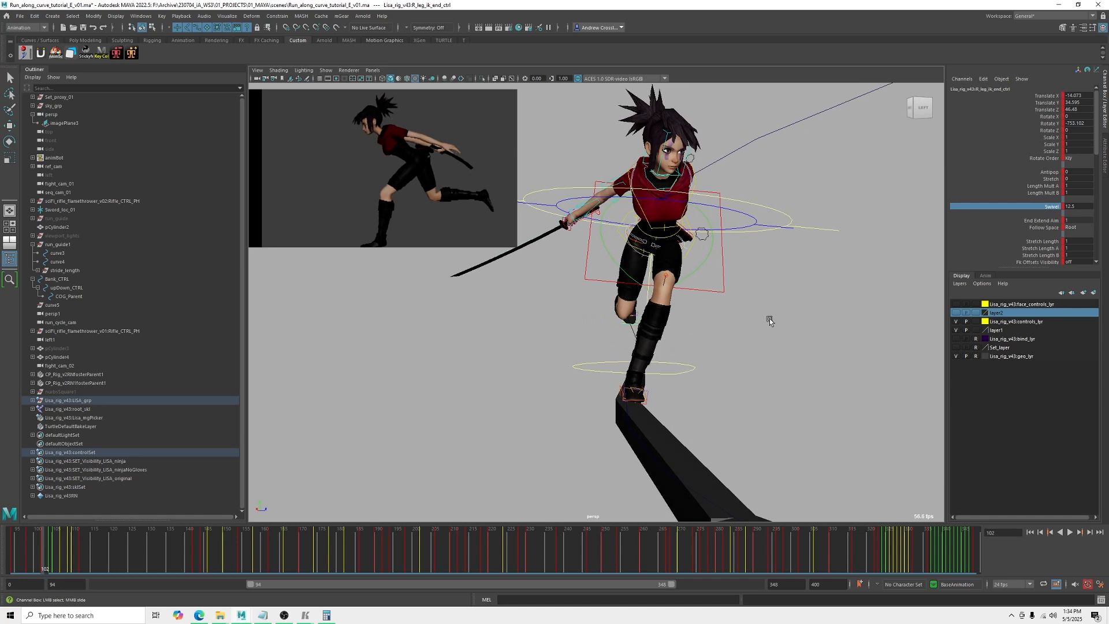
middle_click_drag(770, 319, 754, 318)
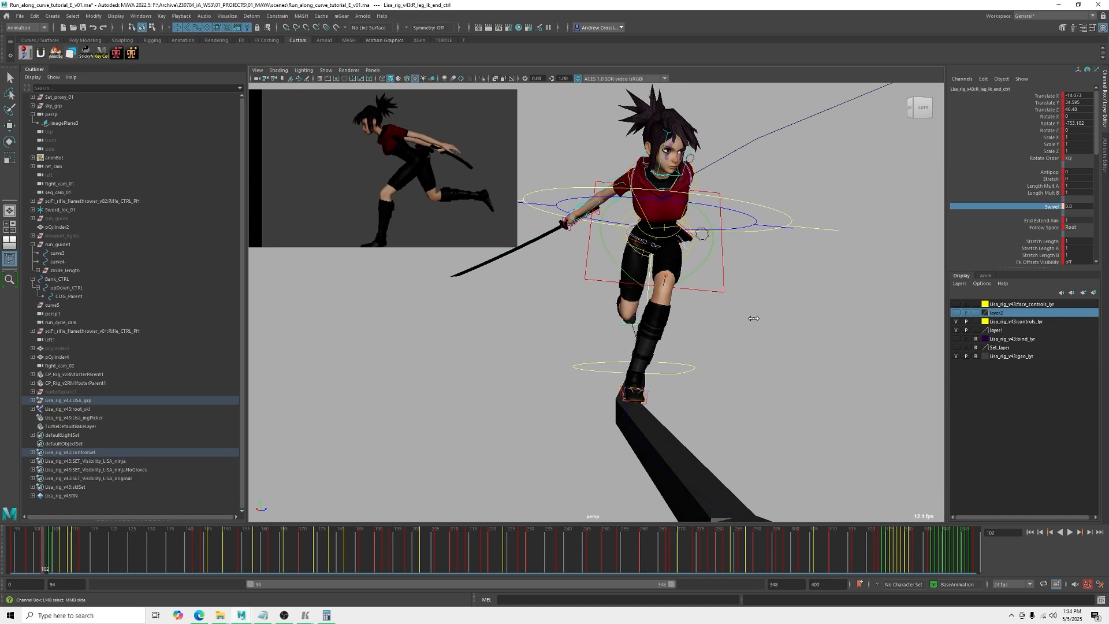
left_click_drag(729, 324, 792, 322, "alt")
key("q")
middle_click_drag(736, 316, 698, 322, "alt")
left_click_drag(698, 322, 717, 324, "alt")
left_click_drag(807, 318, 795, 318, "alt")
middle_click_drag(795, 318, 783, 317, "alt")
mouse_move(776, 320)
left_mouse_down("alt")
mouse_move(683, 322)
mouse_move(784, 319)
mouse_move(774, 321)
left_mouse_up("alt")
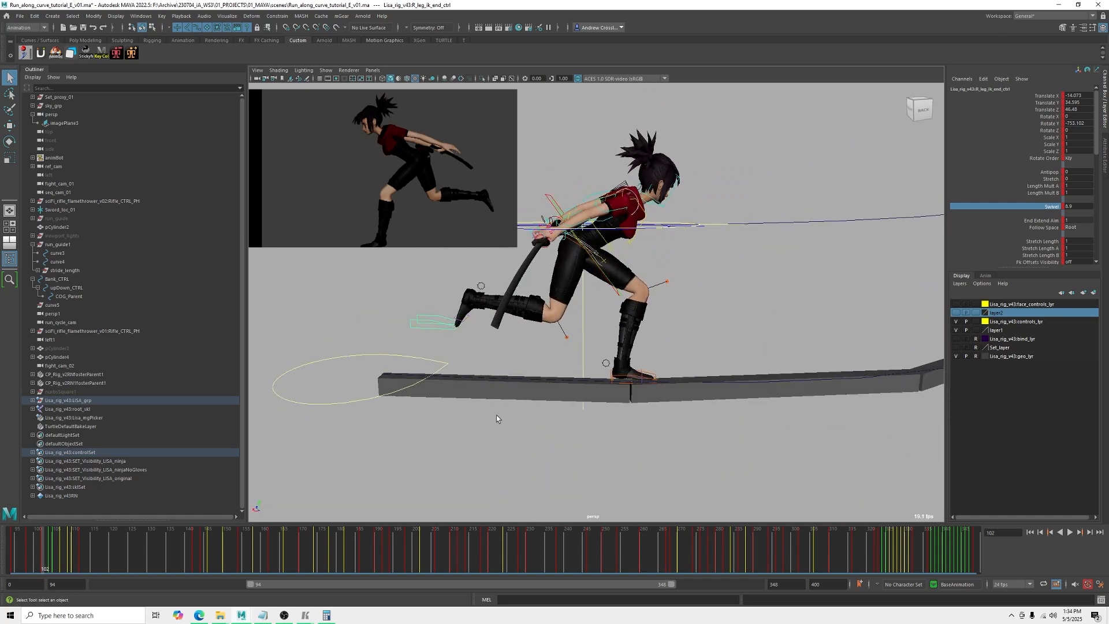
- At frame 104, lower the left foot IK control's Translate X key to about -88 in the Graph Editor, level with the frame 102 key
key("period")
left_click_drag(767, 322, 692, 361, "alt")
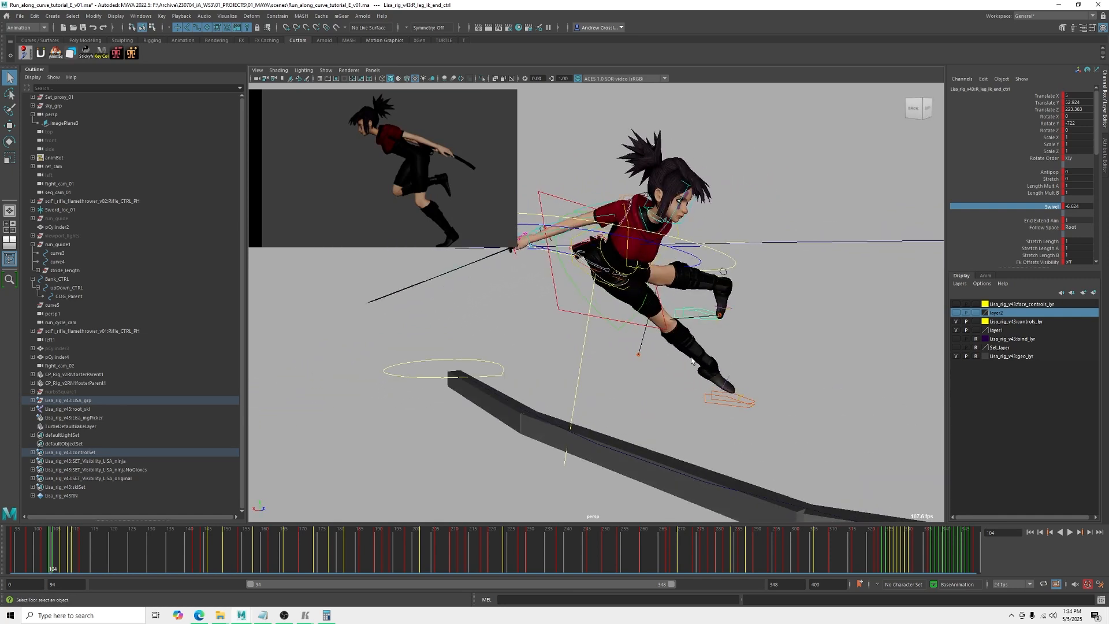
left_click(720, 397)
mouse_move(720, 397)
left_mouse_down("alt")
mouse_move(708, 401)
mouse_move(727, 398)
left_mouse_up("alt")
left_click_drag(695, 324, 499, 442, "alt")
key("space")
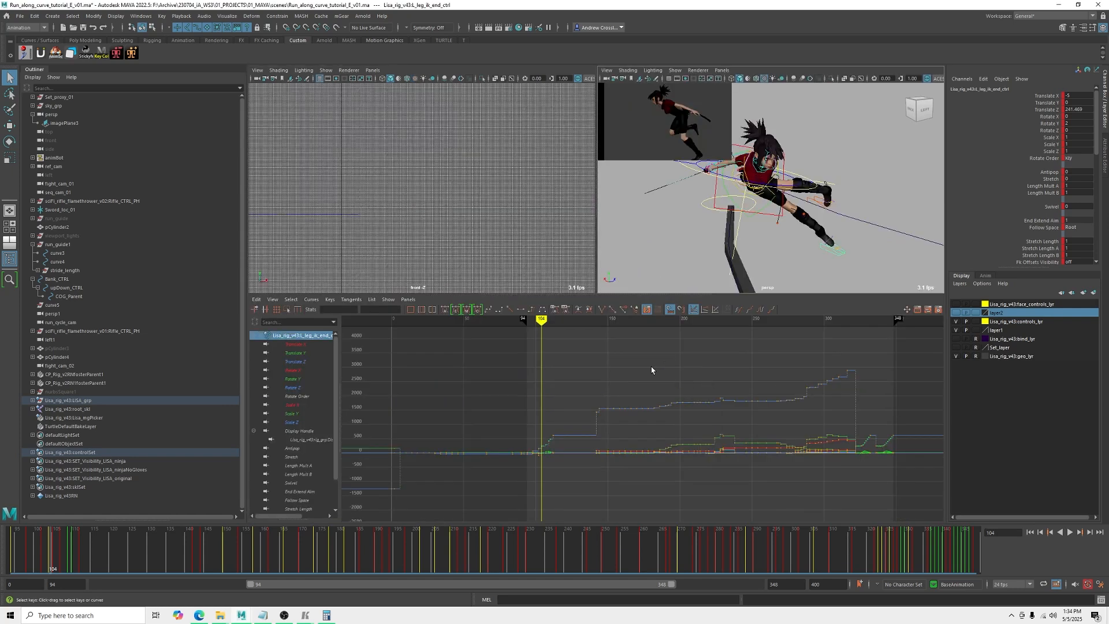
left_click(296, 344)
key("f")
scroll(632, 408, "up", 5)
middle_click_drag(588, 422, 610, 476, "alt")
left_click(585, 360)
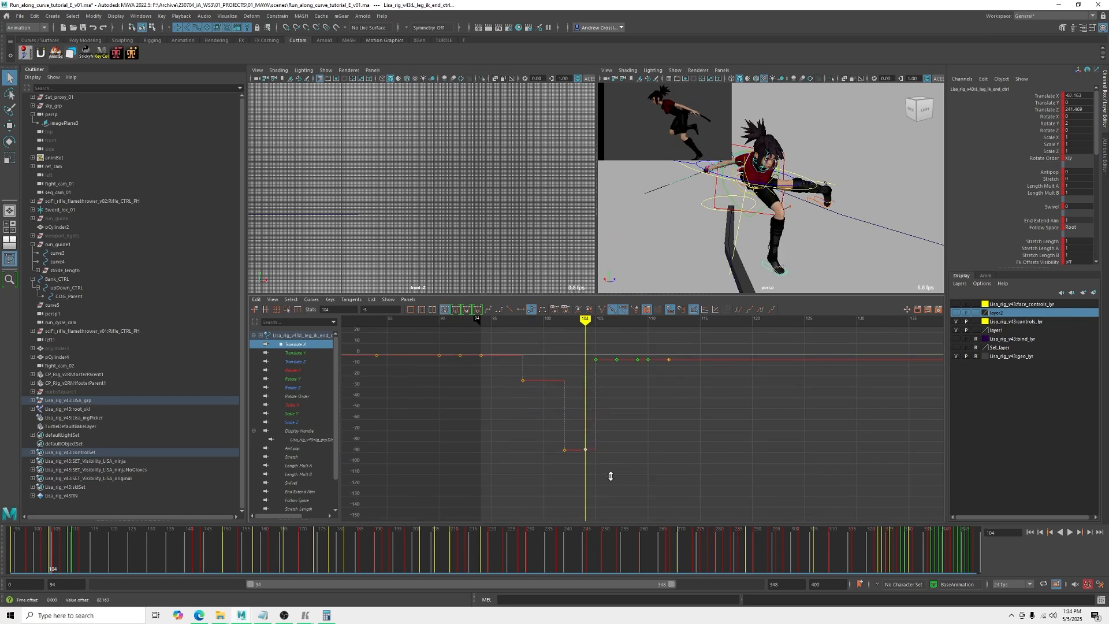
- Lower the left foot IK control's Translate Z key at frame 104 to about 157, level with the previous key
left_click(296, 361)
middle_click_drag(562, 440, 611, 421, "alt")
scroll(606, 398, "up", 5)
left_click_drag(630, 423, 630, 423)
middle_click_drag(629, 441, 631, 448, "shift")
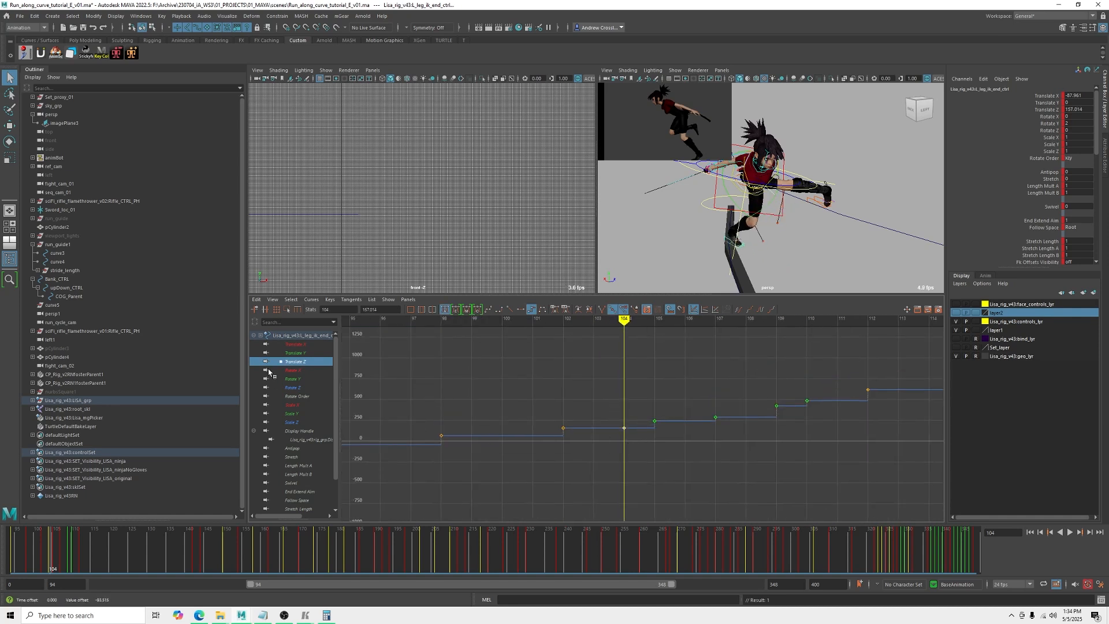
- Lower the left foot IK control's Rotate Y key at frame 104 to about -23, level with the previous key
left_click(302, 376)
middle_click_drag(647, 465, 650, 398, "alt")
scroll(615, 403, "up", 5)
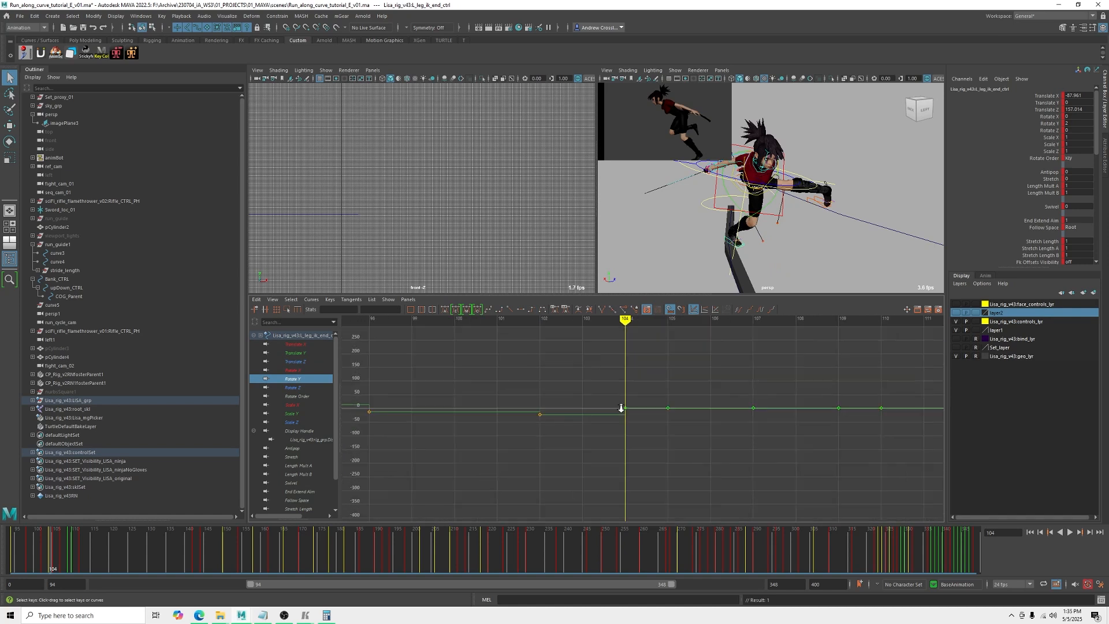
left_click_drag(614, 409, 615, 409)
middle_click_drag(636, 408, 636, 424, "shift")
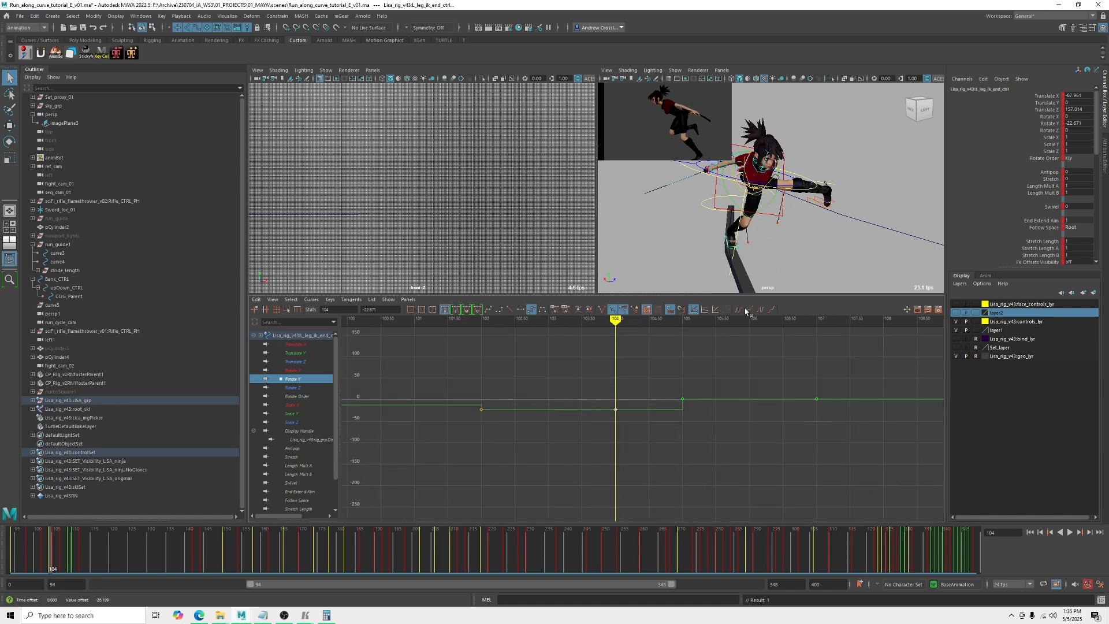
- Move the right foot's IK control behind the body at frame 104, to about X -96.6 and Z 124.1
left_click_drag(798, 234, 788, 209, "alt")
left_click(742, 235)
key("w")
left_click_drag(751, 249, 807, 231, "alt")
key("space")
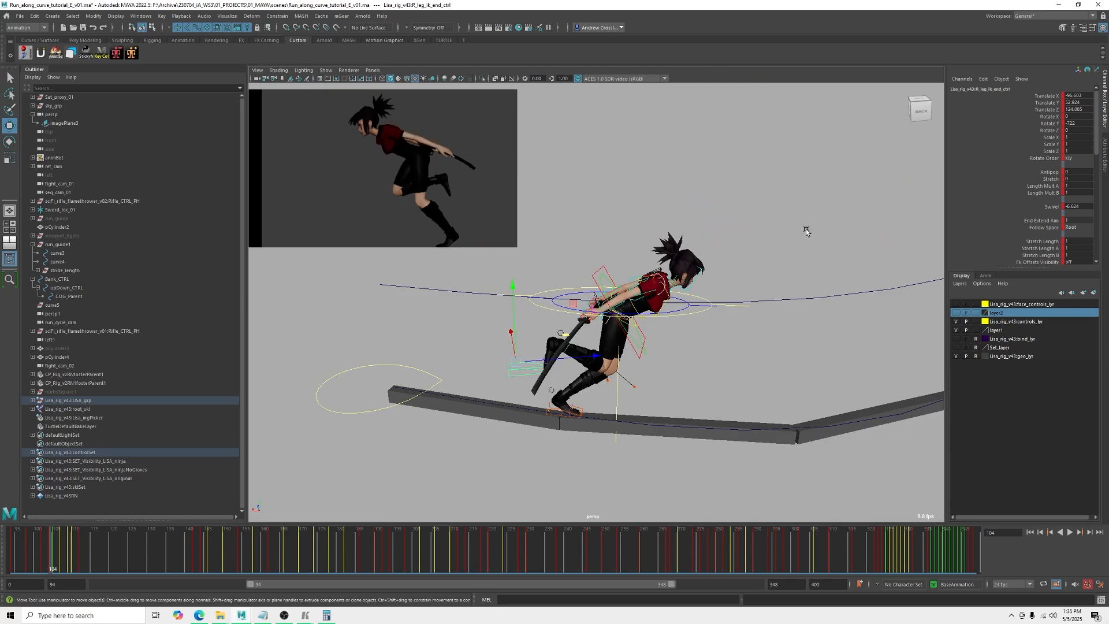
- Turn the right foot's IK control to about -740.8 in Rotate Y and bring it closer to the body at frame 104
left_click_drag(766, 306, 621, 314, "alt")
left_click_drag(618, 321, 655, 334, "alt")
key("e")
left_click_drag(574, 334, 654, 329)
key("w")
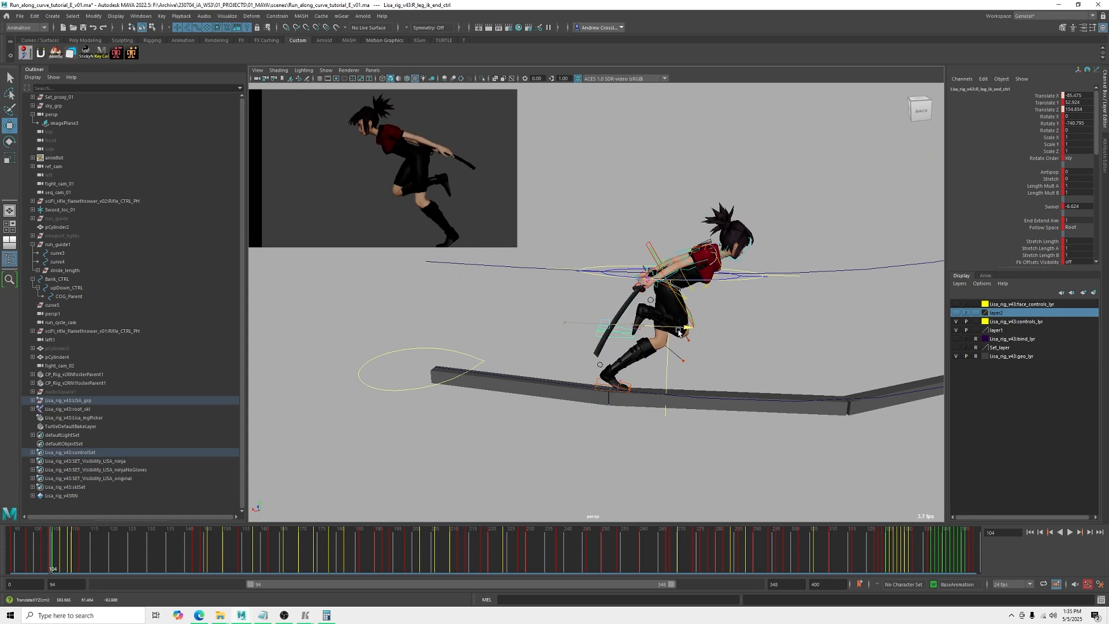
- Refine the right foot IK control's position at frame 104 to about X -80.2 and Z 158.5, judging it from the front
left_click_drag(676, 331, 667, 345, "alt")
left_click_drag(610, 312, 621, 314)
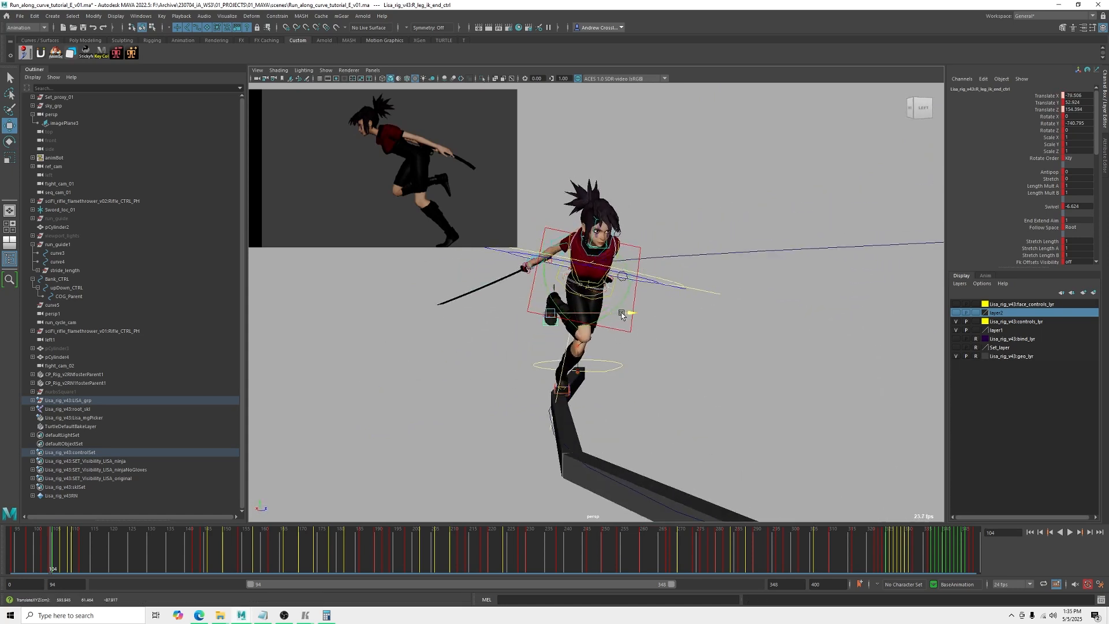
left_click_drag(636, 315, 634, 315)
left_click_drag(635, 314, 633, 347, "alt")
left_click(622, 314)
- Adjust the Bank of the right foot's reverse ball control to about -20 at frame 104
scroll(632, 346, "up", 5)
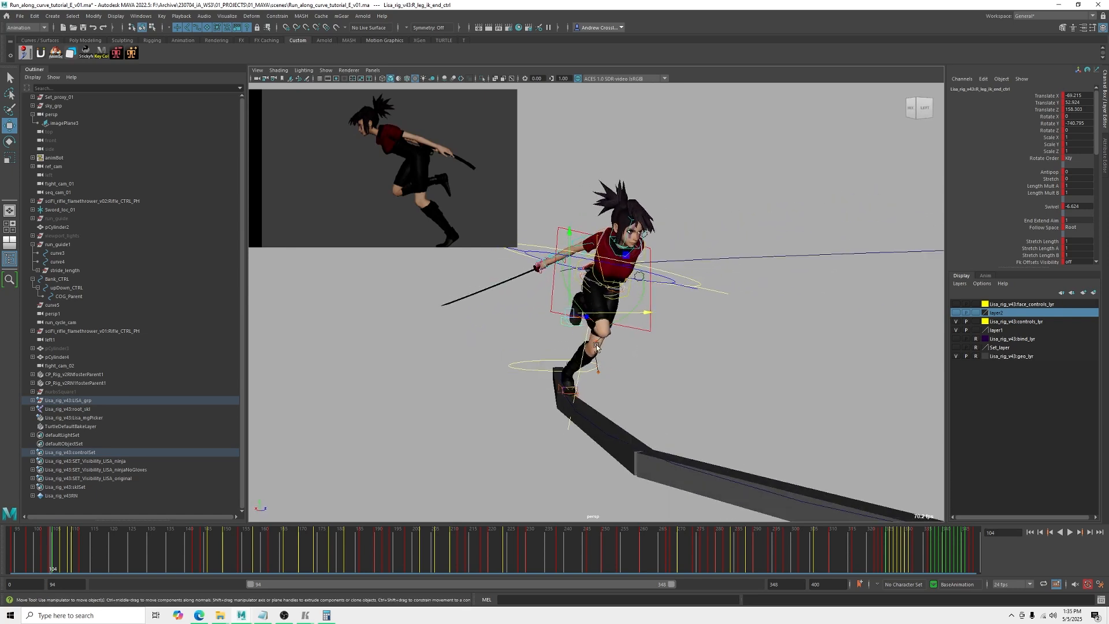
key("q")
scroll(580, 284, "up", 5)
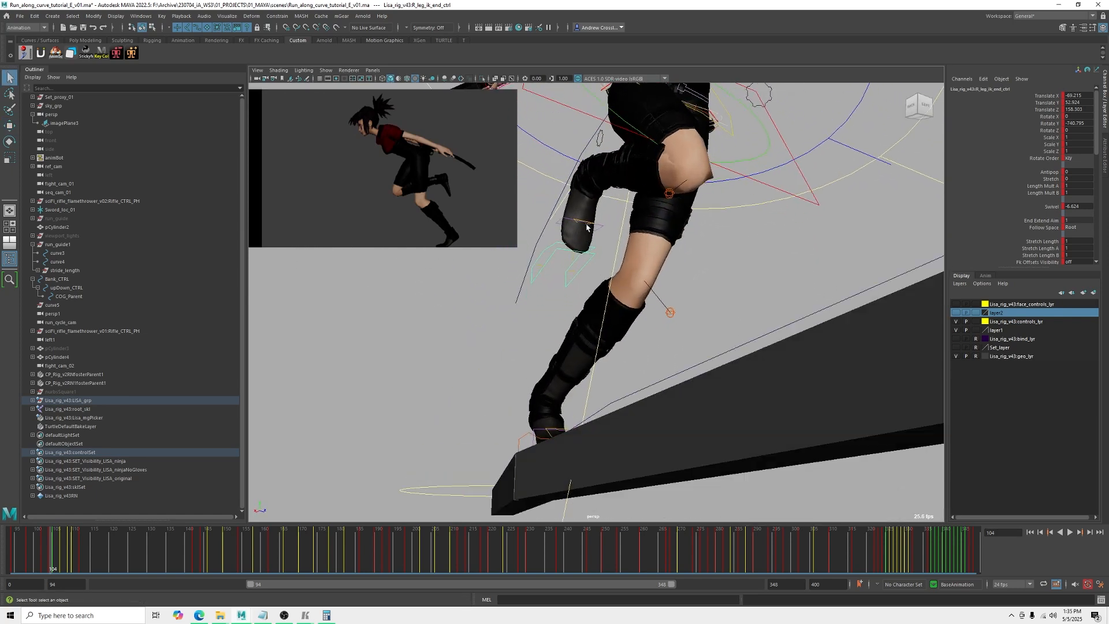
left_click(594, 226)
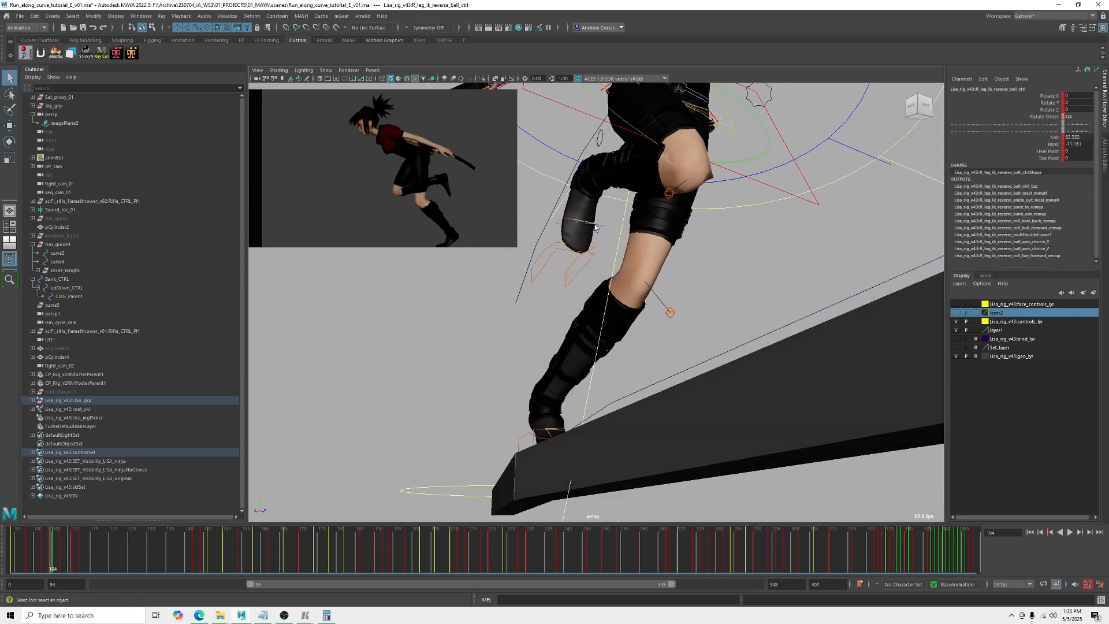
left_click(1055, 144)
left_click_drag(656, 263, 640, 270, "alt")
middle_click_drag(699, 305, 692, 305)
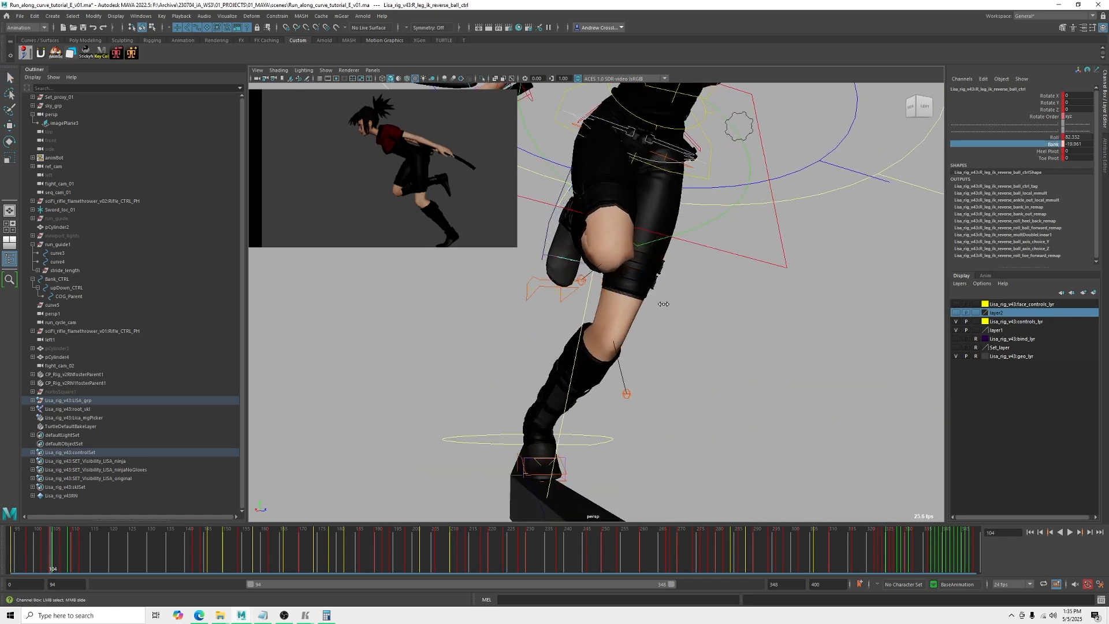
- Try a different Rotate X value on Bank_CTRL at frame 104, then undo it
scroll(701, 321, "down", 4)
left_click_drag(701, 321, 749, 358, "alt")
scroll(750, 358, "down", 3)
key("q")
left_click_drag(846, 260, 817, 321)
scroll(808, 321, "down", 2)
left_click_drag(800, 319, 766, 321, "alt")
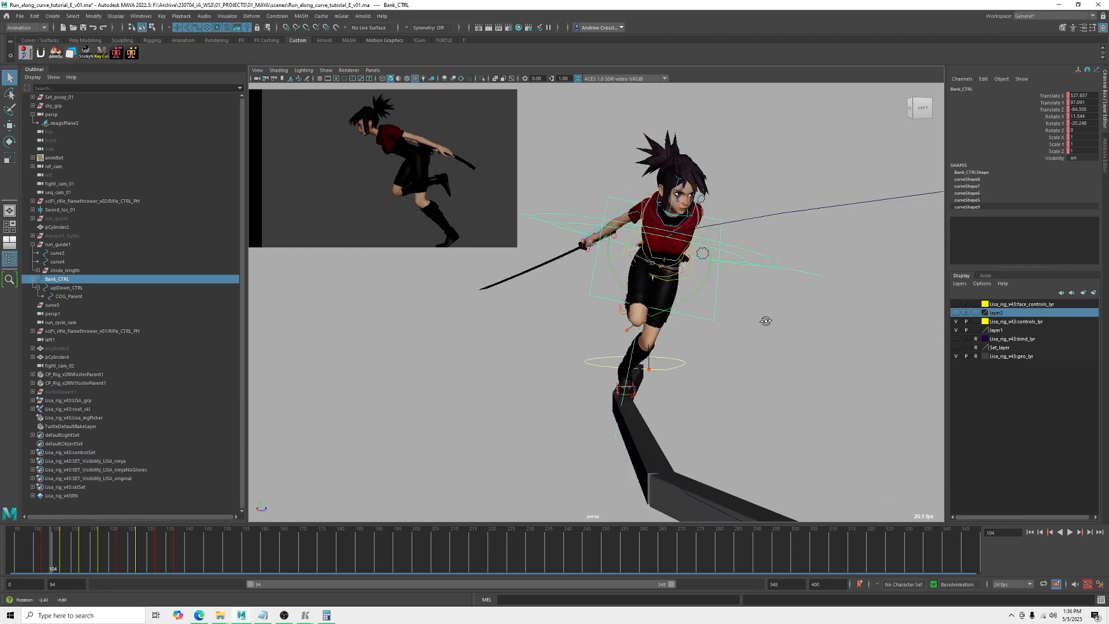
left_click(1057, 118)
left_click_drag(735, 340, 739, 369, "alt")
middle_click_drag(751, 384, 763, 371)
key("ctrl+z")
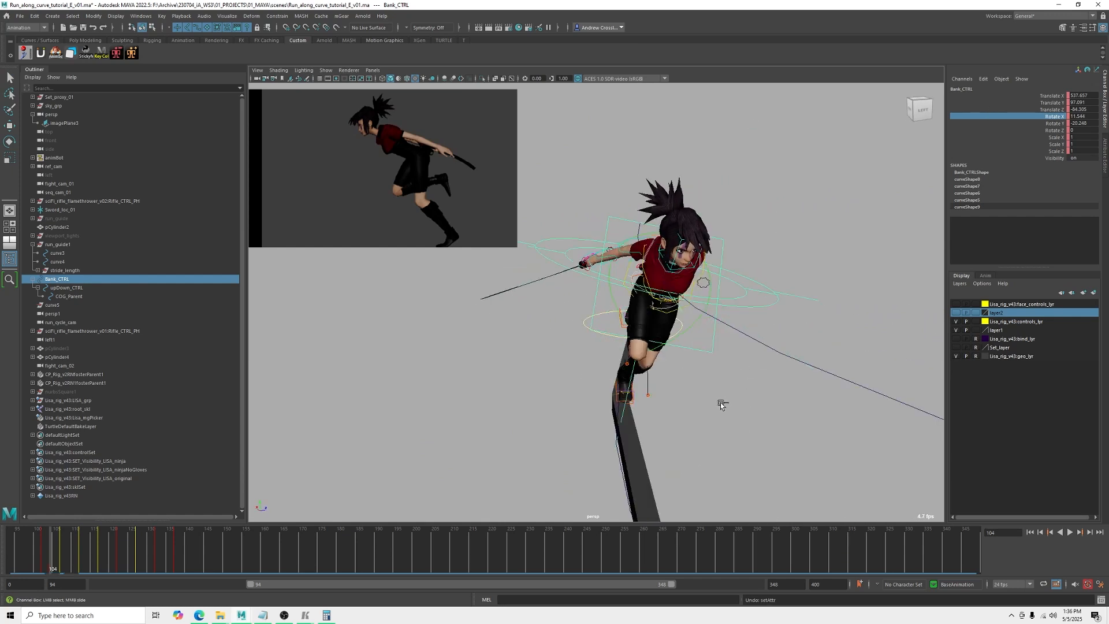
- Set the Rotate X of Bank_CTRL to about 12.8 at frame 104 and select the right foot's IK control
middle_click_drag(721, 401, 725, 396)
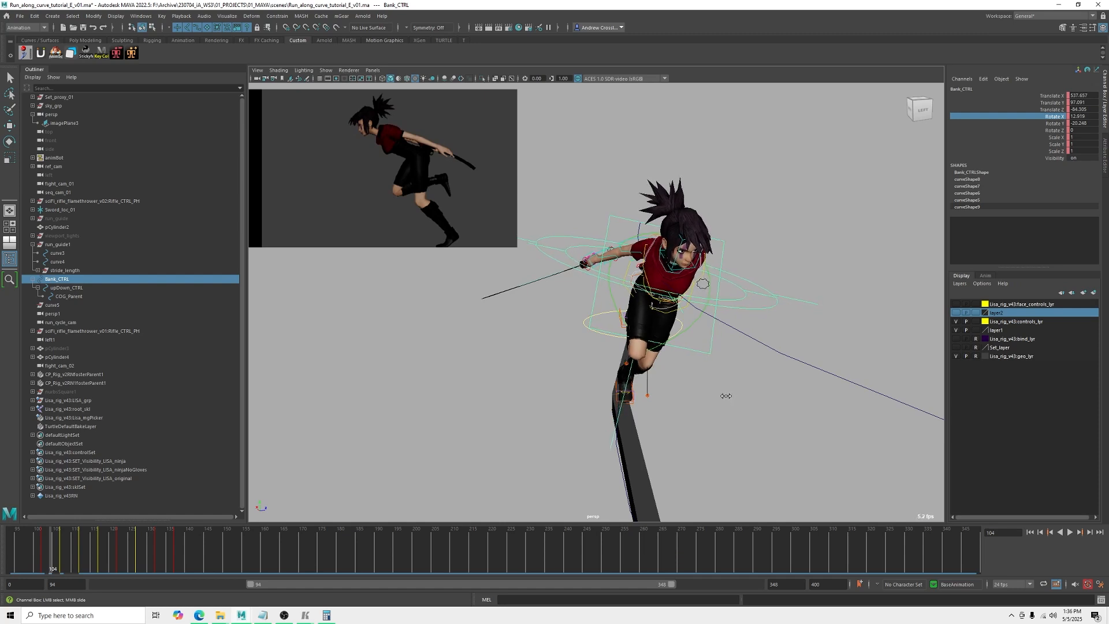
left_click_drag(723, 369, 688, 320, "alt")
key("q")
left_click(685, 316)
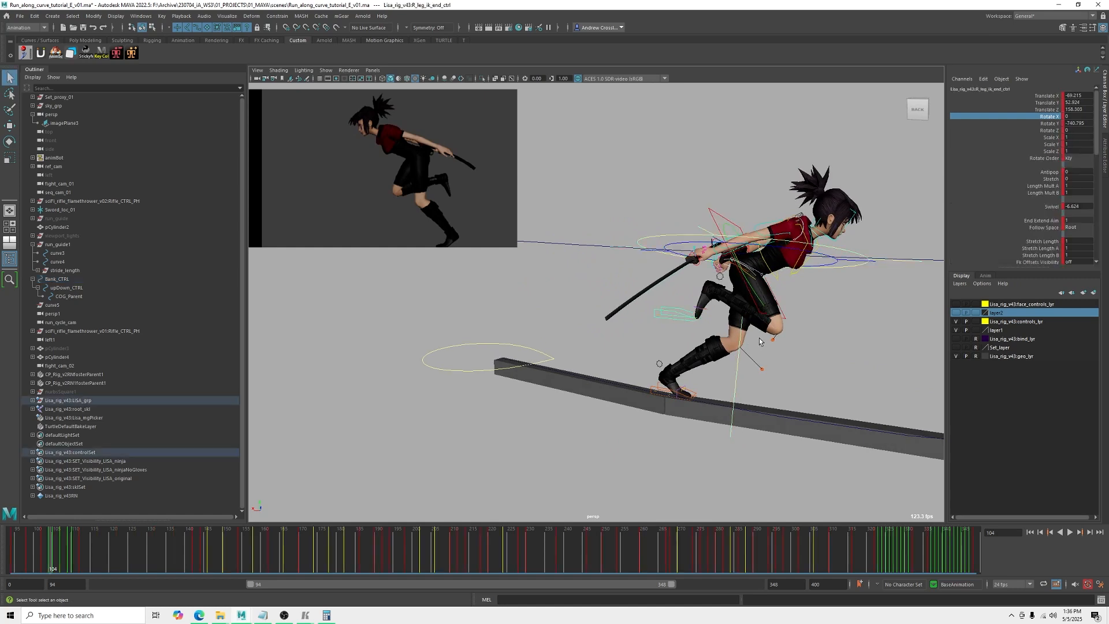
- Lower the left foot IK control's Translate X key at frame 105 to about -88 in the Graph Editor, level with the preceding keys
key("alt+period")
left_click_drag(765, 339, 675, 373, "alt")
left_click(612, 349)
key("space")
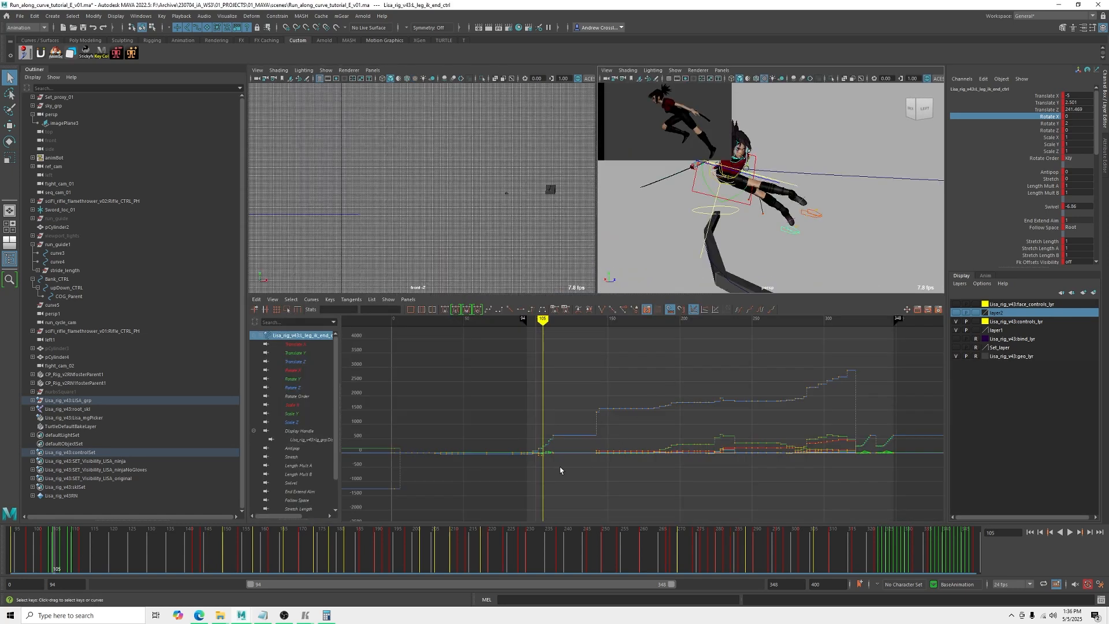
middle_click_drag(433, 476, 531, 442, "alt")
right_click_drag(633, 440, 671, 431, "alt")
middle_click_drag(670, 430, 713, 394, "alt")
right_click_drag(624, 450, 690, 456, "alt")
middle_click_drag(691, 456, 476, 365, "alt")
middle_click_drag(852, 492, 660, 406, "alt")
right_click_drag(666, 389, 663, 413, "alt+shift")
left_click_drag(616, 367, 630, 400)
middle_click_drag(631, 400, 633, 476)
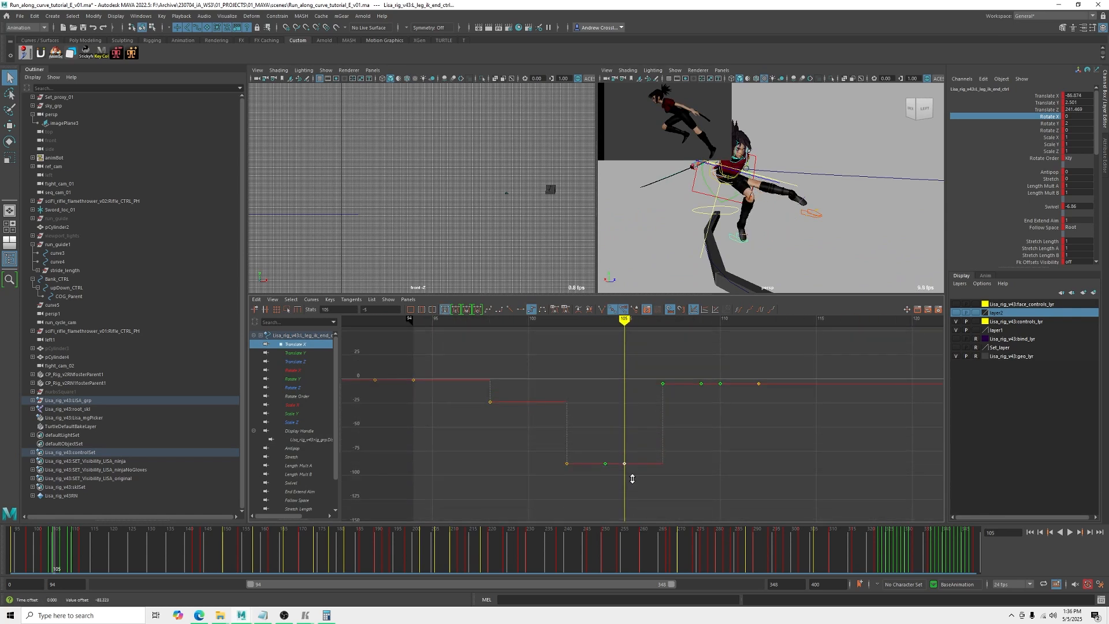
- Lower the left foot IK control's Translate Z key at frame 105 to about 157 so the foot stays planted
left_click(302, 361)
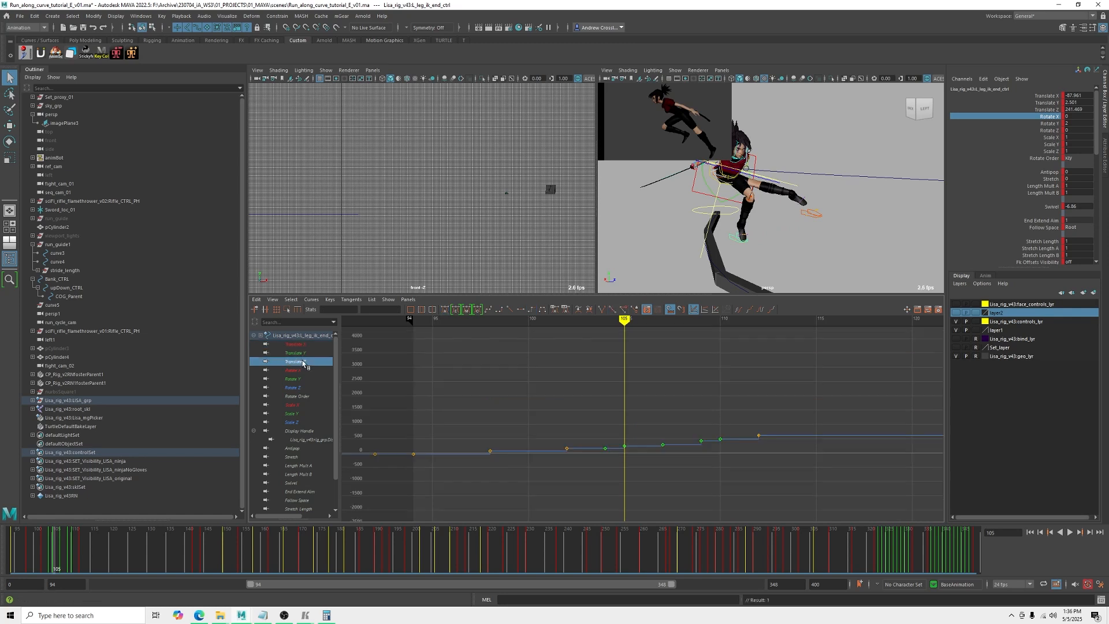
right_click_drag(645, 451, 629, 417, "alt+shift")
left_click_drag(618, 414, 631, 428)
middle_click_drag(631, 428, 626, 371)
- Bring the left foot IK control's Rotate Y key at frame 105 to about -22.7, level with the preceding key
left_click(300, 380)
right_click_drag(626, 371, 643, 403, "alt")
middle_click_drag(643, 404, 620, 392, "alt")
left_click_drag(631, 406, 632, 406)
middle_click_drag(632, 406, 650, 408)
left_click_drag(745, 231, 826, 225, "alt")
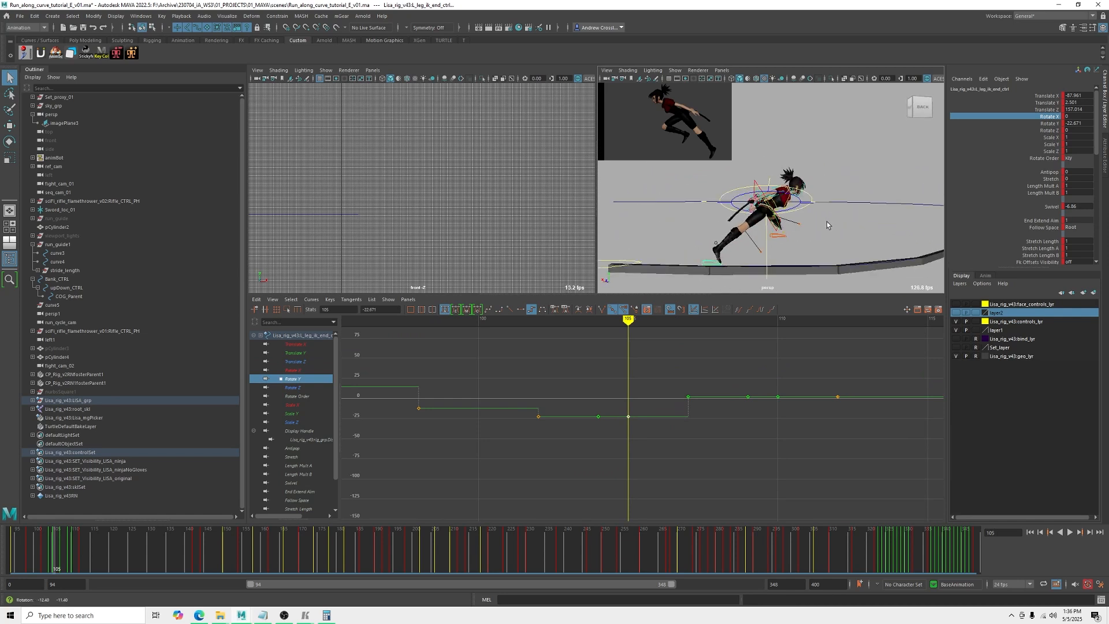
- Examine how the body control, path curve and stride guide line up at frame 105 from several angles
left_click(800, 204)
key("space")
left_click_drag(798, 260, 784, 274, "alt")
middle_click_drag(785, 274, 794, 246, "alt")
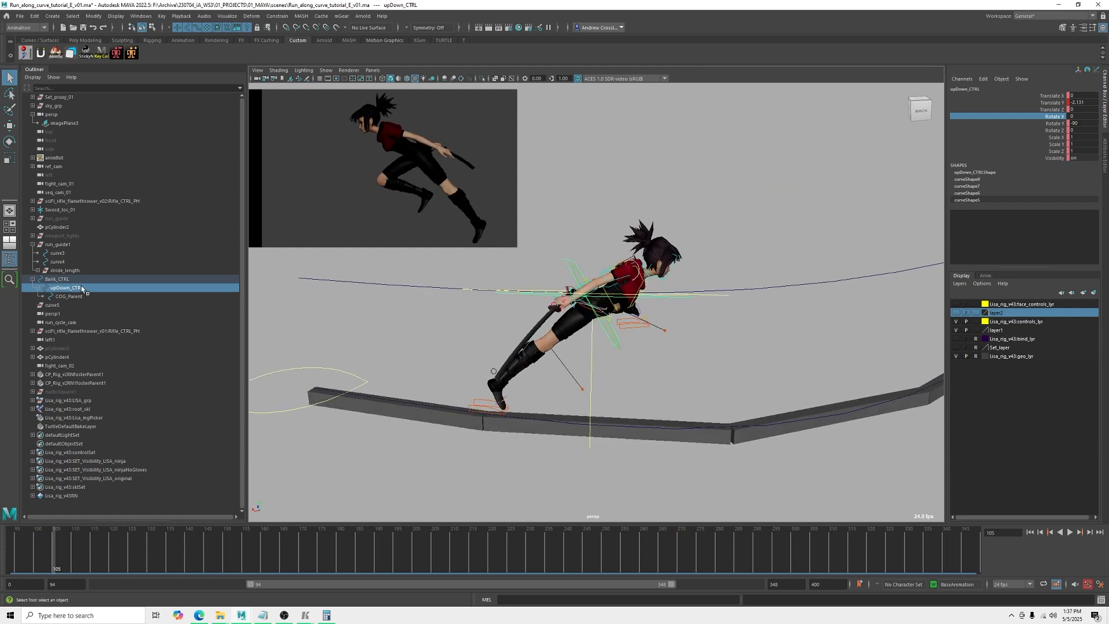
left_click_drag(671, 320, 593, 422, "alt")
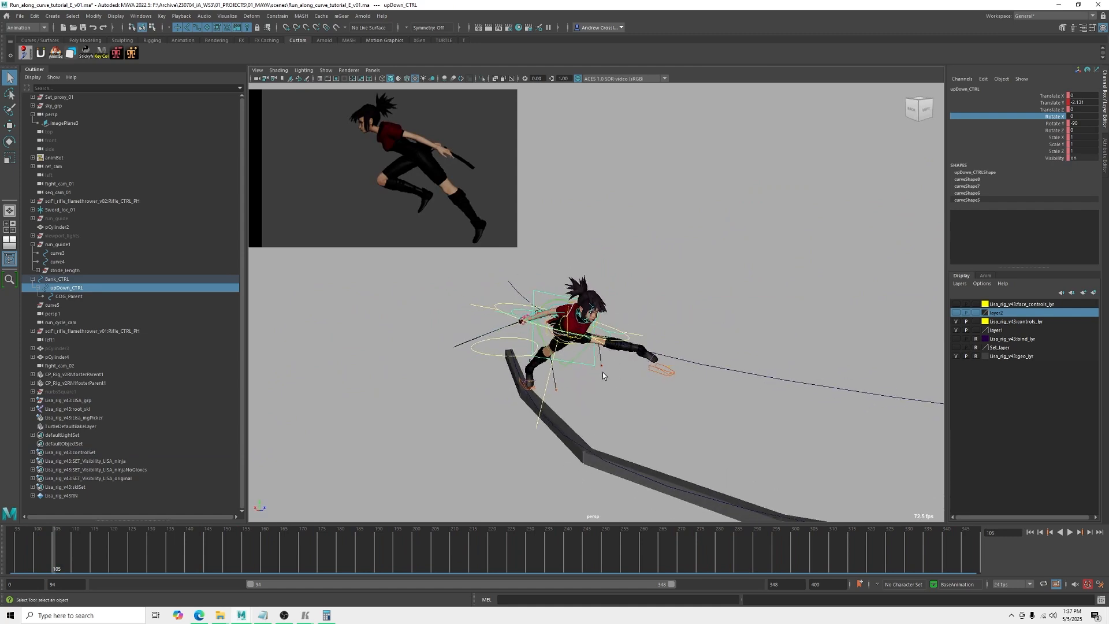
left_click(704, 361)
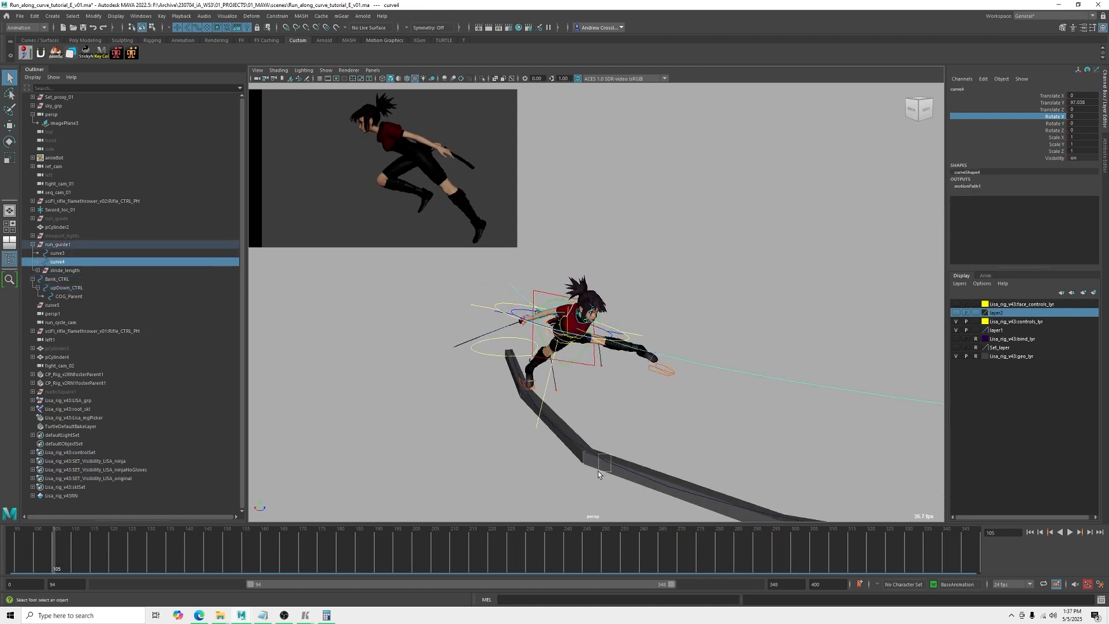
left_click_drag(597, 471, 599, 472)
left_click_drag(603, 409, 657, 354, "alt")
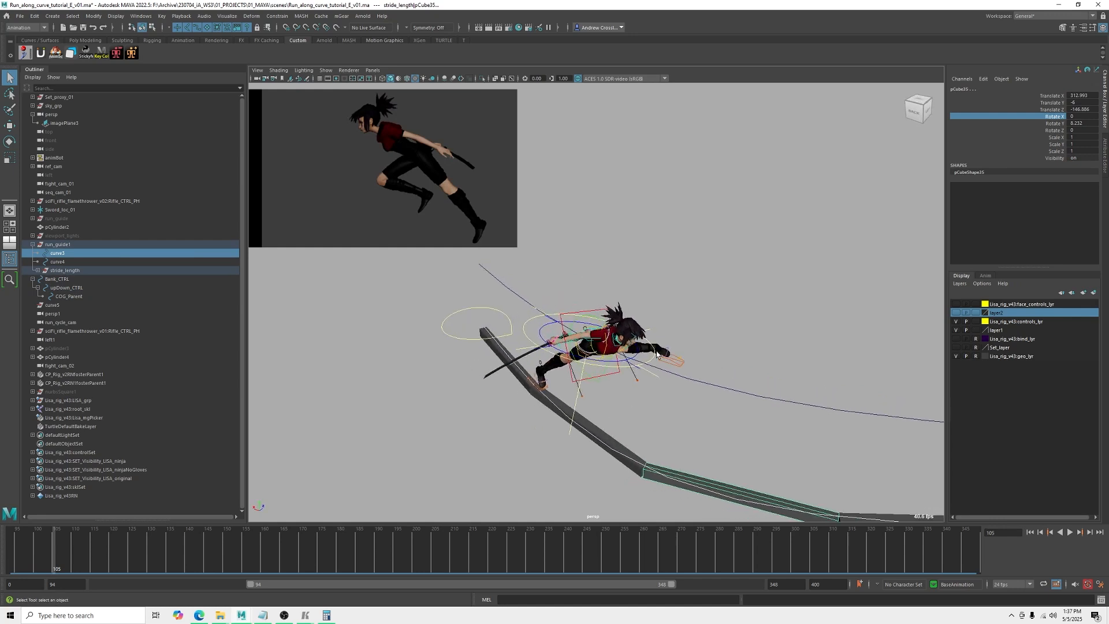
mouse_move(589, 387)
left_mouse_down("alt")
mouse_move(696, 344)
mouse_move(602, 396)
left_mouse_up("alt")
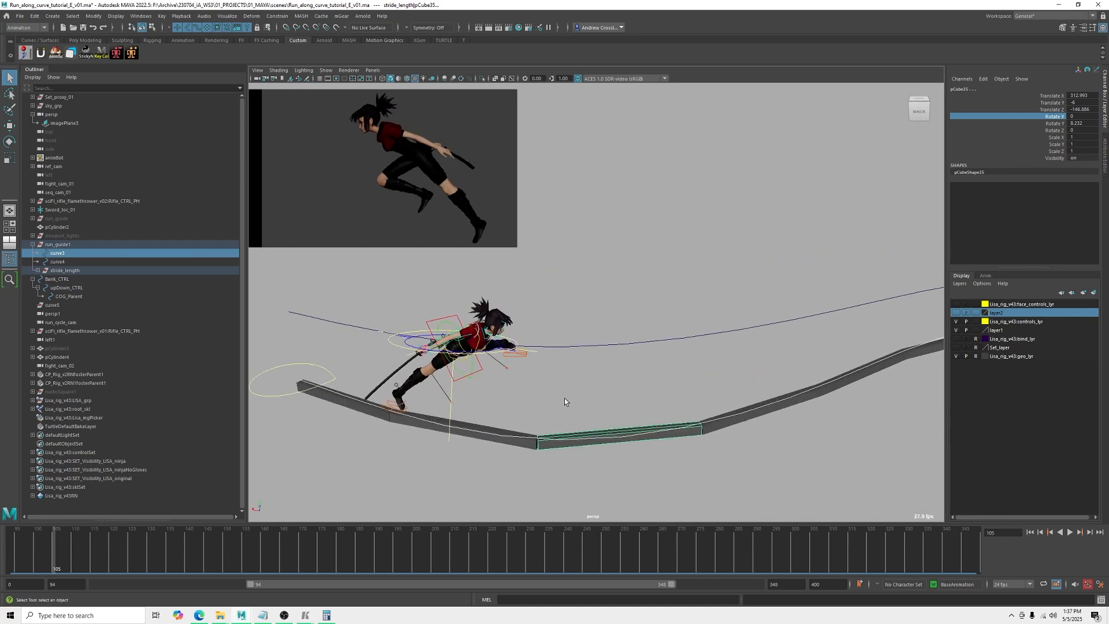
- Lower the Translate Y of upDown_CTRL to about -4.1 at frame 105
left_click(68, 288)
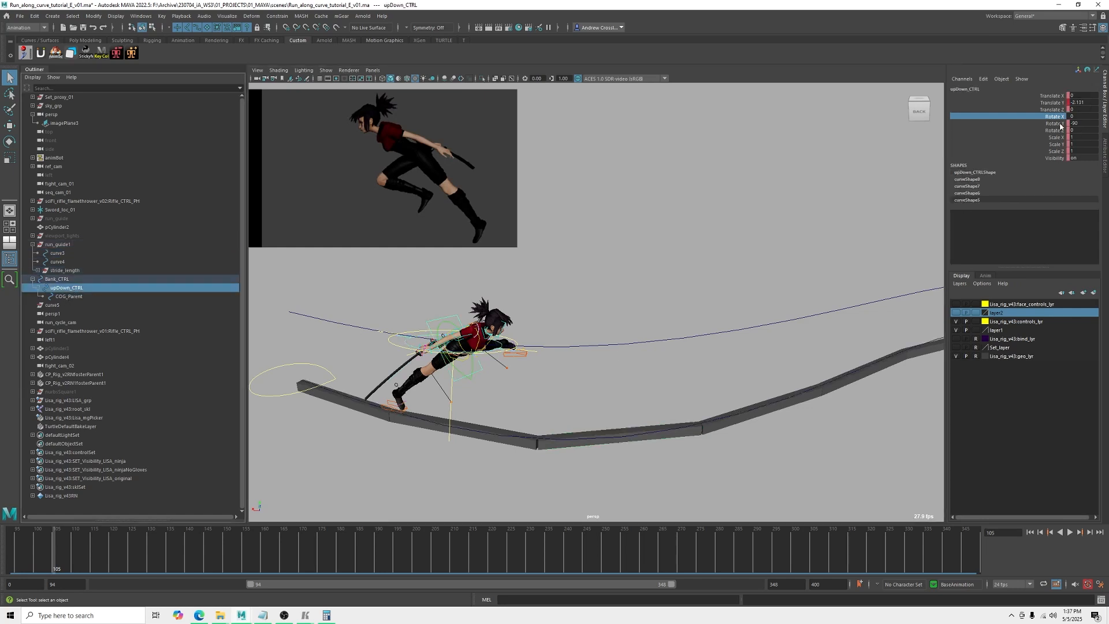
left_click(1056, 103)
left_click_drag(502, 429, 643, 355, "alt")
middle_click_drag(643, 357, 643, 360)
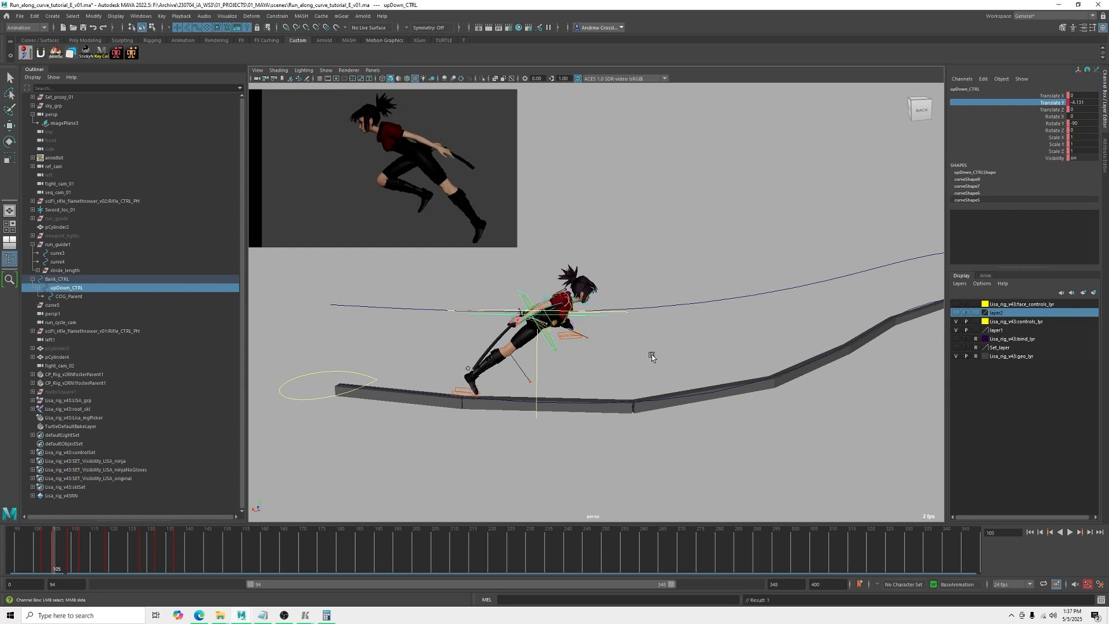
middle_click_drag(654, 356, 654, 356)
left_click_drag(654, 355, 584, 395, "alt")
- Move the right foot IK control to about X -102.5 and Z 216, with Rotate Y about -746, at frame 105
left_click(591, 367)
key("w")
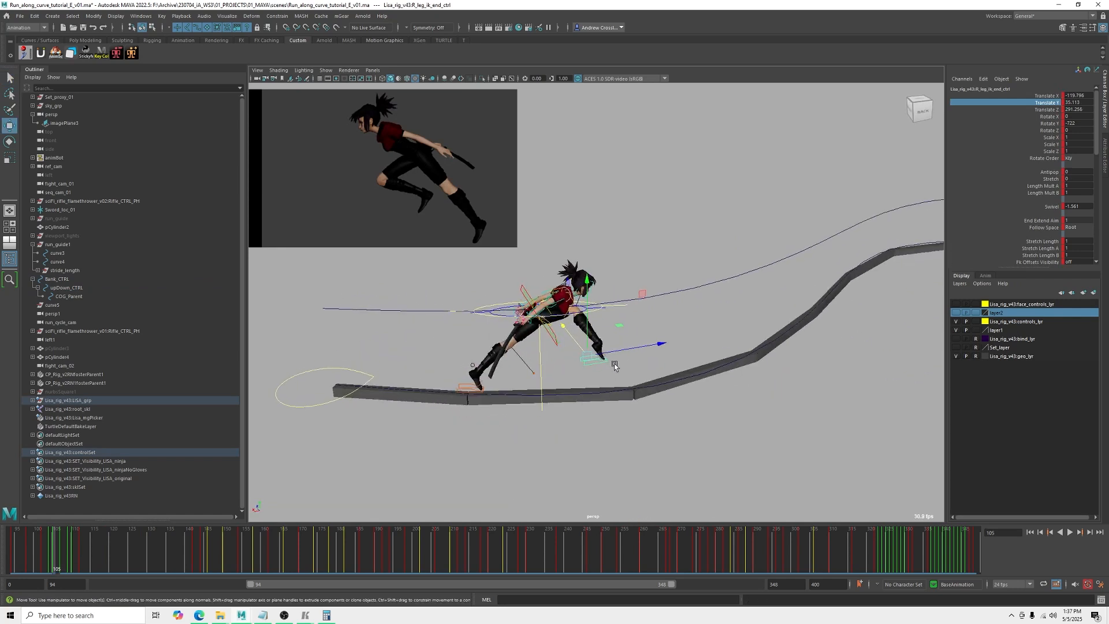
left_click_drag(621, 354, 521, 382)
key("e")
key("w")
key("e")
key("q")
right_click_drag(491, 382, 548, 374, "alt")
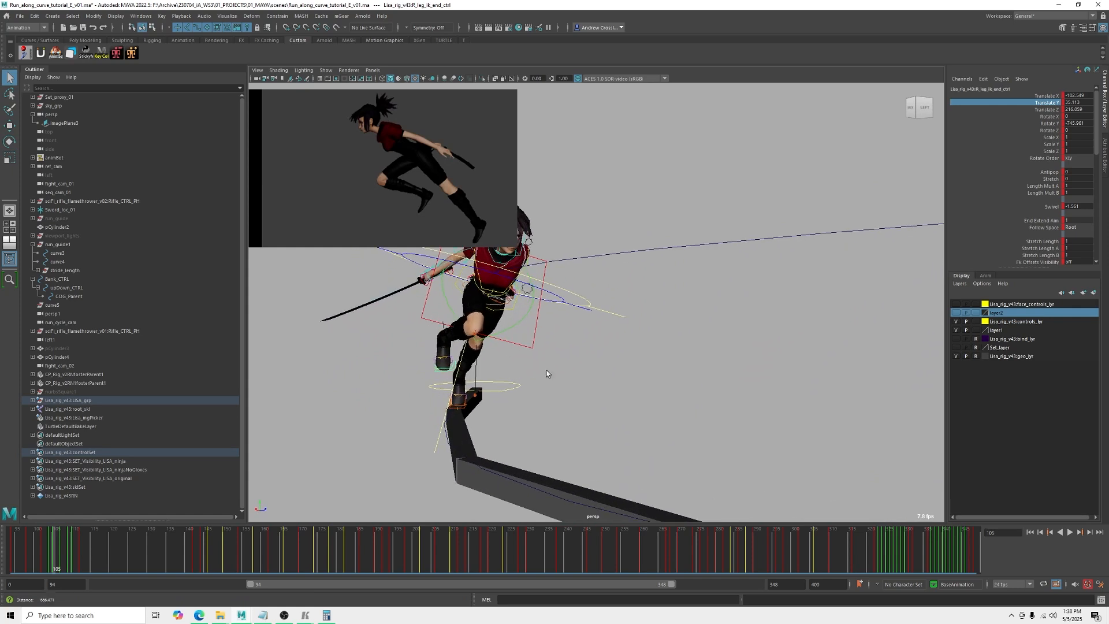
- Adjust the Bank of the right foot's reverse ball control to about -26 at frame 105
left_click(443, 362)
left_click(1049, 145)
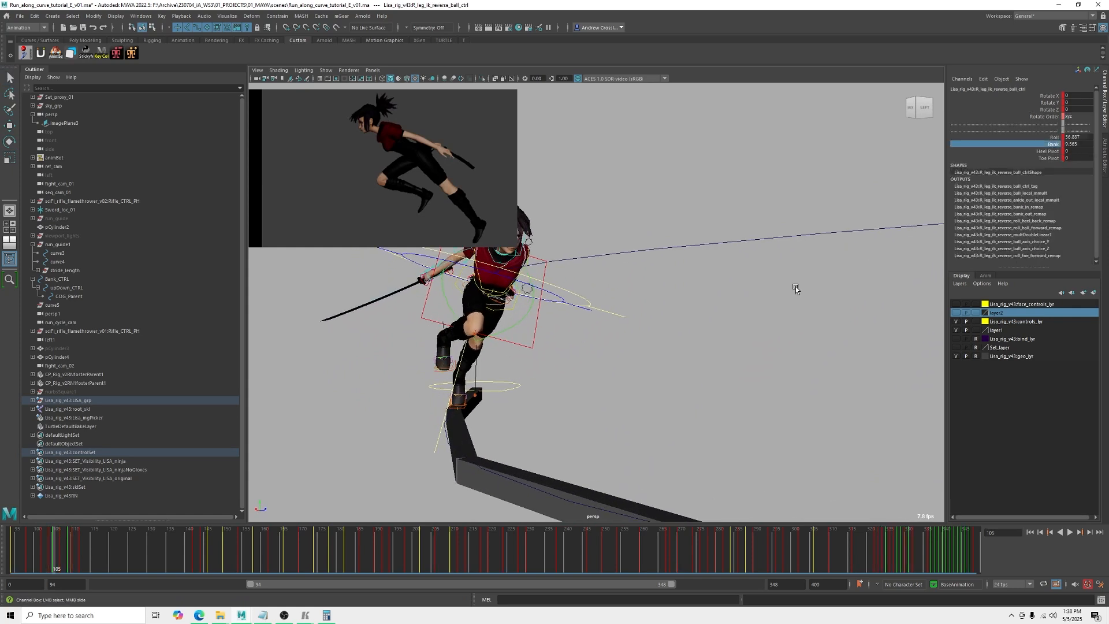
middle_click_drag(599, 364, 433, 374)
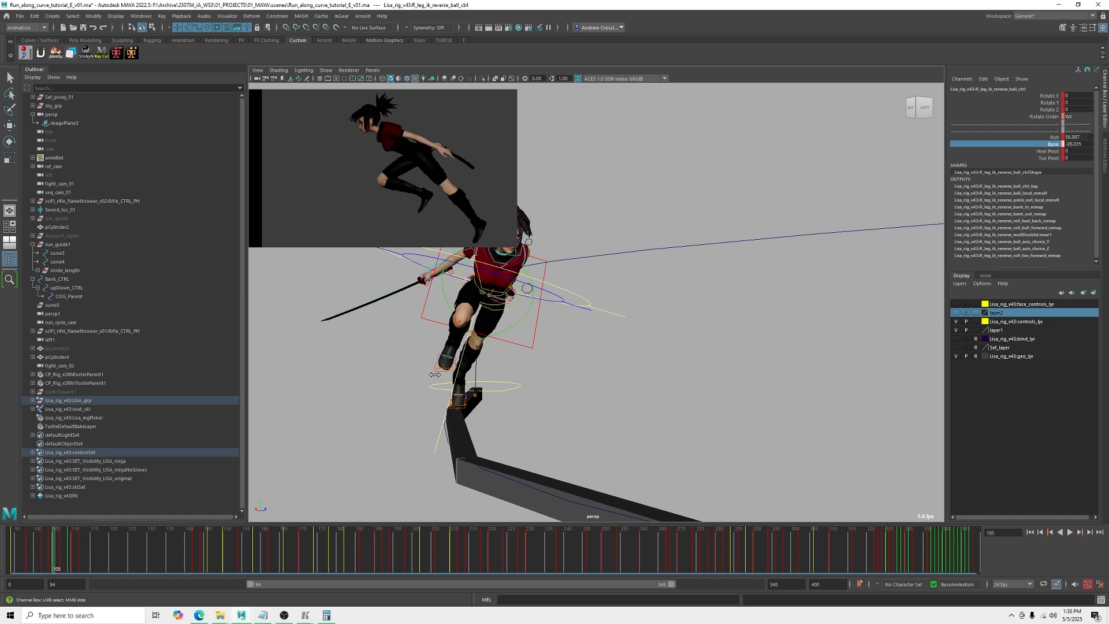
left_click_drag(465, 386, 682, 345, "alt")
- Plant the right foot IK control on the stride guide at frame 107, at about X -141 and Z 337 with Rotate Y about -734.8
left_click(573, 378)
key("w")
key("q")
key("period")
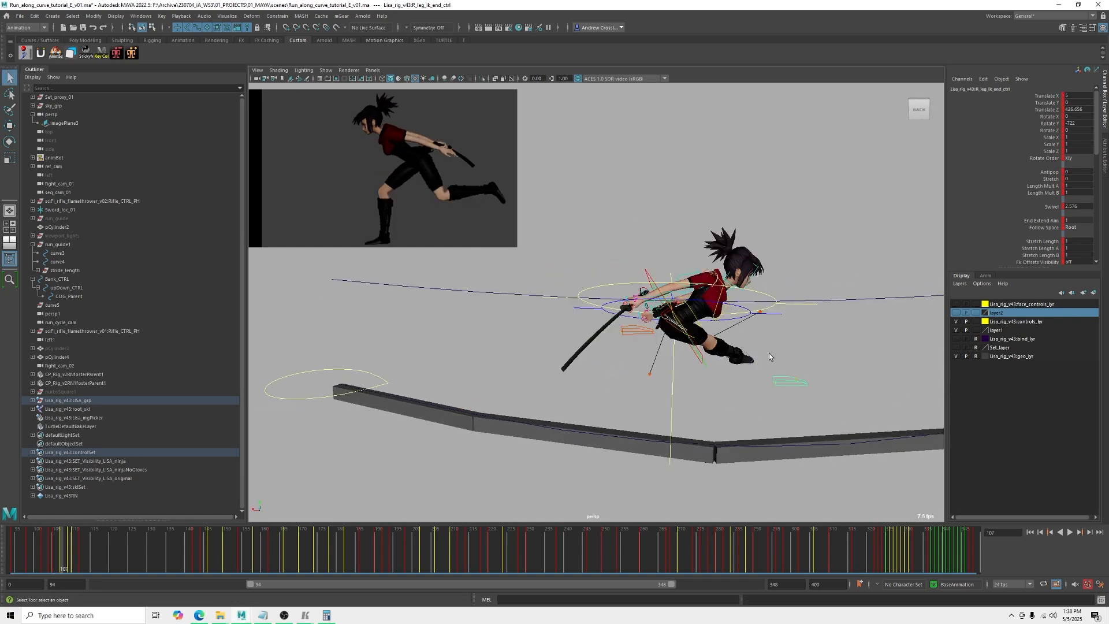
right_click_drag(770, 356, 751, 342, "alt")
left_click_drag(750, 341, 808, 401, "alt")
key("w")
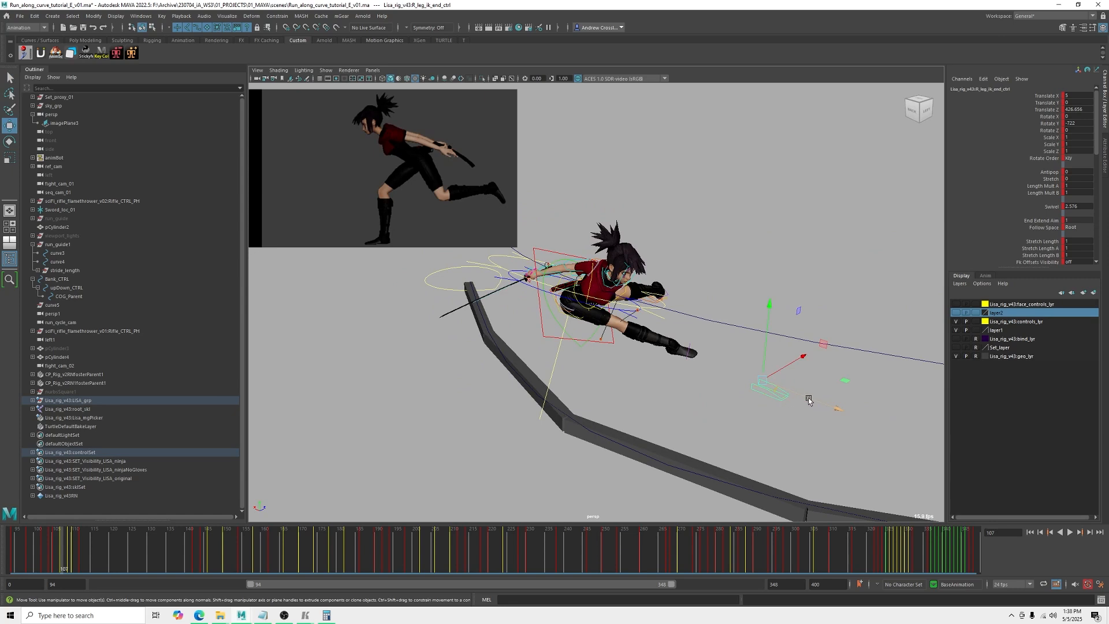
middle_click_drag(842, 381, 643, 410)
left_click_drag(644, 409, 567, 396)
key("e")
right_click_drag(567, 396, 613, 389, "alt")
middle_click_drag(608, 371, 619, 428, "alt")
key("q")
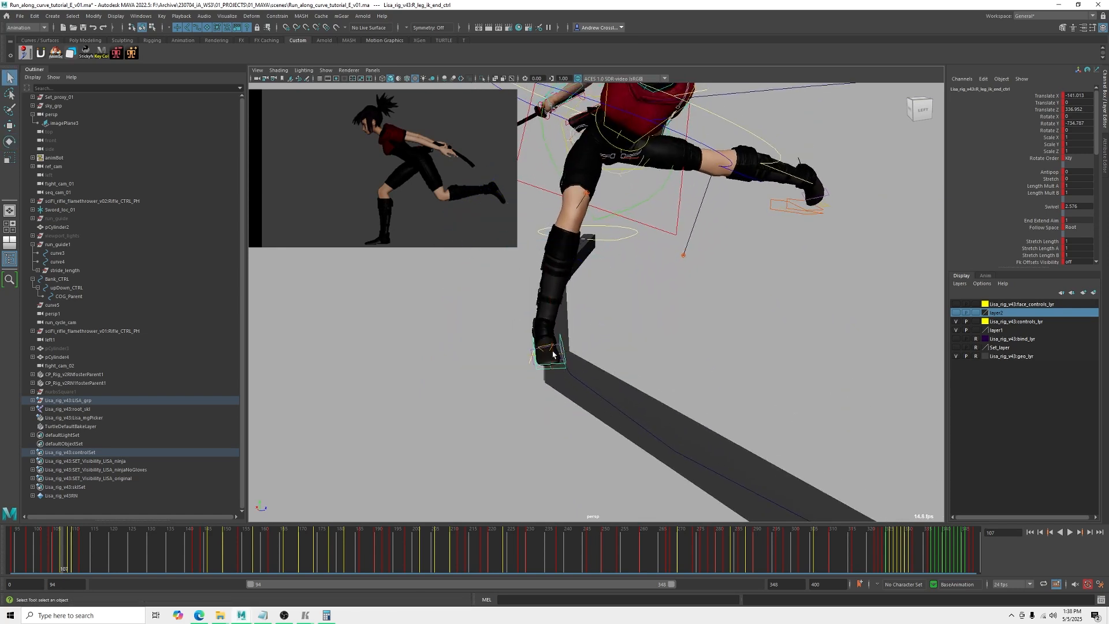
- Adjust the Bank of the right foot's reverse ball control to about -12.2 at frame 107
left_click(551, 349)
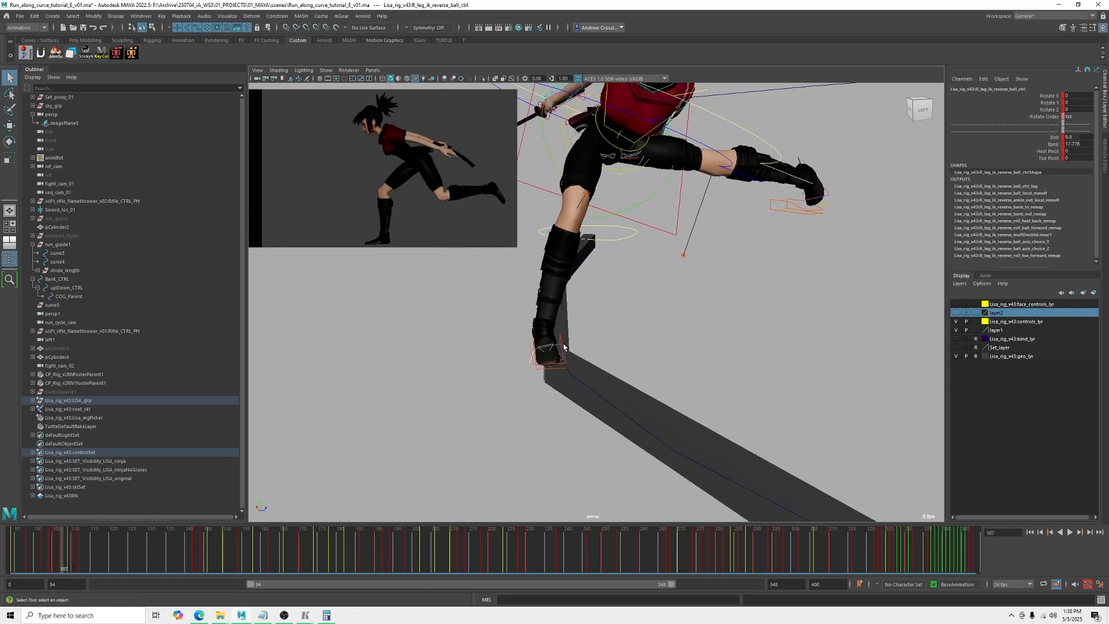
left_click(1055, 146)
middle_click_drag(689, 330, 552, 326)
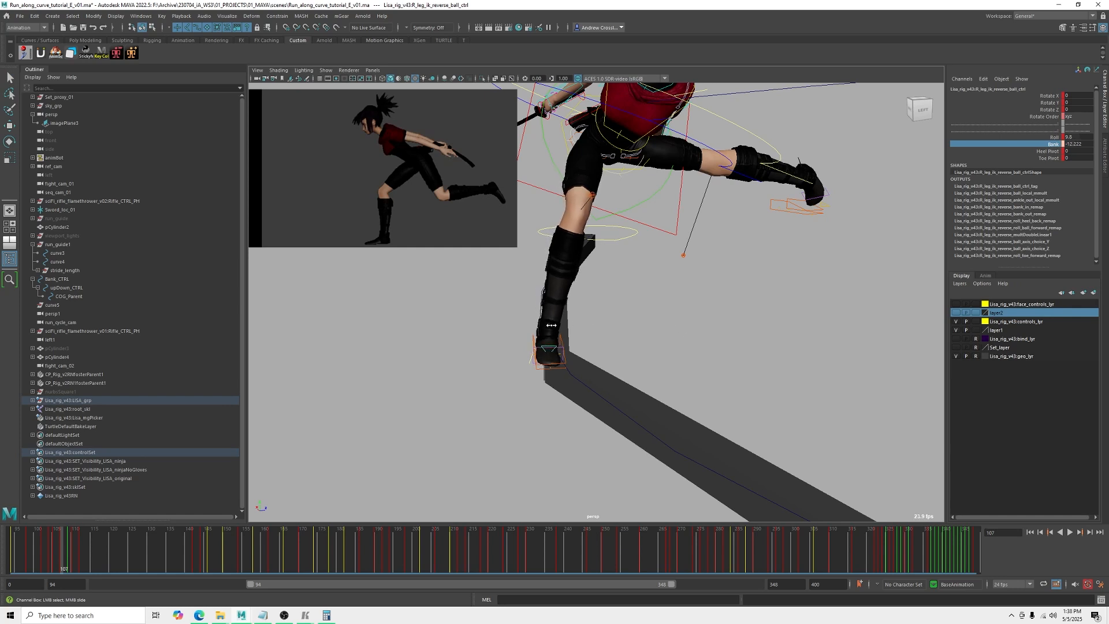
left_click_drag(797, 311, 844, 232, "alt")
- Place the left foot IK control behind the body at frame 107, at about X -96.4 and Z 215 with Rotate Y about -15.6
key("q")
left_click(777, 271)
middle_click_drag(843, 232, 769, 274, "alt")
key("w")
left_click_drag(769, 274, 796, 300, "alt")
middle_click_drag(792, 301, 634, 322)
left_click_drag(673, 370, 731, 306, "alt")
key("e")
key("w")
left_click_drag(702, 263, 688, 262)
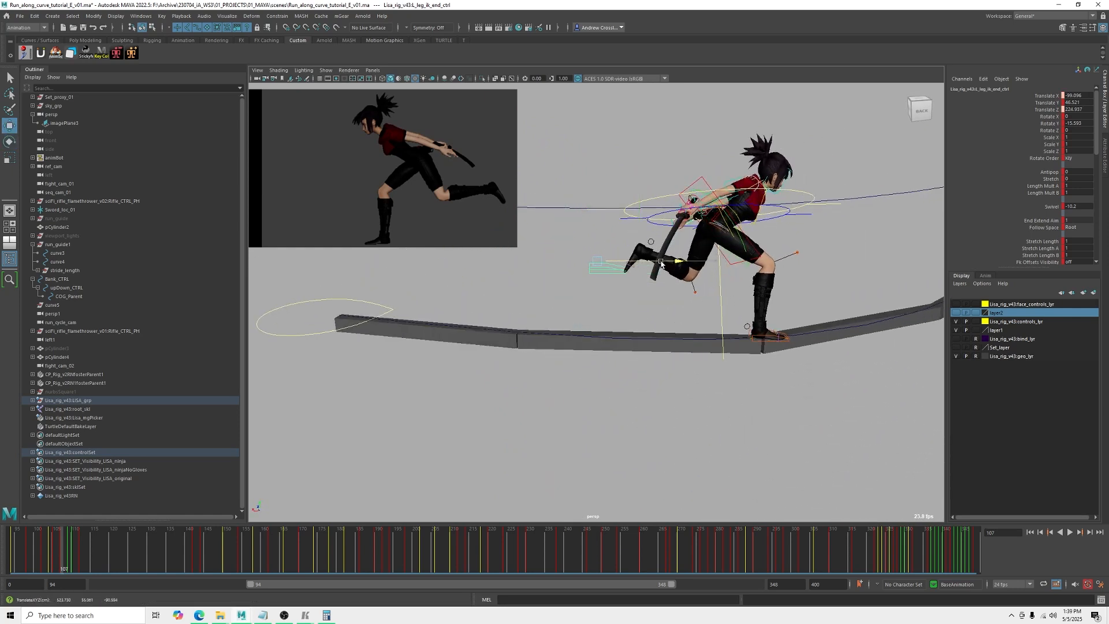
mouse_move(652, 263)
left_mouse_down("alt")
mouse_move(680, 281)
mouse_move(653, 271)
left_mouse_up("alt")
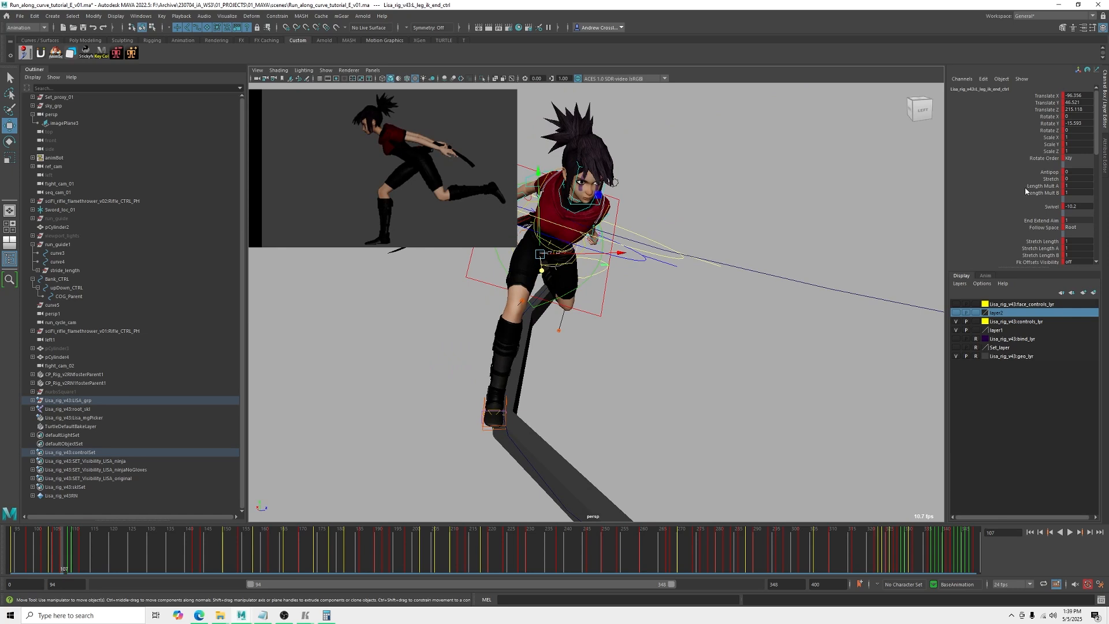
- Increase the Bank of the left foot's reverse ball control at frame 107, judging the knee direction from the front
left_click_drag(530, 299, 596, 315, "alt")
key("q")
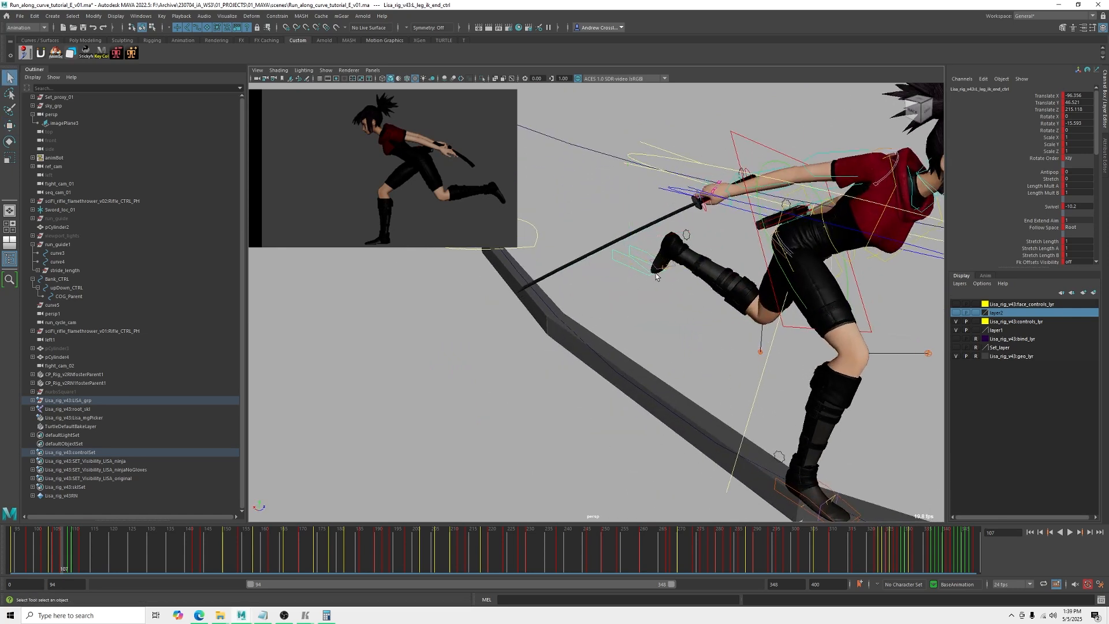
left_click(665, 272)
left_click_drag(751, 331, 652, 314, "alt")
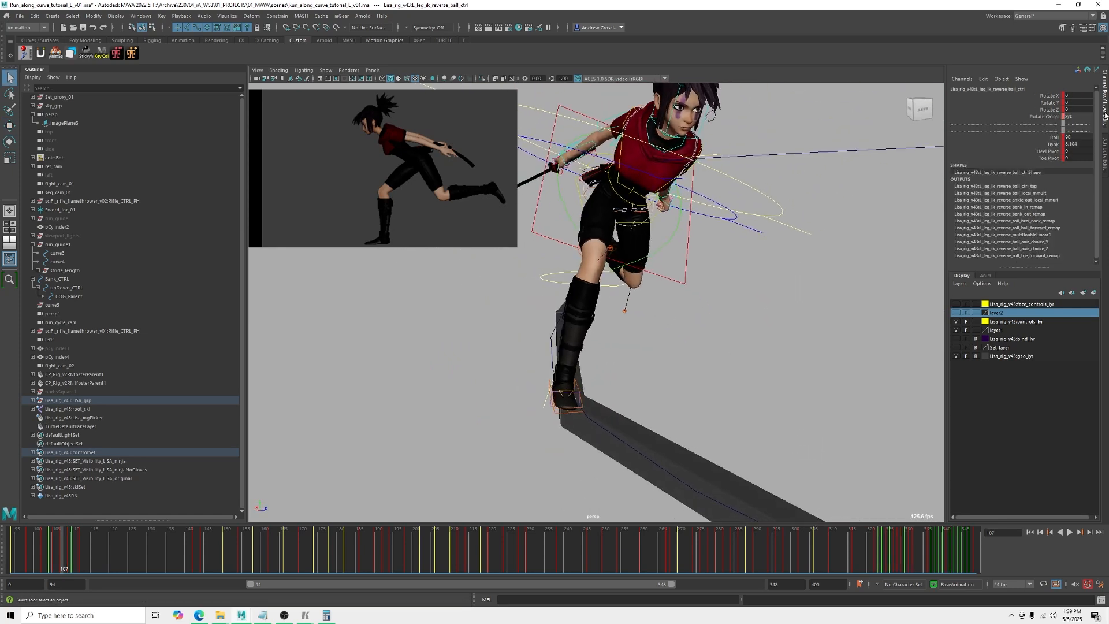
left_click(1054, 145)
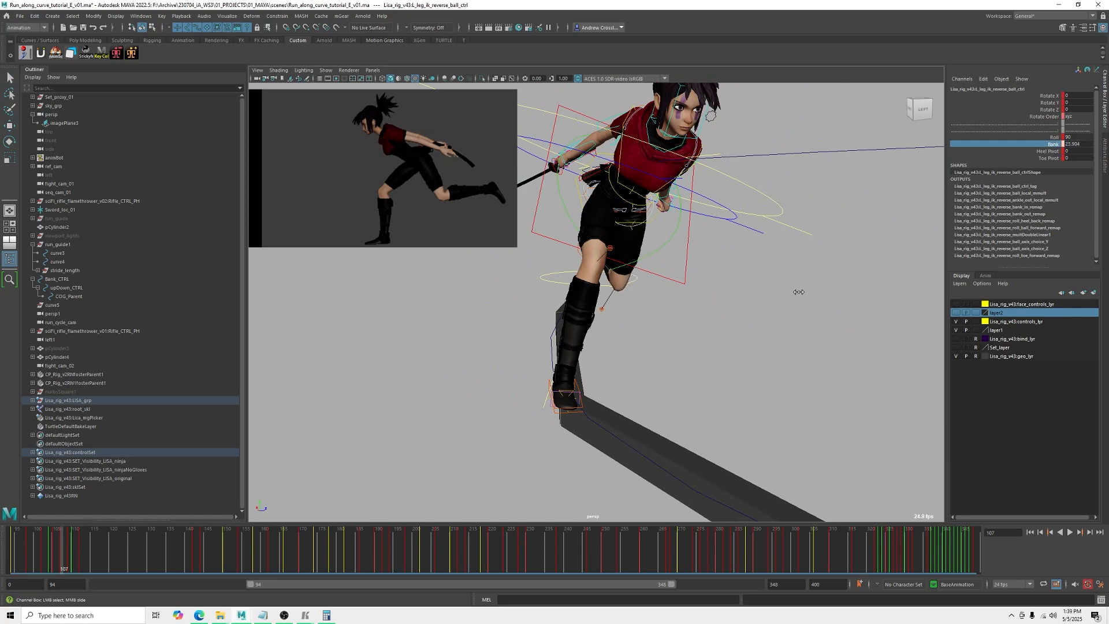
left_click_drag(812, 294, 737, 307, "alt")
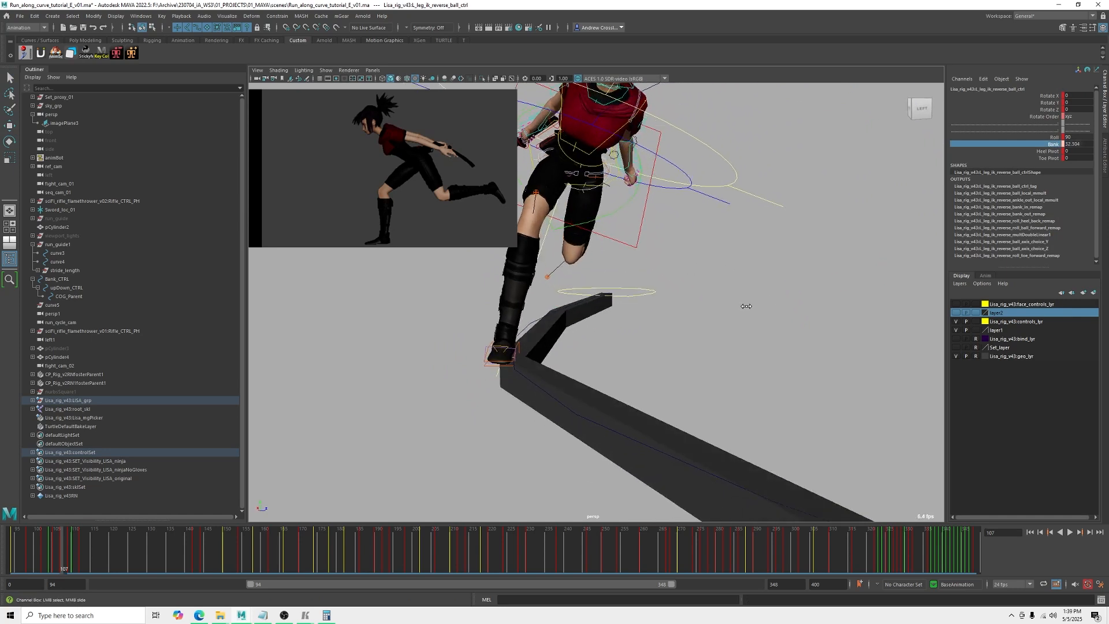
- Fine-tune the left foot IK control's placement at frame 107 to match the reference pose
mouse_move(681, 297)
left_mouse_down("alt")
mouse_move(755, 302)
mouse_move(621, 296)
mouse_move(678, 302)
mouse_move(703, 289)
mouse_move(681, 300)
mouse_move(775, 347)
mouse_move(760, 280)
mouse_move(770, 335)
mouse_move(750, 304)
mouse_move(768, 310)
mouse_move(650, 356)
mouse_move(738, 329)
mouse_move(684, 317)
left_mouse_up("alt")
left_click(559, 262)
key("e")
key("w")
left_click_drag(604, 311, 653, 248)
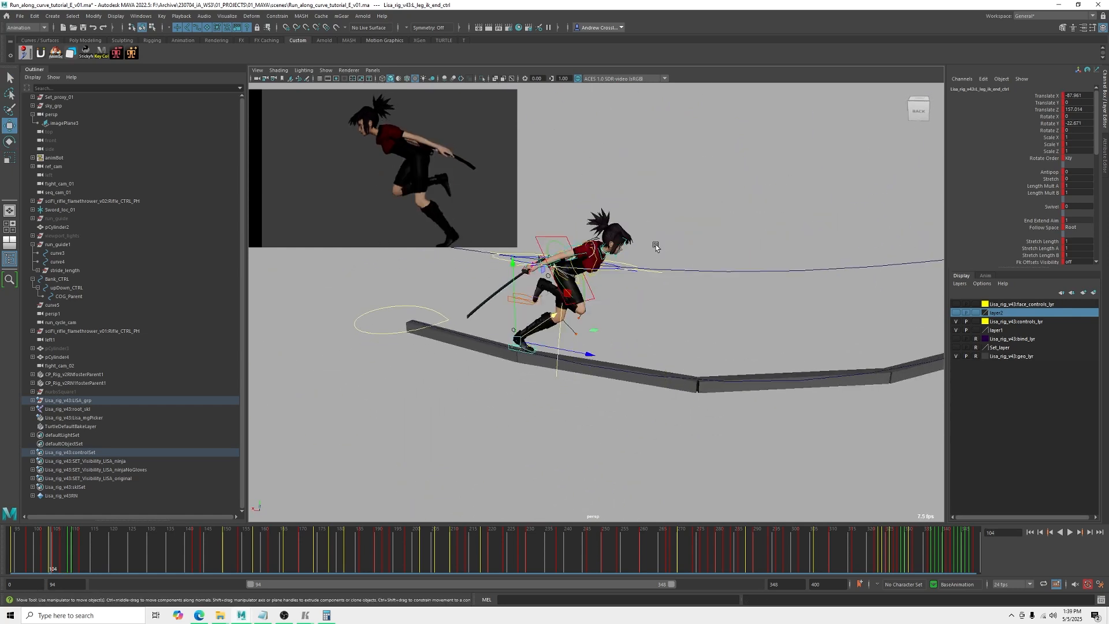
- Step back and forth through the key poses to check the run's flow and foot placement along the guide
key("alt+comma")
key("alt+comma")
key("alt+comma")
key("alt+comma")
key("alt+comma")
key("alt+period")
left_click_drag(770, 290, 698, 310, "alt")
key("alt+period")
key("alt+period")
key("alt+period")
key("alt+period")
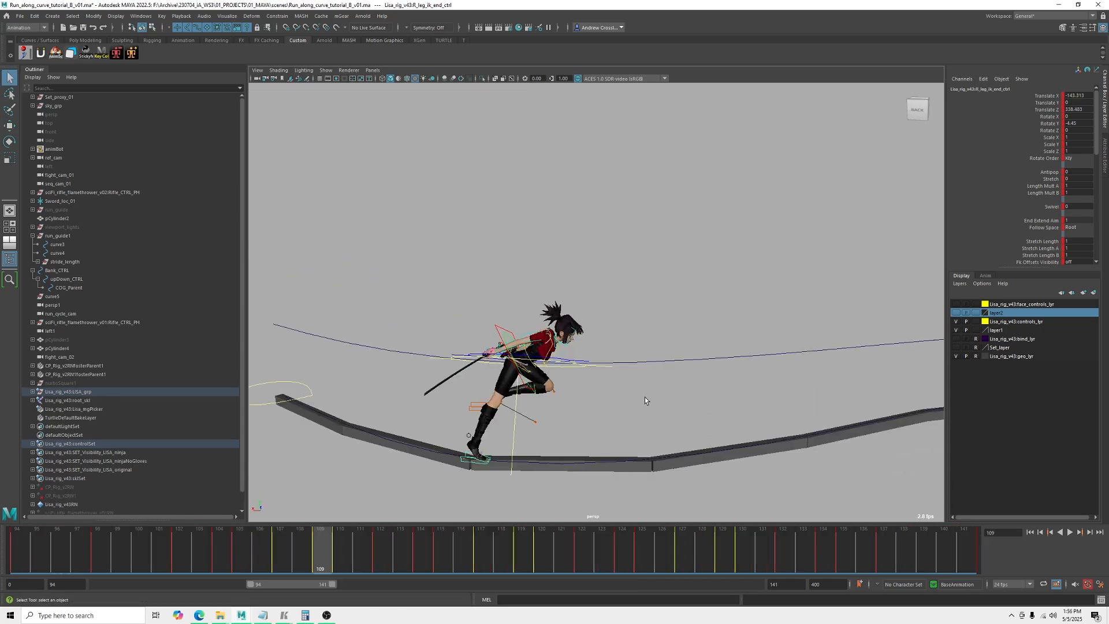
key("alt+comma")
key("alt+comma")
key("alt+period")
key("alt+period")
left_click_drag(613, 385, 608, 389, "alt")
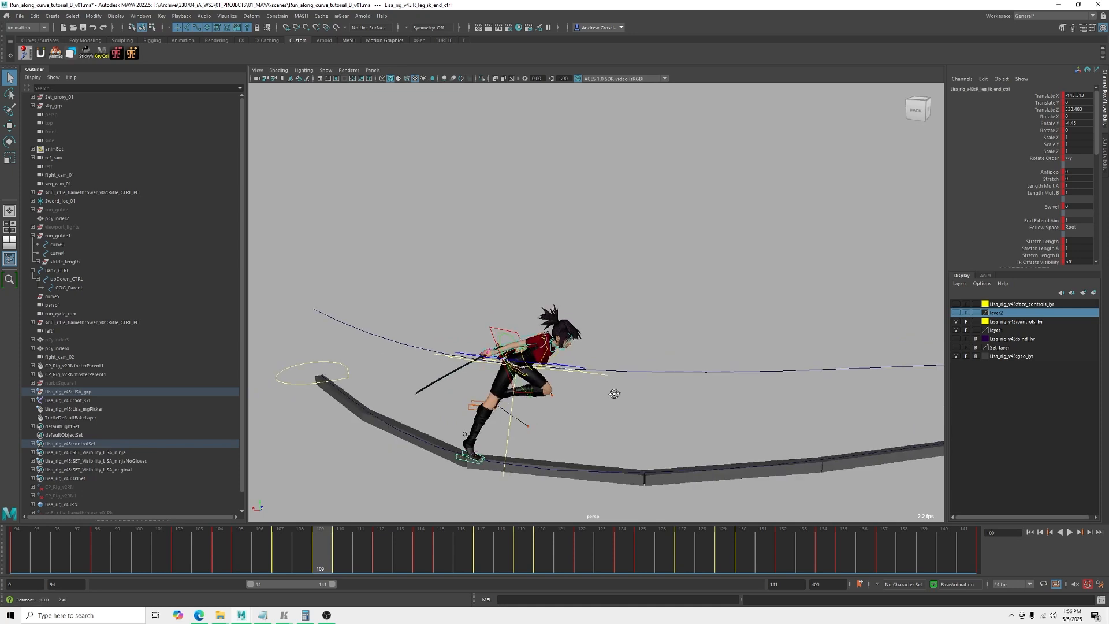
- Lower the Translate Y of upDown_CTRL to about -1.1 at frame 109
left_click(572, 367)
left_click_drag(589, 424, 570, 412, "alt")
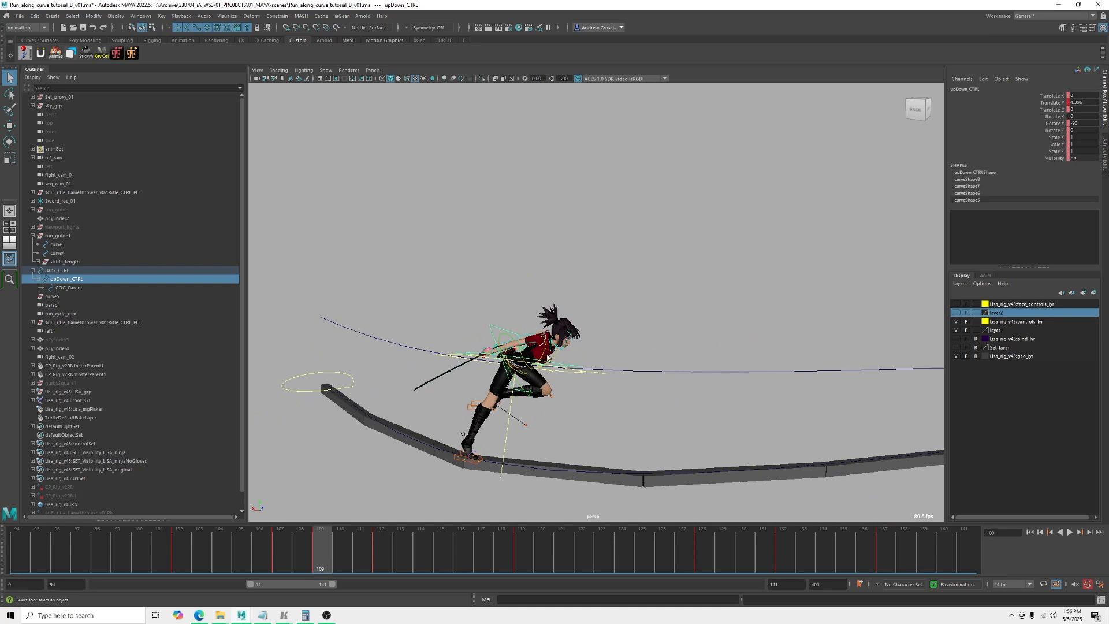
middle_click_drag(578, 421, 587, 404, "alt")
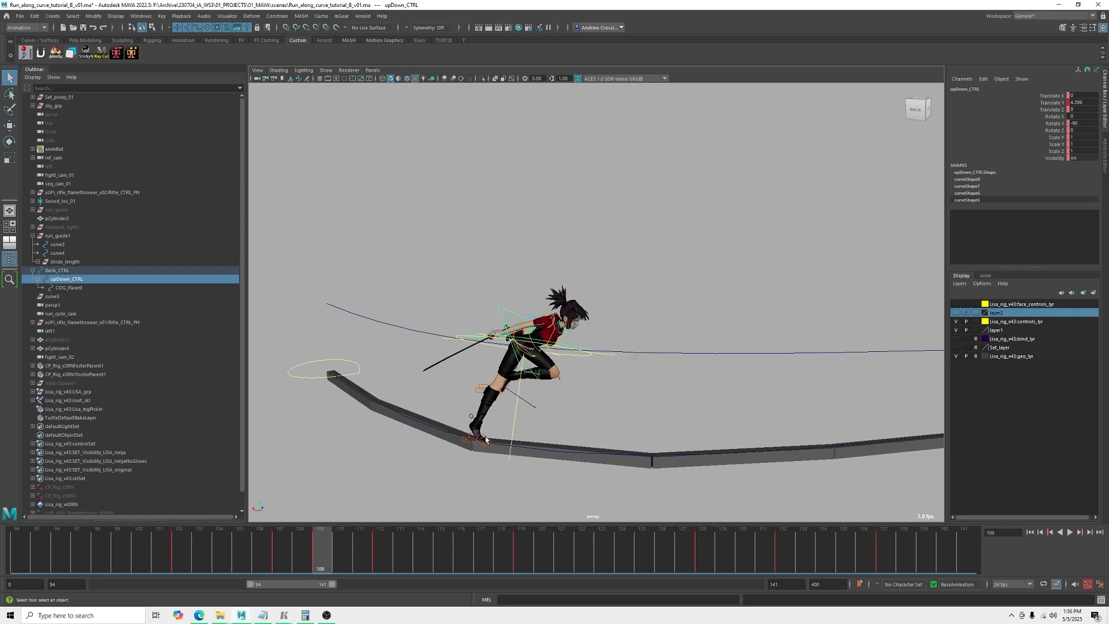
left_click_drag(488, 444, 557, 421, "alt")
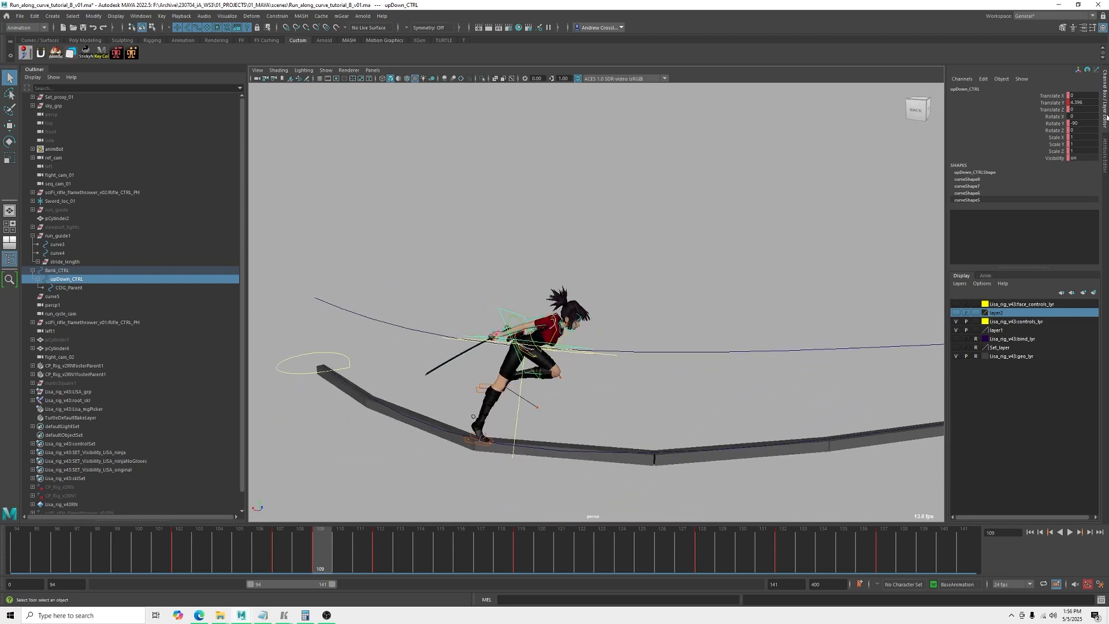
left_click(1057, 103)
middle_click_drag(668, 389, 402, 399)
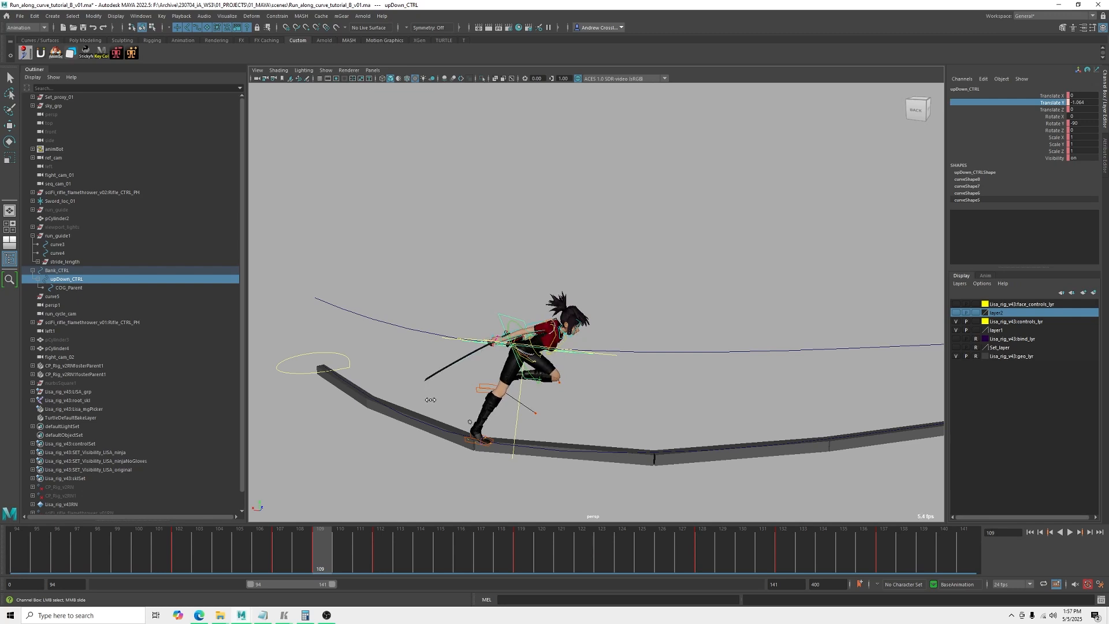
- Reduce the Rotate X of Bank_CTRL to about 19.7 at frame 109, judging the lean from several angles
left_click_drag(584, 395, 527, 399, "alt")
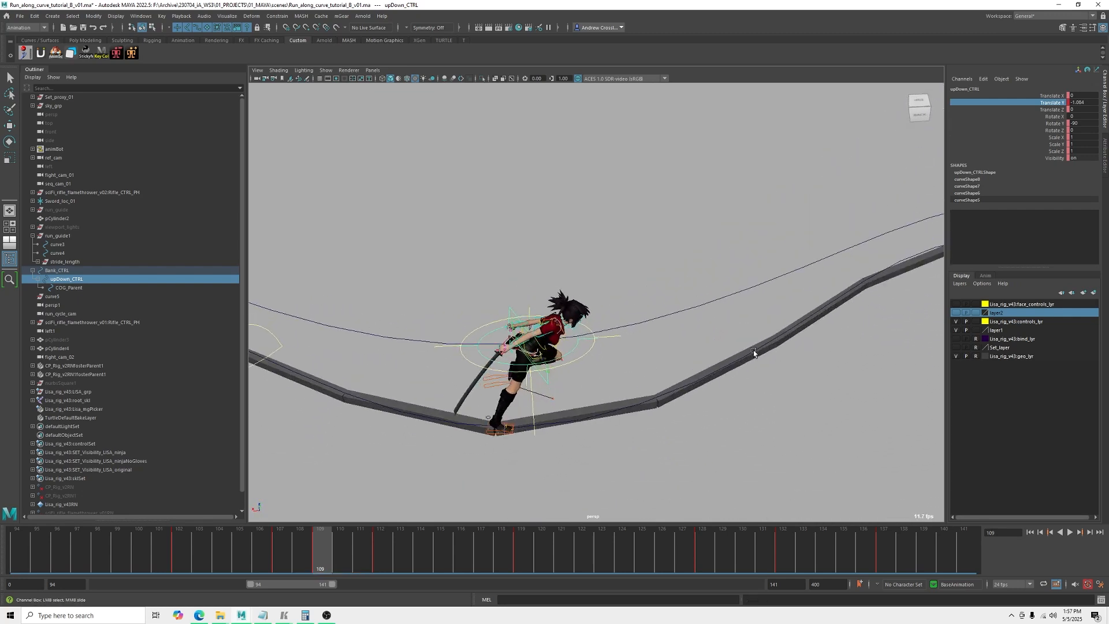
left_click_drag(755, 354, 523, 350, "alt")
left_click_drag(629, 310, 569, 299, "alt")
left_click_drag(629, 345, 587, 364, "alt")
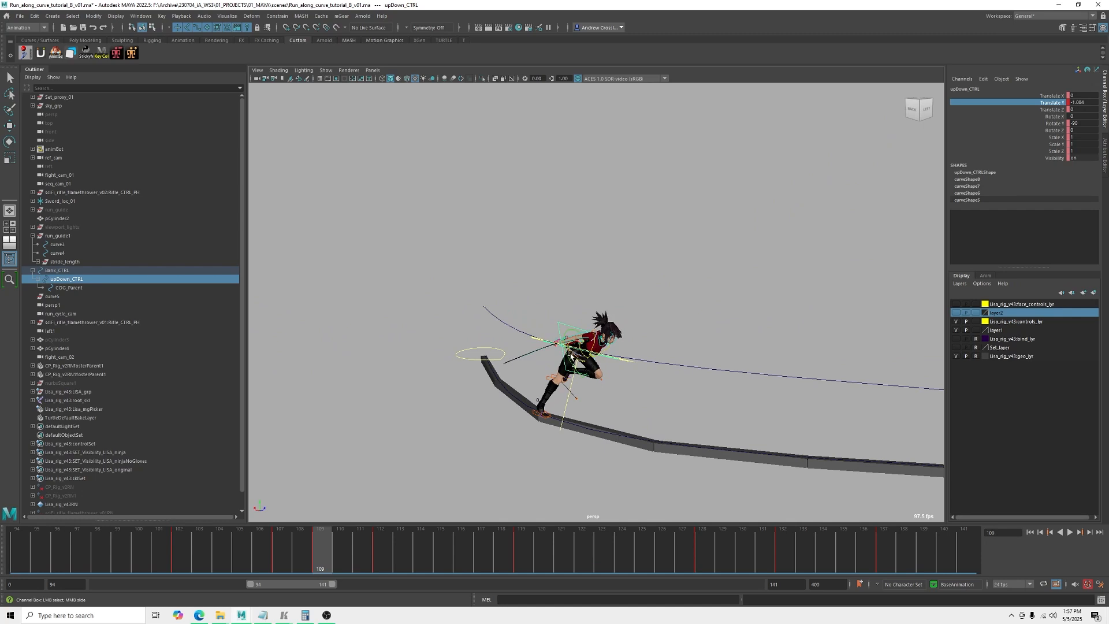
left_click_drag(571, 357, 630, 398, "alt")
key("q")
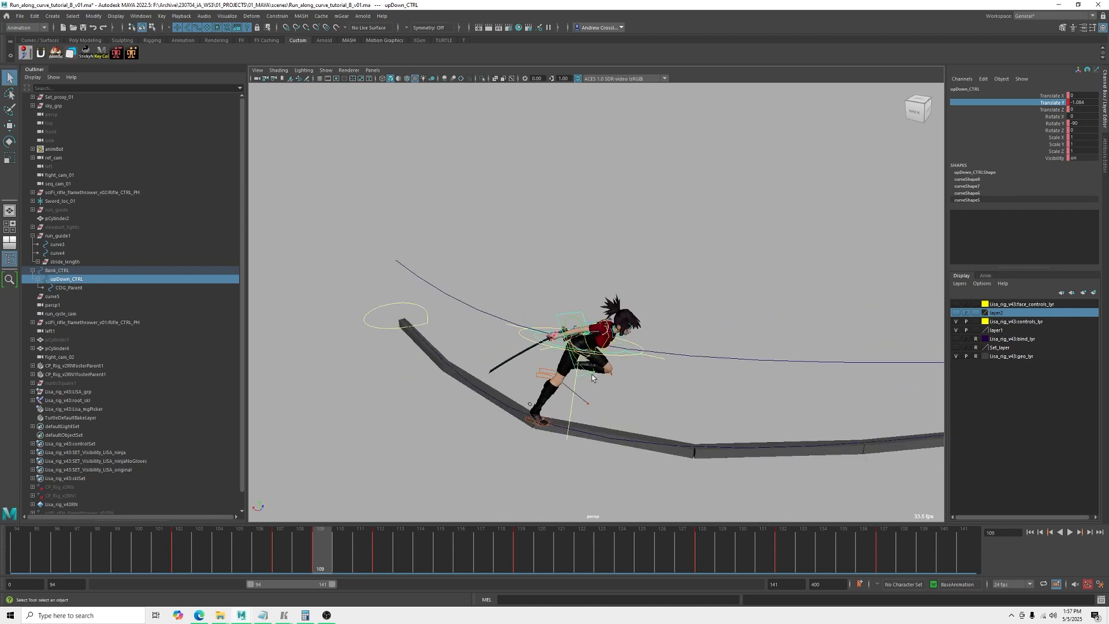
left_click(594, 380)
left_click_drag(594, 379, 629, 379, "alt")
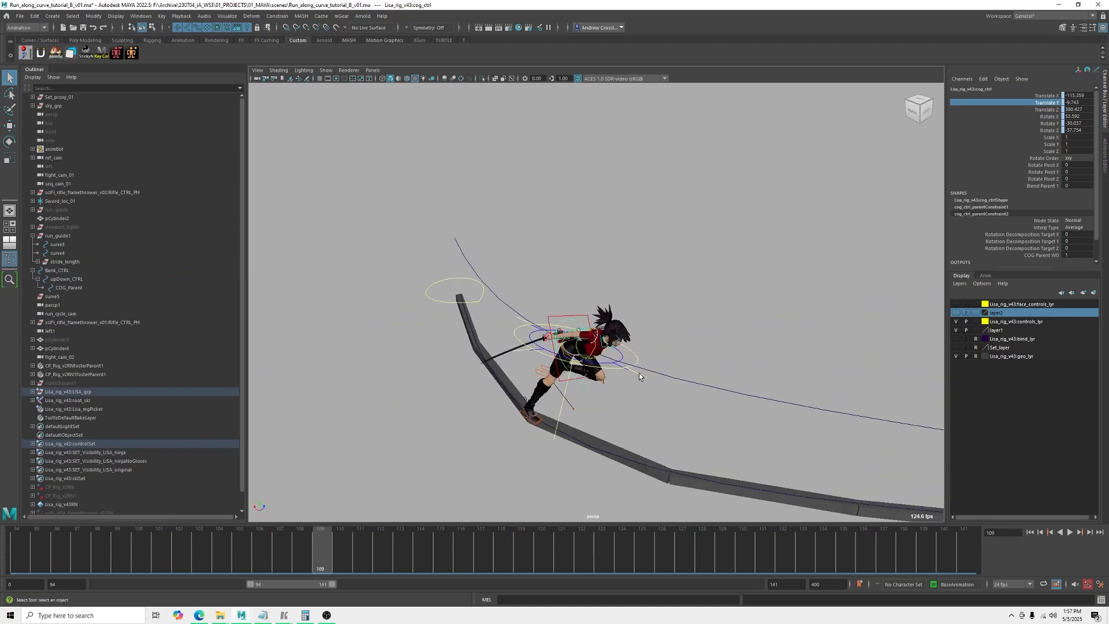
left_click(639, 376)
left_click(1055, 117)
left_click_drag(778, 352, 659, 299, "alt")
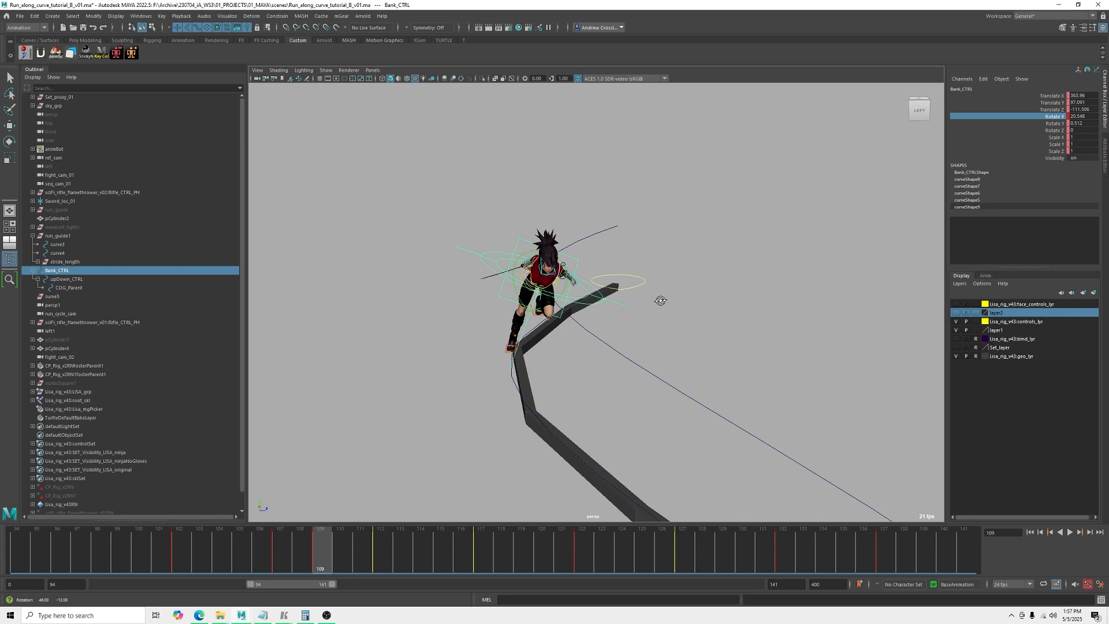
mouse_move(678, 325)
middle_mouse_down()
mouse_move(665, 324)
mouse_move(678, 325)
middle_mouse_up()
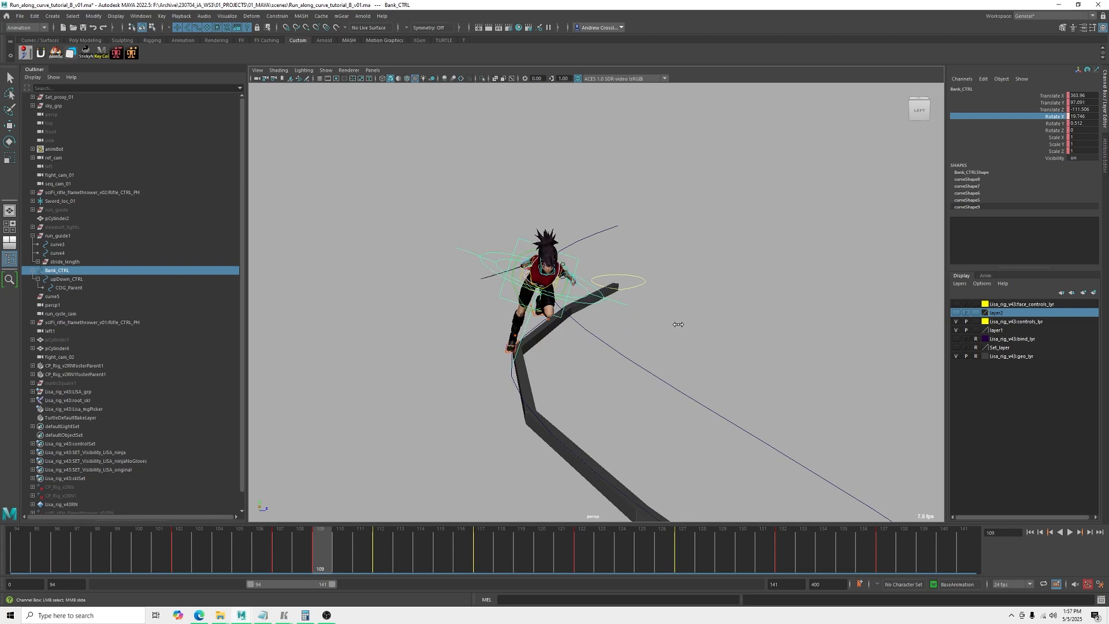
- Select the right leg's IK control and step back and forth around frames 107 to 112 to check the poses
left_click_drag(605, 354, 732, 362, "alt")
key("q")
left_click(586, 412)
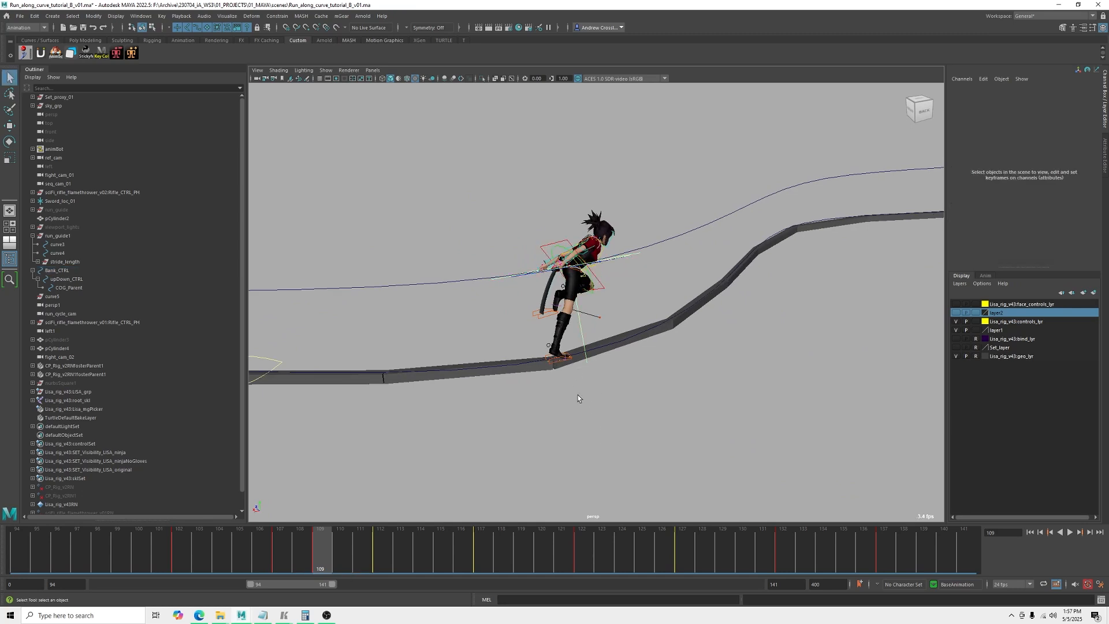
left_click(556, 363)
left_click_drag(690, 382, 618, 402, "alt")
key("period")
key("period")
key("period")
key("period")
key("comma")
key("comma")
key("comma")
key("comma")
key("comma")
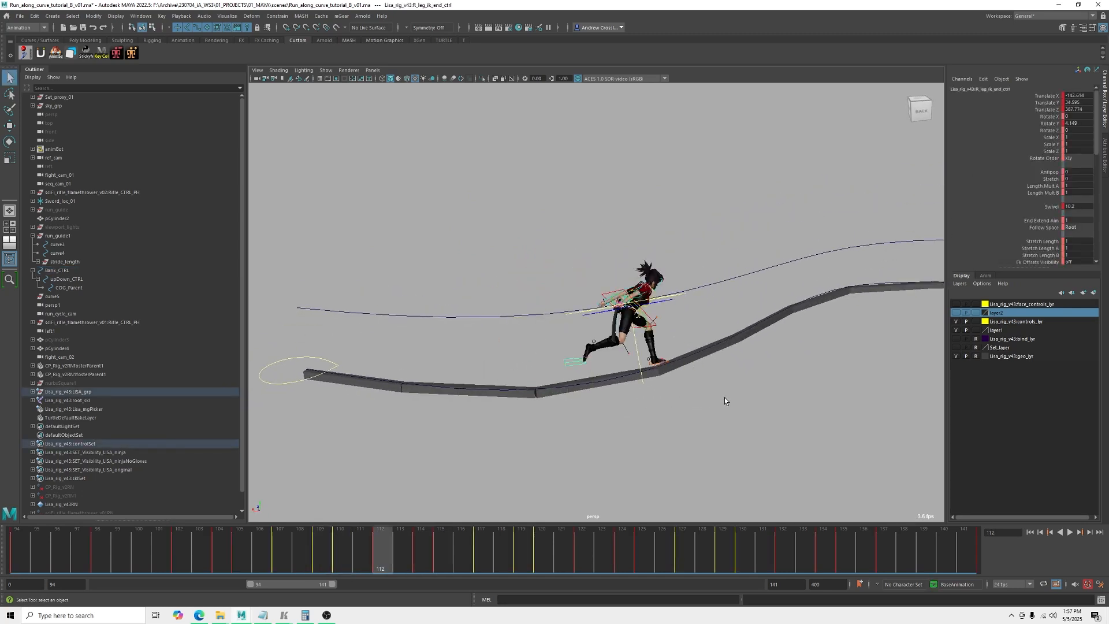
middle_click_drag(727, 397, 714, 403, "alt")
left_click_drag(714, 403, 693, 416, "alt")
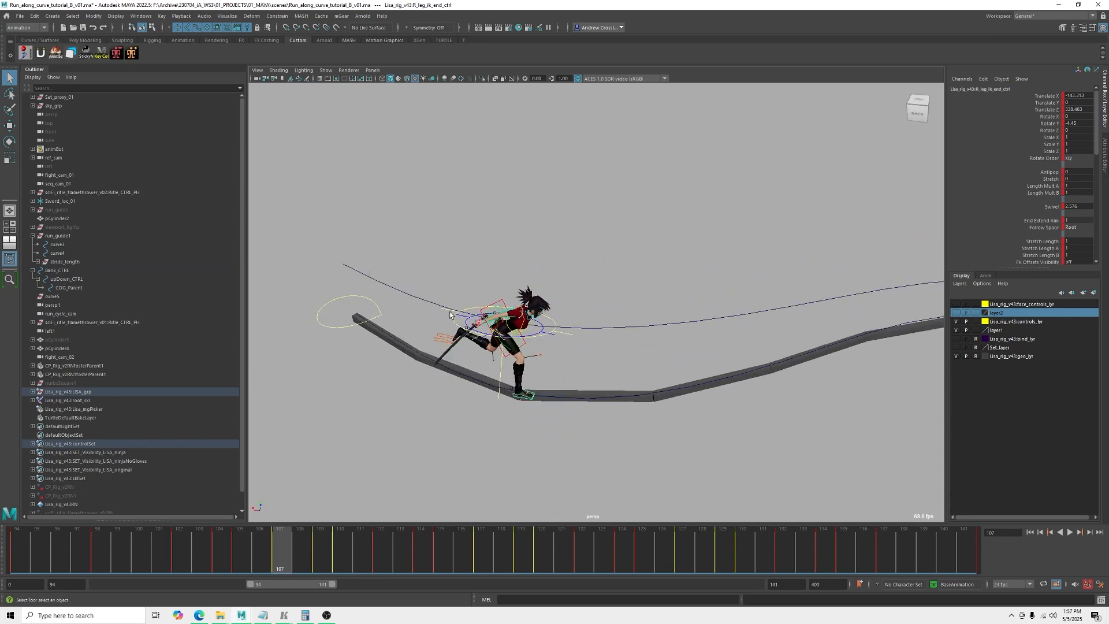
- Examine the COG control and Bank_CTRL at frame 107 from several angles to compare which one holds the keys
left_click(493, 310)
left_click_drag(677, 277, 676, 283, "alt")
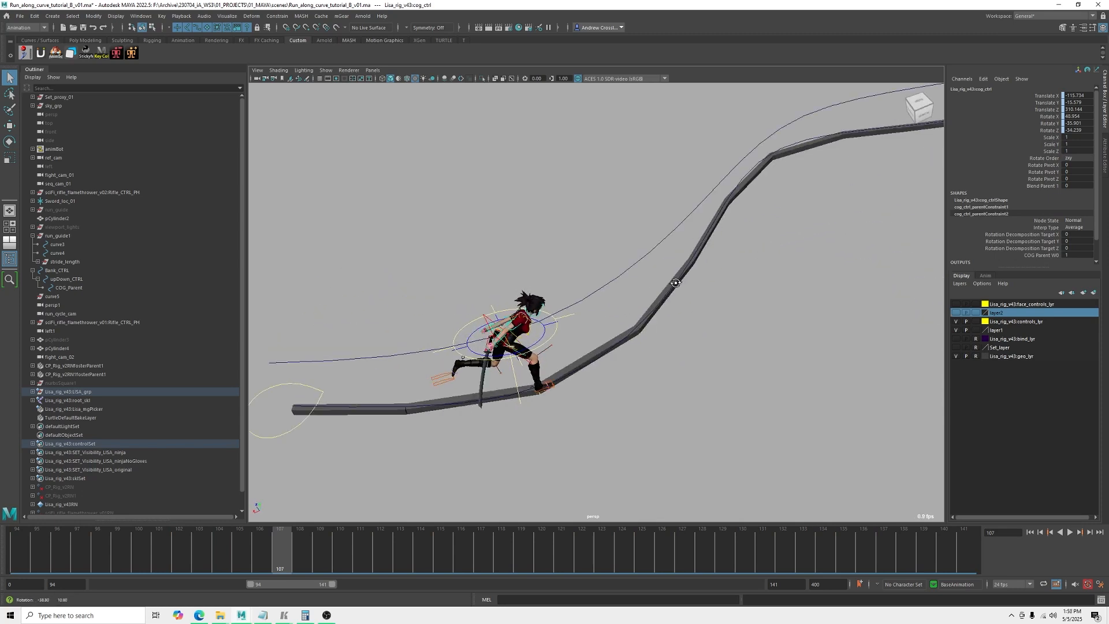
left_click_drag(685, 243, 685, 266, "alt")
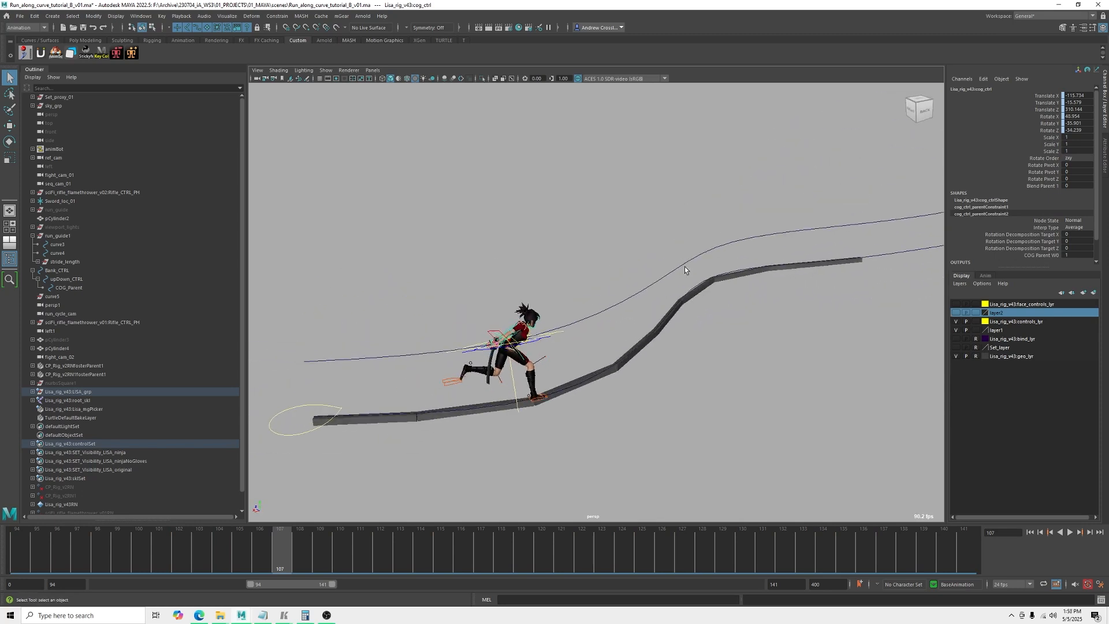
left_click(556, 334)
left_click_drag(525, 284, 483, 299, "alt")
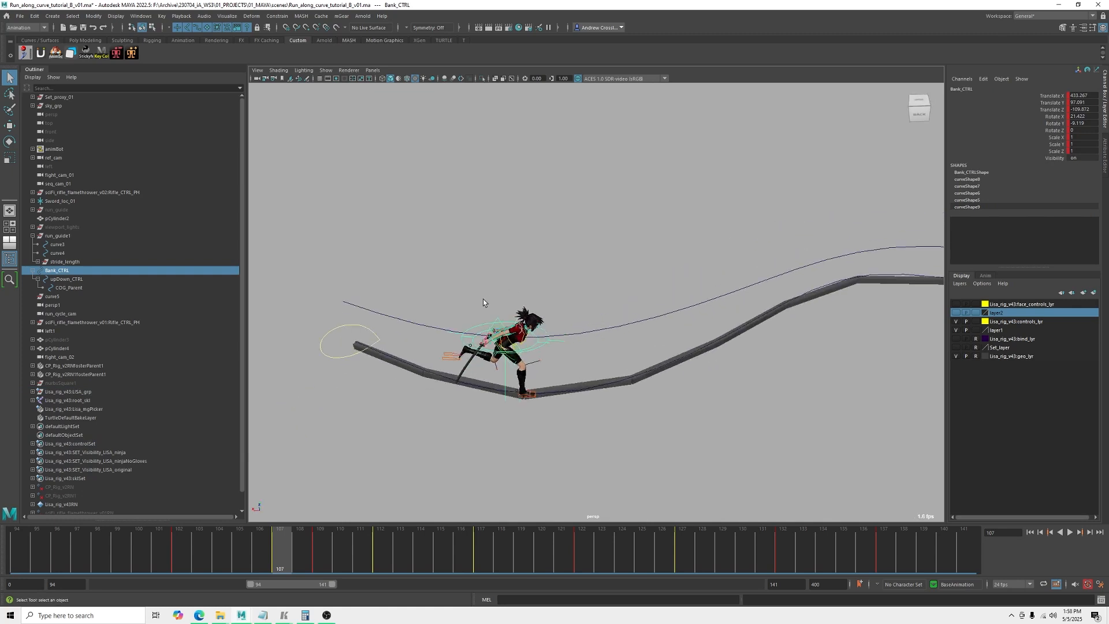
right_click_drag(452, 311, 560, 304, "alt")
left_click_drag(499, 318, 497, 321, "alt")
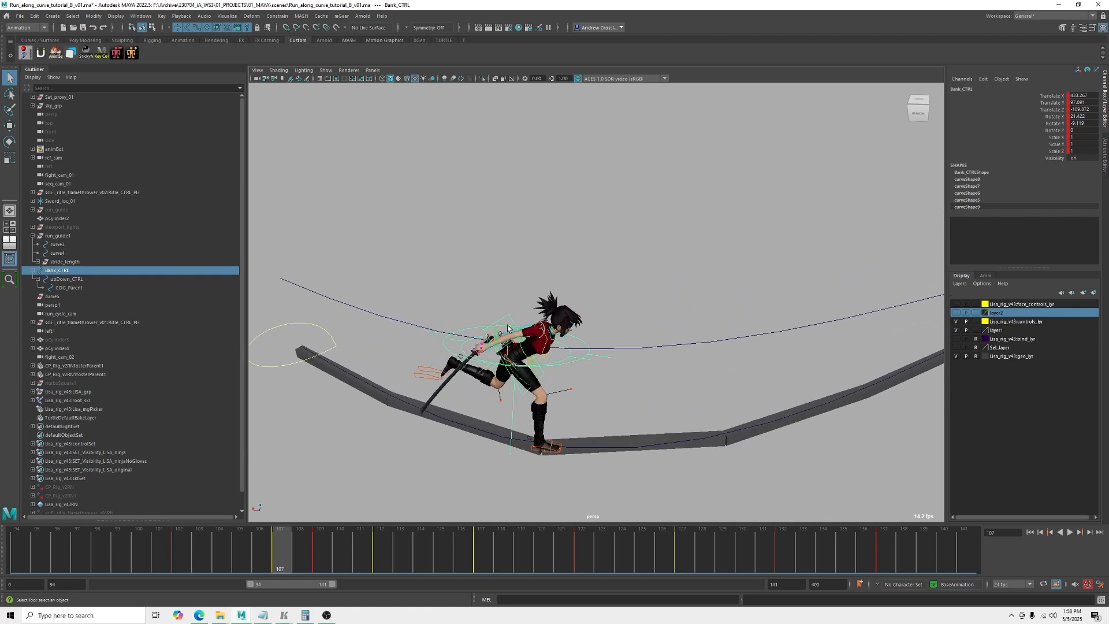
left_click(505, 327)
left_click_drag(641, 310, 656, 305, "alt")
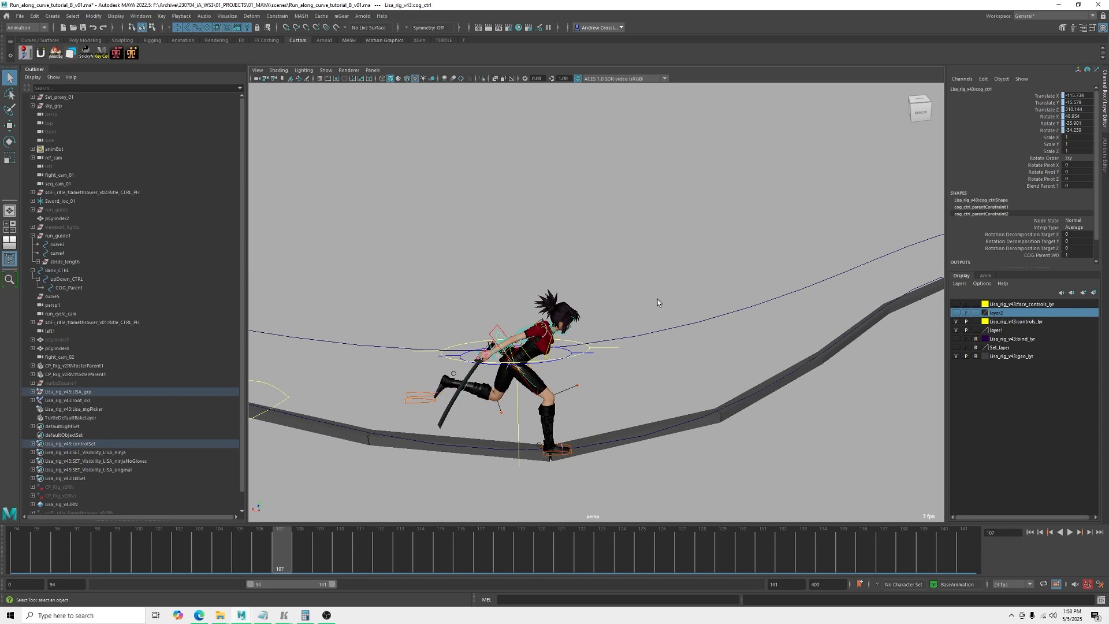
left_click(636, 299)
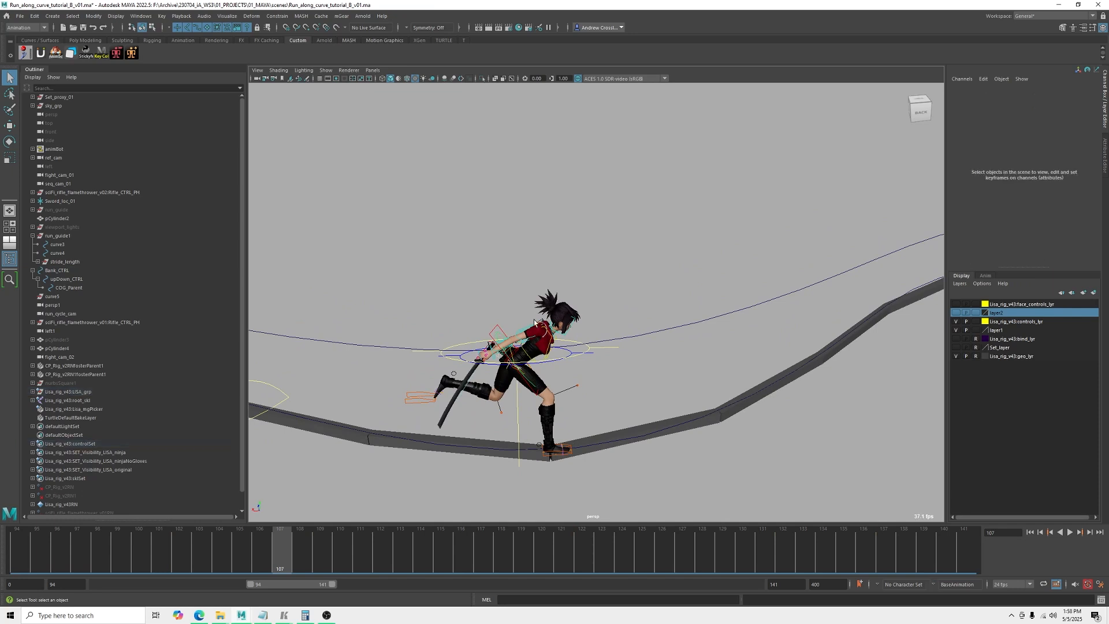
- Bake cog_ctrl's keyable channels over the time slider range, resetting the bake options and sampling by 1
left_click(498, 334)
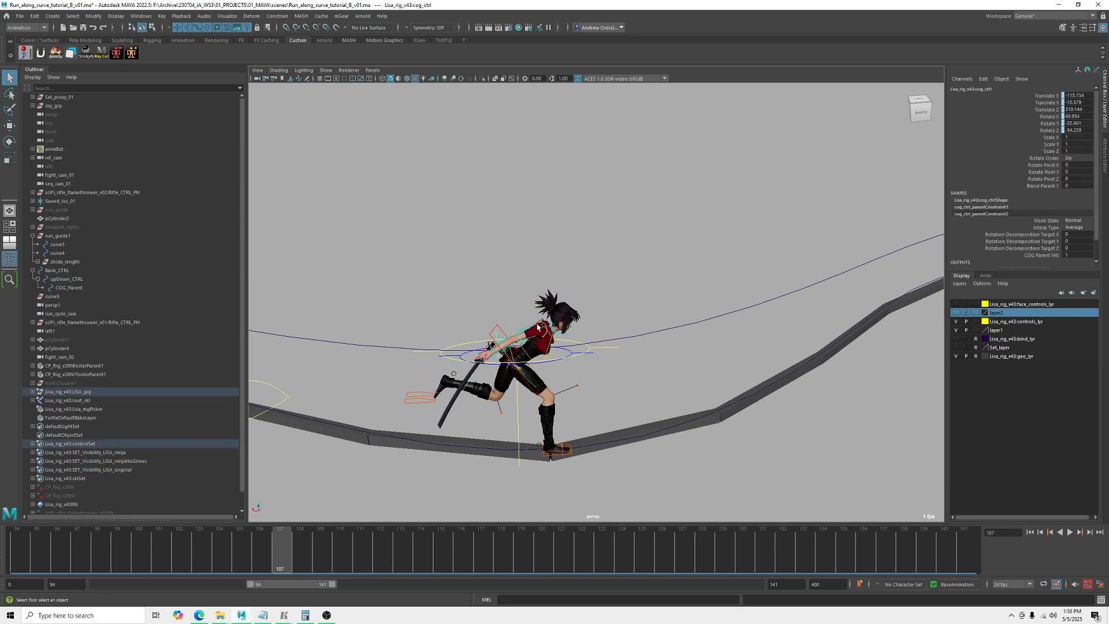
left_click(161, 17)
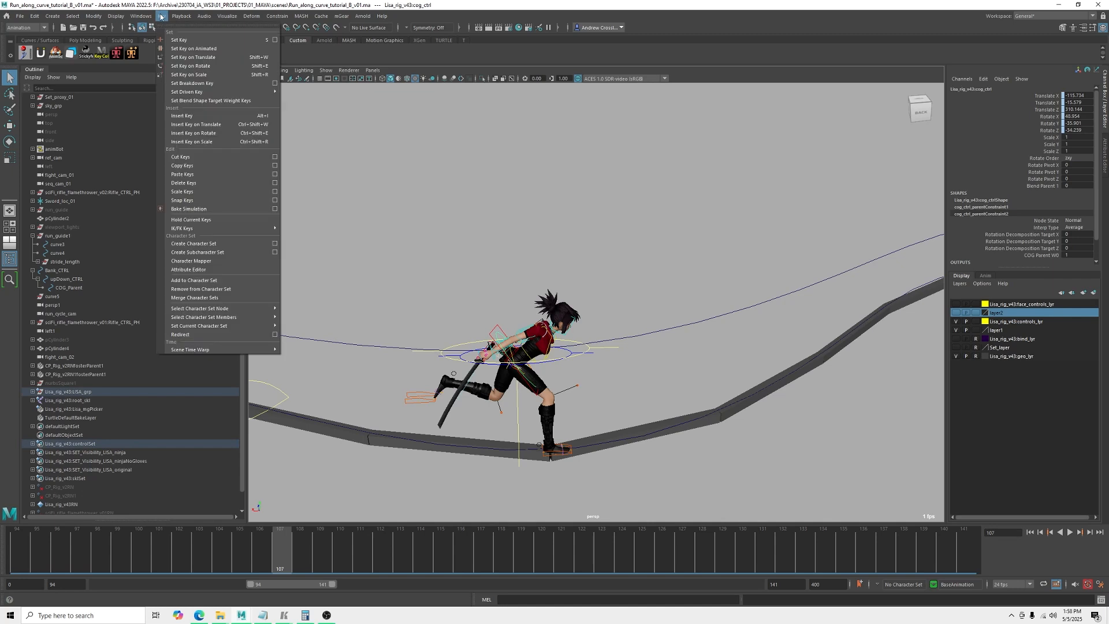
left_click(276, 209)
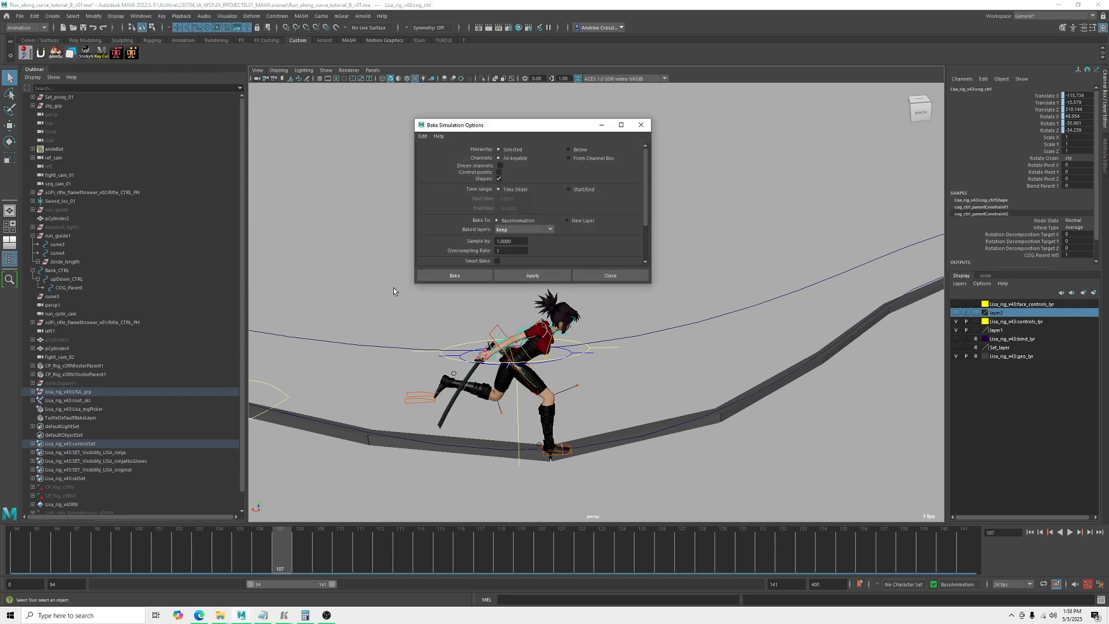
left_click(426, 138)
left_click(431, 156)
left_click_drag(519, 242, 483, 242)
type("2")
left_click(454, 275)
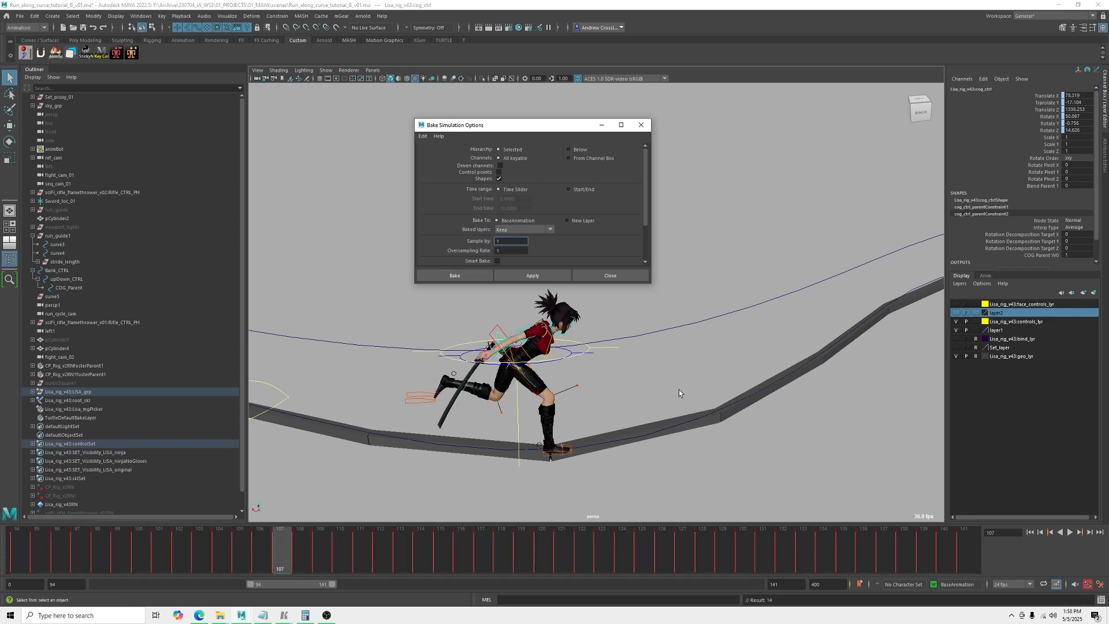
- Play back the run from a wider angle to check the baked COG motion
left_click_drag(644, 359, 605, 379, "alt")
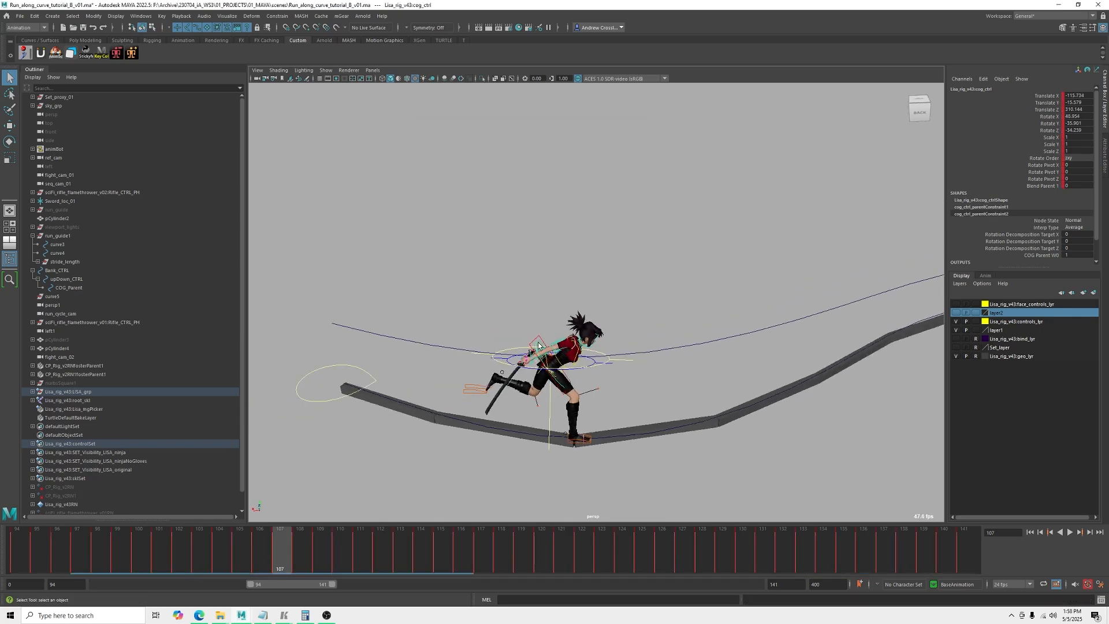
left_click_drag(680, 362, 690, 386, "alt")
key("alt+v")
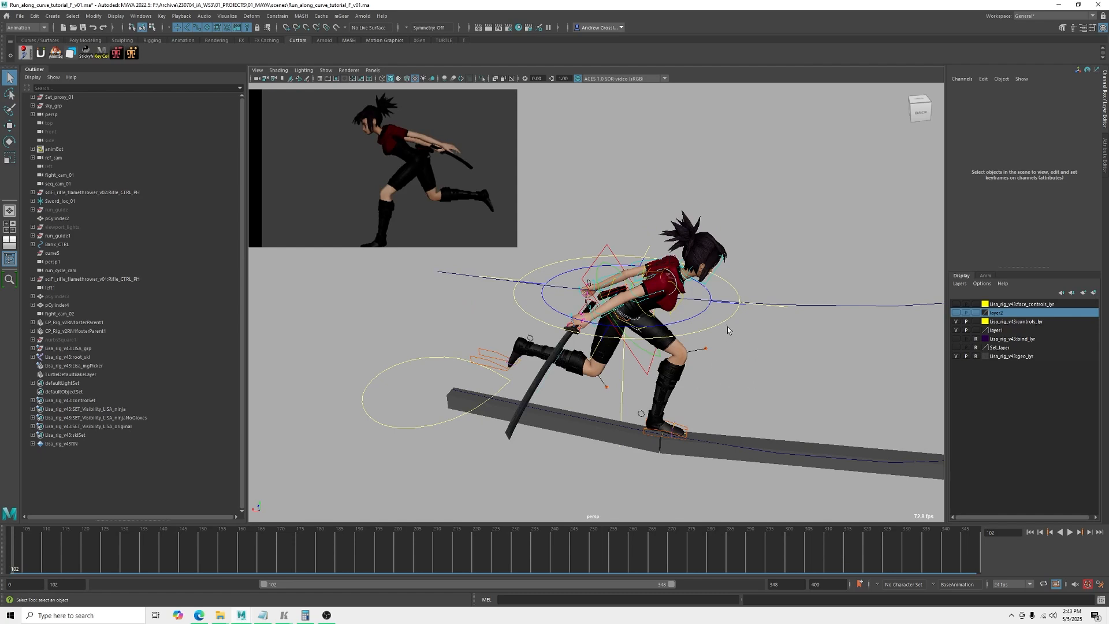
- Open the character's rig picker at frame 102 and select all of the rig's controls
left_click_drag(739, 364, 712, 370, "alt")
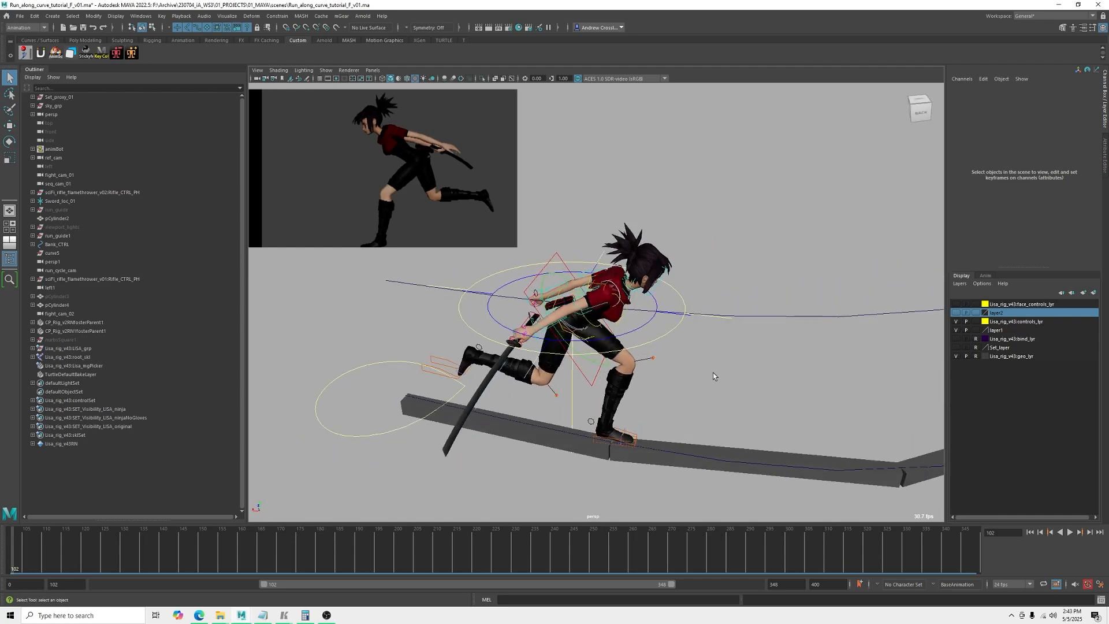
left_click(116, 53)
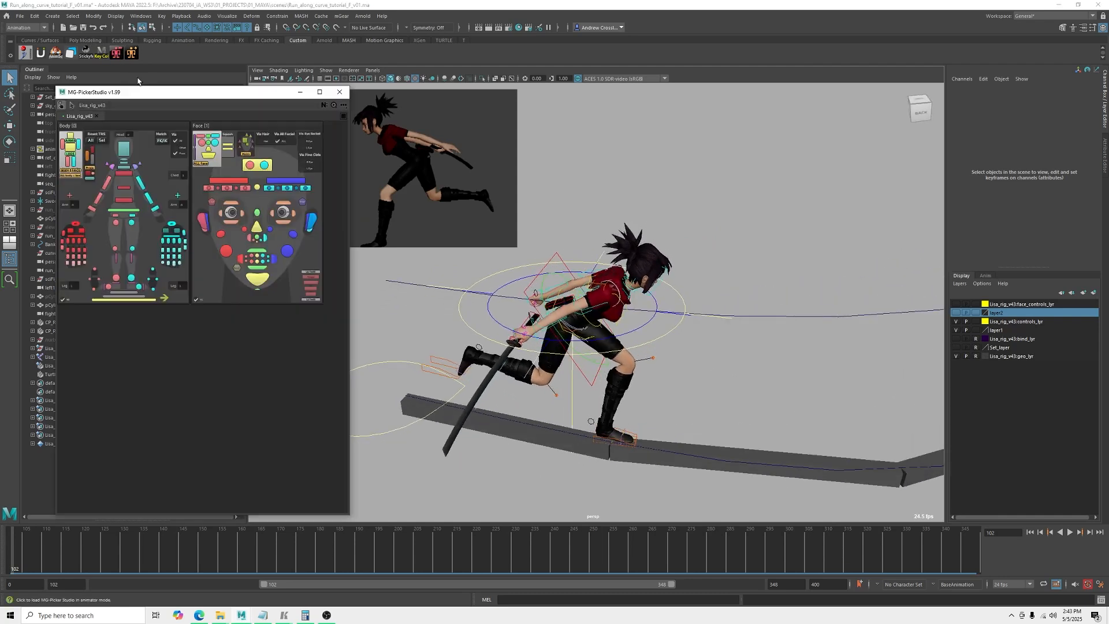
left_click(71, 175)
key("f")
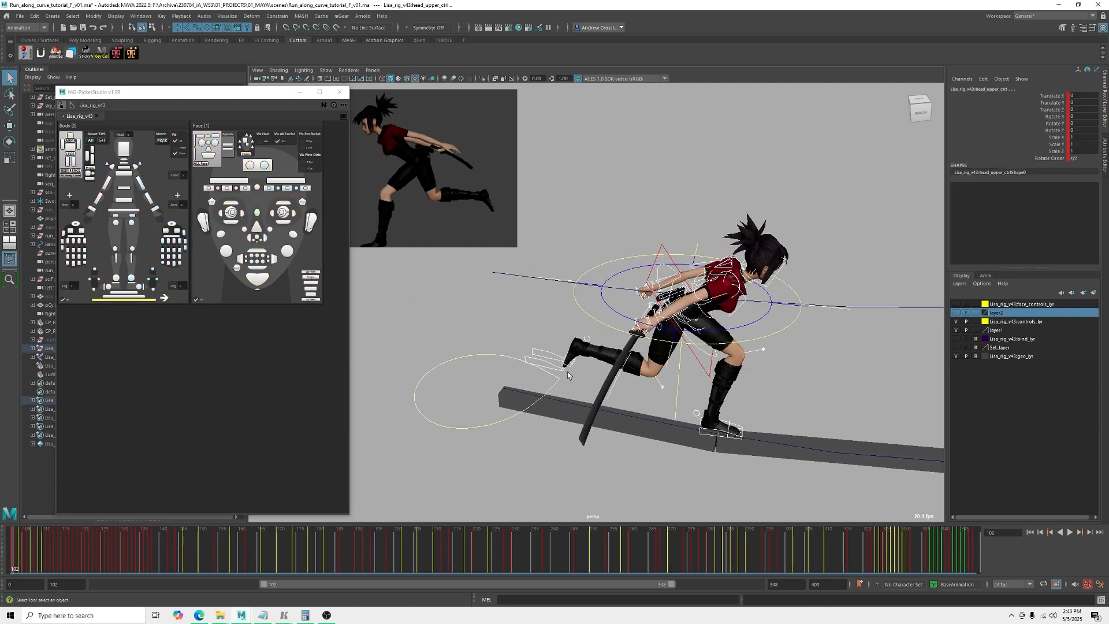
left_click_drag(695, 289, 638, 283, "alt")
right_click_drag(638, 283, 719, 251, "alt")
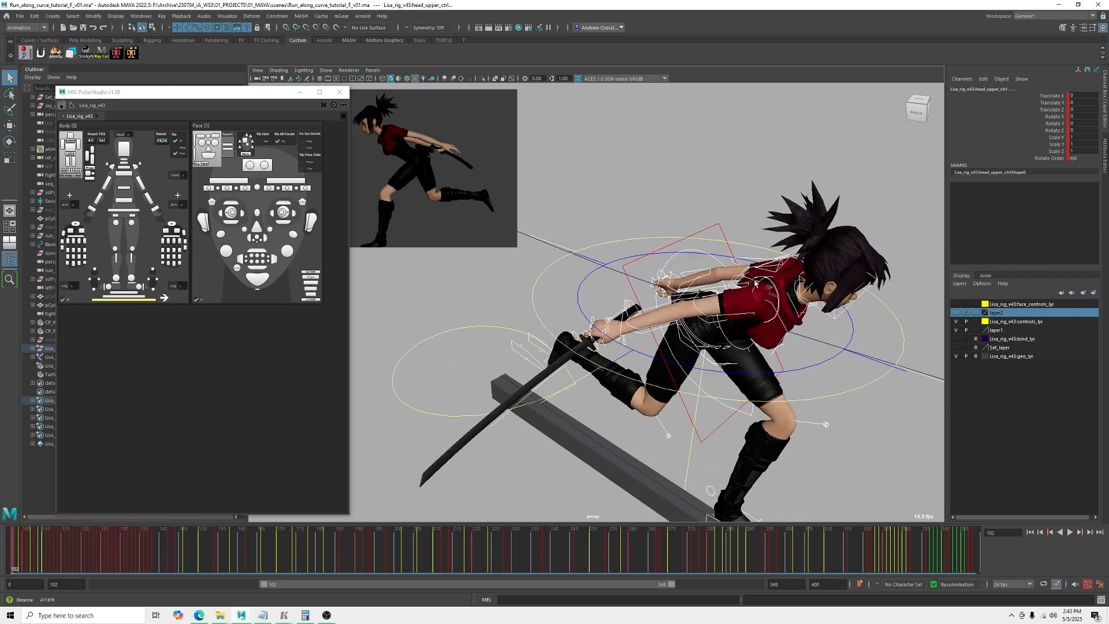
left_click_drag(719, 251, 720, 268, "alt")
- Remove the COG control and both foot IK controls from the selection
left_click(711, 249, "shift")
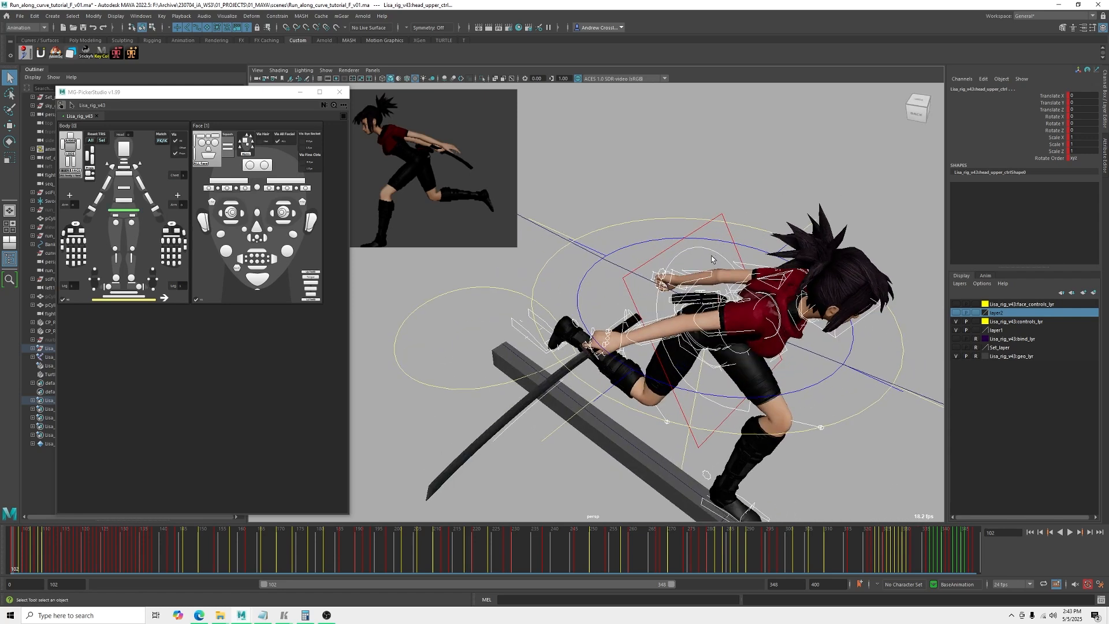
left_click_drag(515, 398, 494, 409, "alt")
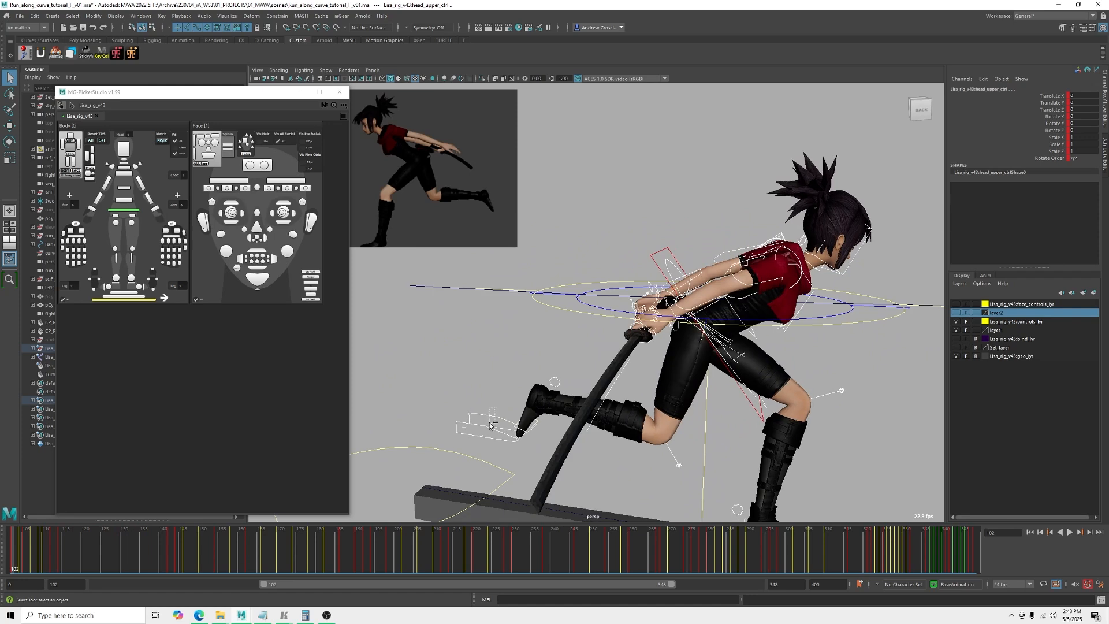
middle_click_drag(553, 469, 482, 344, "alt")
scroll(681, 414, "up", 6)
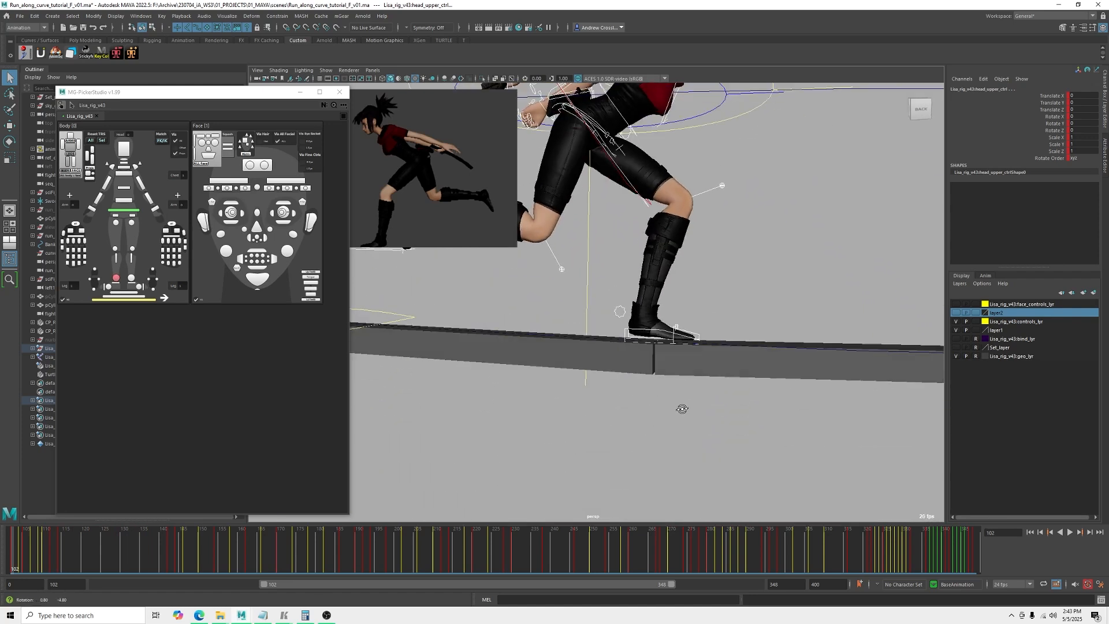
middle_click_drag(763, 304, 764, 306, "alt")
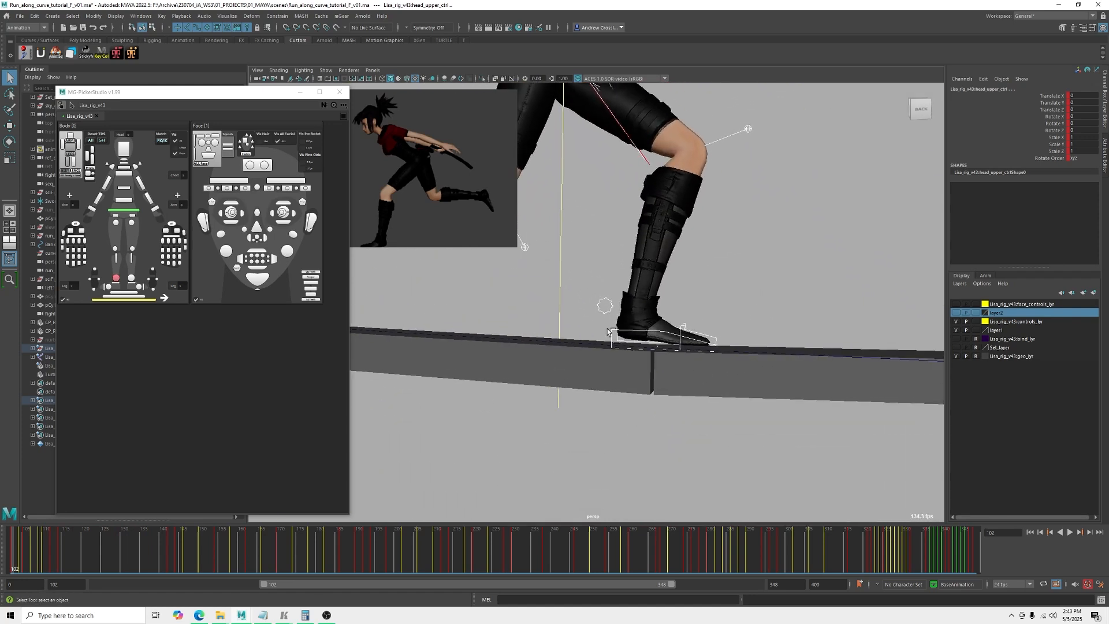
left_click_drag(614, 338, 725, 332)
- Copy the selected controls' keys from frames 322 to 332 and paste them at frame 102
left_click(871, 564)
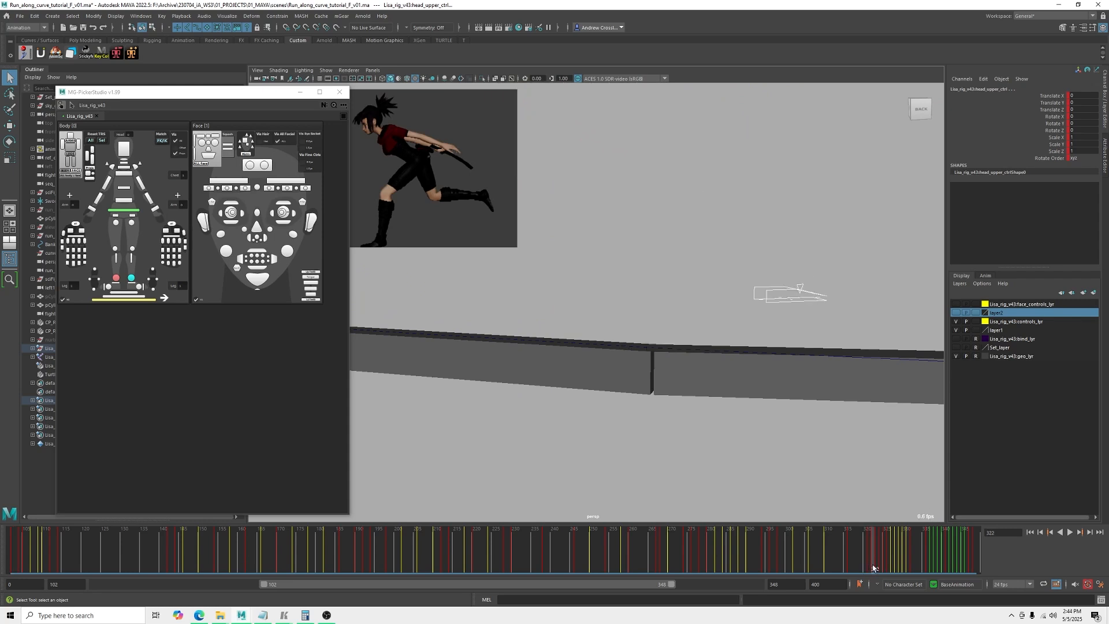
left_click_drag(873, 567, 910, 560, "shift")
right_click(904, 549)
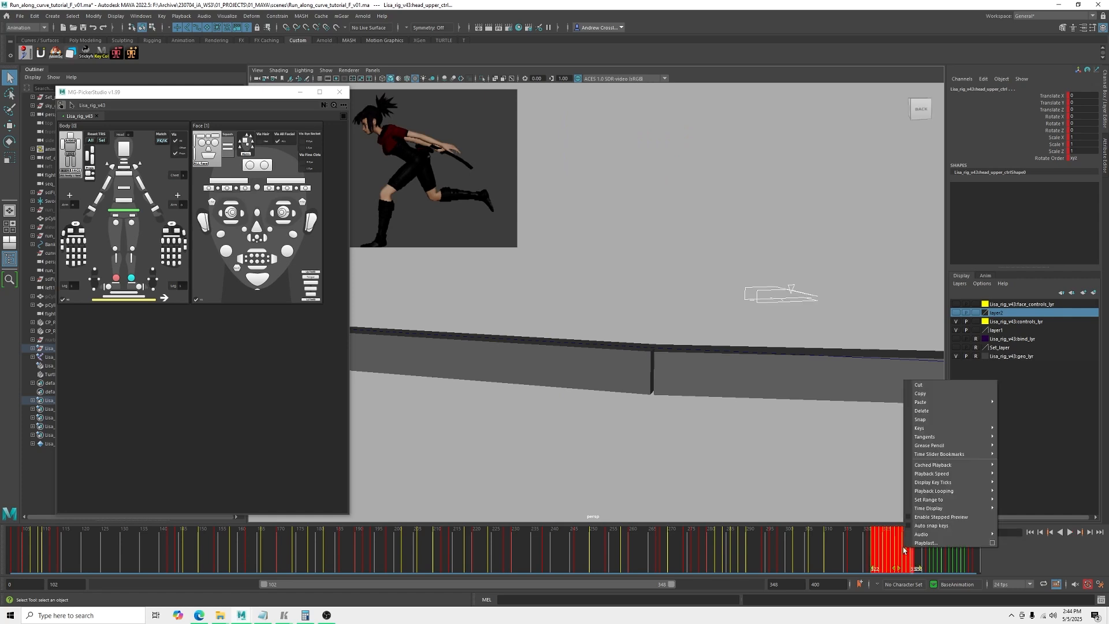
left_click(933, 395)
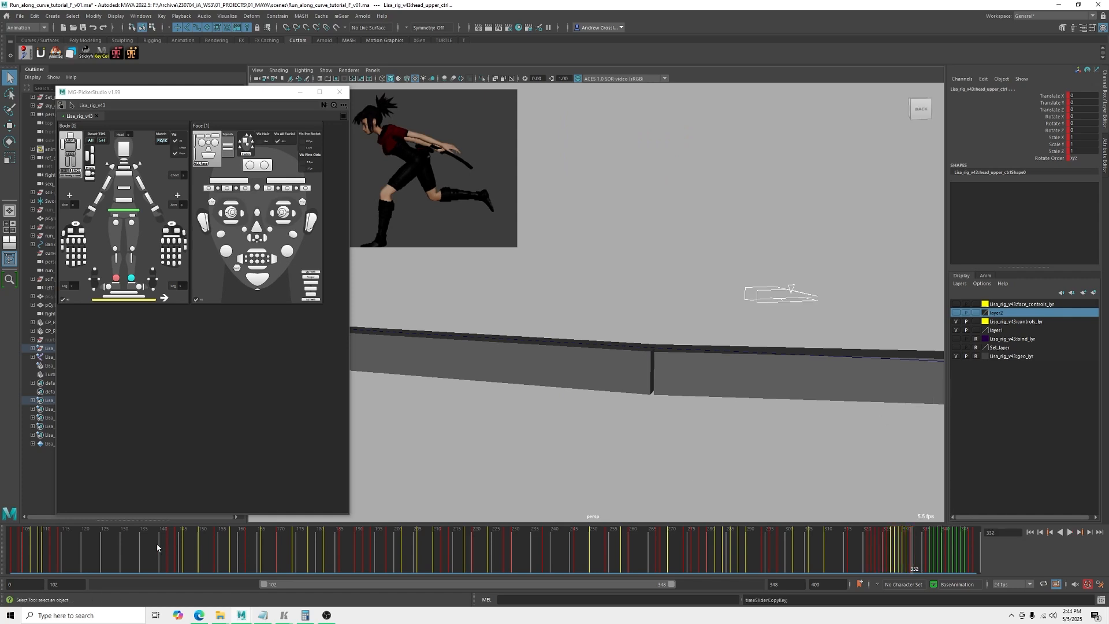
left_click_drag(28, 542, 14, 548)
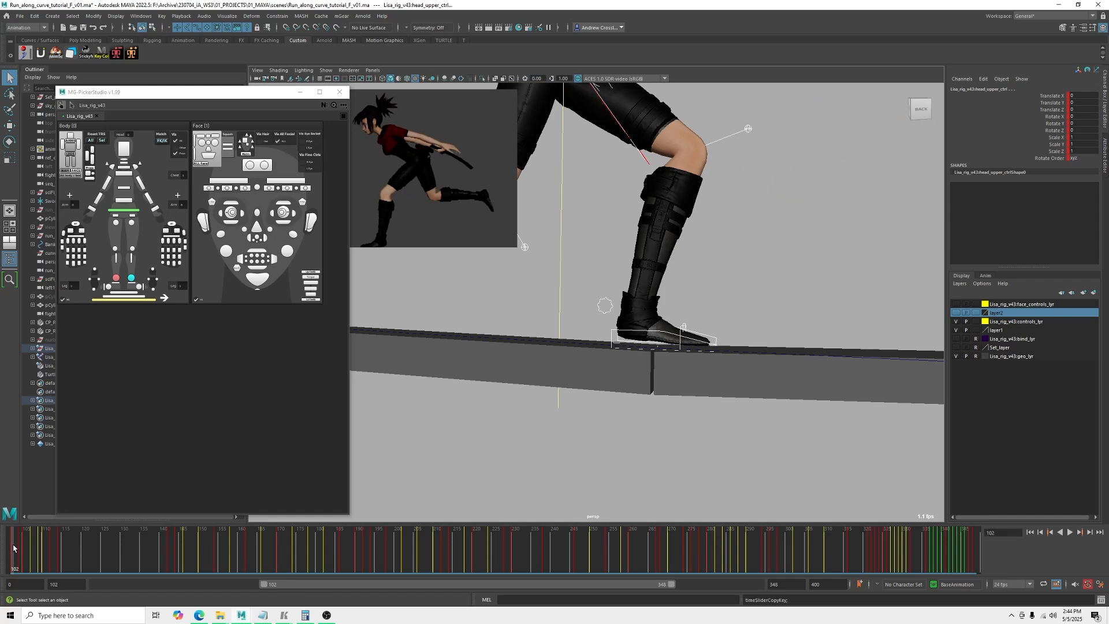
right_click(13, 547)
mouse_move(46, 401)
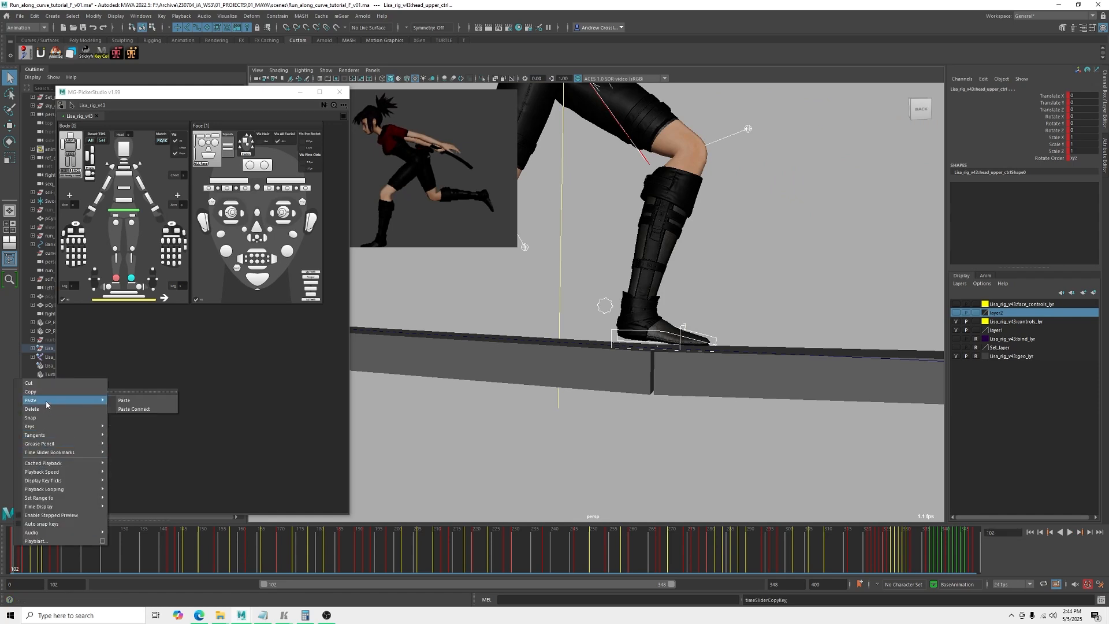
left_click(126, 402)
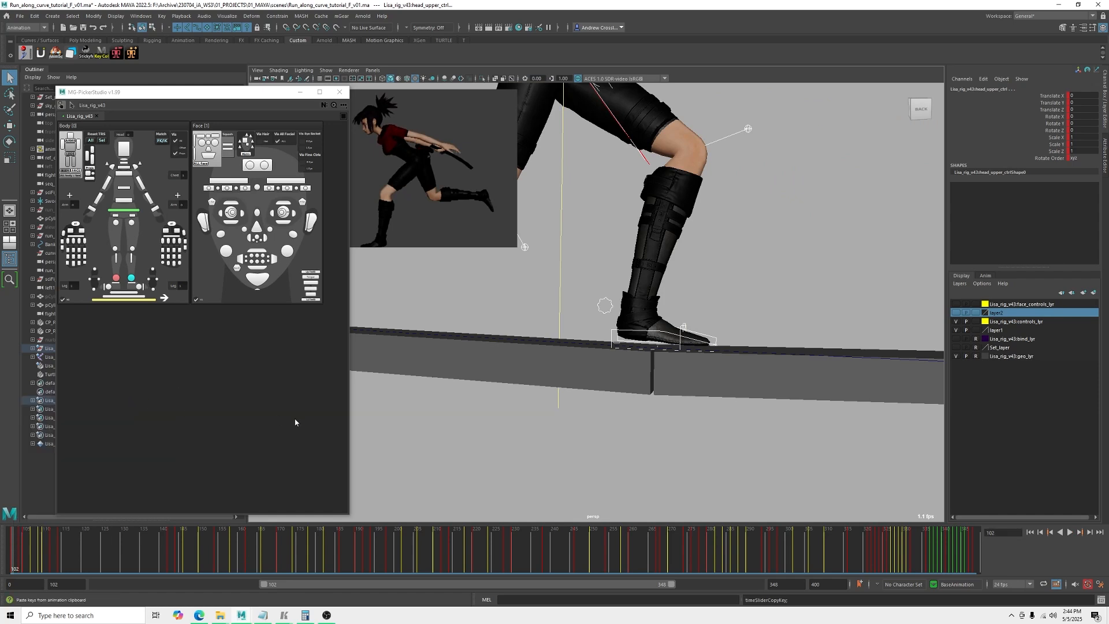
- Check the whole character's pasted poses from frame 102 to frame 105
middle_click_drag(563, 390, 737, 485, "alt")
scroll(726, 405, "down", 5)
left_click_drag(722, 404, 679, 421, "alt")
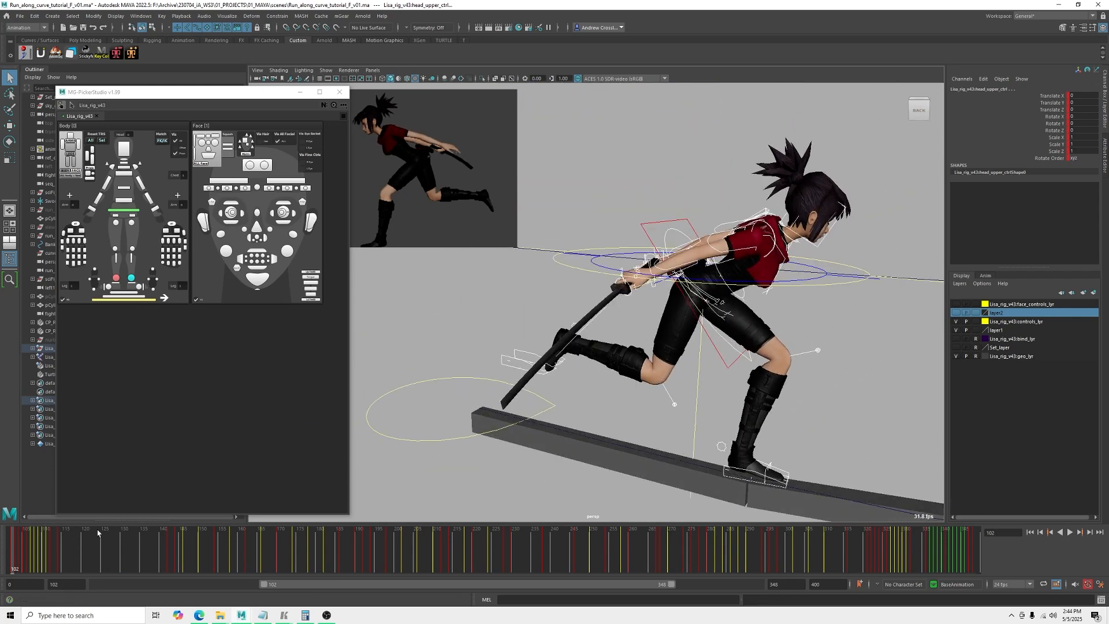
left_click_drag(16, 565, 25, 563)
middle_click_drag(636, 442, 480, 474, "alt")
scroll(709, 425, "down", 2)
middle_click_drag(710, 424, 663, 411, "alt")
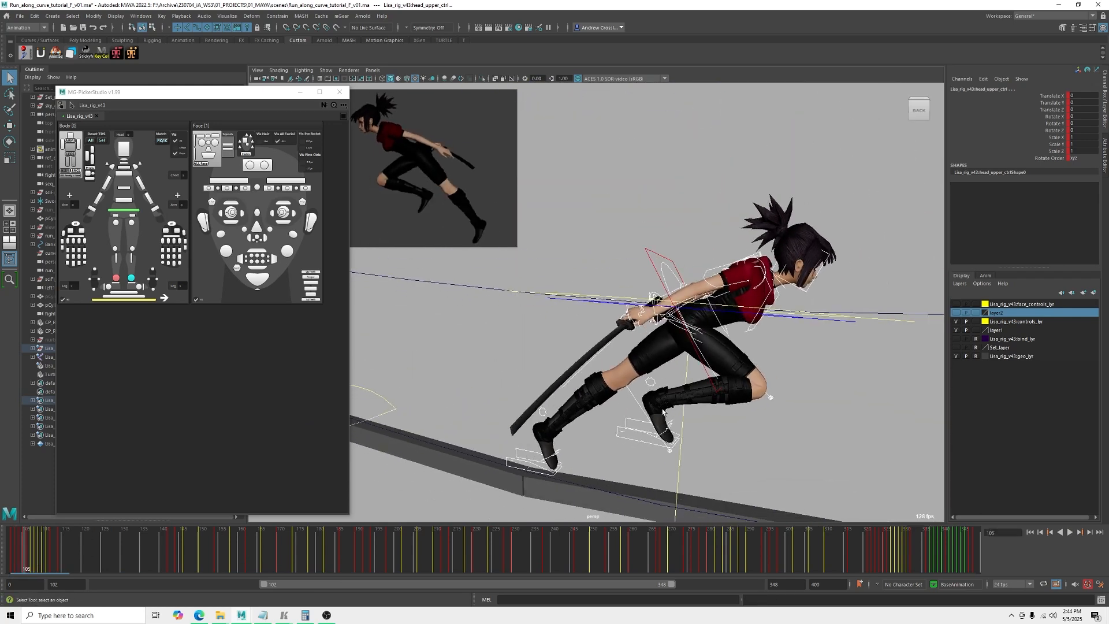
- Select both foot IK controls at frame 105 with only their Translate Y channel targeted
left_click(529, 452)
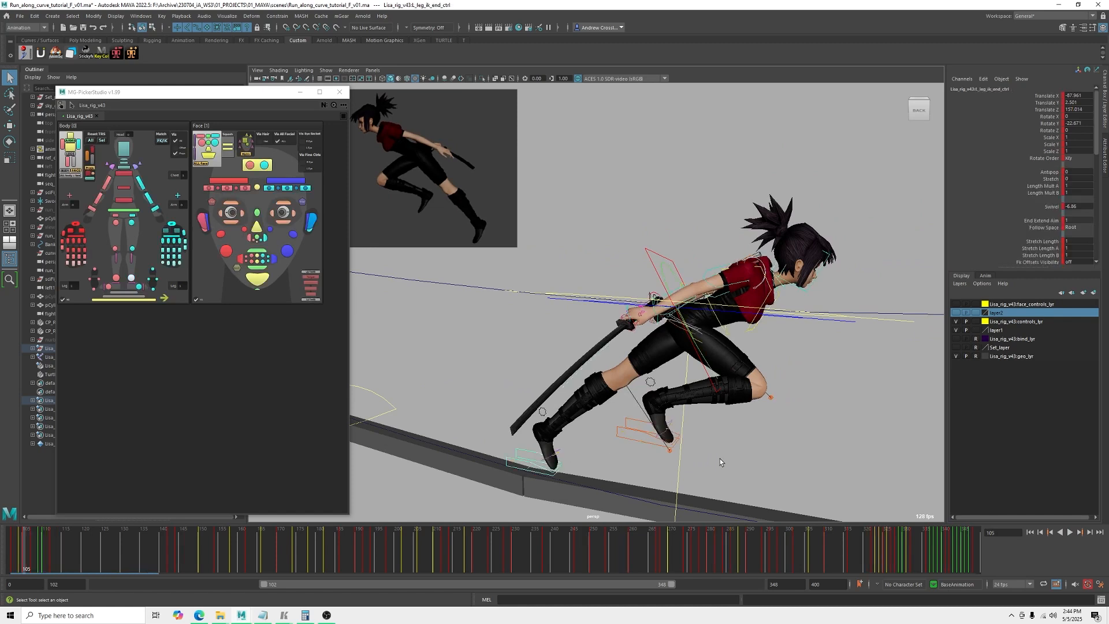
middle_click_drag(753, 398, 749, 381, "alt")
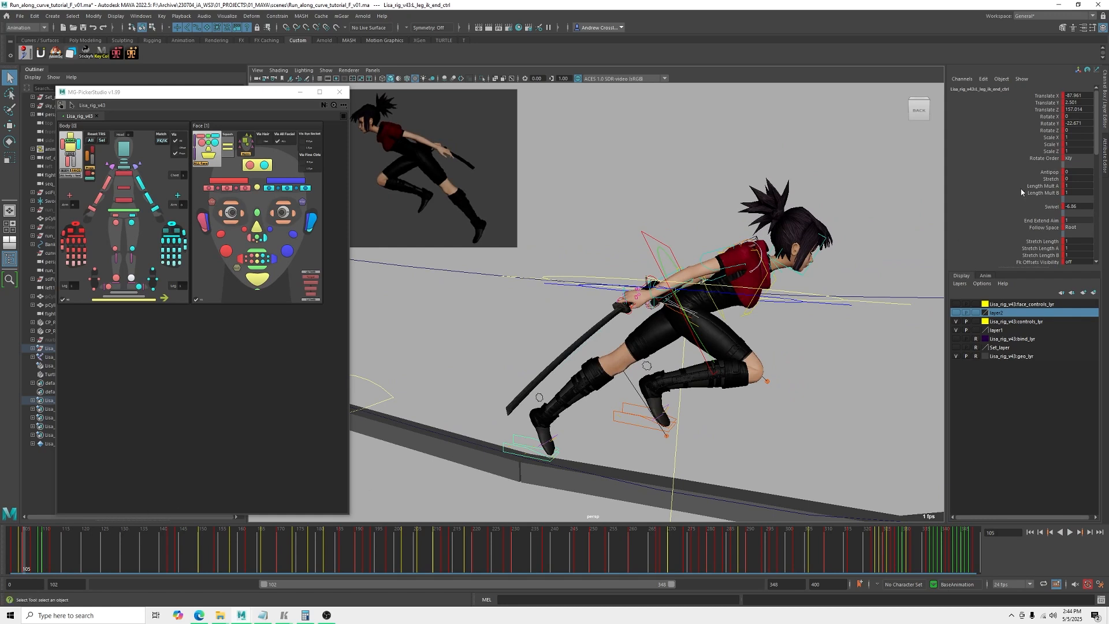
left_click(1046, 102)
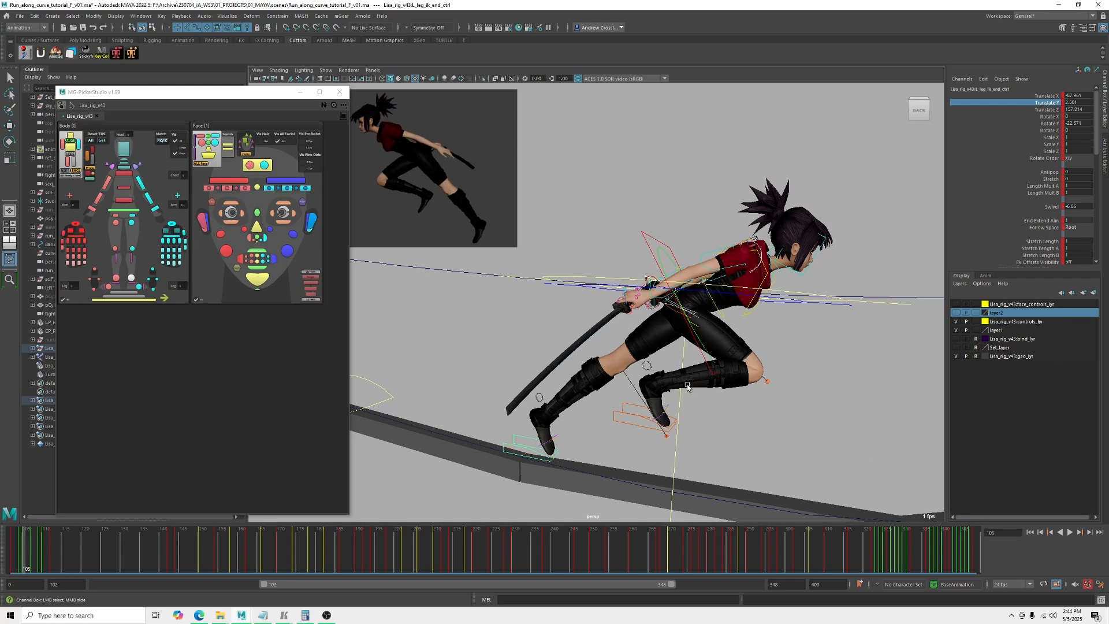
mouse_move(774, 347)
left_mouse_down("alt")
mouse_move(787, 328)
mouse_move(736, 346)
mouse_move(776, 340)
left_mouse_up("alt")
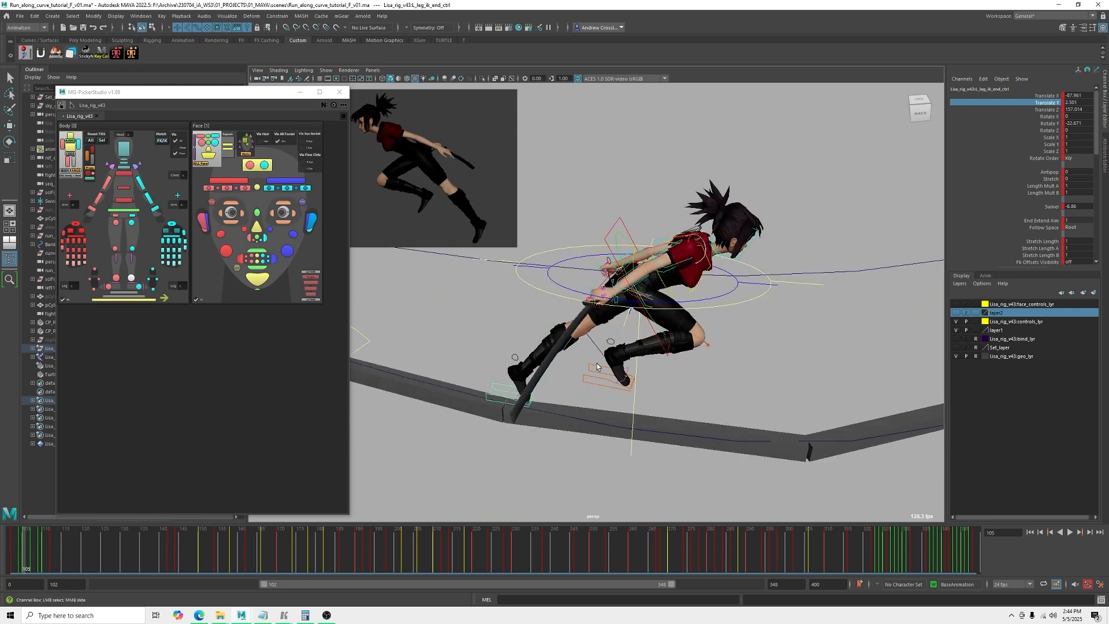
left_click(536, 395)
left_click(507, 389)
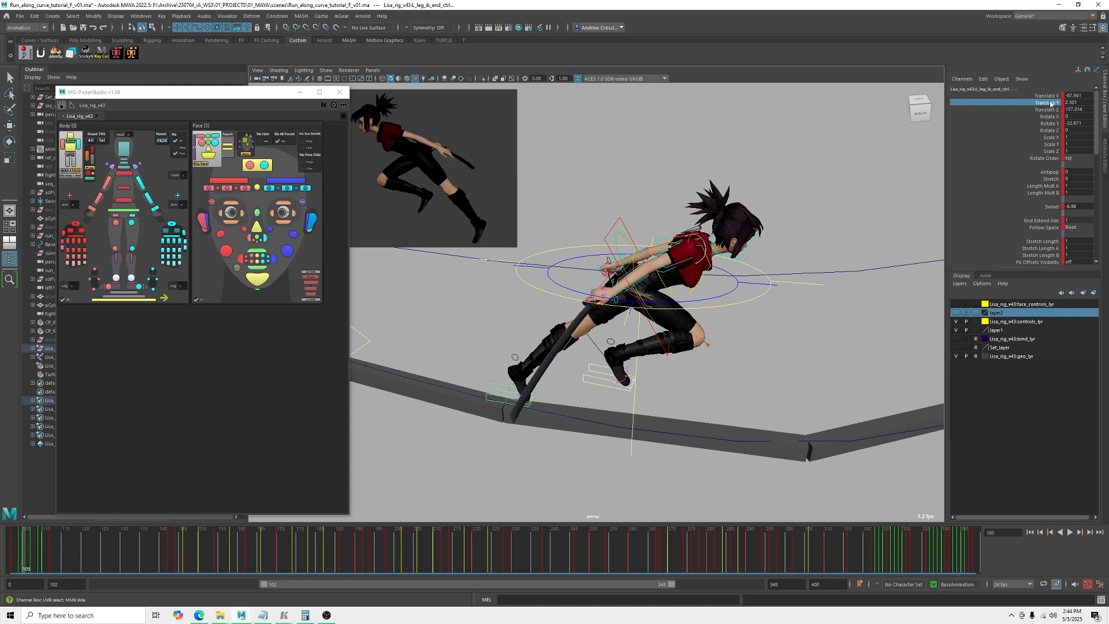
- Copy the feet's Translate Y keys from frames 322 to 332 and paste them at frame 102
left_click(876, 554)
left_click(873, 553)
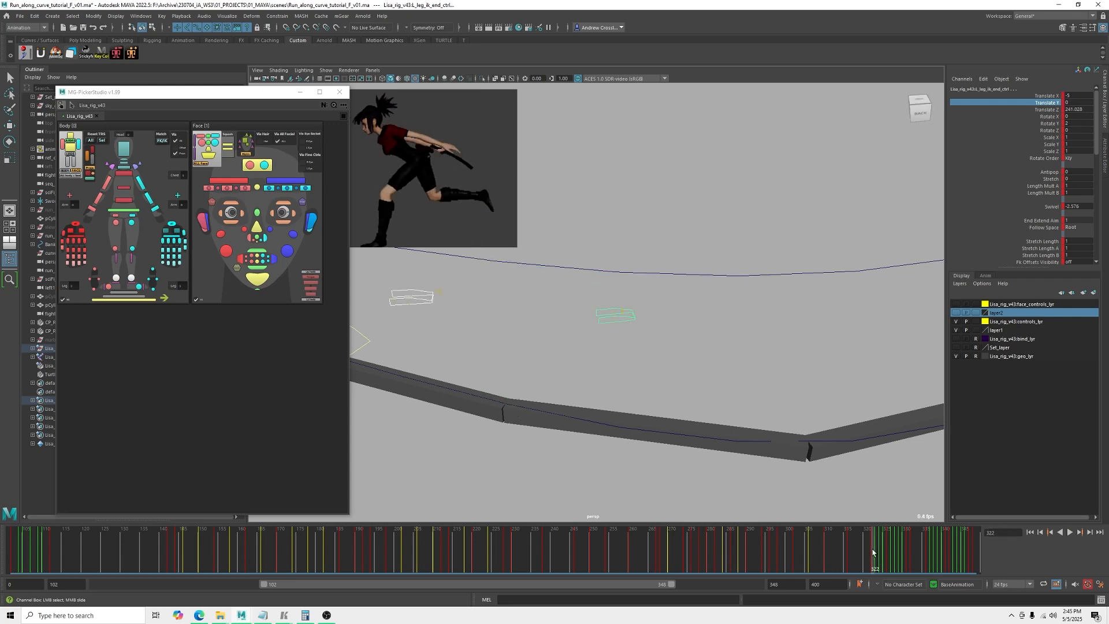
left_click_drag(872, 553, 914, 561, "shift")
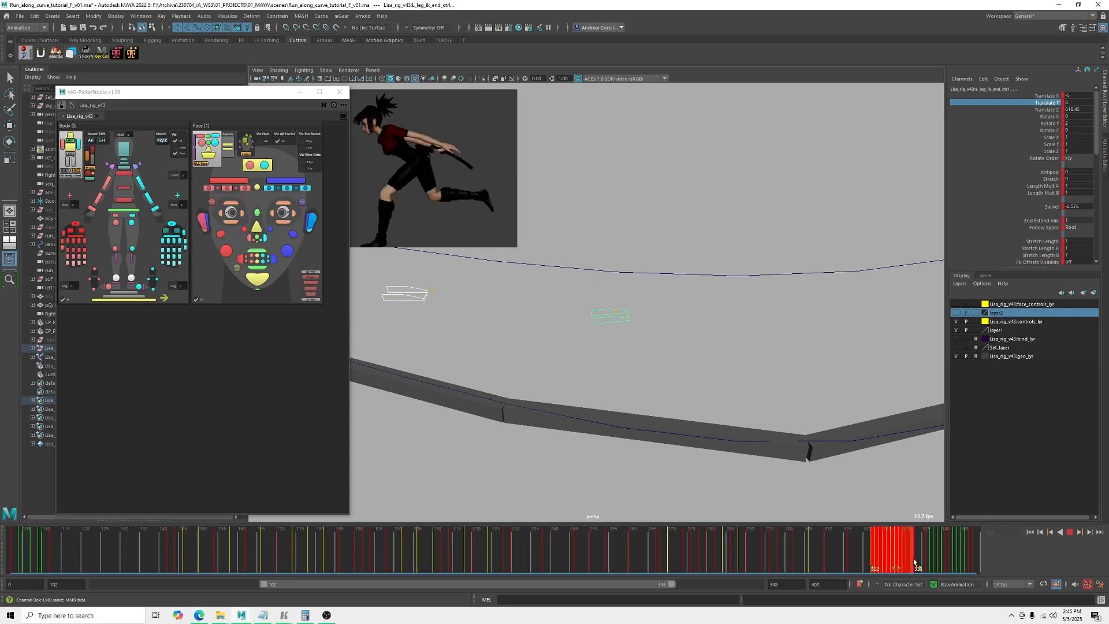
right_click(905, 551)
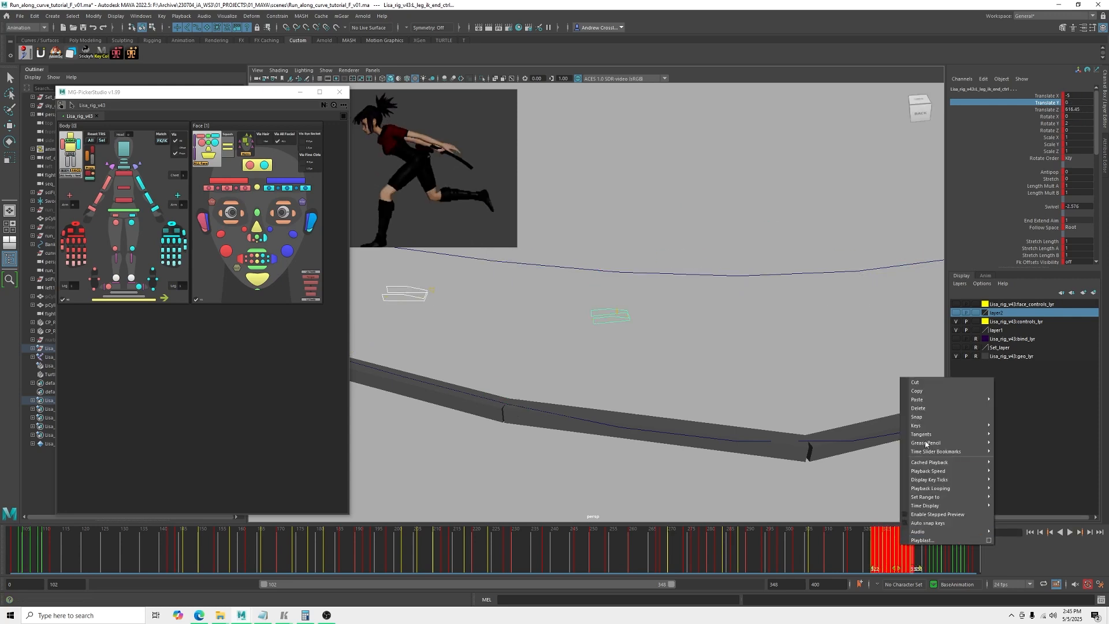
left_click(924, 390)
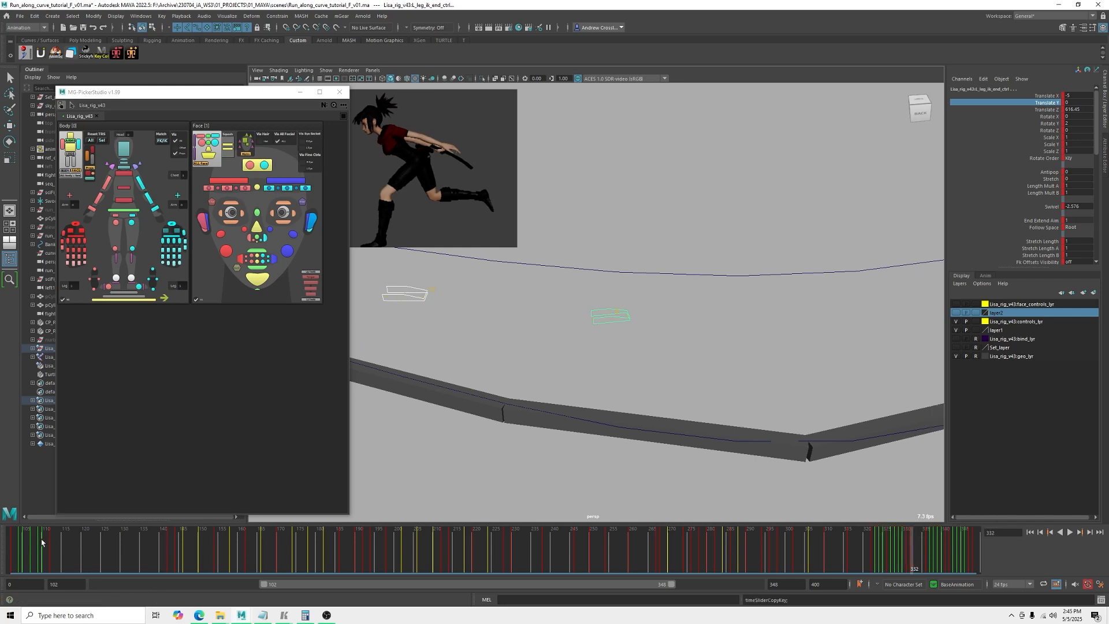
left_click(11, 543)
left_click(10, 544)
right_click(13, 546)
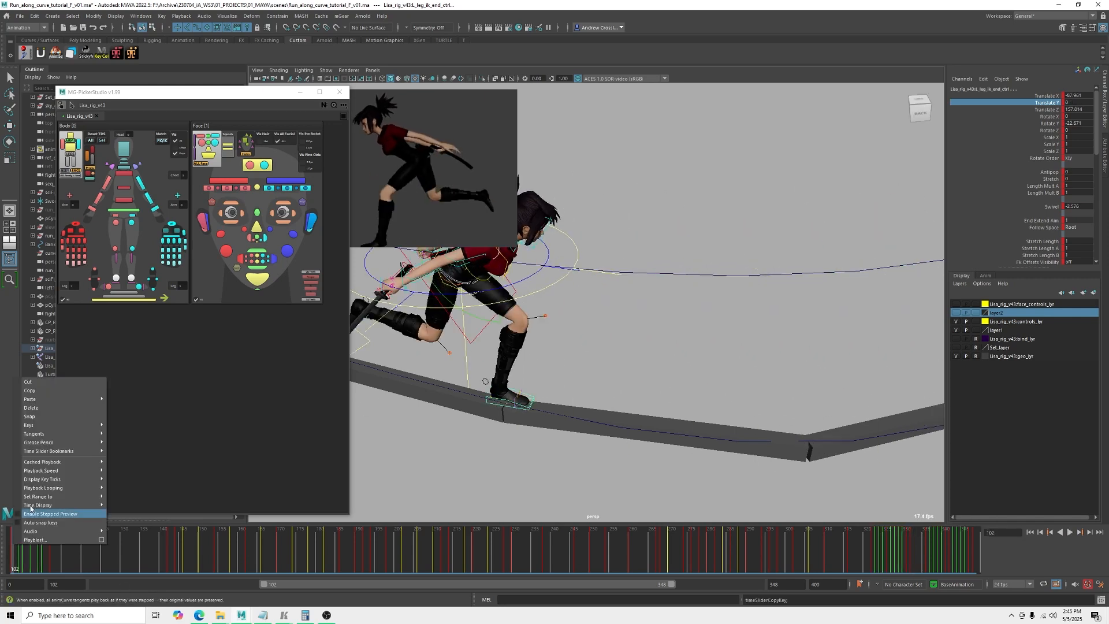
mouse_move(87, 392)
left_click(116, 402)
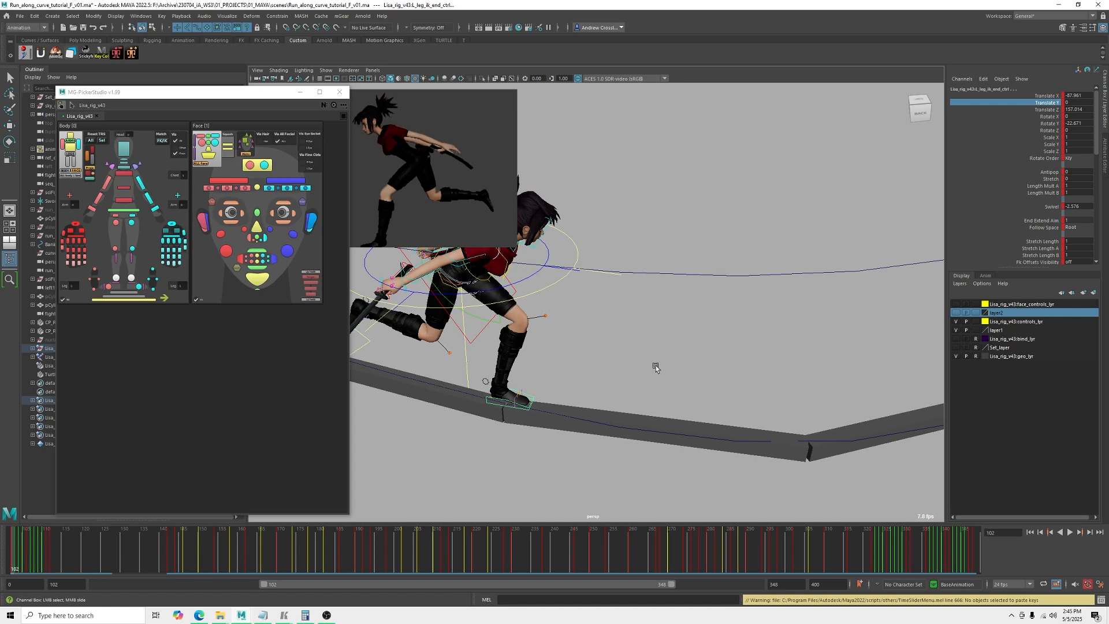
- Select the right foot's IK control at frame 102 and close the rig picker
left_click_drag(656, 365, 687, 385, "alt")
key("q")
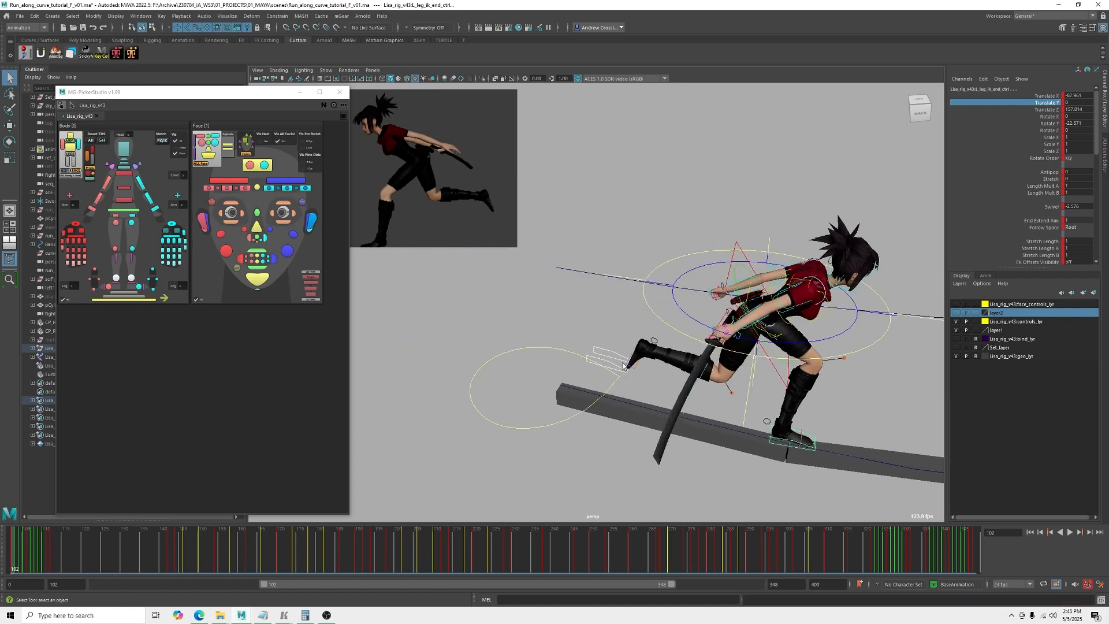
left_click(611, 360)
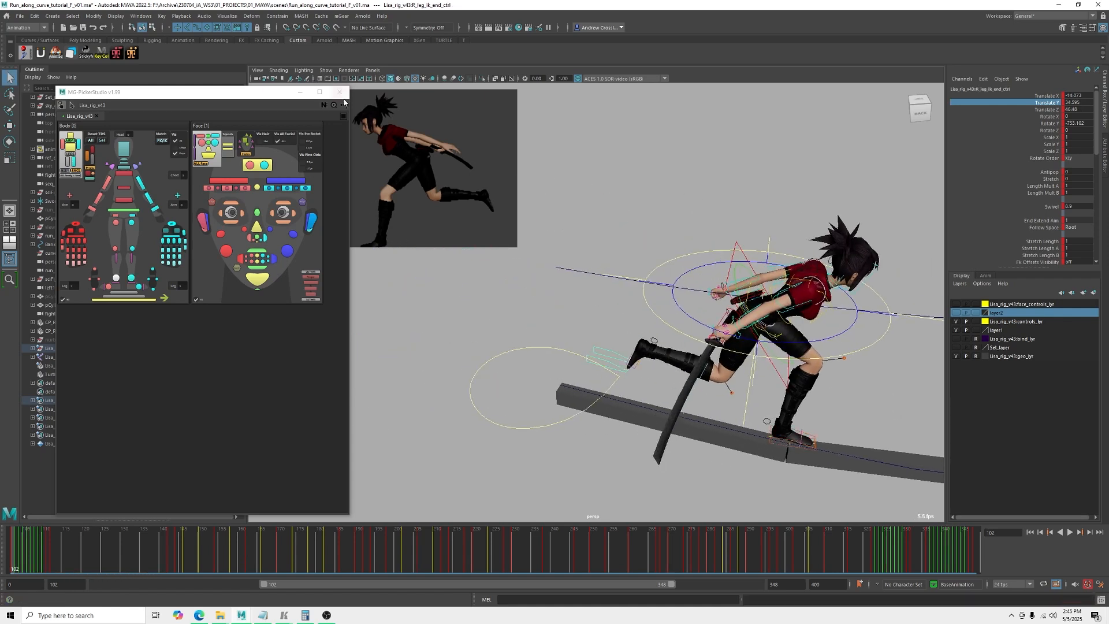
left_click(343, 93)
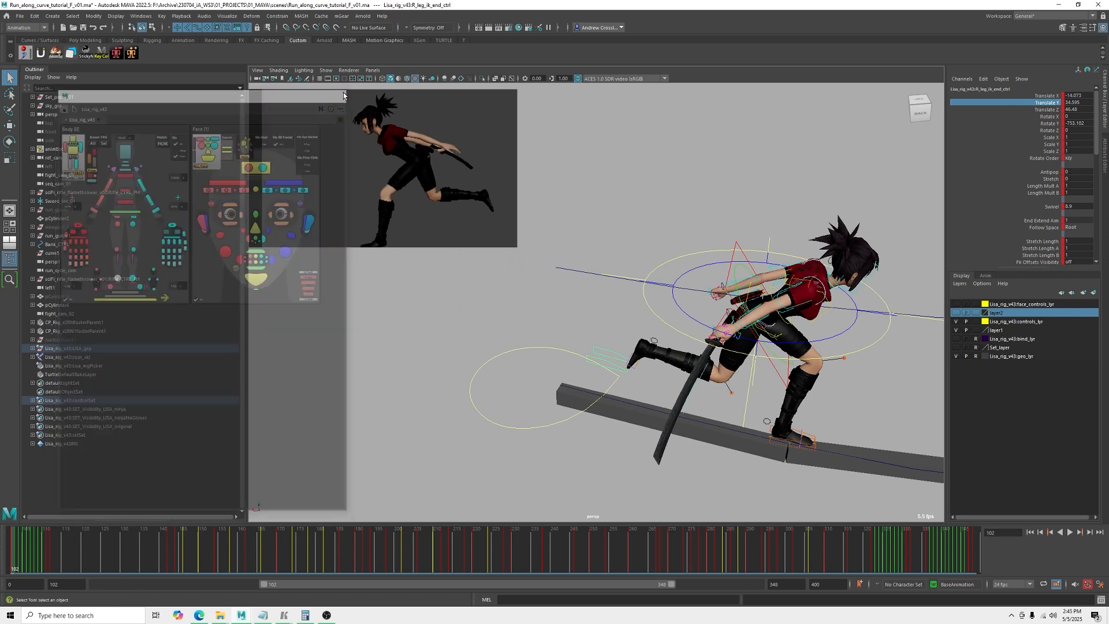
- Compare the raised right foot between frames 102 and 103
mouse_move(662, 351)
left_mouse_down("alt")
mouse_move(654, 364)
mouse_move(656, 352)
left_mouse_up("alt")
key("alt+period")
key("alt+comma")
key("alt+period")
key("alt+comma")
key("alt+period")
left_click_drag(534, 360, 598, 366, "alt")
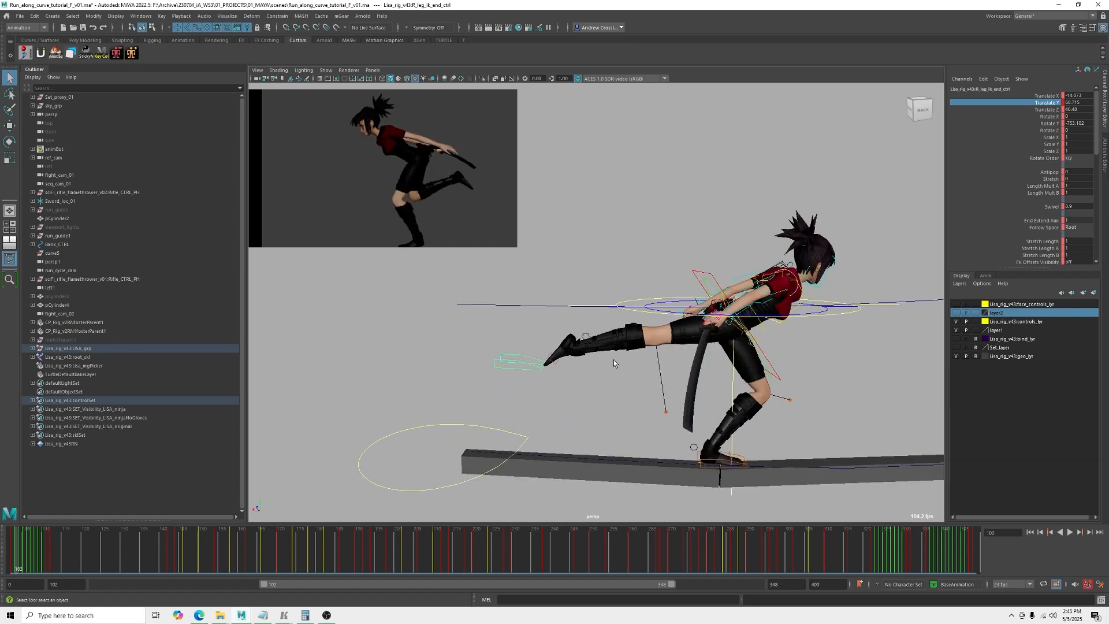
- At frame 103, move the right foot's IK control forward along the path to about Translate X -39.6 and Z 90.6
left_click(580, 233)
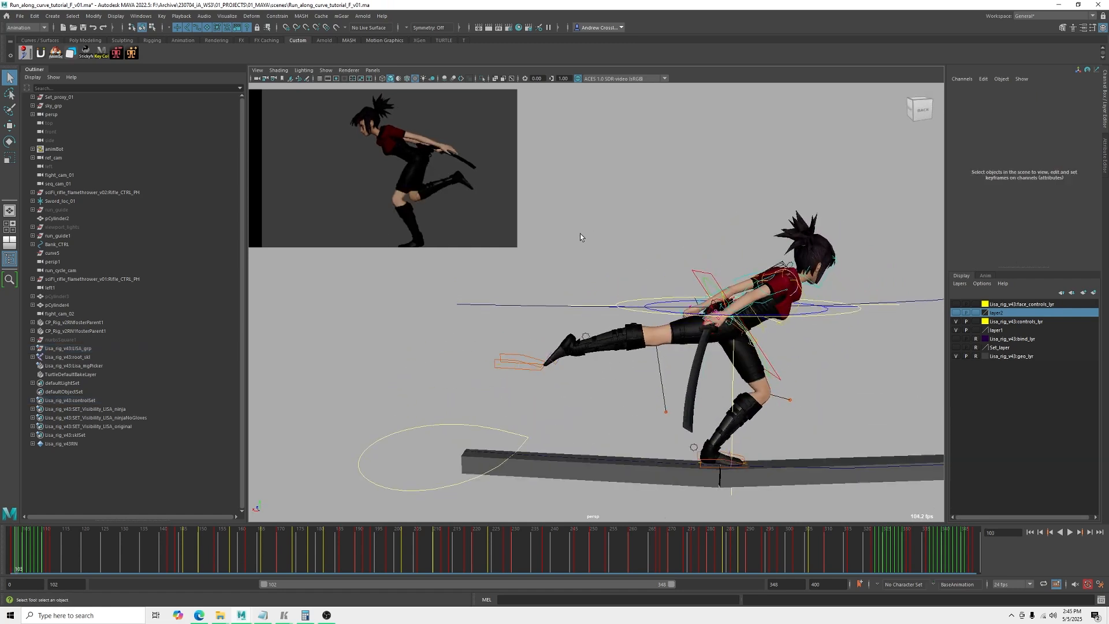
left_click(520, 358)
left_click_drag(537, 347, 579, 327, "alt")
key("w")
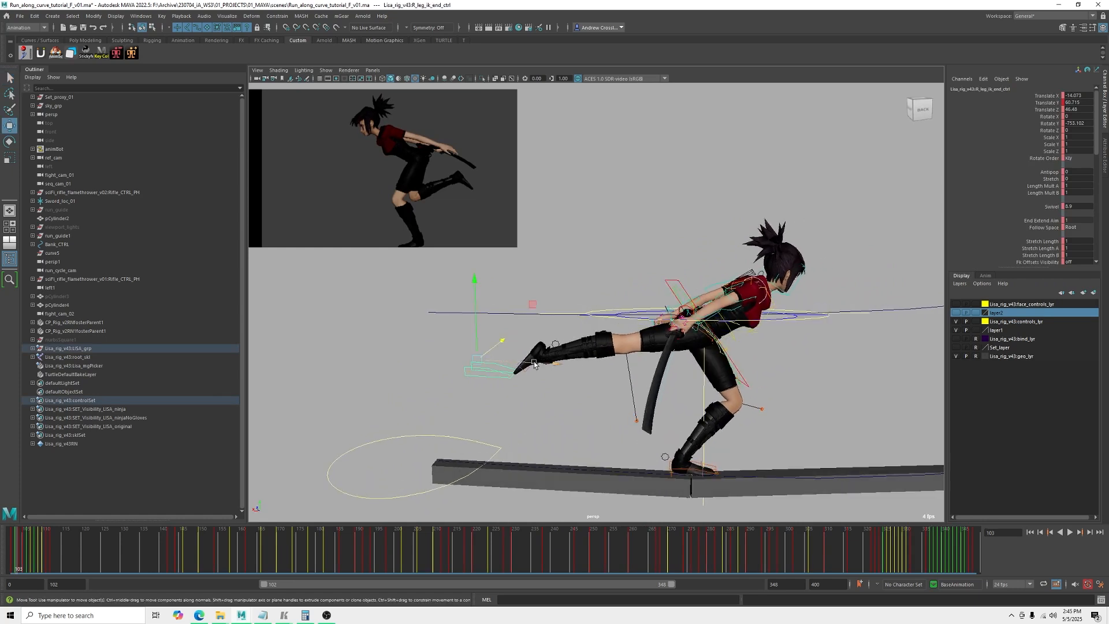
left_click_drag(540, 364, 632, 370)
middle_click_drag(862, 423, 829, 394, "alt")
left_click_drag(828, 394, 685, 389, "alt")
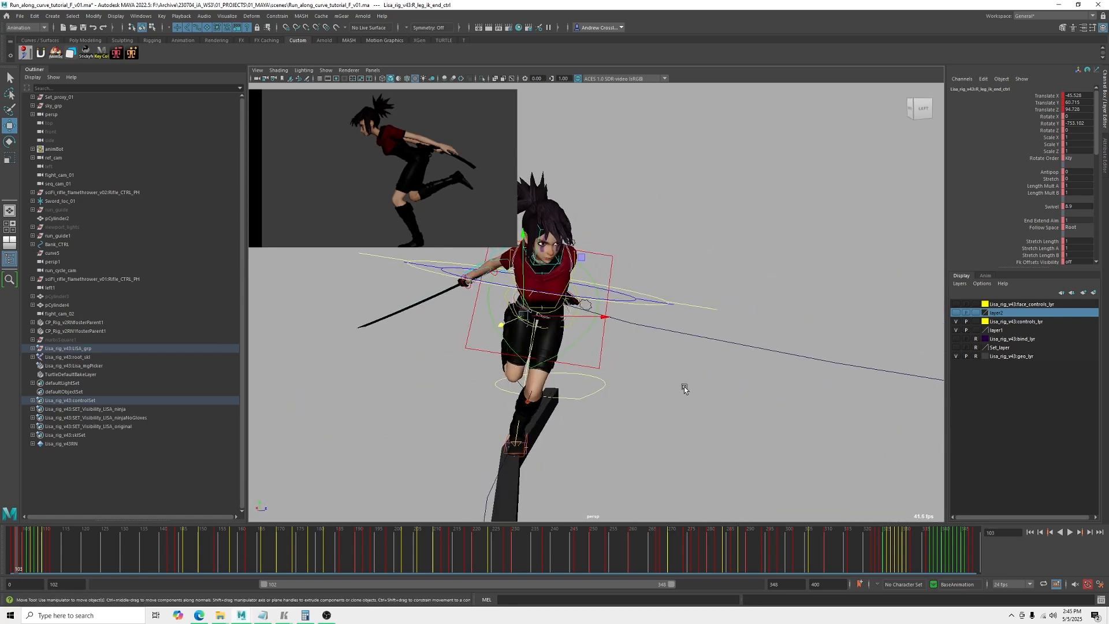
left_click_drag(591, 317, 641, 350)
- Adjust the Bank of the right foot's reverse ball control slightly at frame 103
scroll(577, 344, "up", 6)
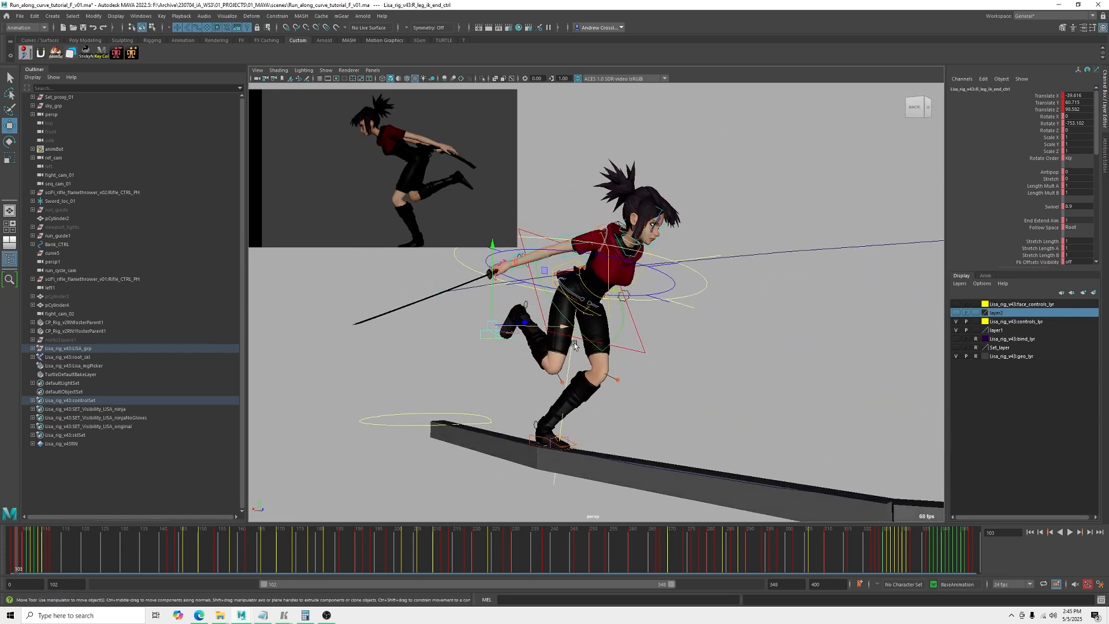
key("q")
left_click(534, 335)
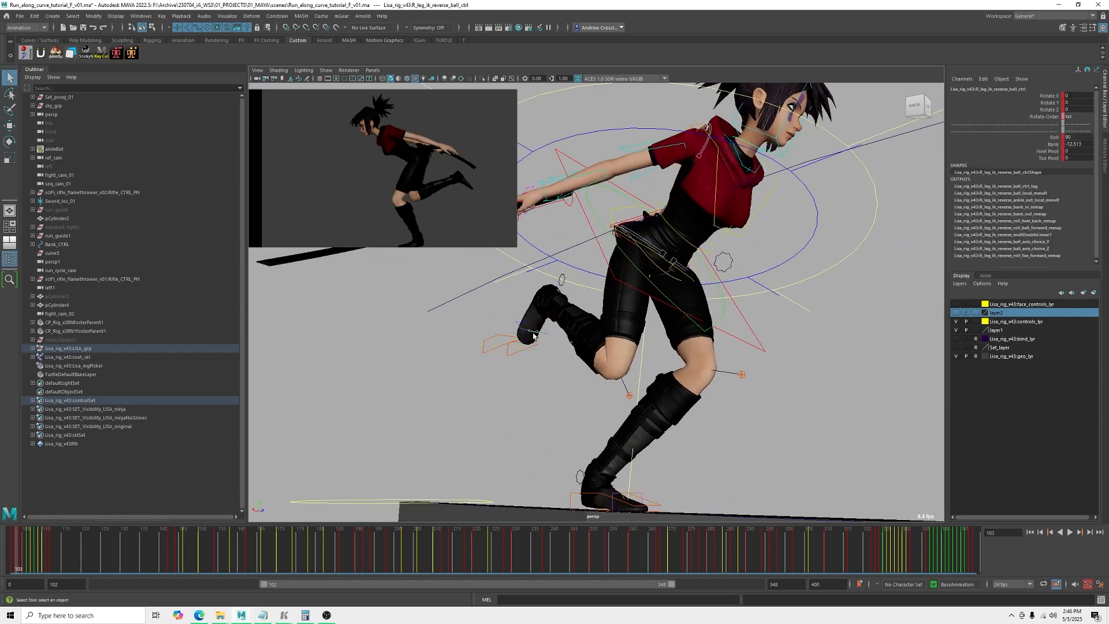
left_click(1057, 144)
left_click_drag(899, 310, 797, 349, "alt")
middle_click_drag(794, 350, 784, 349)
left_click_drag(598, 361, 653, 363, "alt")
key("q")
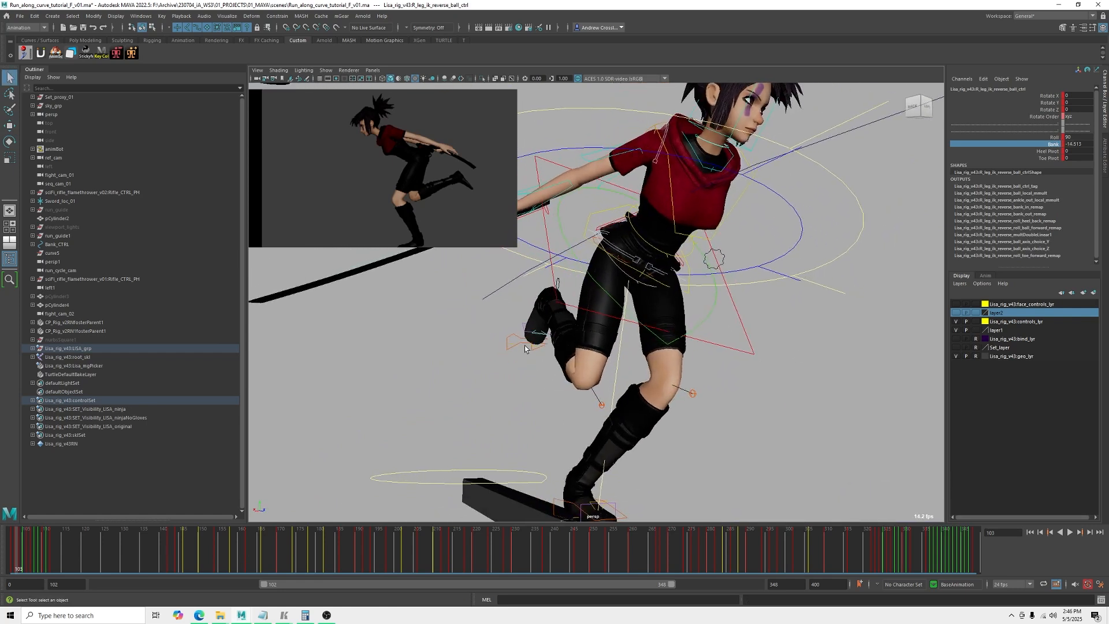
- Reselect the right foot's IK control and set a key on it at frame 103
left_click(525, 344)
left_click_drag(524, 343, 778, 394, "alt")
key("w")
key("s")
mouse_move(771, 397)
left_mouse_down("alt")
mouse_move(833, 404)
mouse_move(767, 372)
mouse_move(802, 379)
mouse_move(776, 377)
left_mouse_up("alt")
- Advance to frame 106 and move the right foot's IK control forward to about Translate X -130.7 and Z 273.9
key("alt+period")
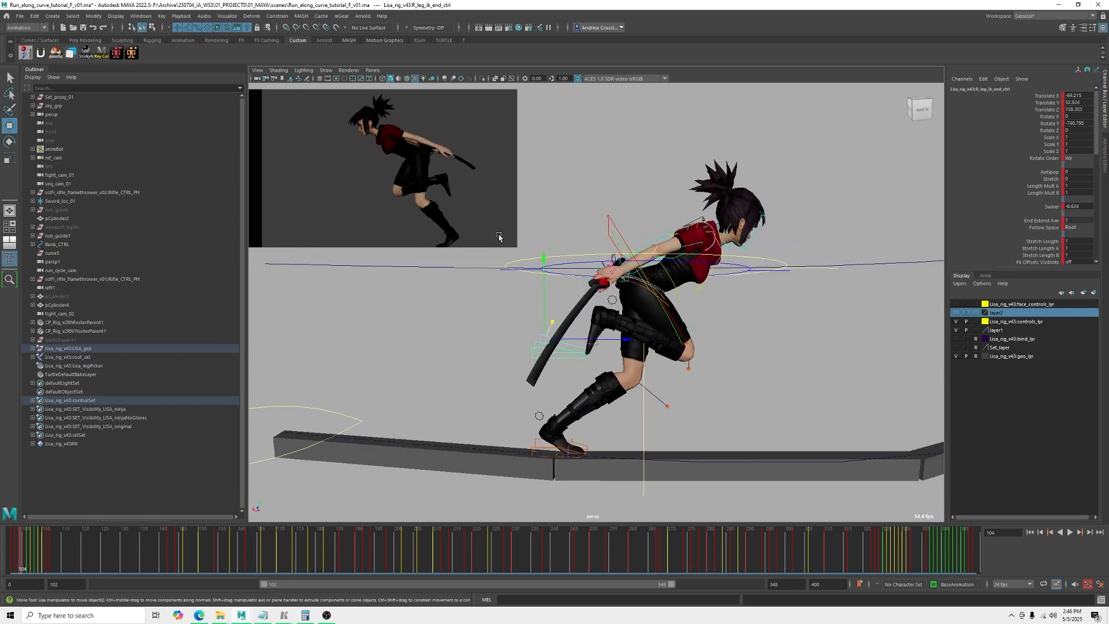
mouse_move(770, 340)
left_mouse_down("alt")
mouse_move(751, 344)
mouse_move(782, 354)
mouse_move(739, 350)
mouse_move(756, 350)
left_mouse_up("alt")
key("alt+period")
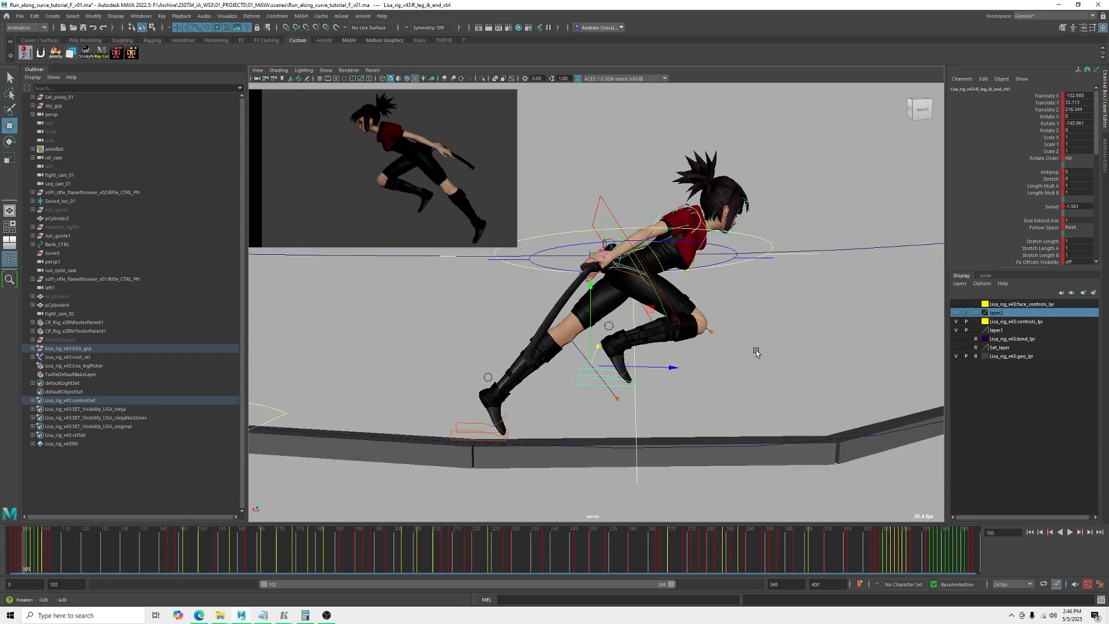
key("alt+comma")
key("alt+period")
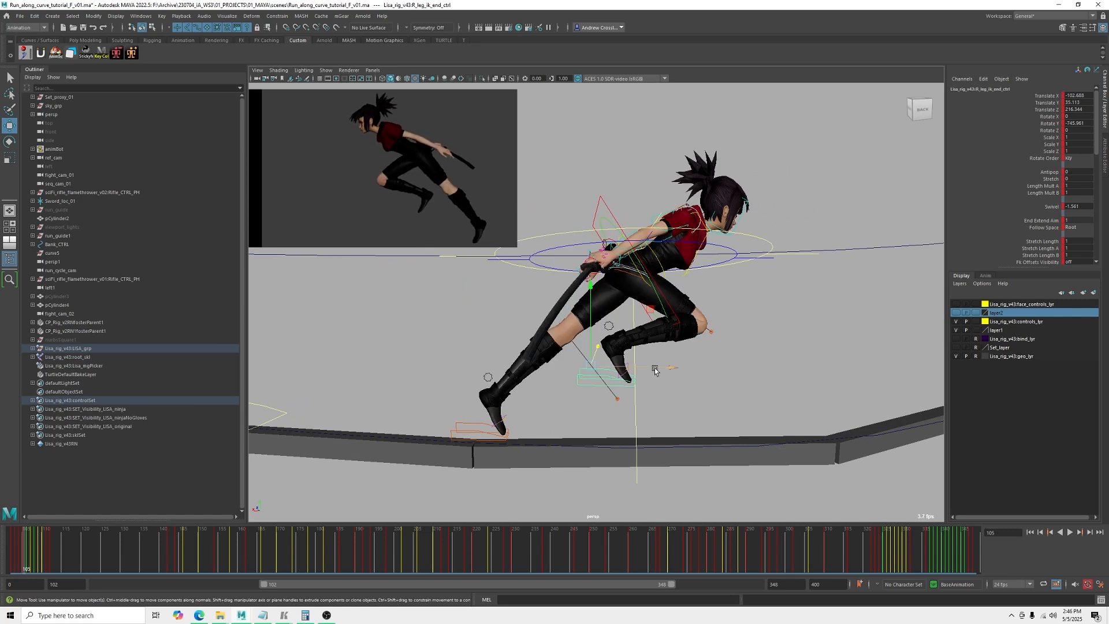
left_click_drag(751, 364, 751, 369, "alt")
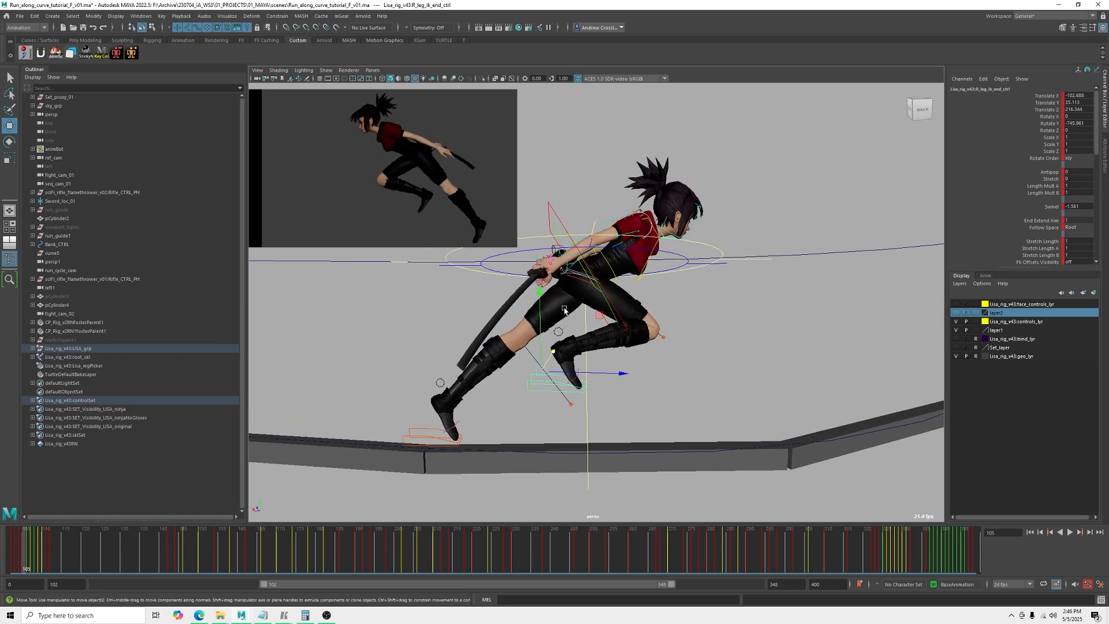
key("alt+period")
middle_click_drag(757, 339, 682, 334, "alt")
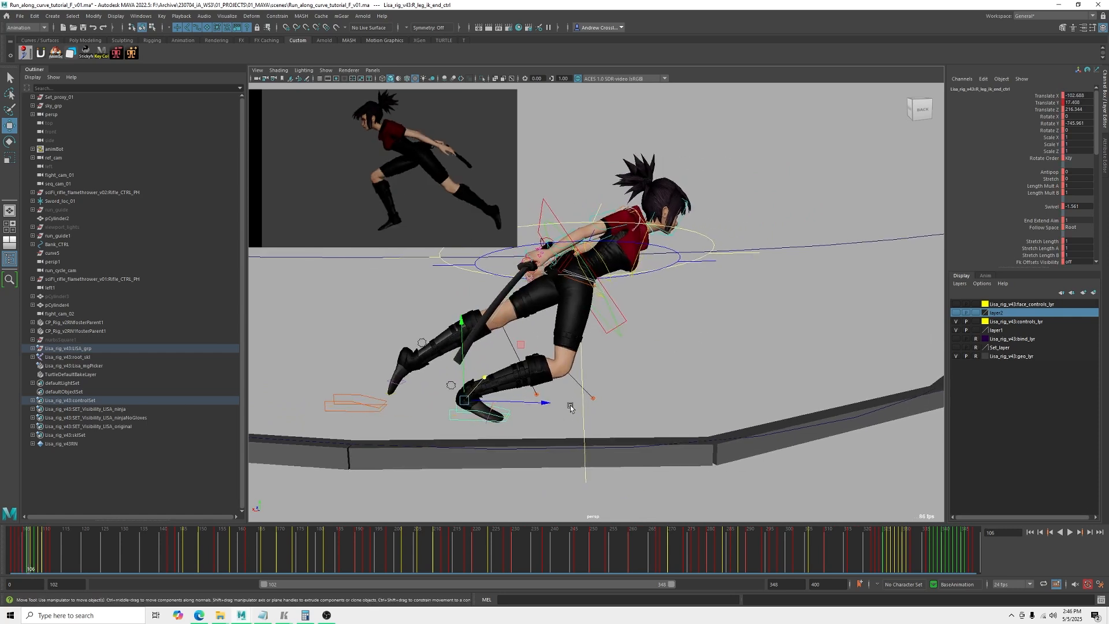
left_click_drag(542, 404, 601, 359)
- Set the Bank of the right foot's reverse ball control to about -21.4 at frame 106
key("q")
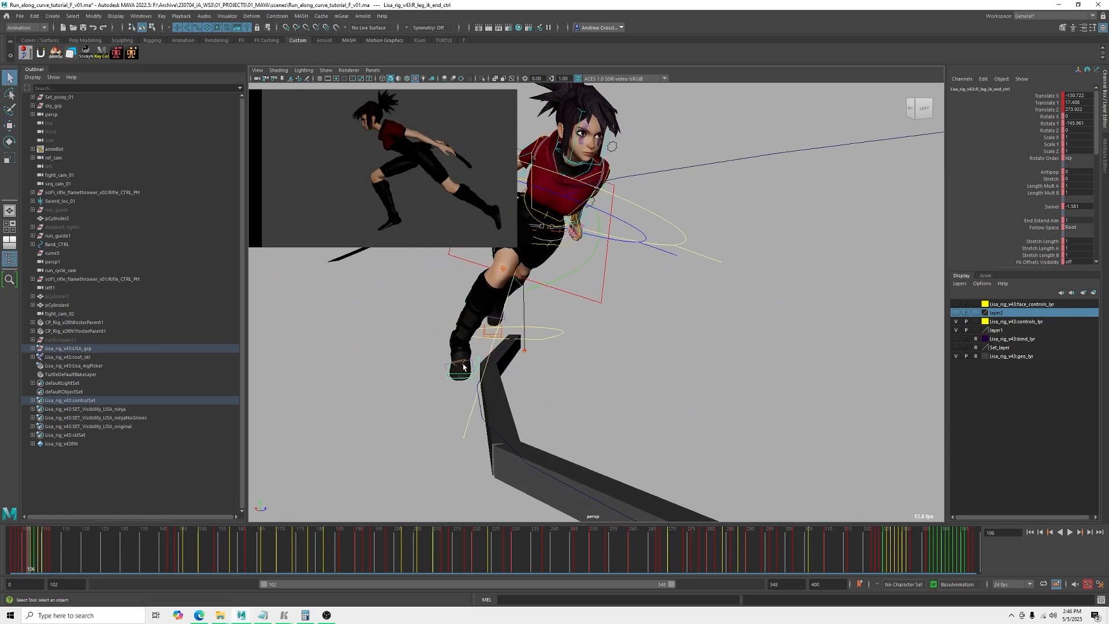
left_click(464, 366)
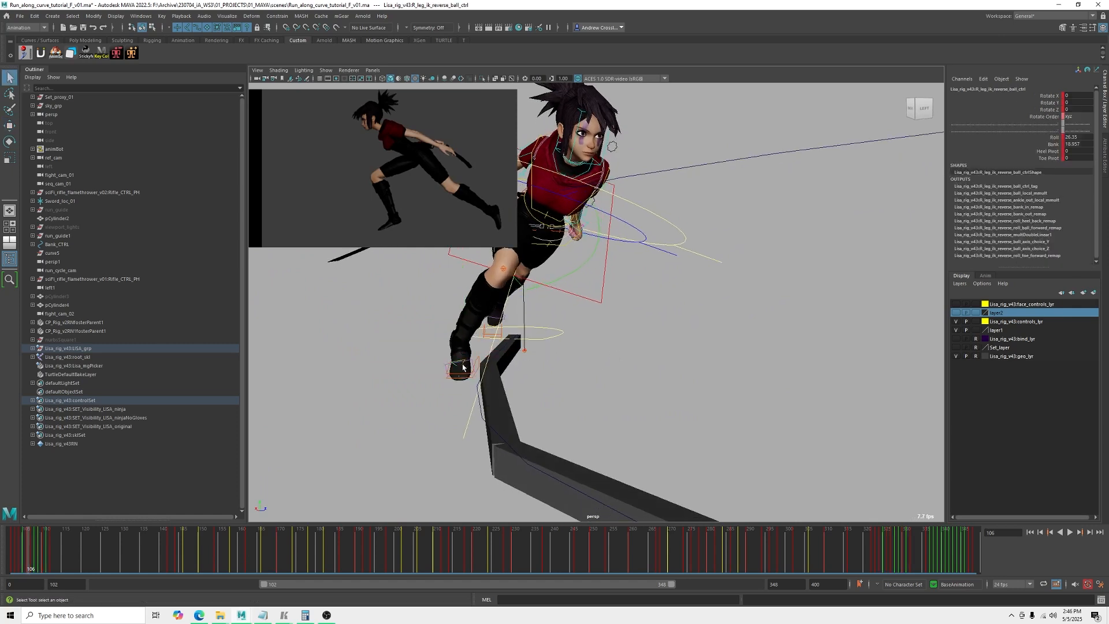
left_click(1061, 141)
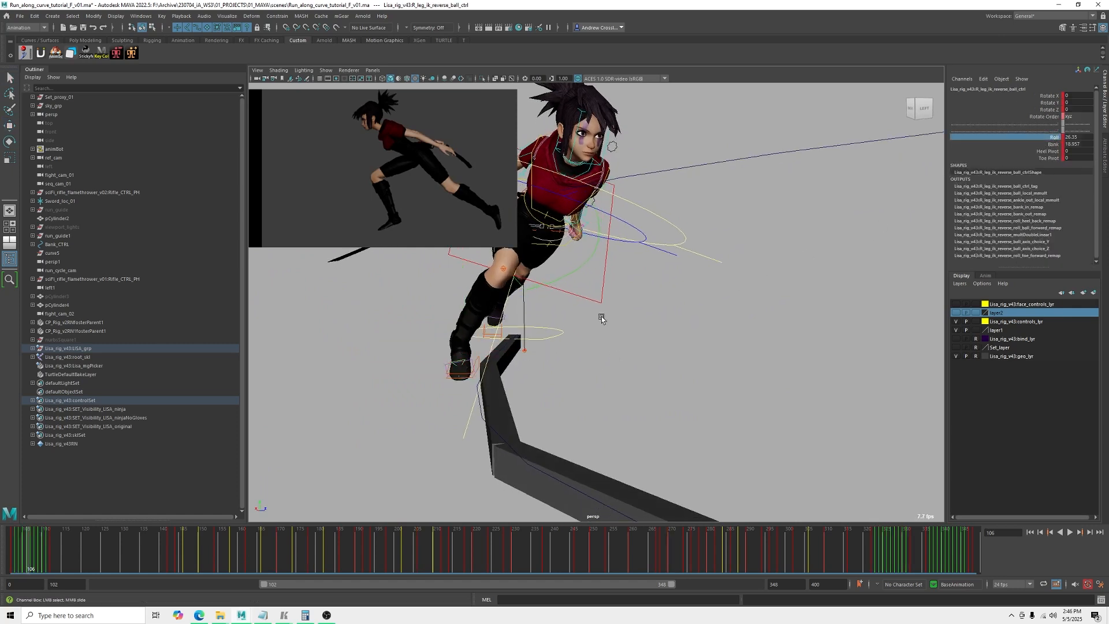
left_click_drag(624, 352, 625, 370, "alt")
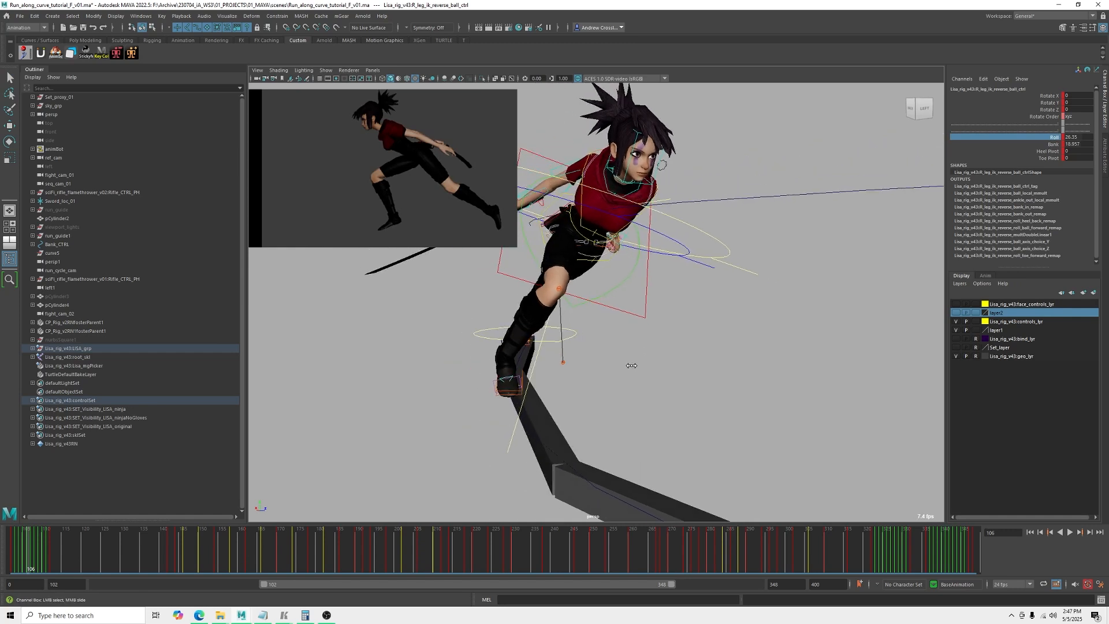
key("ctrl+z")
left_click(1055, 144)
middle_click_drag(631, 368, 456, 348)
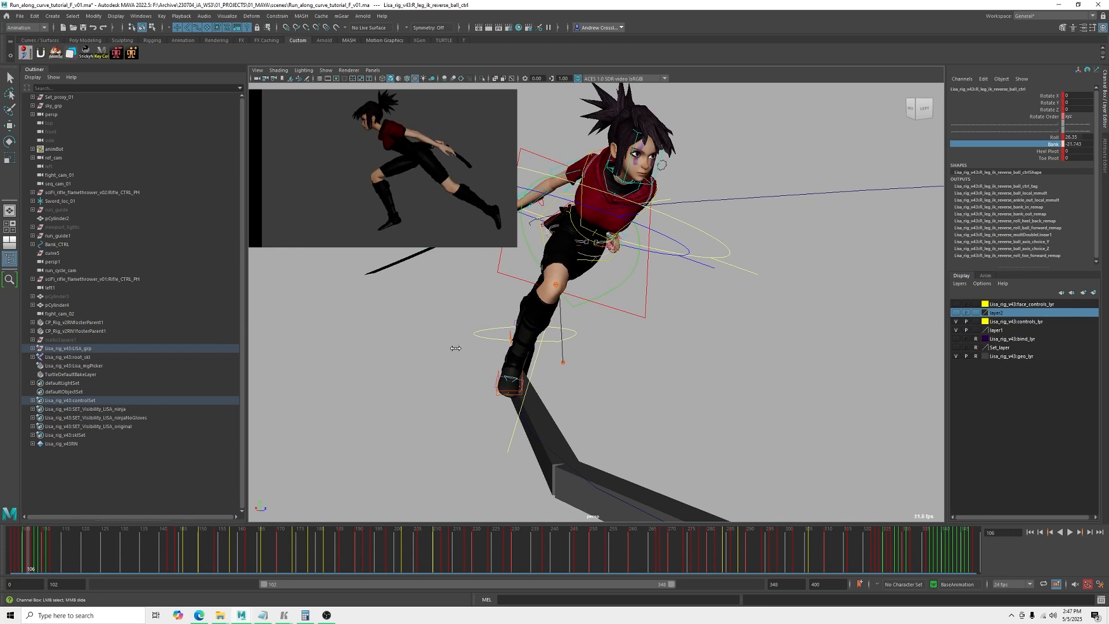
left_click_drag(460, 354, 625, 286, "alt")
- Rotate the right foot's IK control at frame 106 to line the foot up with the curved beam
key("q")
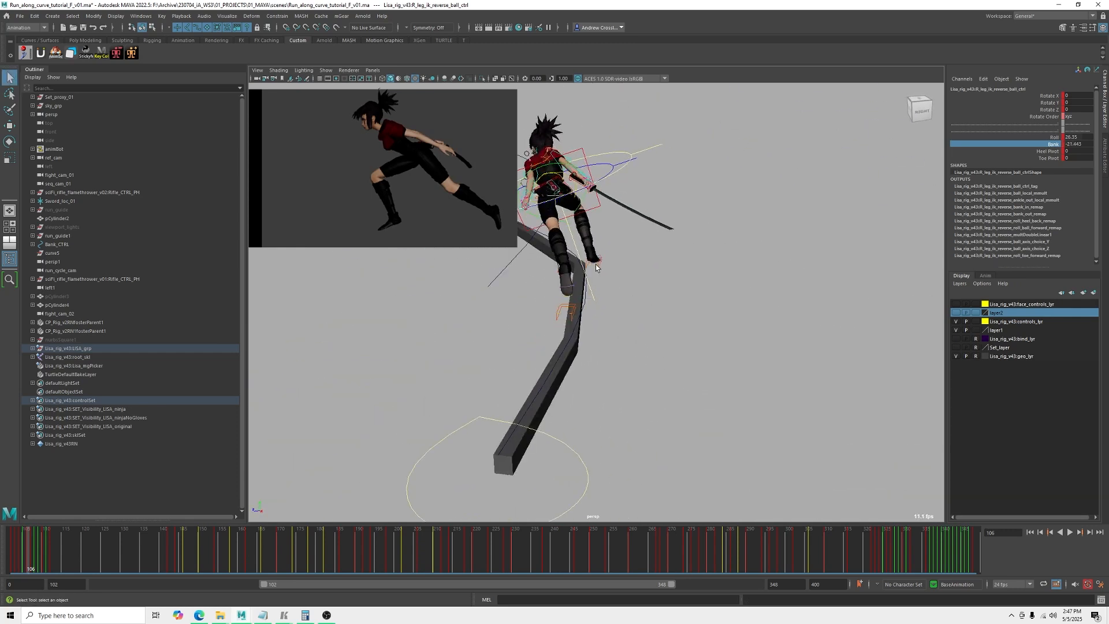
left_click(609, 266)
middle_click_drag(630, 278, 634, 311, "alt")
key("e")
left_click_drag(618, 314, 614, 372)
key("w")
- Move the left foot's IK control forward along the beam at frame 106 to about Translate X -92.5 and Z 167.9
key("q")
left_click(427, 363)
middle_click_drag(509, 355, 532, 372, "alt")
left_click_drag(533, 375, 537, 377, "alt")
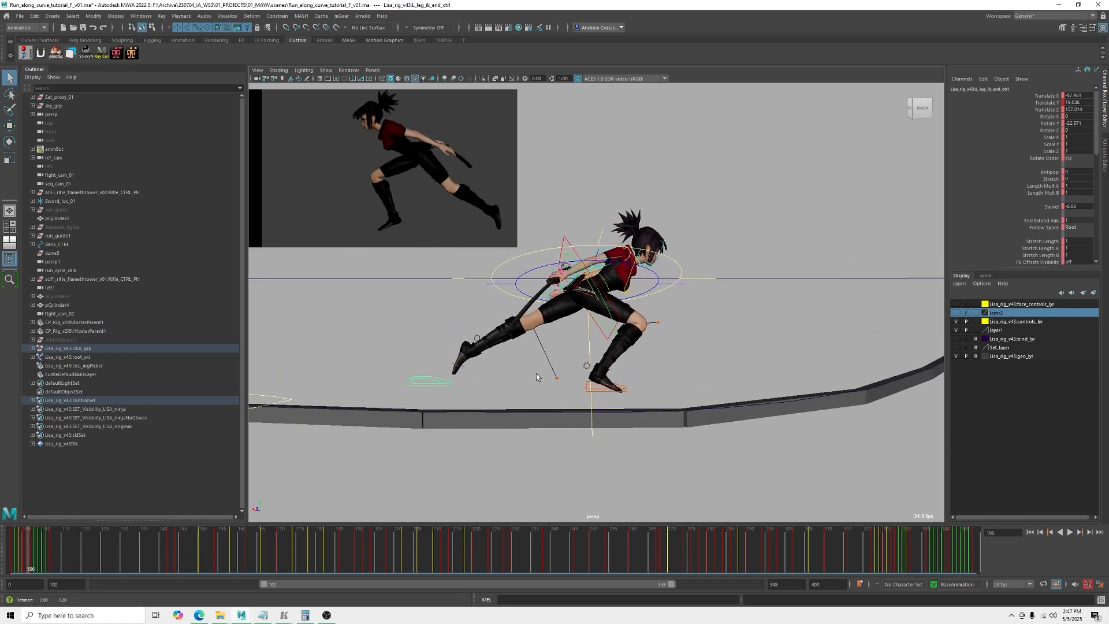
key("w")
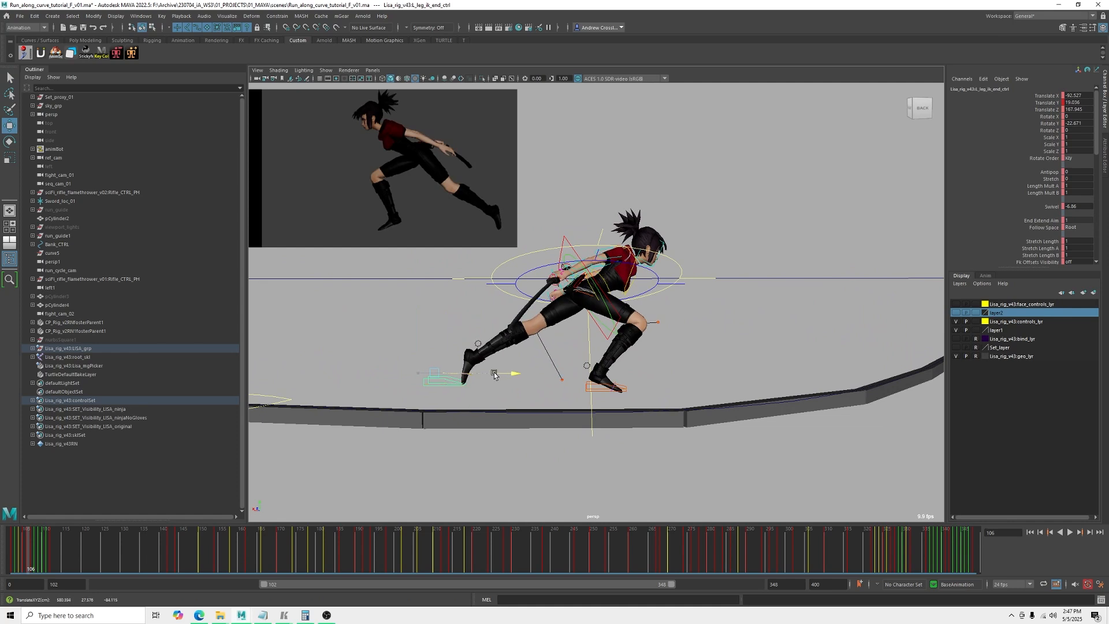
- Step back and forth through the keyed poses between frames 102 and 106 to examine how the feet travel along the beam
left_click_drag(744, 362, 718, 366, "alt")
key("comma")
middle_click_drag(621, 376, 699, 377, "alt")
left_click_drag(698, 377, 726, 380, "alt")
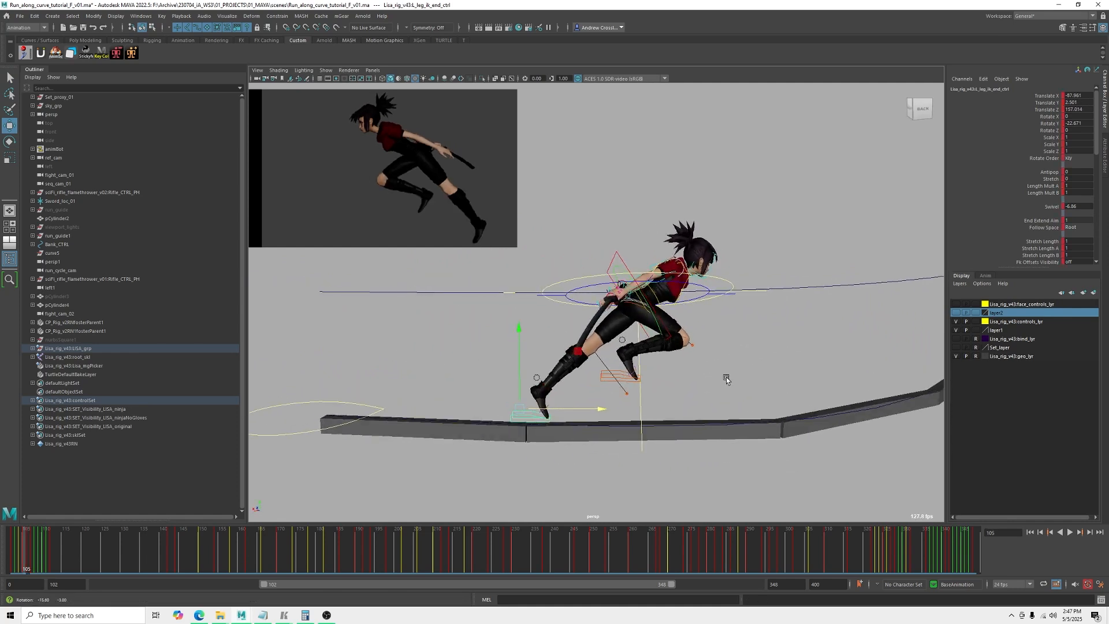
key("comma")
key("comma")
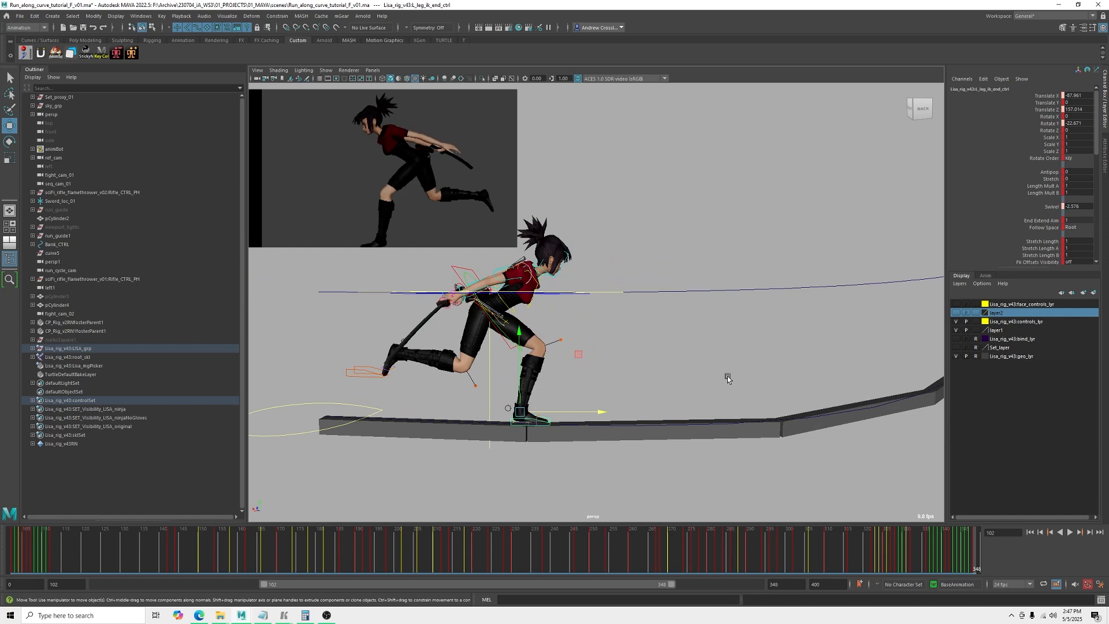
key("period")
key("period")
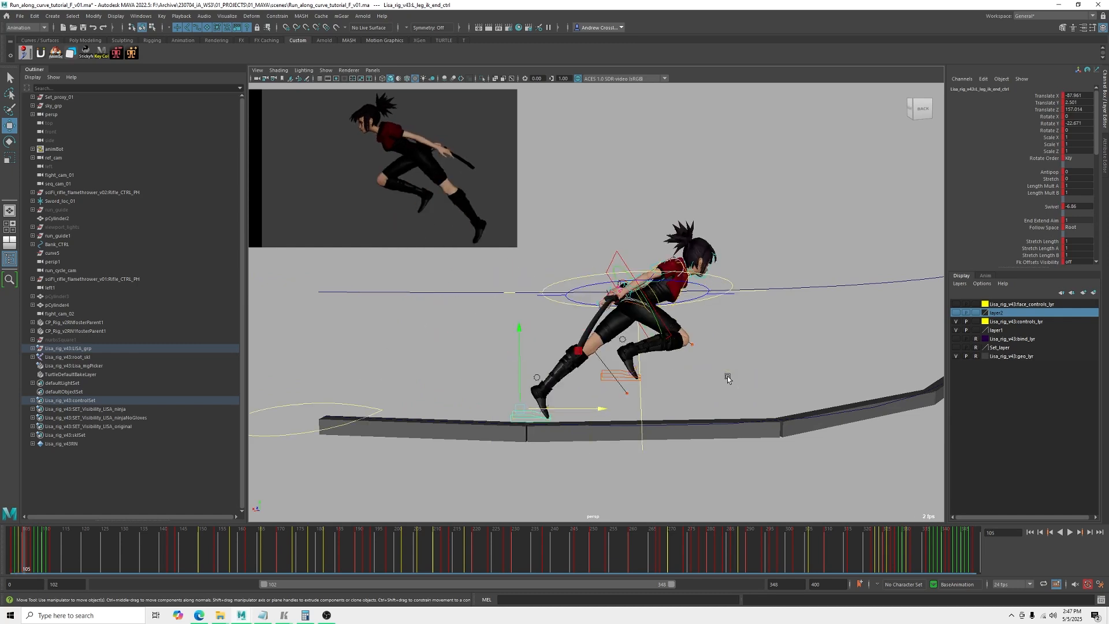
key("period")
key("period")
key("comma")
key("comma")
key("comma")
key("period")
key("period")
key("comma")
key("comma")
left_click_drag(726, 376, 700, 387, "alt")
middle_click_drag(700, 387, 672, 409, "alt")
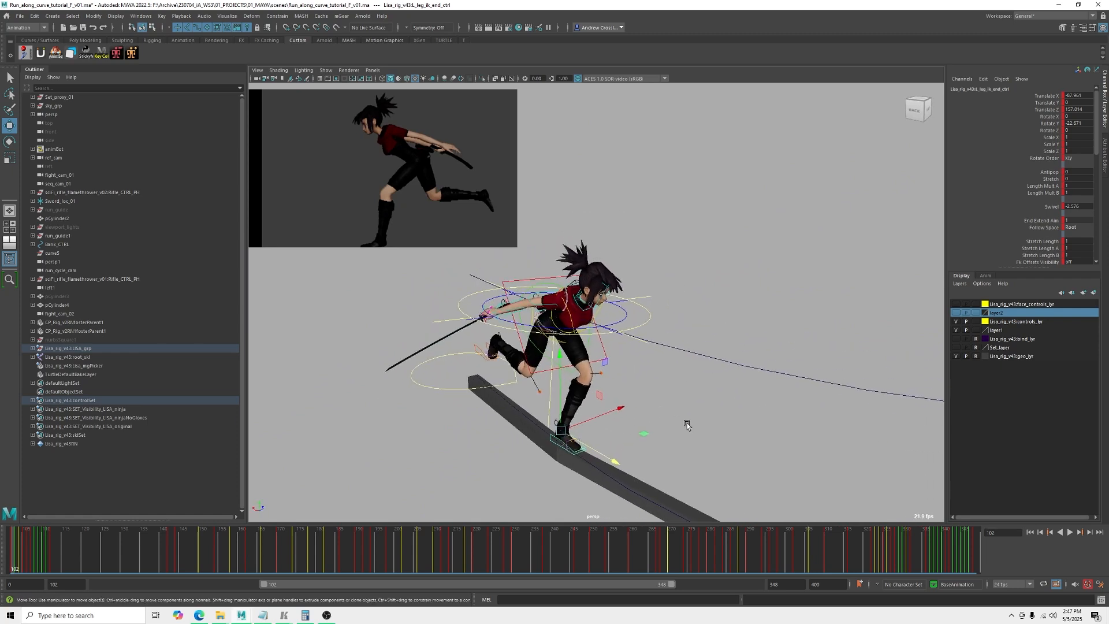
left_click_drag(687, 425, 634, 417, "alt")
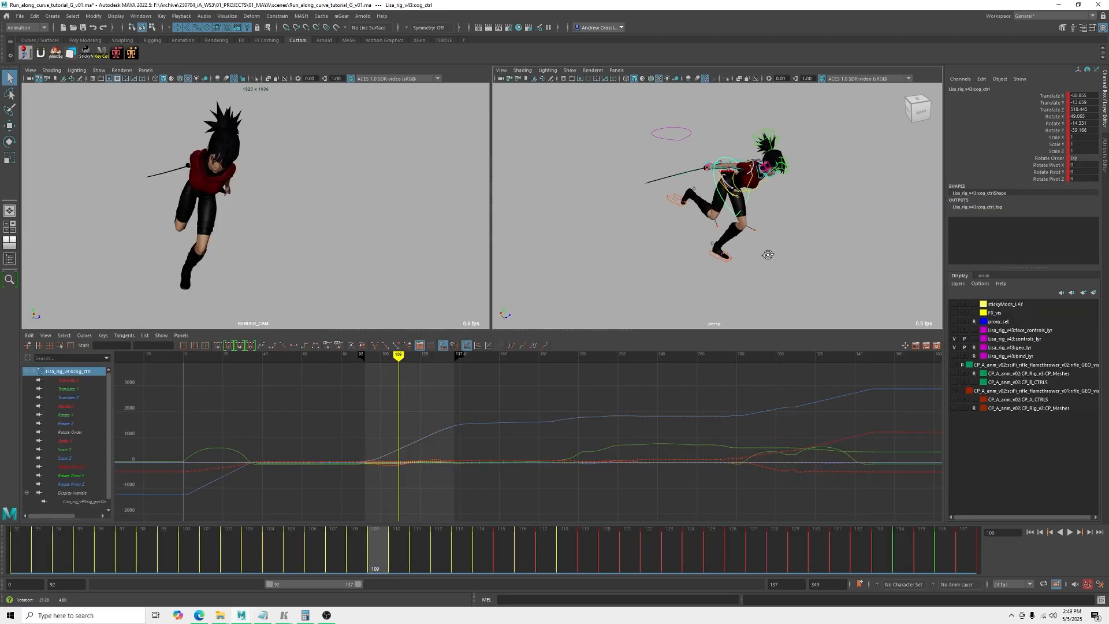
- Shorten the playback range to end at frame 115 and play the finished run from the side and render cameras
left_click_drag(639, 273, 637, 312, "alt")
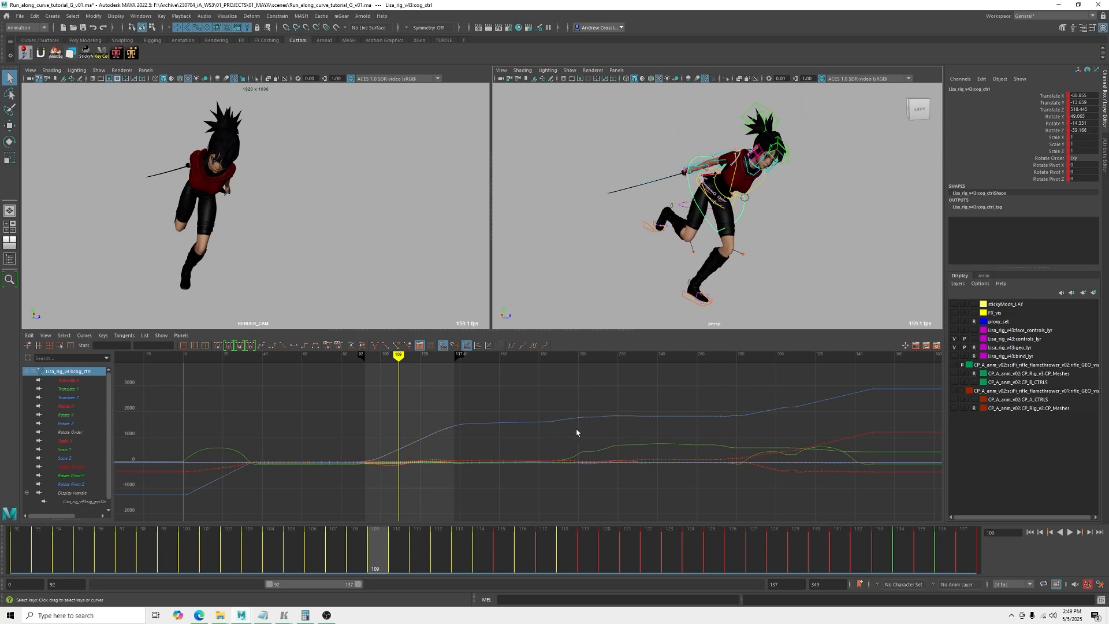
left_click_drag(678, 256, 809, 266, "alt")
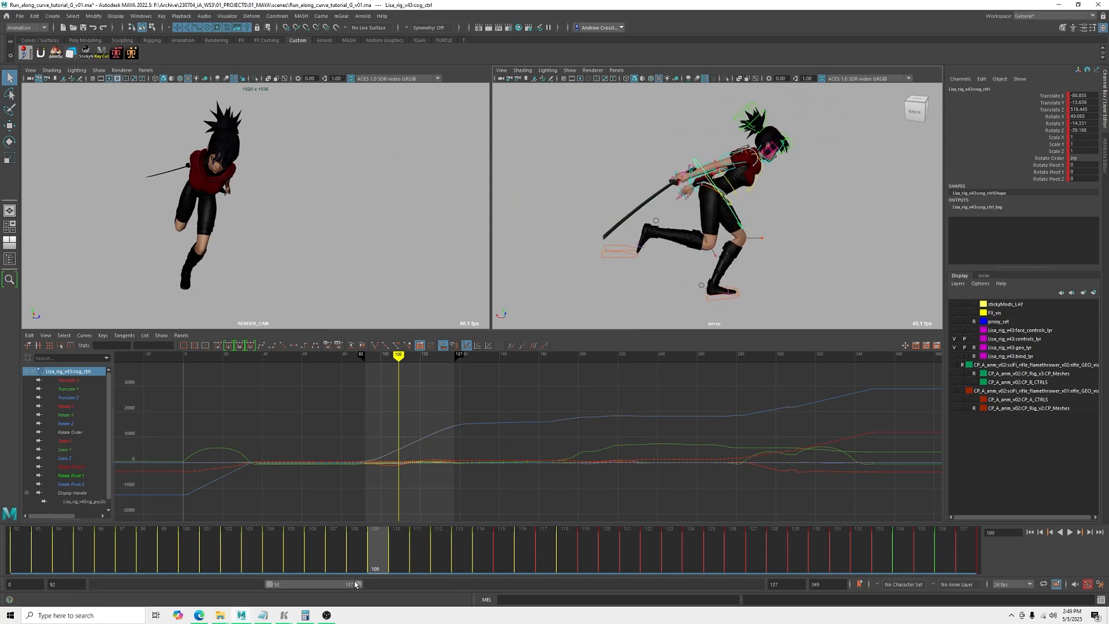
left_click_drag(358, 586, 316, 588)
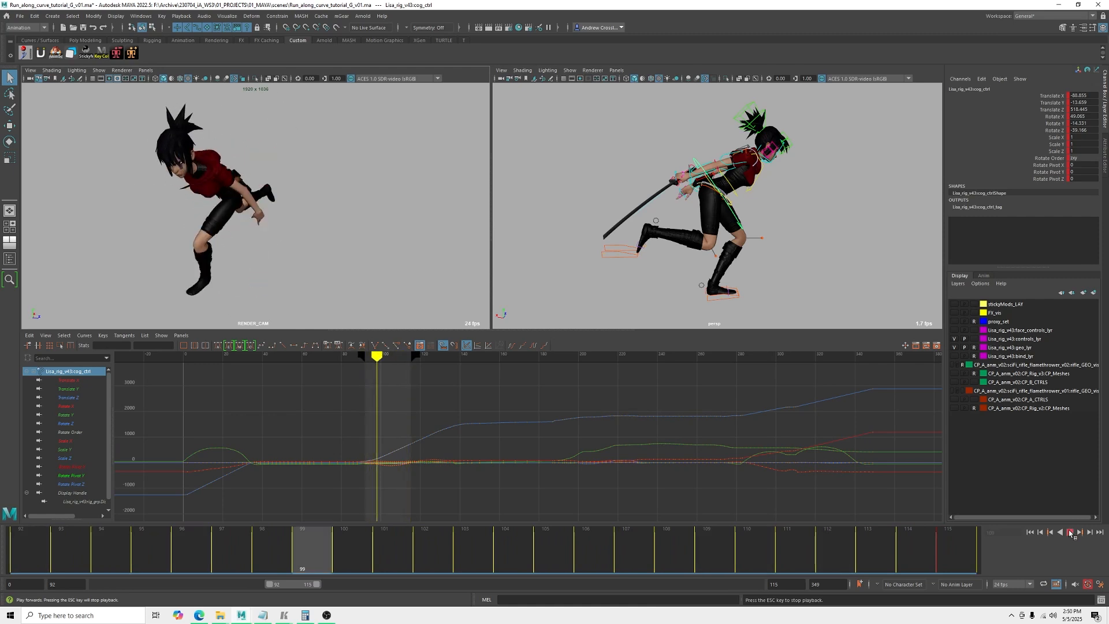
key("Escape")
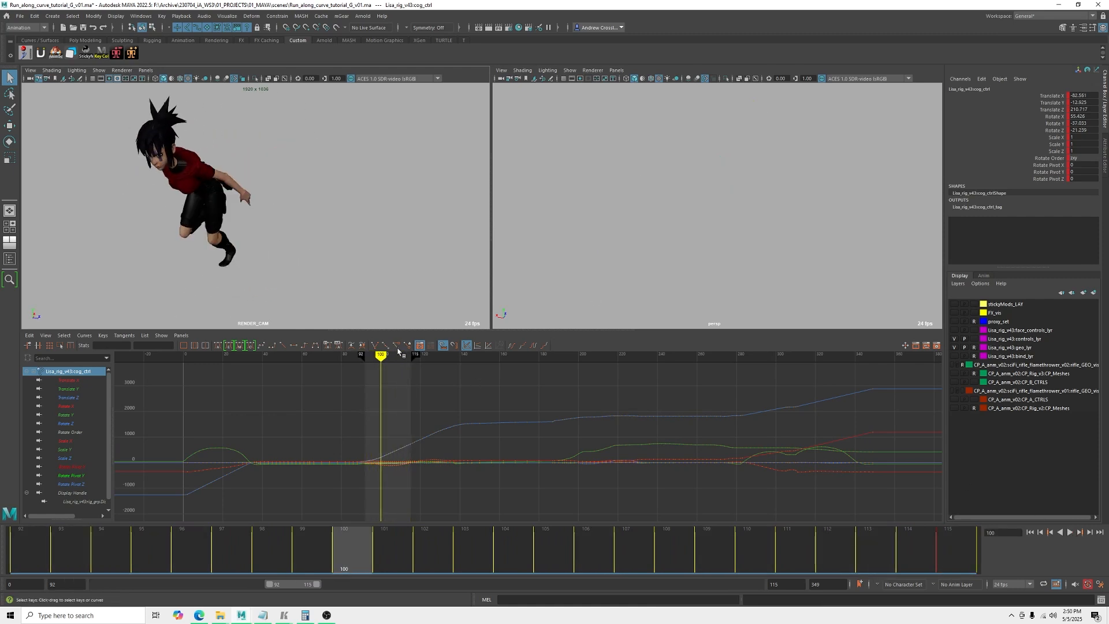
key("alt+v")
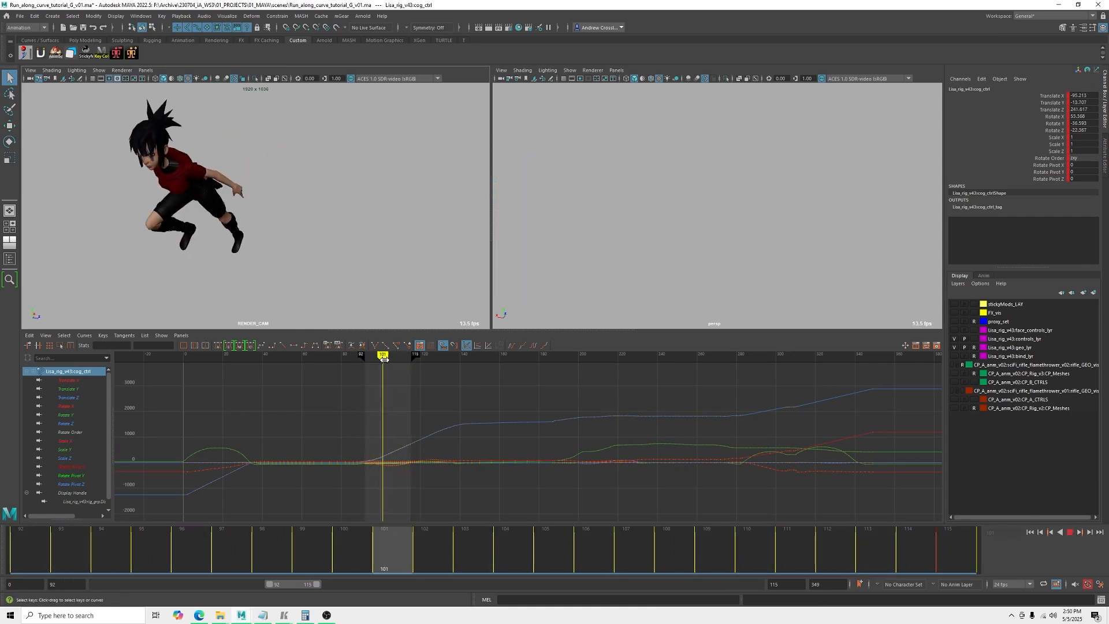
left_click_drag(717, 215, 704, 217, "alt")
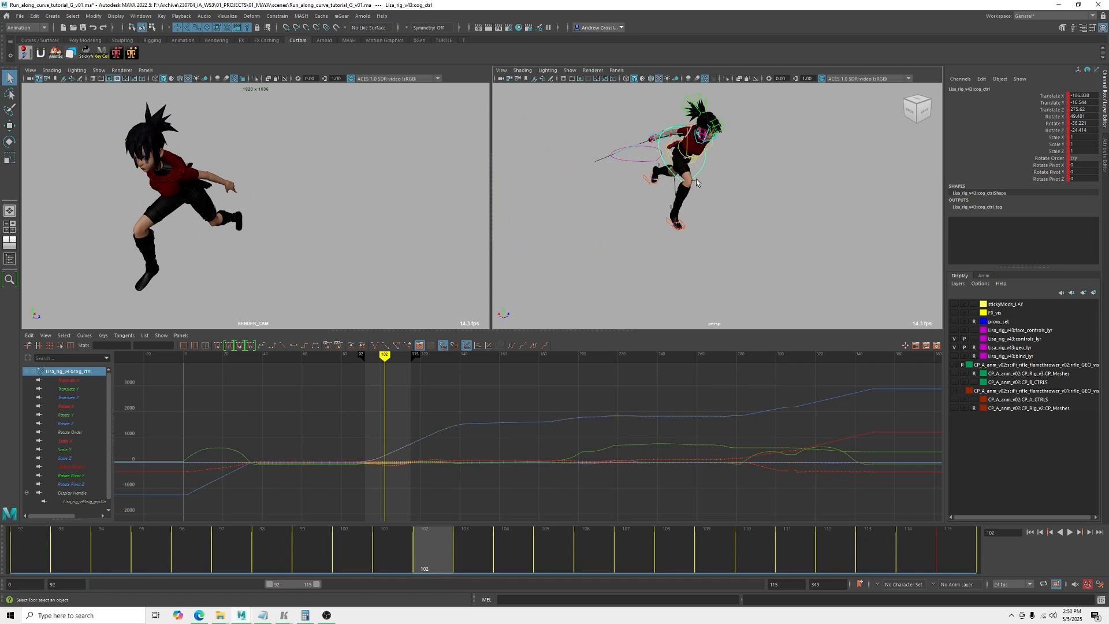
- Isolate the COG control's Translate Y curve in the Graph Editor and frame its bumps around frames 92 to 115
left_click(68, 388)
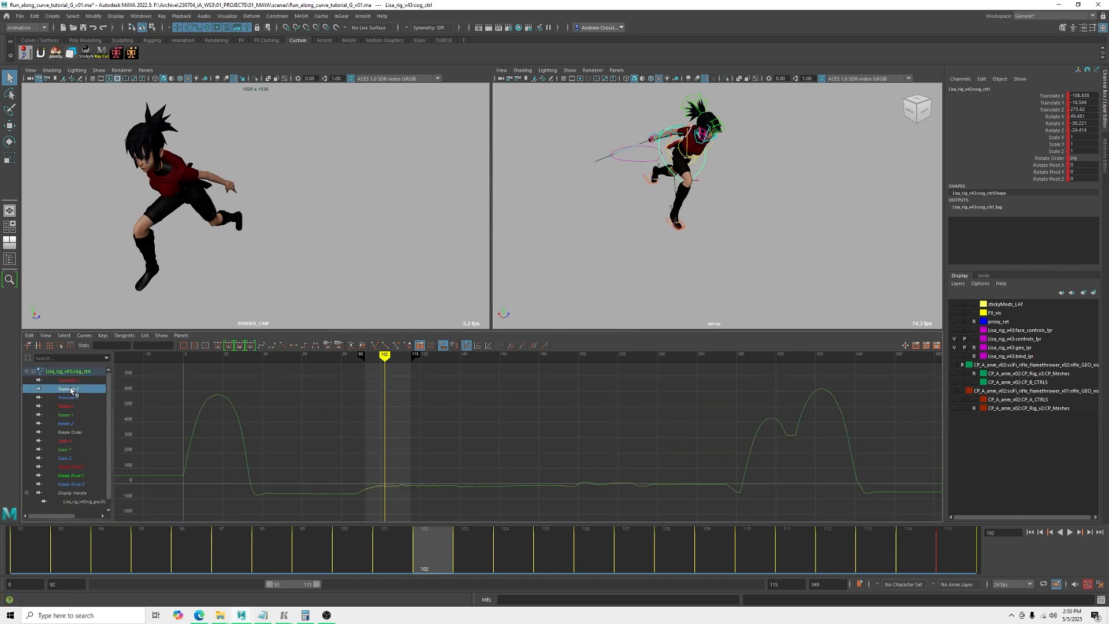
scroll(509, 438, "up", 5)
middle_click_drag(486, 488, 526, 374, "alt")
right_click_drag(526, 374, 495, 431, "alt")
middle_click_drag(495, 431, 505, 478, "alt")
right_click_drag(505, 479, 518, 456, "alt+shift")
middle_click_drag(579, 457, 517, 487, "alt")
middle_click_drag(587, 483, 585, 458, "alt")
right_click_drag(585, 459, 601, 453, "alt")
middle_click_drag(601, 453, 573, 452, "alt")
right_click_drag(573, 452, 464, 424, "alt+shift")
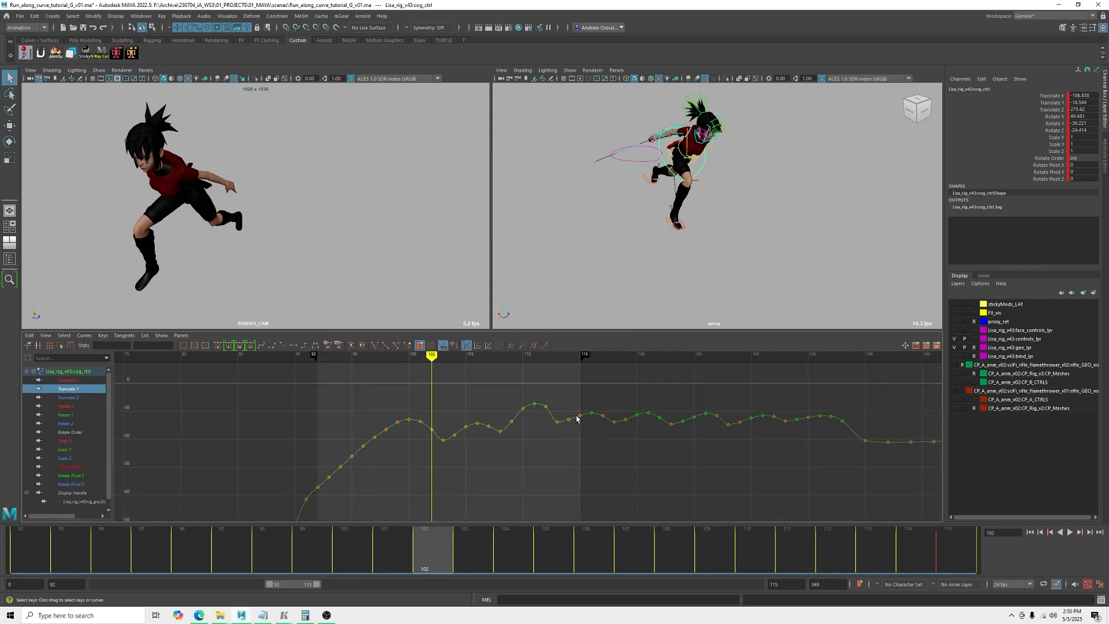
middle_click_drag(694, 451, 657, 458, "alt")
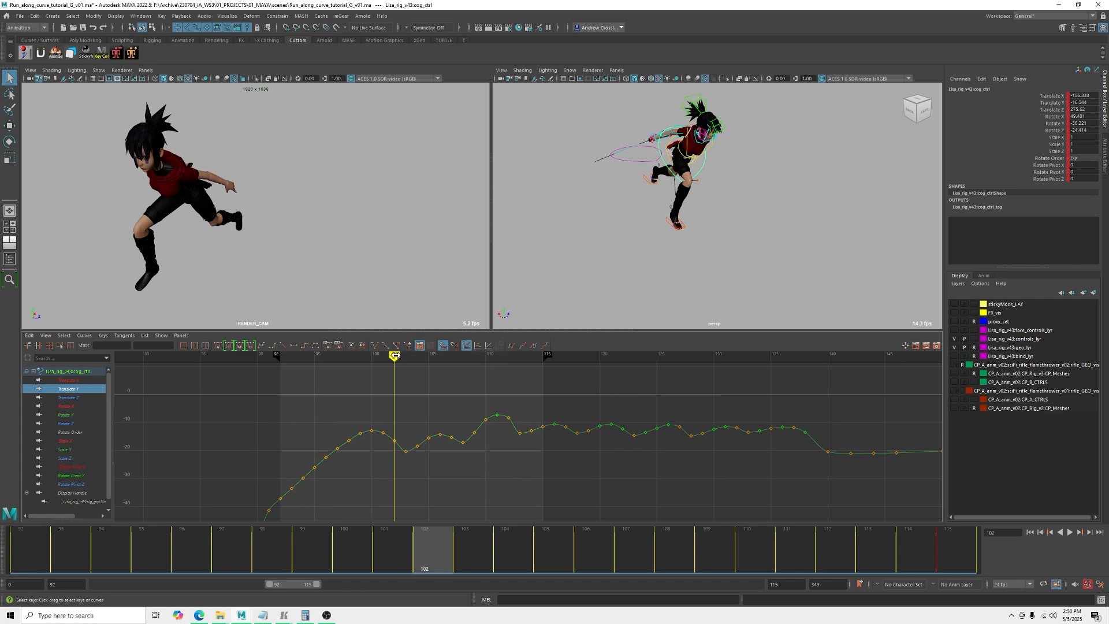
- Scrub between frames 102 and 112 to compare the body's height in each pose with the peaks and dips of the Translate Y curve
mouse_move(399, 356)
left_mouse_down()
mouse_move(657, 370)
mouse_move(419, 382)
left_mouse_up()
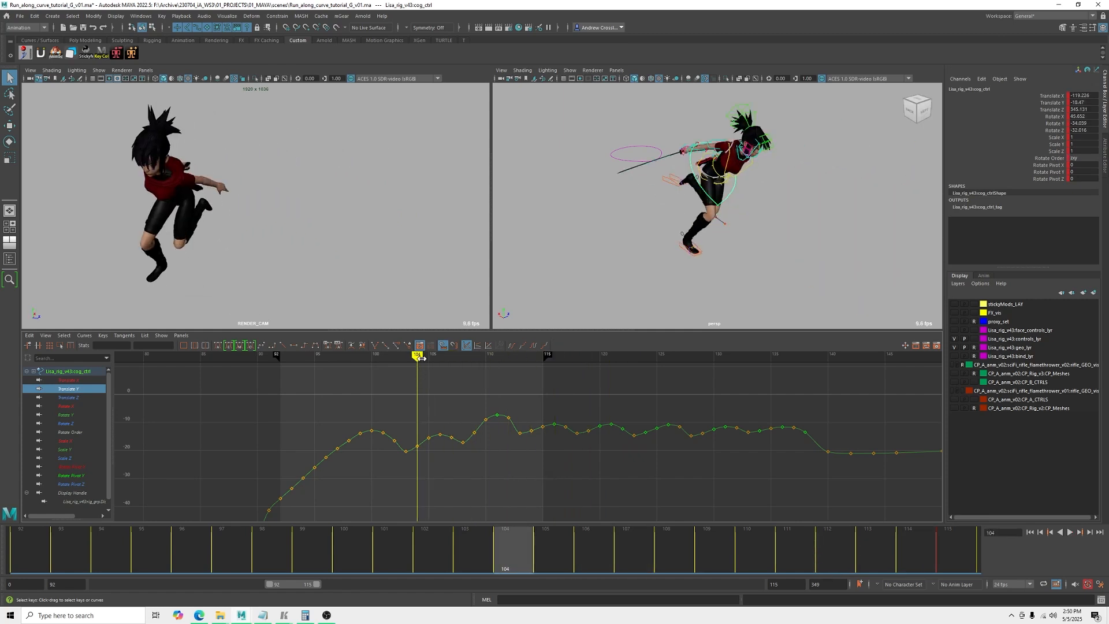
mouse_move(419, 358)
left_mouse_down()
mouse_move(522, 364)
mouse_move(449, 380)
mouse_move(506, 377)
left_mouse_up()
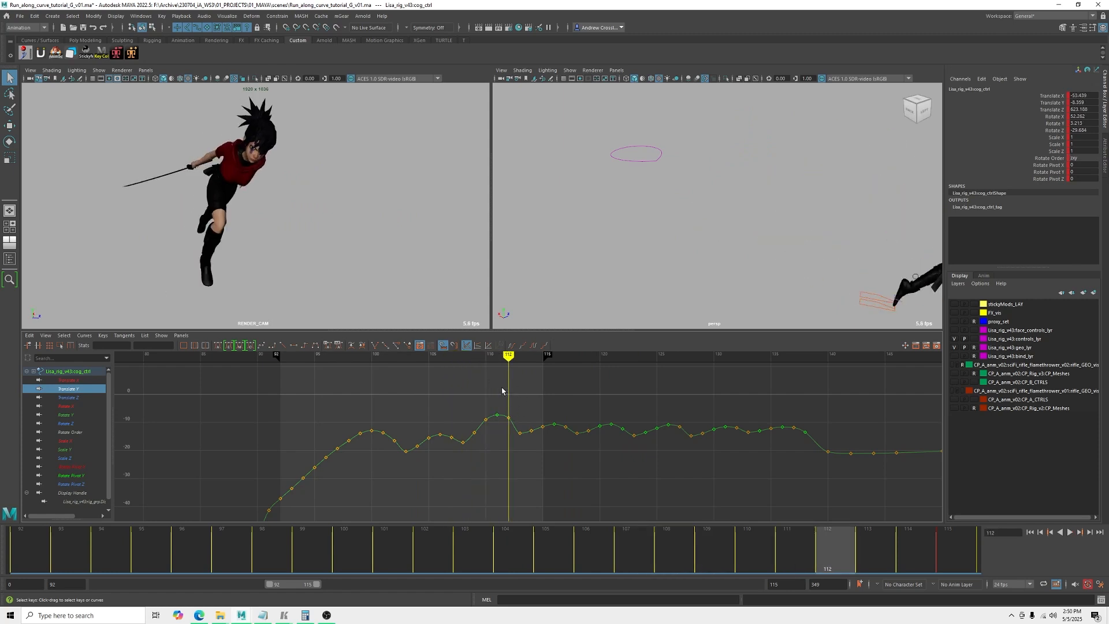
left_click_drag(509, 360, 492, 366)
scroll(441, 422, "up", 5)
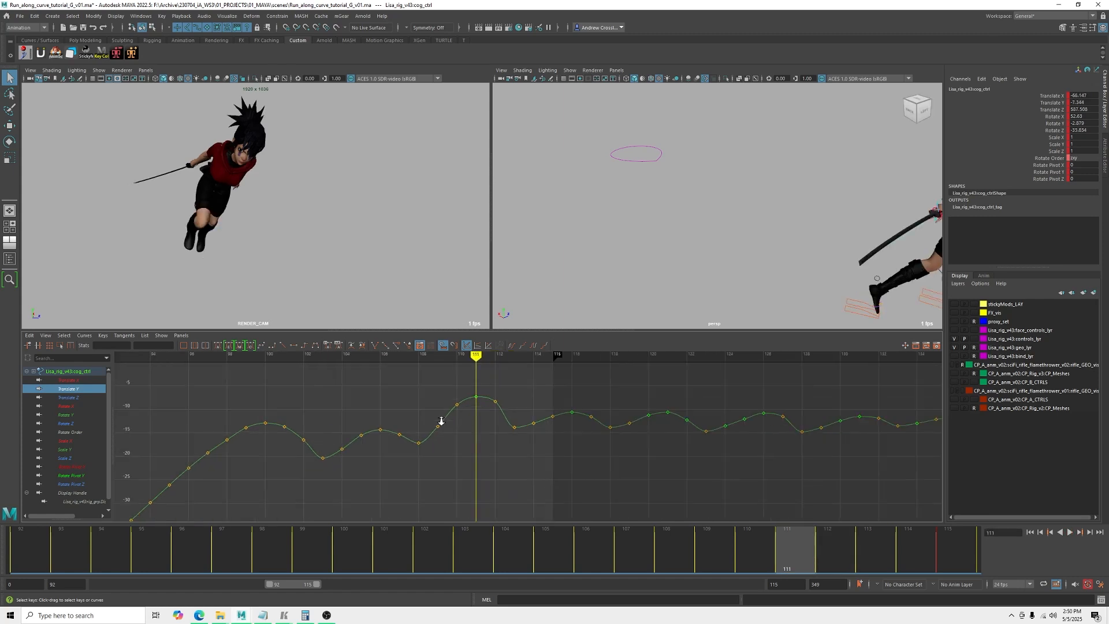
middle_click_drag(546, 436, 510, 477, "alt")
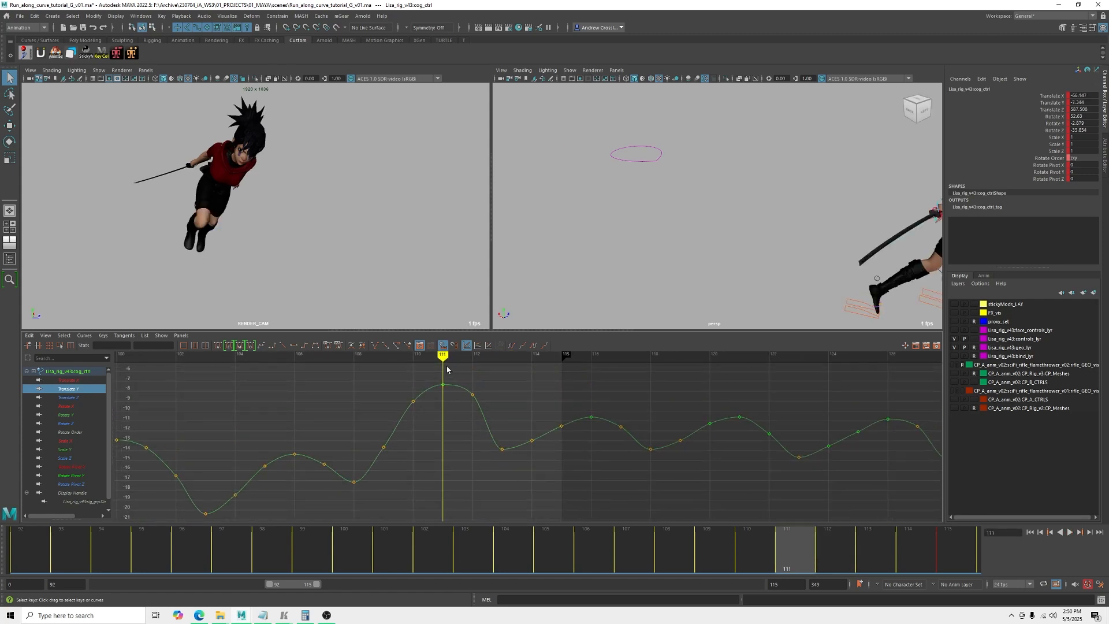
mouse_move(449, 357)
left_mouse_down()
mouse_move(536, 365)
mouse_move(263, 367)
left_mouse_up()
scroll(681, 227, "down", 3)
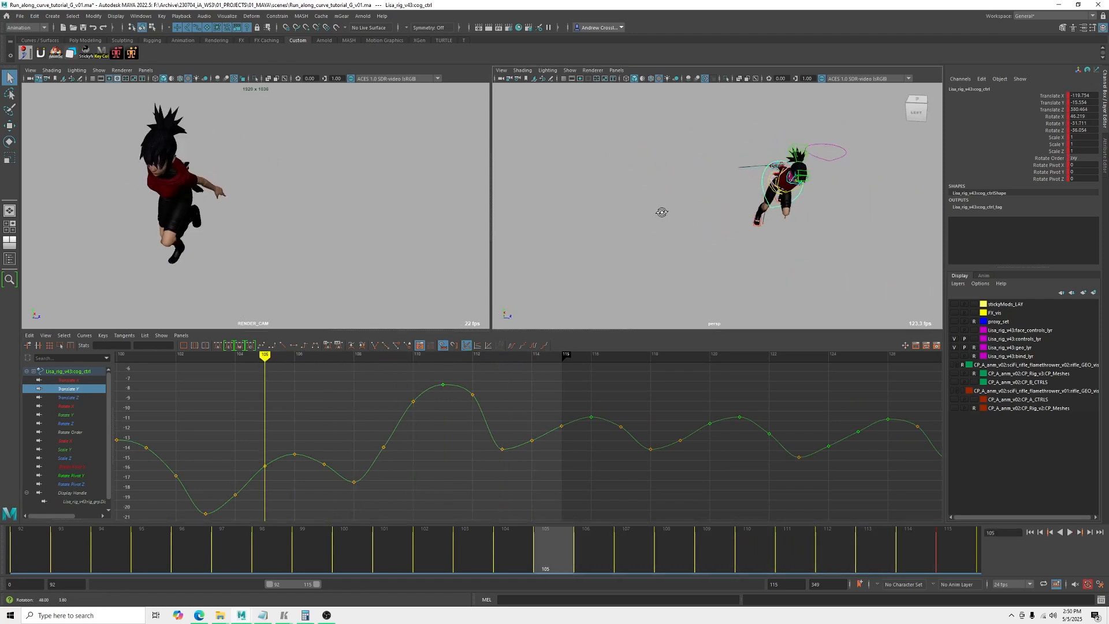
- Select the head control to scrub its motion back to frame 96, and play the animation in the enlarged RENDER_CAM view
left_click_drag(778, 231, 668, 220, "alt")
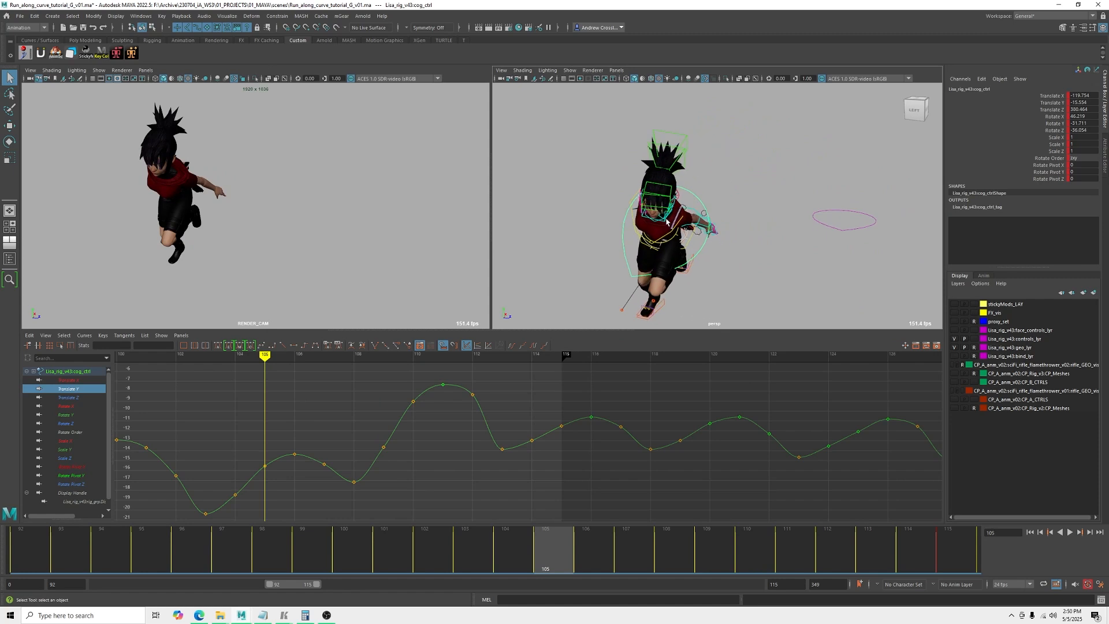
left_click(665, 224)
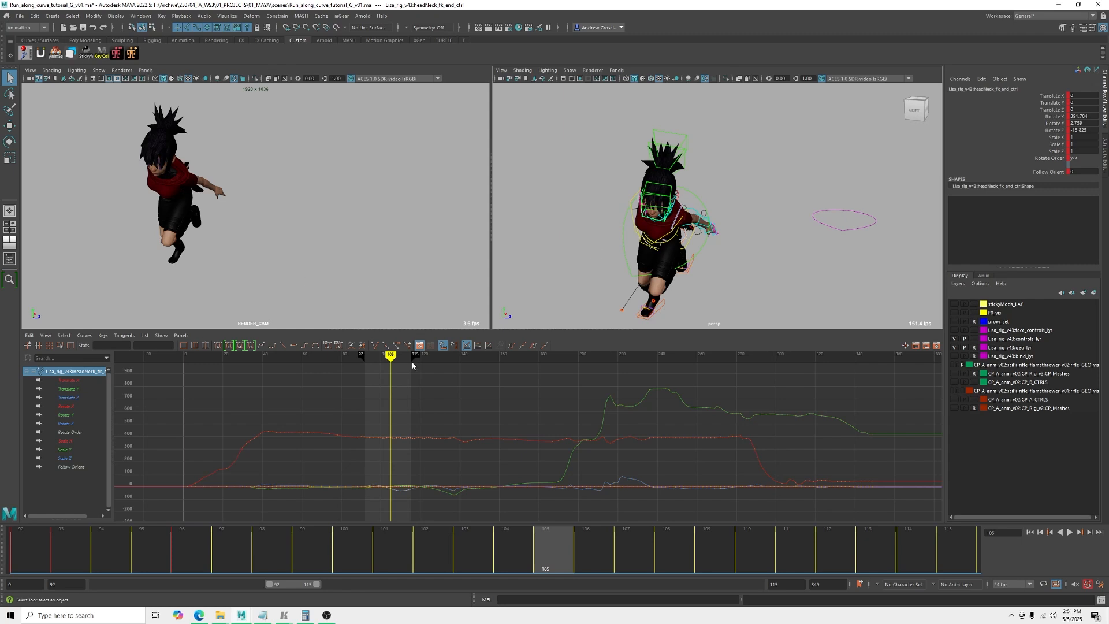
mouse_move(389, 357)
left_mouse_down()
mouse_move(398, 361)
mouse_move(372, 363)
left_mouse_up()
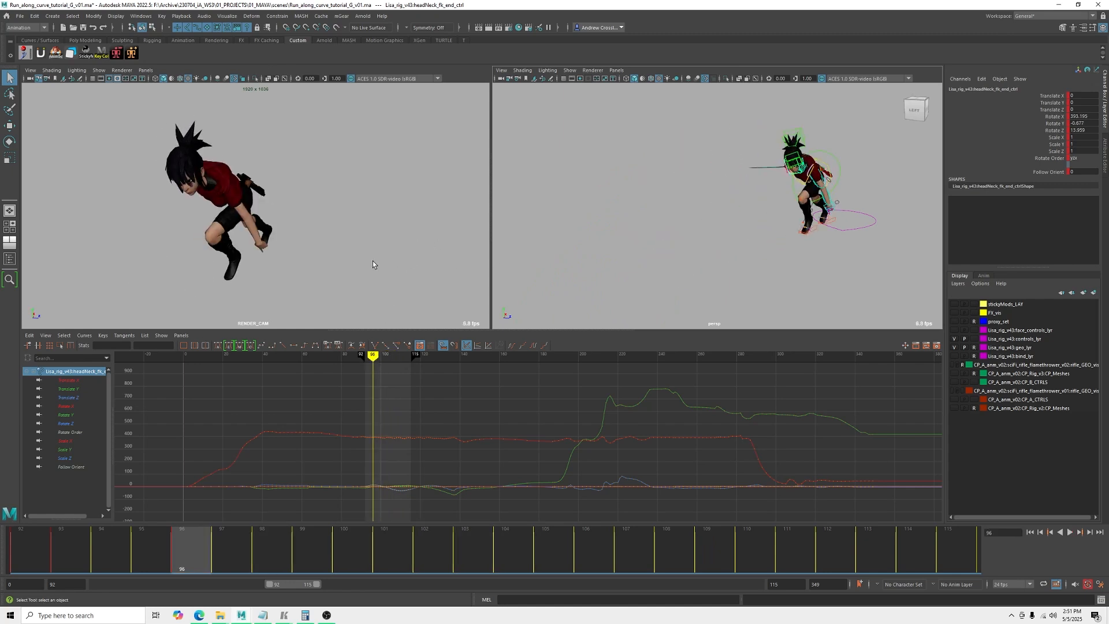
key("space")
key("alt+v")
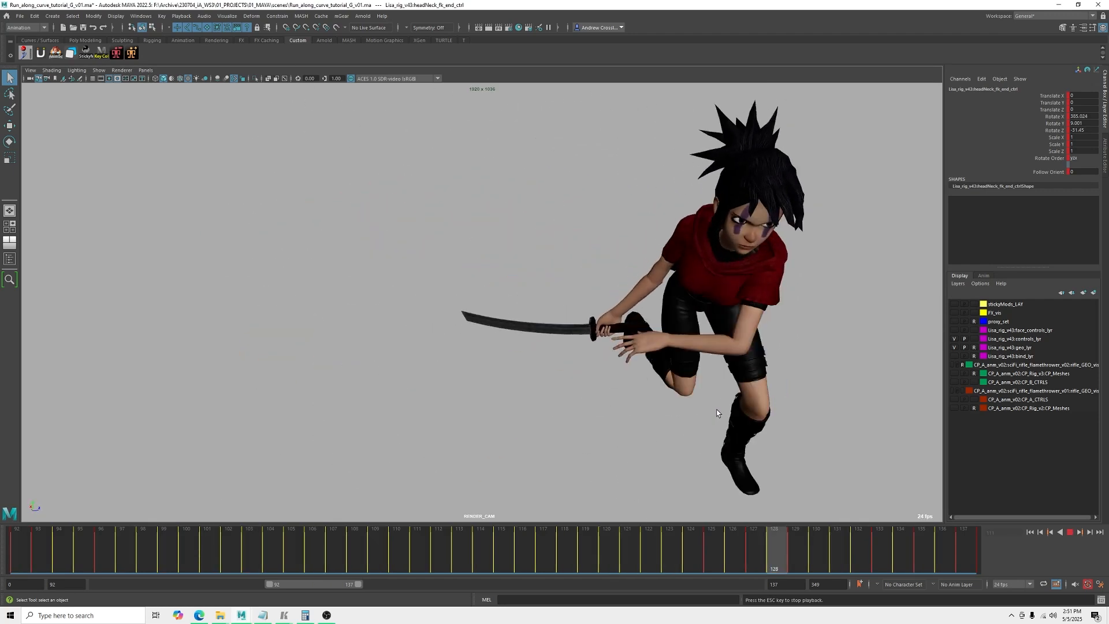